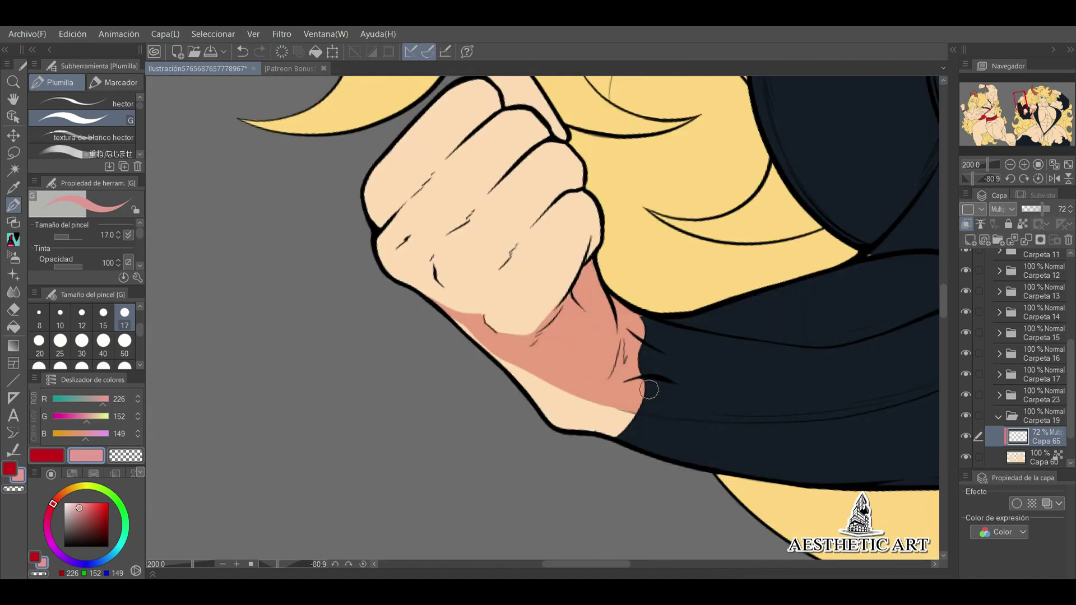
# - Paint the pink skin shadow on the front-facing figure's neck below the chin with the G pen
pyautogui.hotkey('ctrl', 'shift', 'r')
pyautogui.scroll(-5, 566, 323)
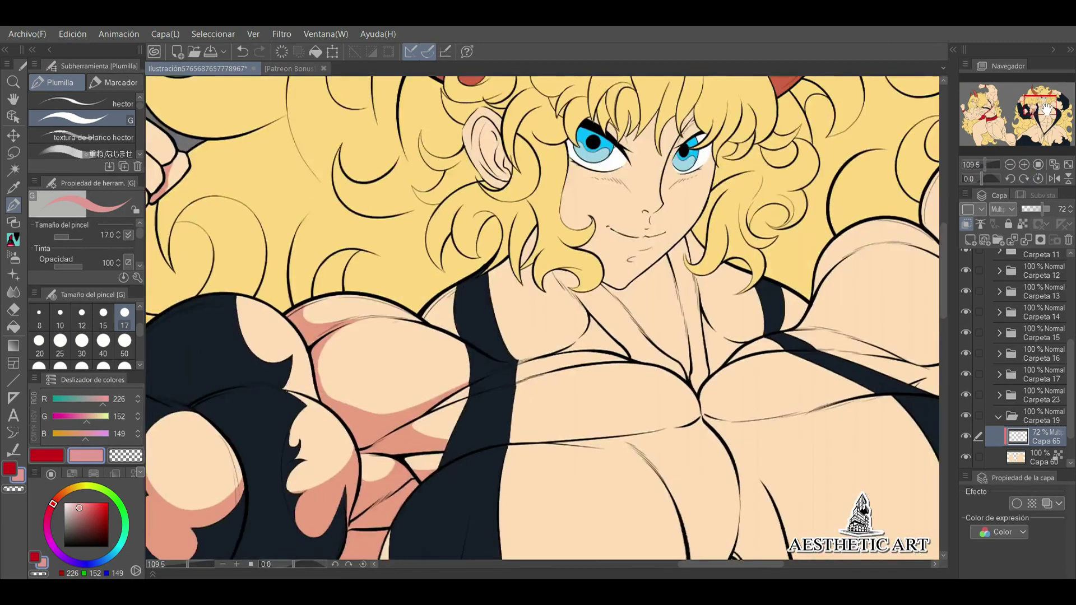
pyautogui.scroll(5, 490, 323)
pyautogui.moveTo(446, 205); pyautogui.dragTo(490, 323)
pyautogui.moveTo(473, 183)
pyautogui.mouseDown()
pyautogui.moveTo(496, 308)
pyautogui.moveTo(473, 236)
pyautogui.moveTo(520, 257)
pyautogui.moveTo(540, 345)
pyautogui.moveTo(506, 339)
pyautogui.moveTo(532, 392)
pyautogui.mouseUp()
pyautogui.scroll(-5, 963, 157)
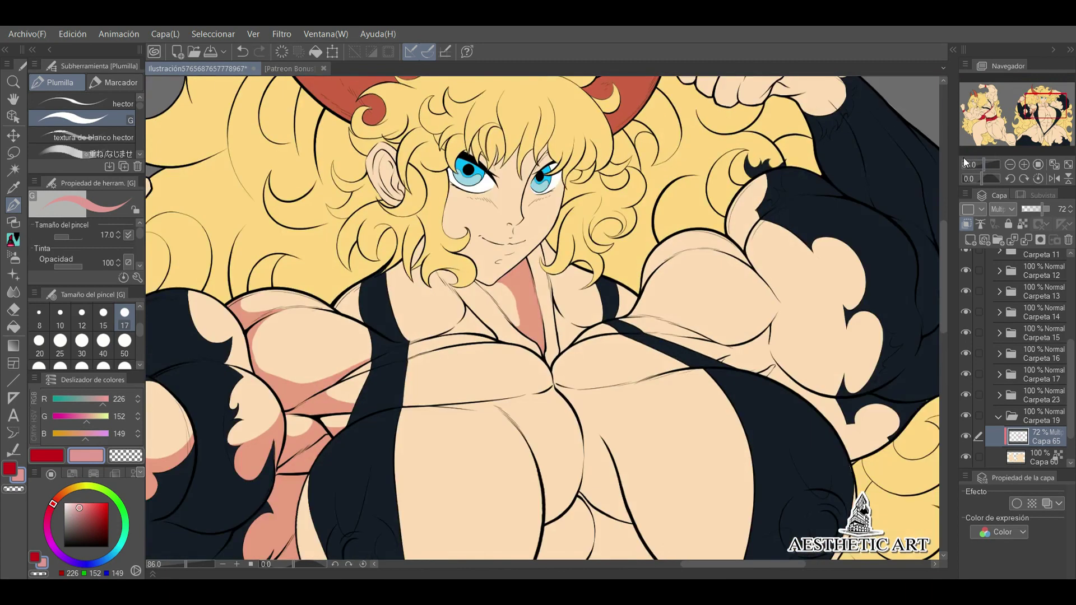
# - Shade the collarbone and shoulder area beneath the hair curls on the near side of the neck
pyautogui.scroll(5, 632, 325)
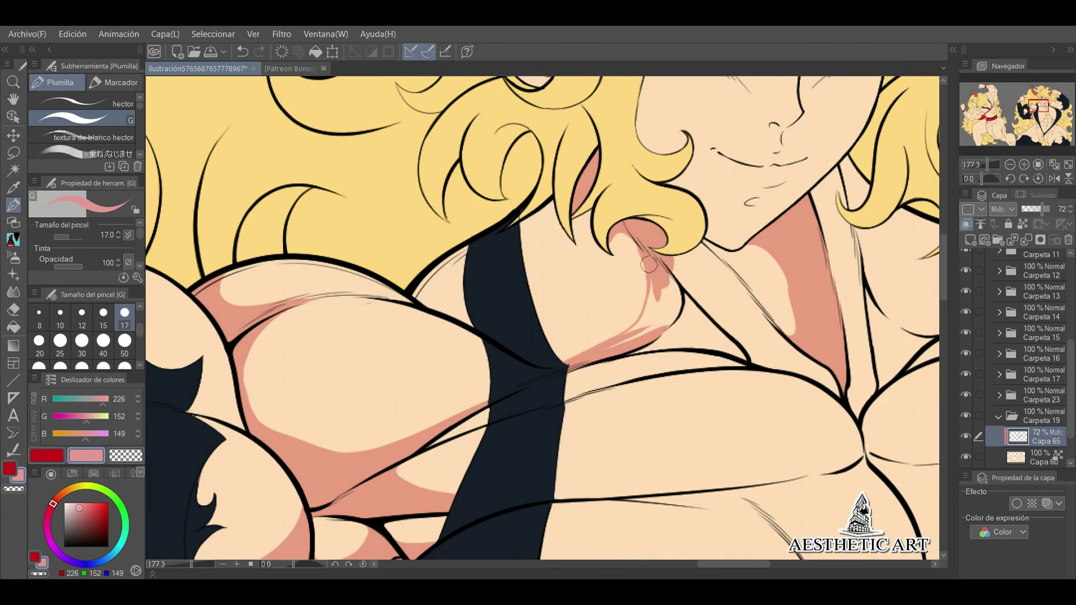
pyautogui.moveTo(665, 267); pyautogui.dragTo(488, 274)
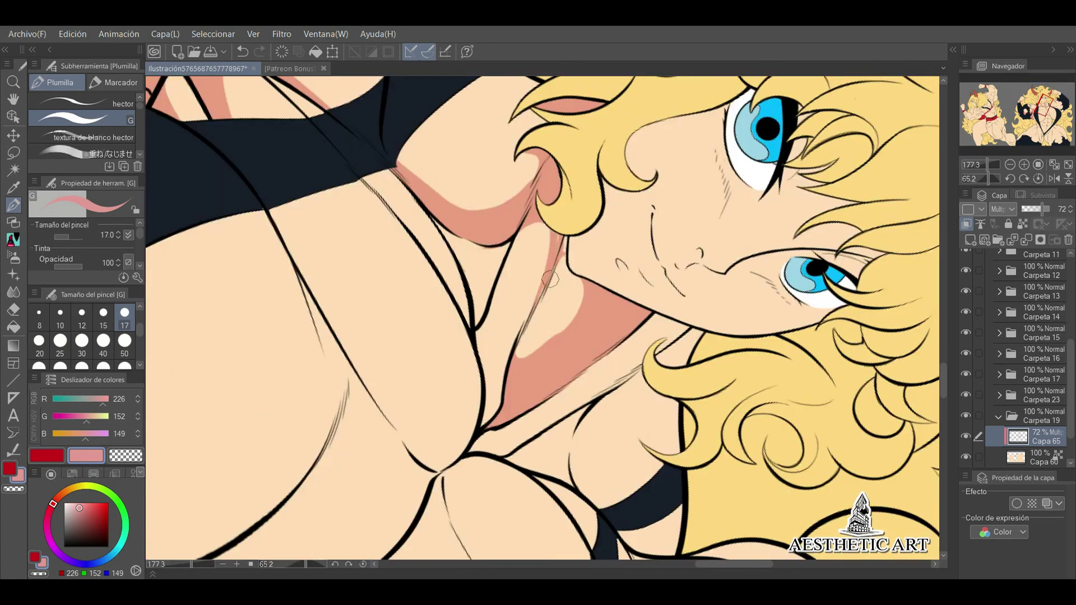
pyautogui.moveTo(981, 178); pyautogui.dragTo(527, 212)
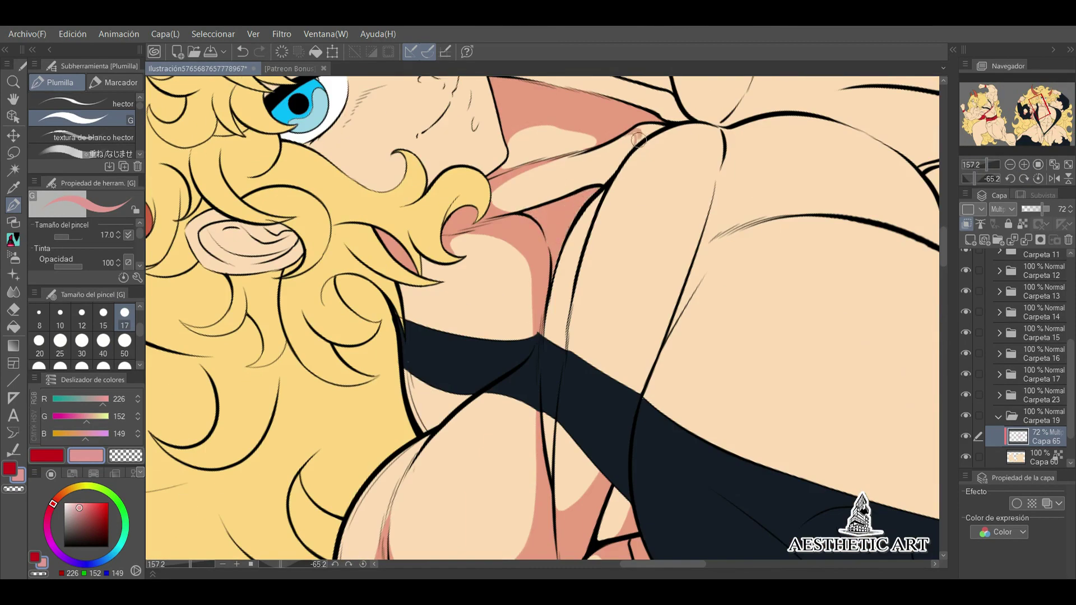
# - Paint the inner shadow of the front-facing figure's visible ear
pyautogui.hotkey('ctrl', '0')
pyautogui.scroll(5, 626, 226)
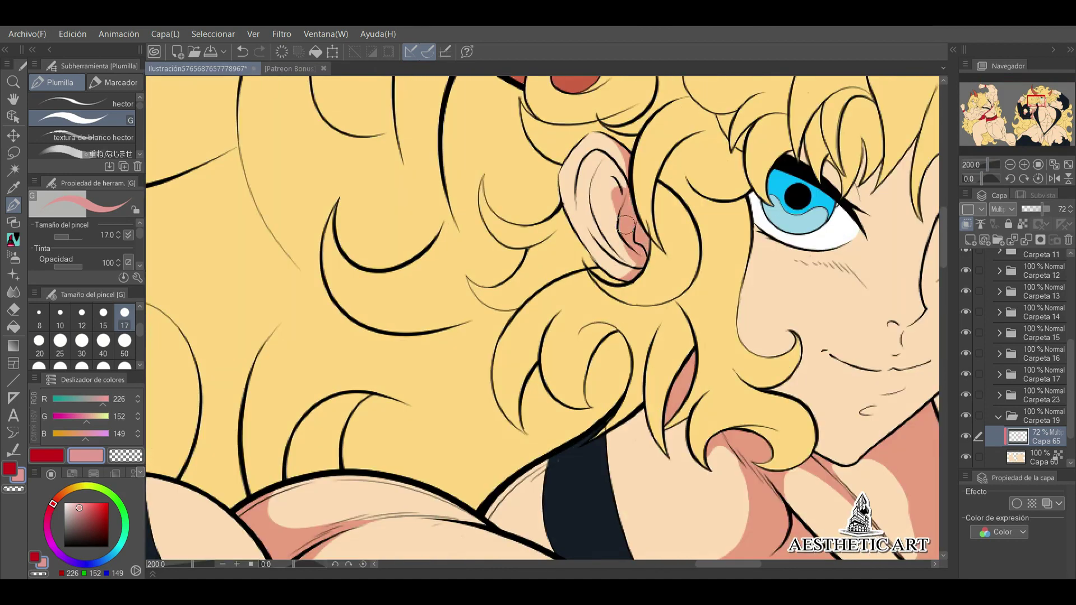
pyautogui.moveTo(625, 226); pyautogui.dragTo(597, 163)
pyautogui.scroll(-4, 614, 221)
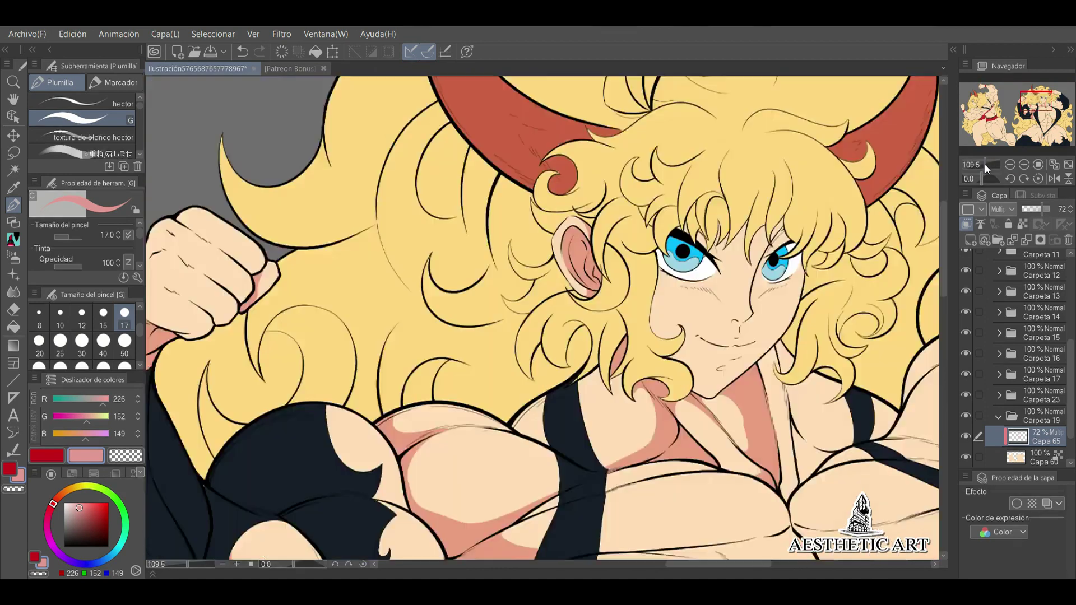
# - Shade the far side of the neck and the collarbone area around the dark shoulder strap
pyautogui.scroll(2, 587, 264)
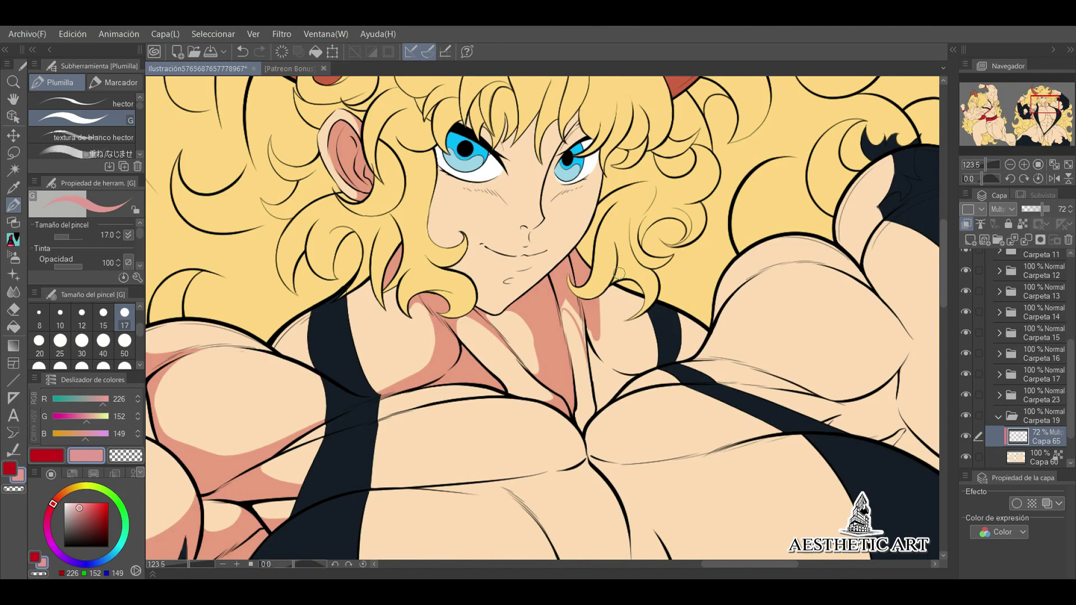
pyautogui.moveTo(743, 293); pyautogui.dragTo(711, 261)
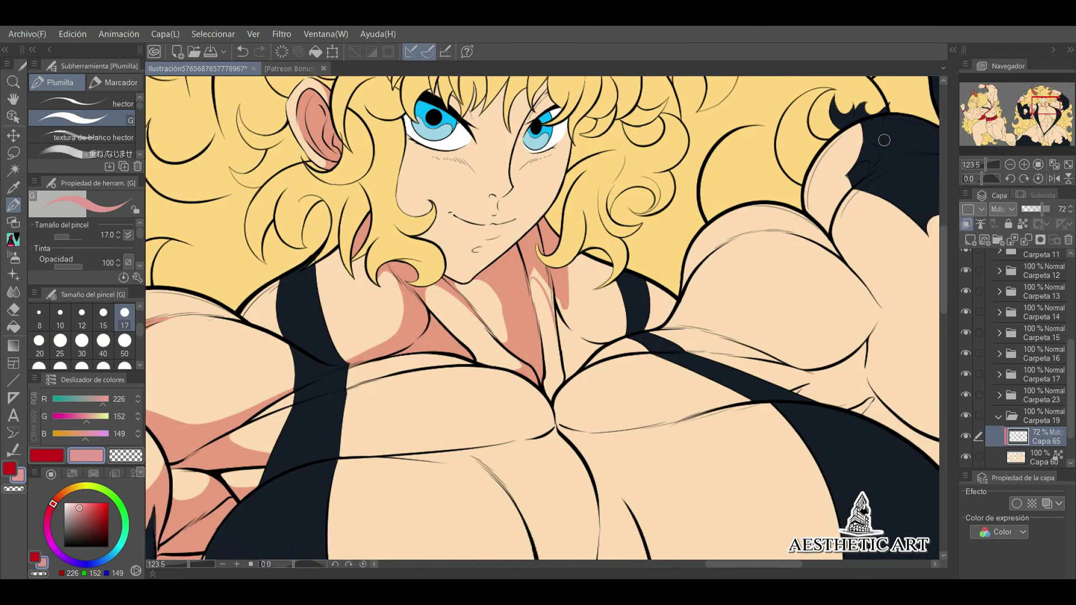
pyautogui.scroll(2, 537, 253)
pyautogui.moveTo(559, 274)
pyautogui.mouseDown()
pyautogui.moveTo(646, 284)
pyautogui.moveTo(705, 318)
pyautogui.mouseUp()
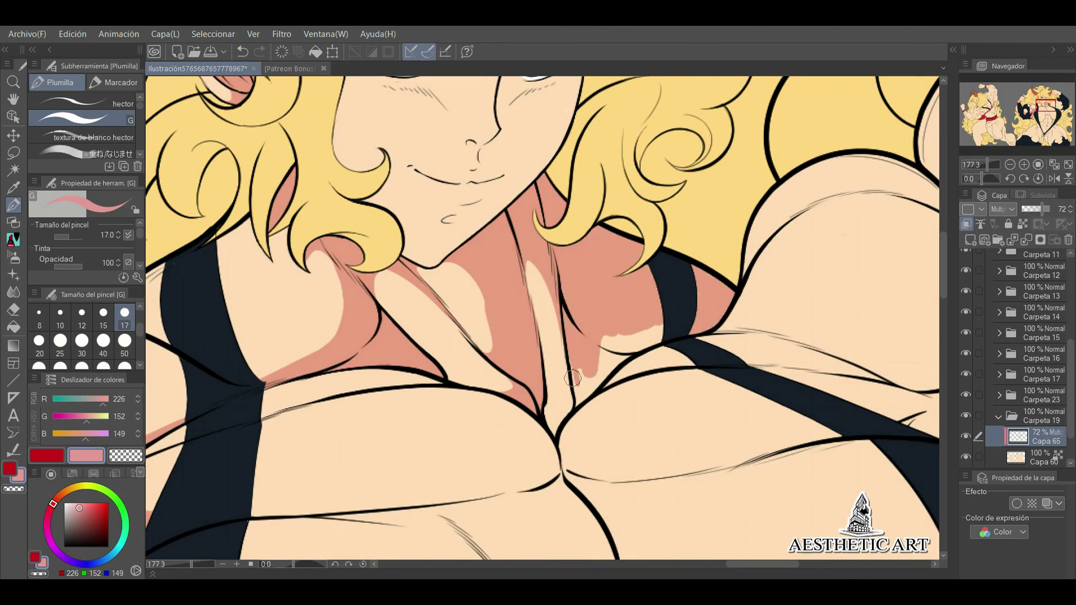
pyautogui.scroll(-4, 658, 328)
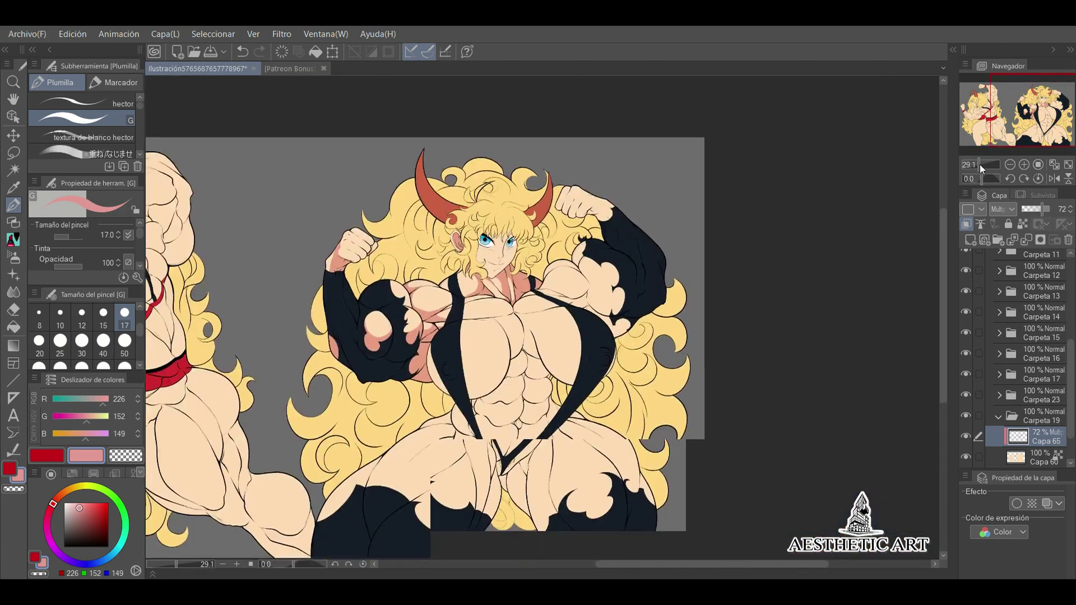
# - Outline the curved shadow edge on the far shoulder muscle of the front-facing figure
pyautogui.press('-')
pyautogui.press('-')
pyautogui.press('-')
pyautogui.press('-')
pyautogui.scroll(3, 715, 187)
pyautogui.press('^')
pyautogui.press('^')
pyautogui.press('^')
pyautogui.press('^')
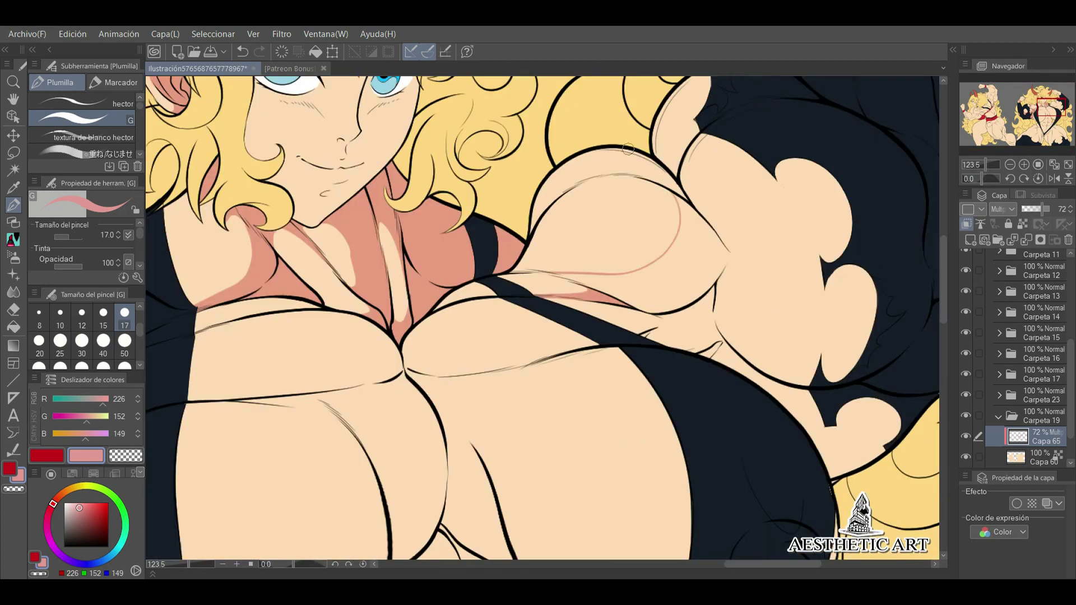
pyautogui.scroll(-1, 893, 153)
pyautogui.press('-')
pyautogui.press('-')
pyautogui.press('-')
pyautogui.press('-')
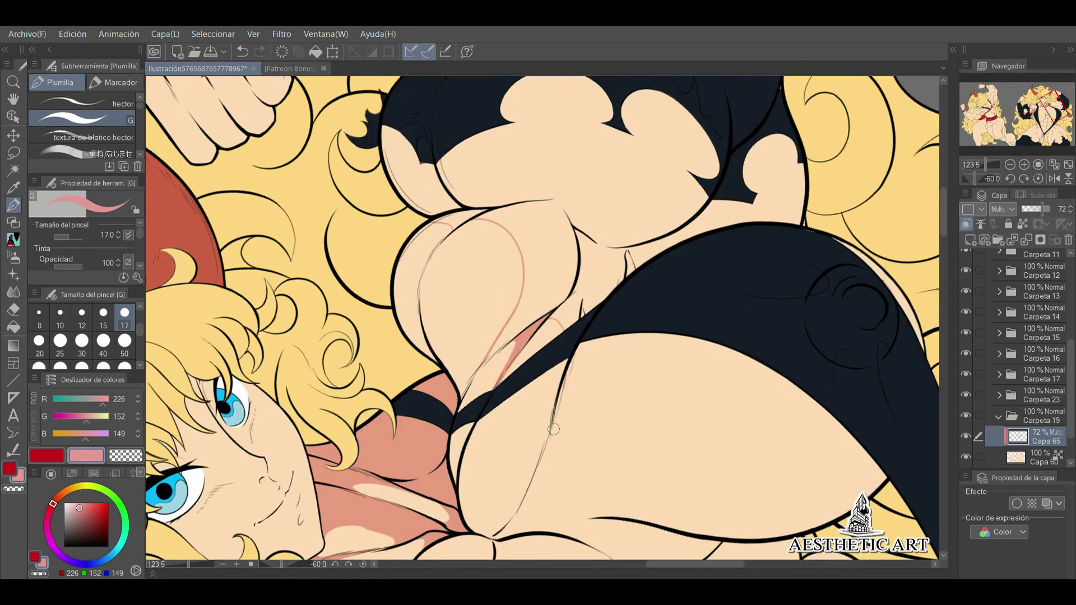
# - Fill the shadow along the lower and outer side of the far shoulder muscle
pyautogui.scroll(3, 830, 169)
pyautogui.moveTo(454, 387)
pyautogui.mouseDown()
pyautogui.moveTo(567, 286)
pyautogui.moveTo(515, 236)
pyautogui.moveTo(560, 179)
pyautogui.mouseUp()
pyautogui.press('^')
pyautogui.press('^')
pyautogui.press('^')
pyautogui.press('^')
pyautogui.moveTo(608, 242)
pyautogui.mouseDown()
pyautogui.moveTo(631, 305)
pyautogui.moveTo(696, 227)
pyautogui.moveTo(713, 213)
pyautogui.moveTo(734, 221)
pyautogui.mouseUp()
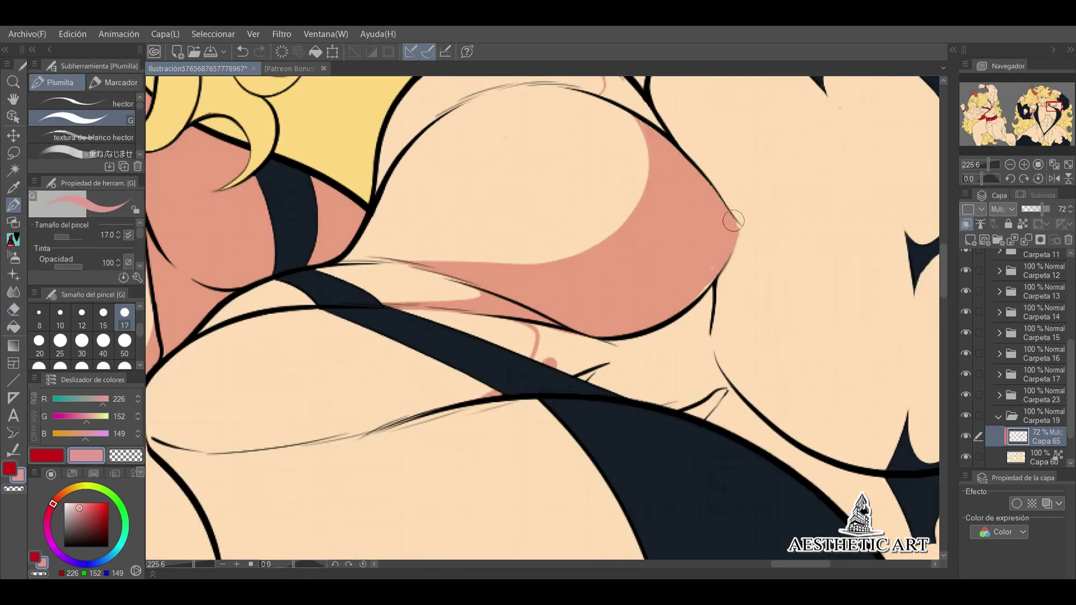
# - Shade the armpit below the far shoulder and the skin patch on the underside of the upper arm
pyautogui.moveTo(550, 353); pyautogui.dragTo(695, 344)
pyautogui.scroll(-2, 695, 345)
pyautogui.moveTo(656, 218); pyautogui.dragTo(729, 247)
pyautogui.moveTo(1044, 112); pyautogui.dragTo(1058, 108)
pyautogui.scroll(-5, 611, 325)
pyautogui.scroll(6, 611, 325)
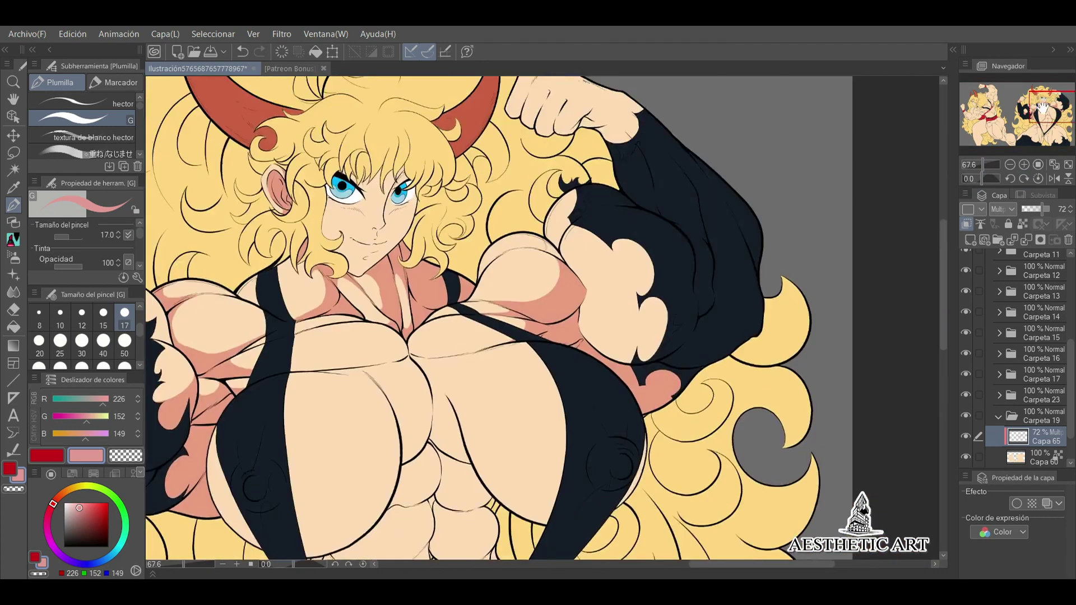
# - Shade the far arm's biceps and the skin showing through the torn sleeve, using brush size 50 for filling
pyautogui.moveTo(612, 262)
pyautogui.mouseDown()
pyautogui.moveTo(522, 342)
pyautogui.moveTo(644, 313)
pyautogui.mouseUp()
pyautogui.scroll(-5, 616, 314)
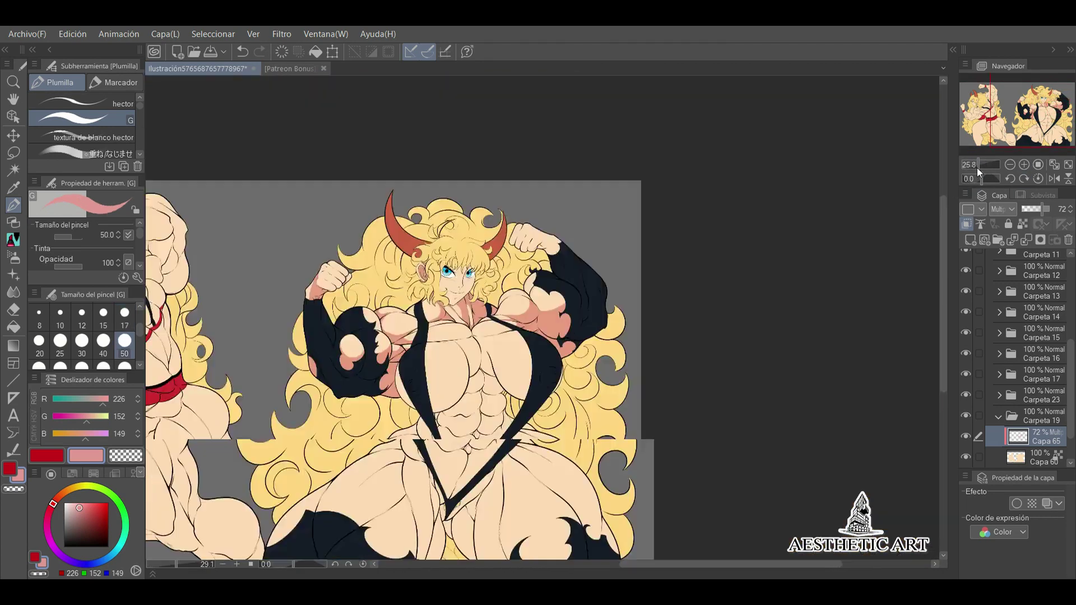
pyautogui.scroll(9, 616, 313)
pyautogui.moveTo(661, 235); pyautogui.dragTo(675, 244)
pyautogui.scroll(-6, 838, 159)
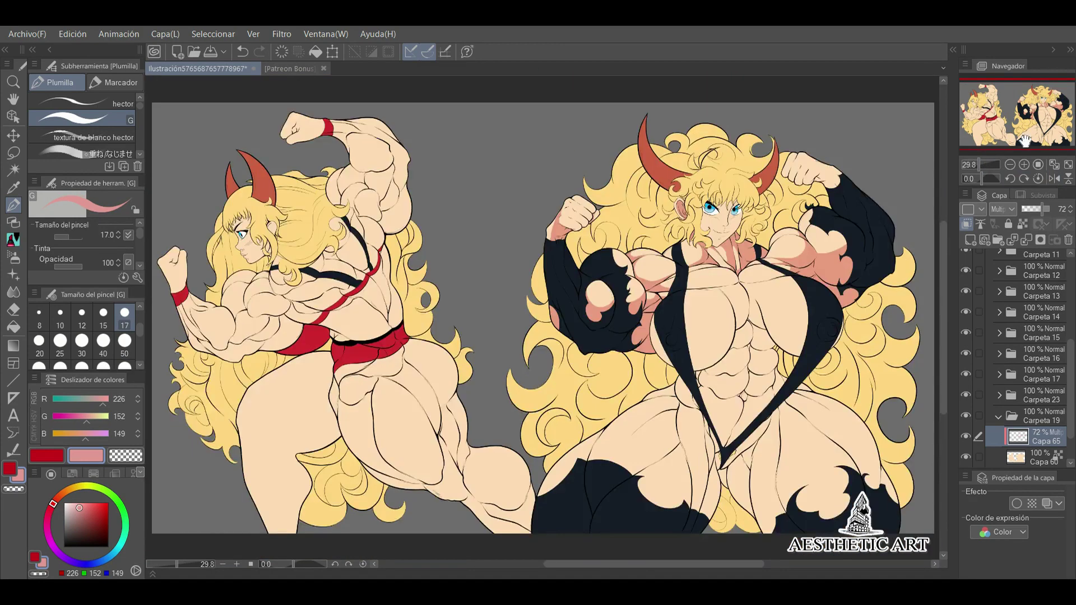
# - Paint the facial shadows along both cheeks, the far side of the face and around the nose
pyautogui.scroll(4, 723, 218)
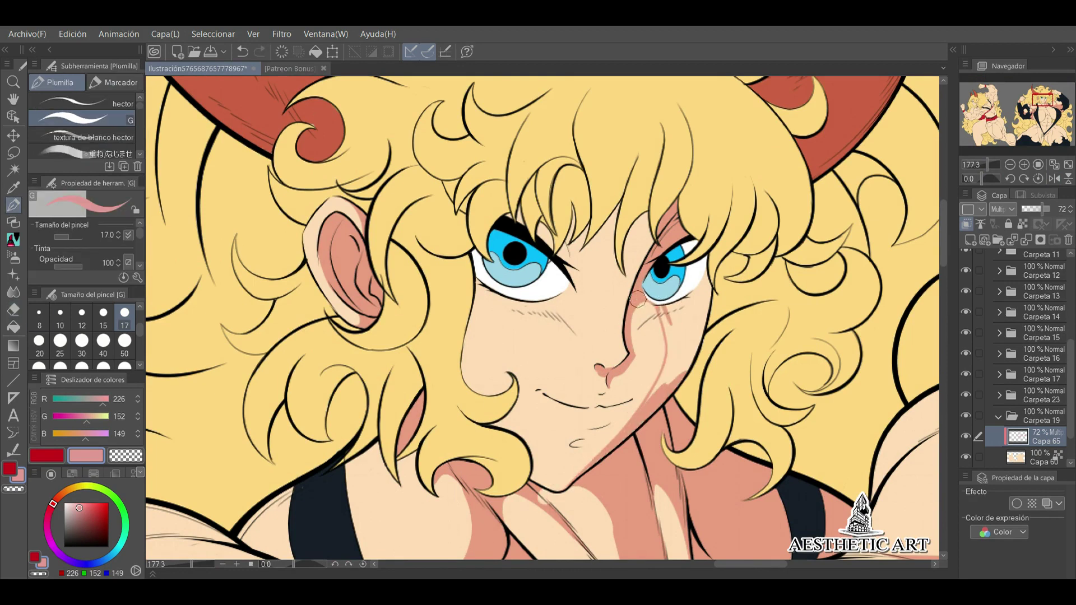
pyautogui.moveTo(684, 372); pyautogui.dragTo(693, 270)
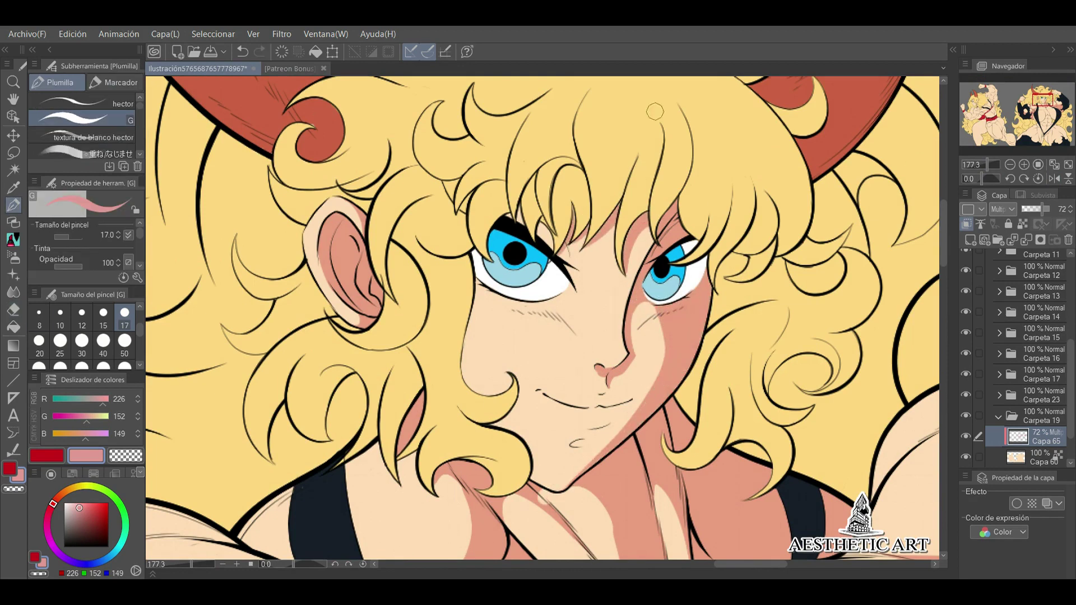
pyautogui.moveTo(502, 415); pyautogui.dragTo(471, 345)
pyautogui.moveTo(986, 104); pyautogui.dragTo(1040, 106)
pyautogui.scroll(2, 1037, 104)
pyautogui.scroll(-8, 1037, 105)
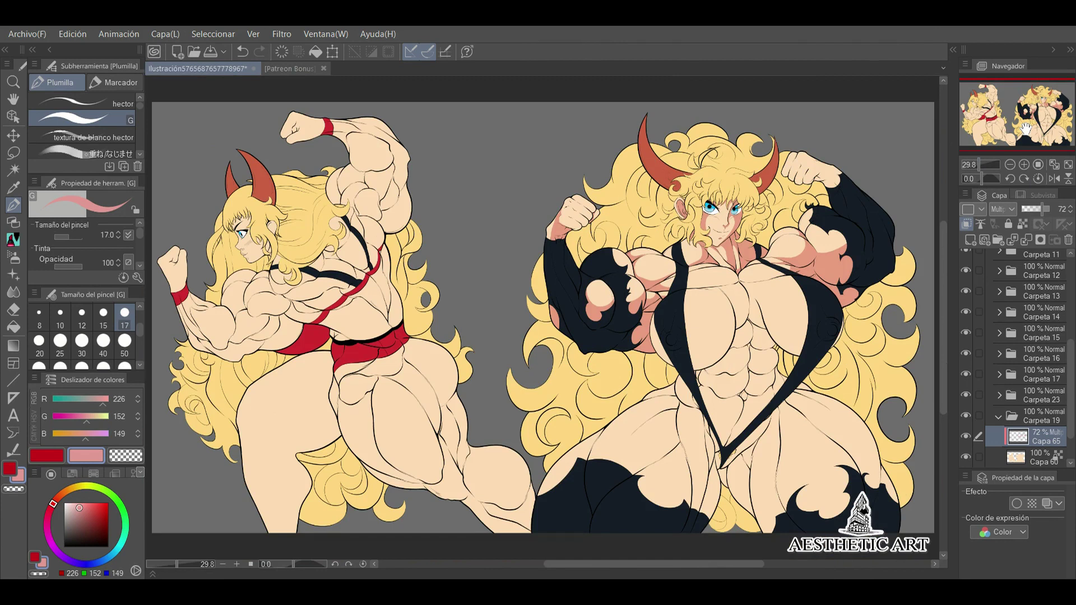
# - Shade the lower part of the front-facing figure's chest with broad curved shadows
pyautogui.scroll(4, 1025, 128)
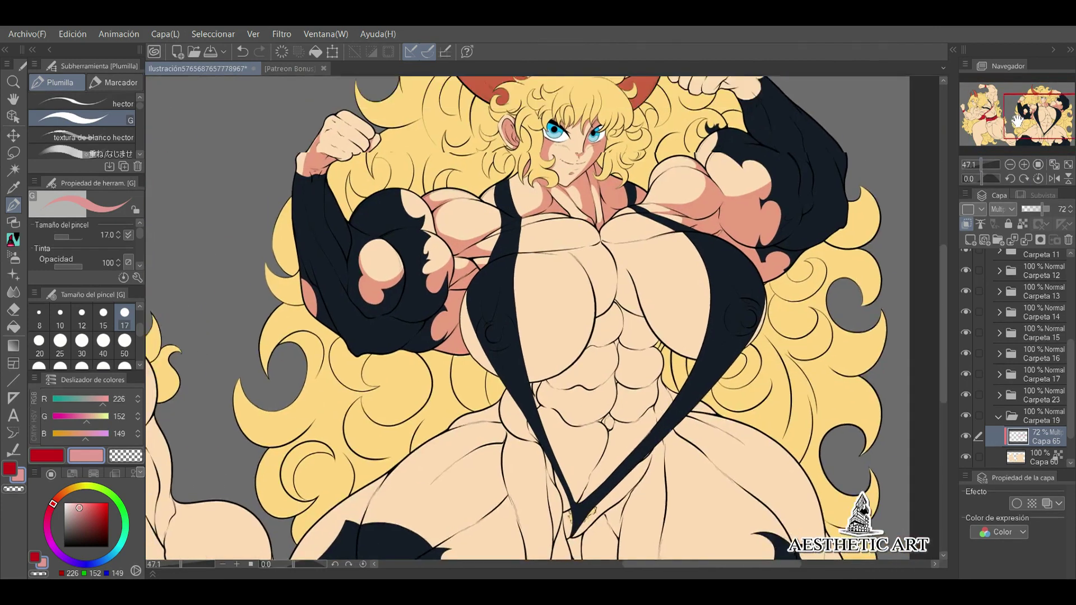
pyautogui.moveTo(981, 179)
pyautogui.mouseDown()
pyautogui.moveTo(1009, 164)
pyautogui.moveTo(952, 179)
pyautogui.mouseUp()
pyautogui.moveTo(684, 242)
pyautogui.mouseDown()
pyautogui.moveTo(593, 173)
pyautogui.moveTo(741, 301)
pyautogui.mouseUp()
pyautogui.moveTo(1009, 164); pyautogui.dragTo(953, 179)
pyautogui.click(409, 389)
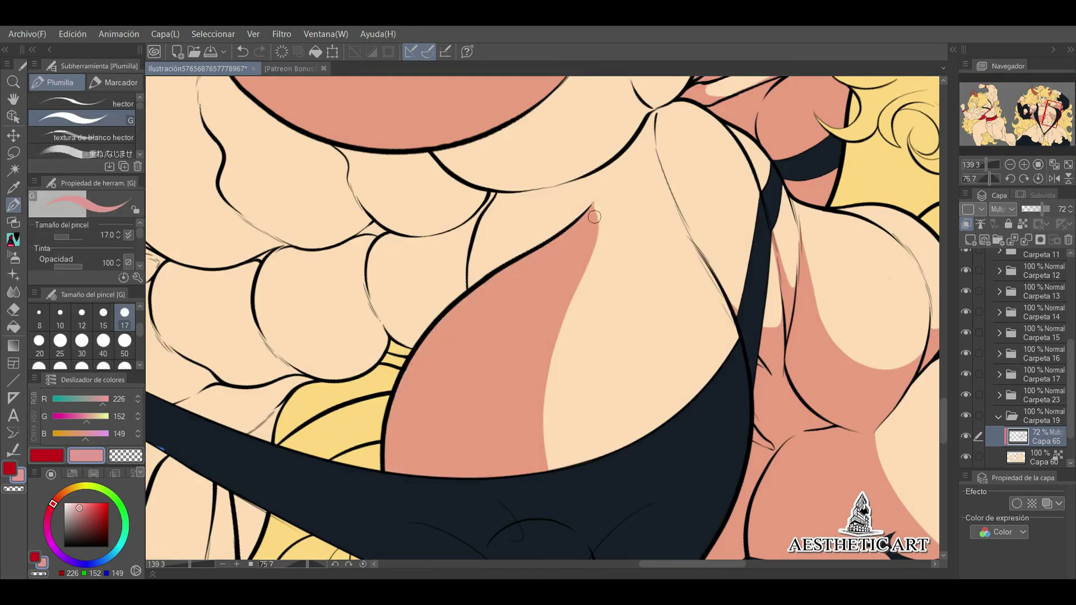
pyautogui.click(1037, 178)
pyautogui.moveTo(527, 269); pyautogui.dragTo(413, 251)
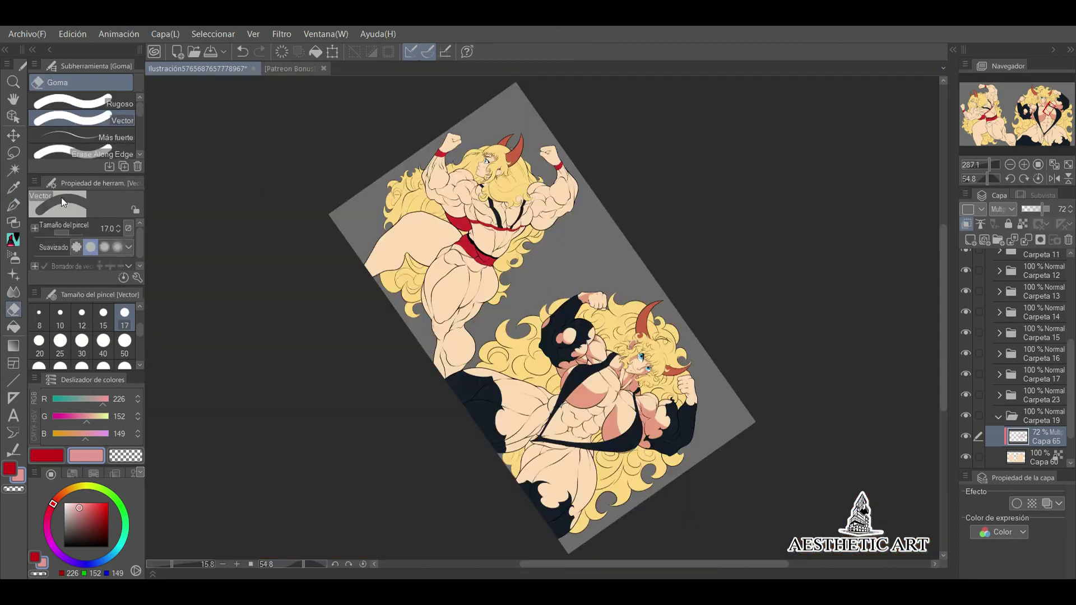
# - Refine the chest shadows and shade the centre where both sides of the chest meet
pyautogui.moveTo(976, 164); pyautogui.dragTo(983, 159)
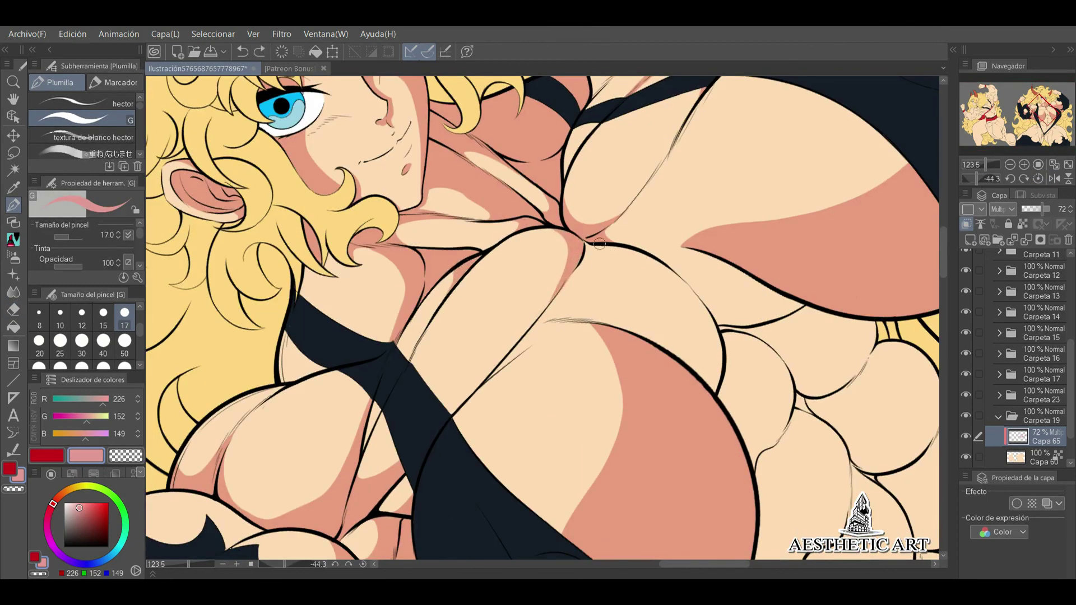
pyautogui.click(1037, 178)
pyautogui.moveTo(988, 164); pyautogui.dragTo(993, 163)
pyautogui.moveTo(673, 225)
pyautogui.mouseDown()
pyautogui.moveTo(583, 296)
pyautogui.moveTo(528, 359)
pyautogui.mouseUp()
pyautogui.moveTo(527, 292); pyautogui.dragTo(648, 348)
pyautogui.moveTo(989, 164); pyautogui.dragTo(965, 179)
# - Shade the top pair of abdominal muscles and outline the shadow edges on the pair below
pyautogui.moveTo(561, 364)
pyautogui.mouseDown()
pyautogui.moveTo(590, 296)
pyautogui.moveTo(658, 309)
pyautogui.mouseUp()
pyautogui.moveTo(625, 269); pyautogui.dragTo(594, 235)
pyautogui.moveTo(986, 179)
pyautogui.mouseDown()
pyautogui.moveTo(996, 178)
pyautogui.moveTo(987, 178)
pyautogui.mouseUp()
pyautogui.moveTo(734, 160)
pyautogui.mouseDown()
pyautogui.moveTo(705, 166)
pyautogui.moveTo(672, 223)
pyautogui.mouseUp()
pyautogui.click(1037, 178)
pyautogui.moveTo(600, 194); pyautogui.dragTo(706, 243)
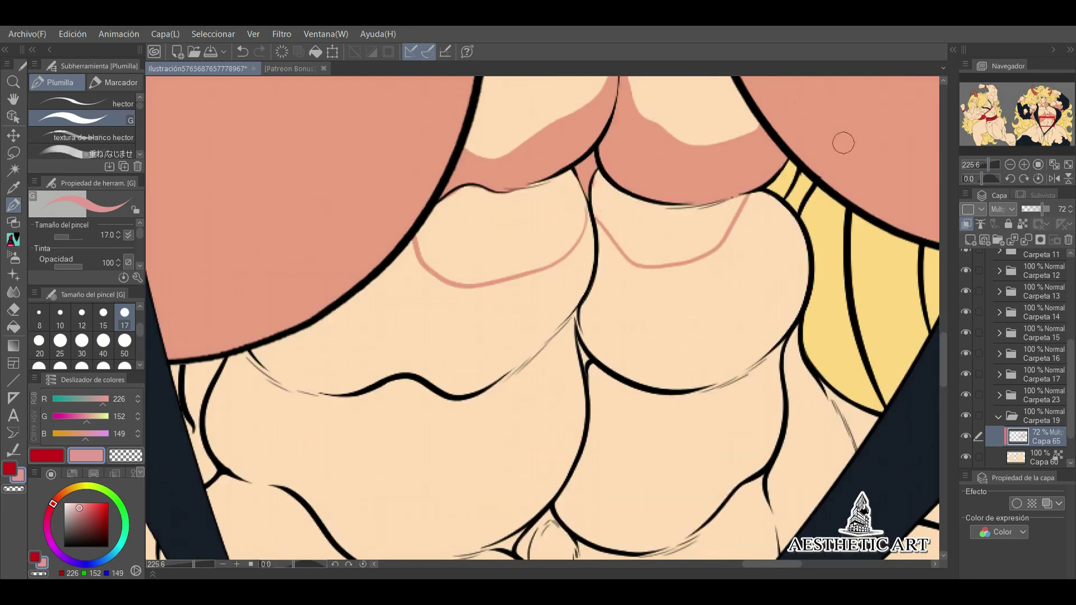
# - Fill the shadows on the second pair of abdominal muscles
pyautogui.moveTo(590, 167); pyautogui.dragTo(583, 213)
pyautogui.moveTo(260, 353)
pyautogui.mouseDown()
pyautogui.moveTo(451, 247)
pyautogui.moveTo(582, 252)
pyautogui.moveTo(740, 215)
pyautogui.moveTo(793, 188)
pyautogui.mouseUp()
pyautogui.click(977, 169)
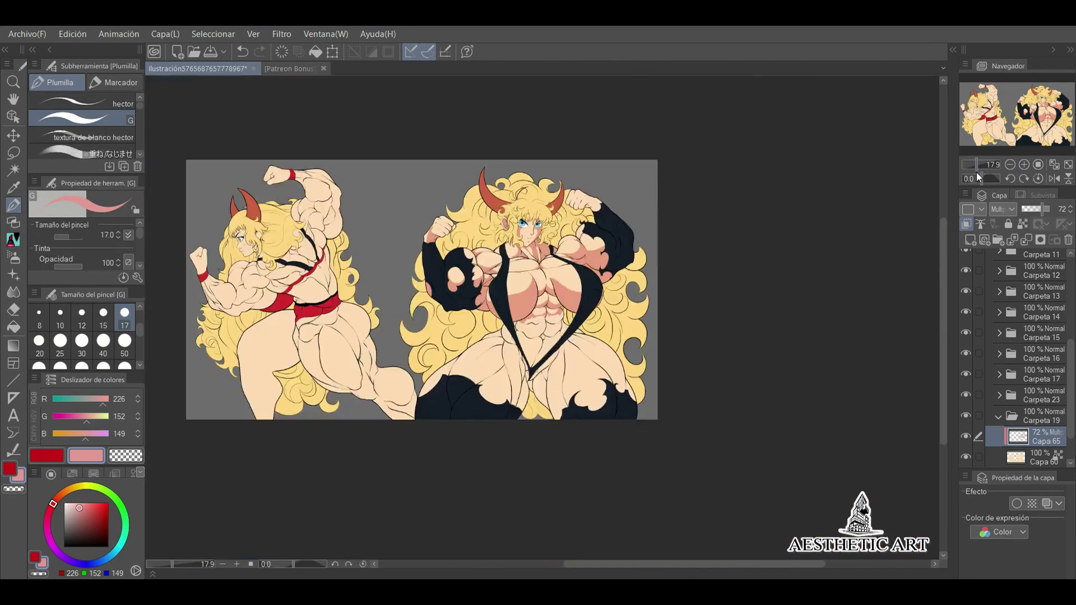
# - Shade the next row of abdominal muscles with brush size 50, redoing the first stroke
pyautogui.scroll(8, 524, 280)
pyautogui.click(124, 340)
pyautogui.moveTo(476, 269); pyautogui.dragTo(594, 241)
pyautogui.hotkey('ctrl', 'z')
pyautogui.moveTo(560, 280); pyautogui.dragTo(628, 224)
pyautogui.moveTo(465, 274); pyautogui.dragTo(521, 273)
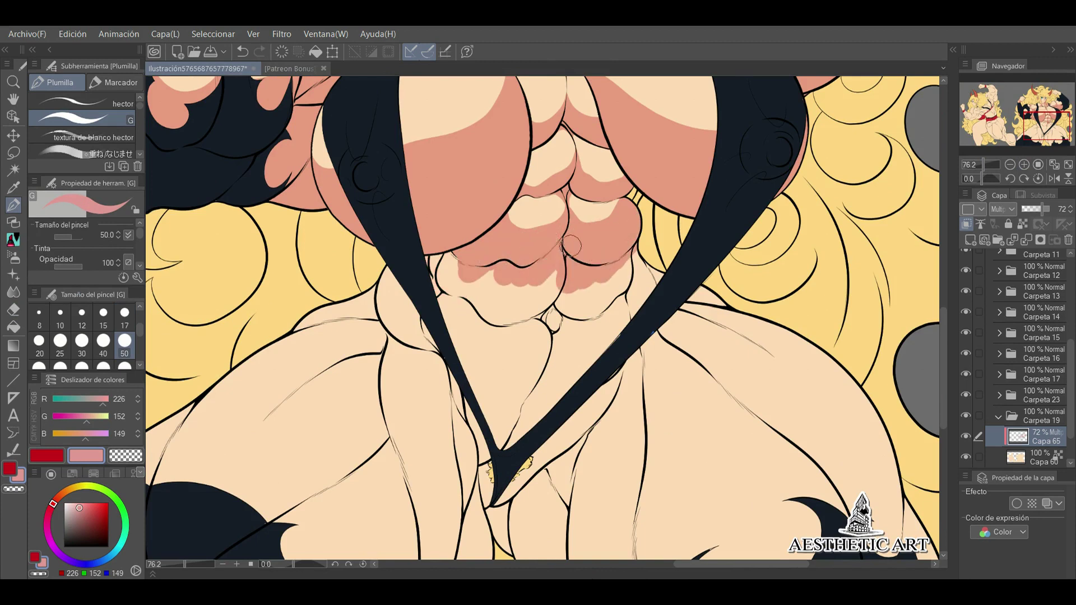
# - Shade the lower abdomen and hip crease on the far side, using brush size 120 for the large areas
pyautogui.scroll(-8, 521, 273)
pyautogui.scroll(8, 521, 273)
pyautogui.moveTo(493, 466); pyautogui.dragTo(672, 247)
pyautogui.scroll(1, 505, 393)
pyautogui.moveTo(443, 412)
pyautogui.mouseDown()
pyautogui.moveTo(454, 429)
pyautogui.moveTo(504, 387)
pyautogui.mouseUp()
pyautogui.scroll(-1, 504, 387)
pyautogui.scroll(-8, 504, 386)
pyautogui.scroll(8, 505, 387)
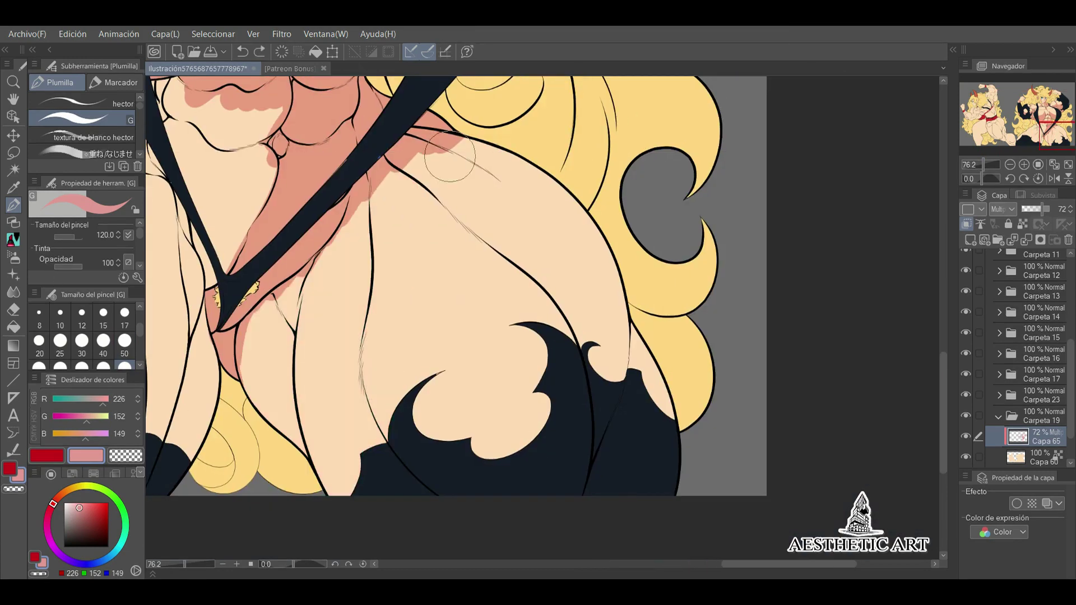
pyautogui.scroll(-8, 1023, 114)
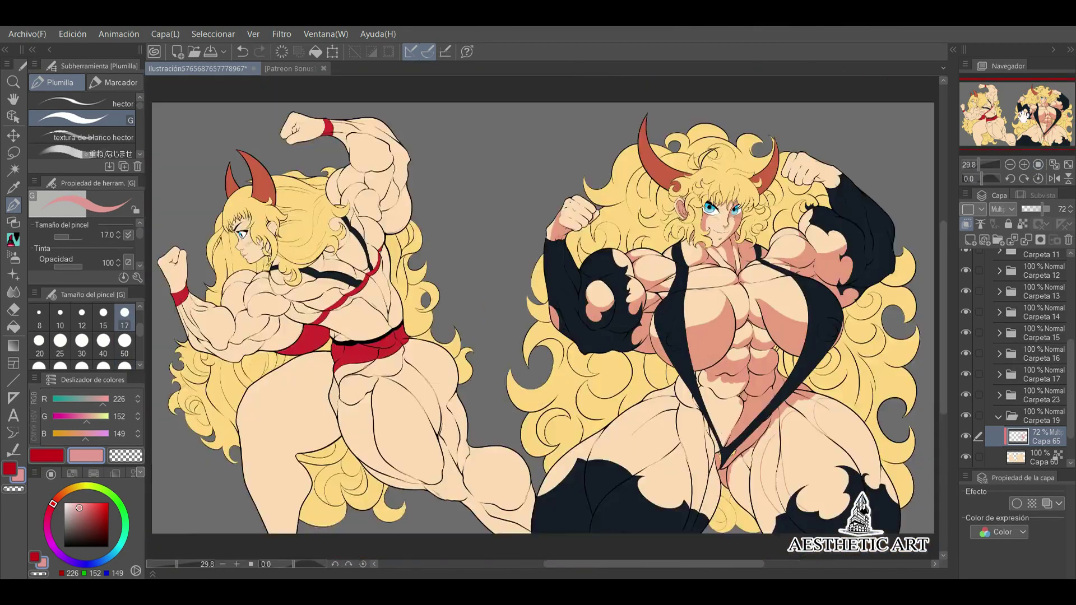
# - Paint the shadow along the inner side of the far thigh
pyautogui.scroll(8, 685, 312)
pyautogui.moveTo(725, 375)
pyautogui.mouseDown()
pyautogui.moveTo(475, 314)
pyautogui.moveTo(502, 380)
pyautogui.moveTo(456, 374)
pyautogui.moveTo(487, 364)
pyautogui.mouseUp()
pyautogui.press(']')
pyautogui.press('[')
pyautogui.moveTo(494, 448); pyautogui.dragTo(512, 380)
pyautogui.click(1039, 179)
# - Outline and fill the shadows across the top of the far thigh and hip
pyautogui.scroll(3, 548, 344)
pyautogui.moveTo(522, 455)
pyautogui.mouseDown()
pyautogui.moveTo(588, 239)
pyautogui.moveTo(664, 121)
pyautogui.moveTo(695, 94)
pyautogui.mouseUp()
pyautogui.moveTo(695, 94)
pyautogui.mouseDown()
pyautogui.moveTo(540, 312)
pyautogui.moveTo(530, 259)
pyautogui.moveTo(597, 483)
pyautogui.mouseUp()
pyautogui.moveTo(751, 319); pyautogui.dragTo(595, 463)
pyautogui.moveTo(736, 328); pyautogui.dragTo(426, 263)
pyautogui.moveTo(409, 224)
pyautogui.mouseDown()
pyautogui.moveTo(561, 322)
pyautogui.moveTo(580, 348)
pyautogui.mouseUp()
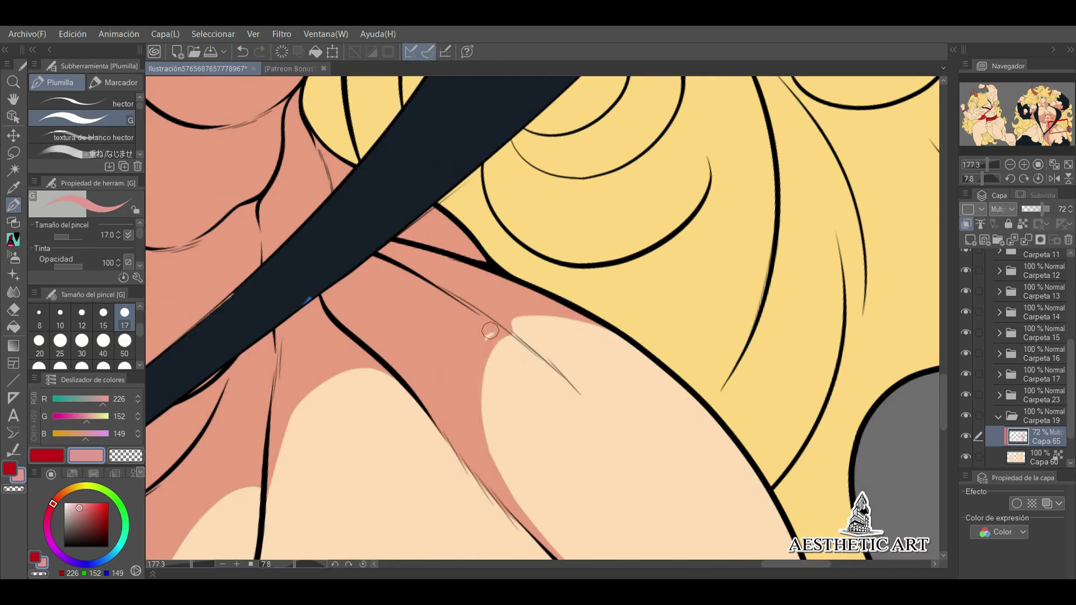
# - Shade the far thigh's muscle creases above the torn stocking and refine the shadow edge at the hip
pyautogui.scroll(-5, 517, 304)
pyautogui.scroll(4, 473, 496)
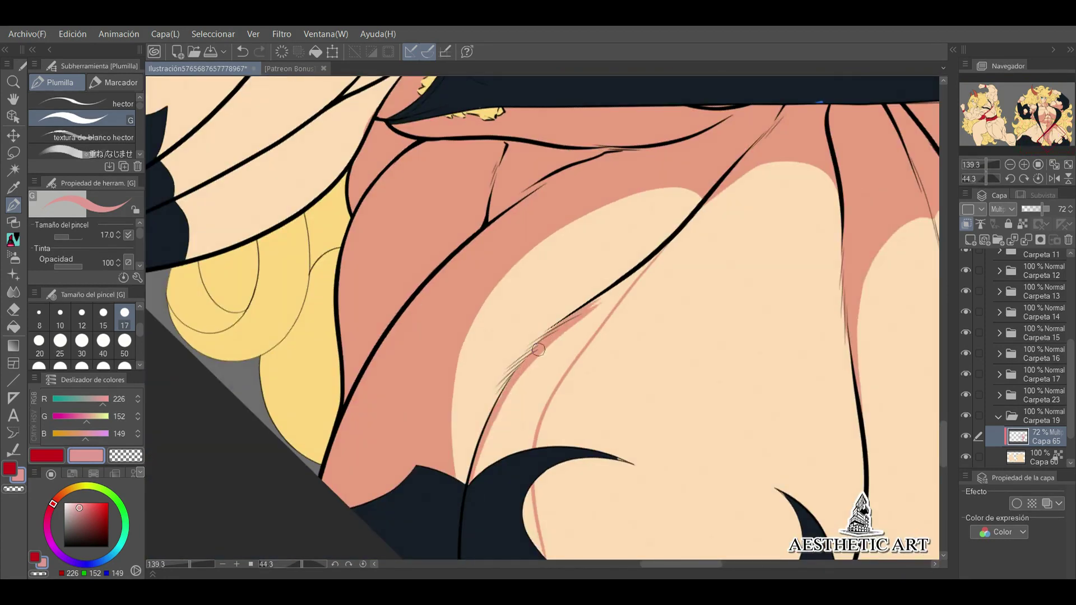
pyautogui.click(1038, 178)
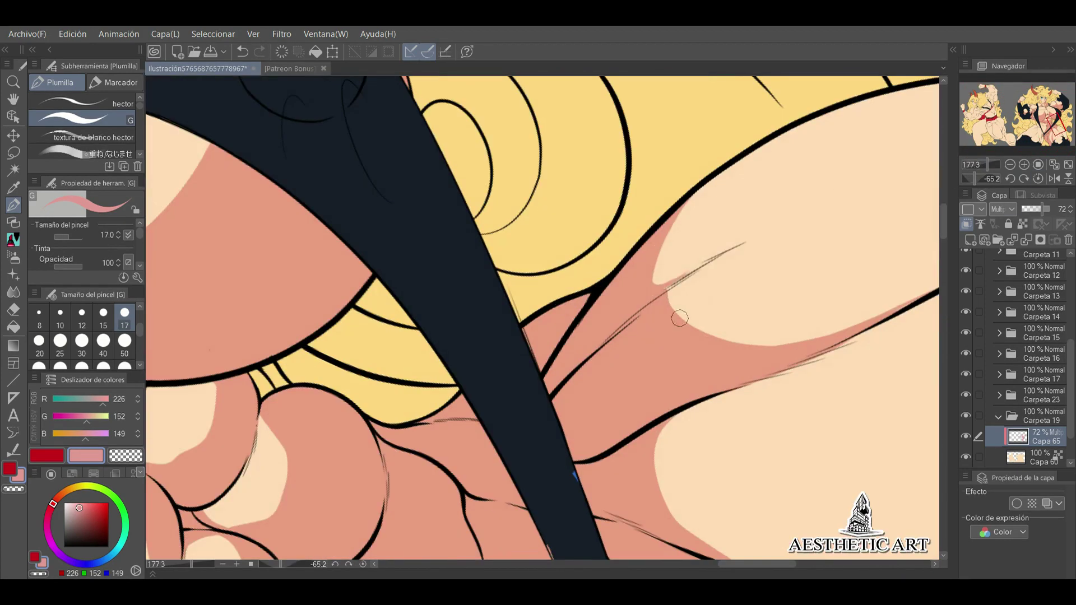
pyautogui.click(1038, 165)
# - Shade the lower abdominal muscles on the near side, using brush size 50 to fill the large area down to the strap junction
pyautogui.scroll(5, 1042, 129)
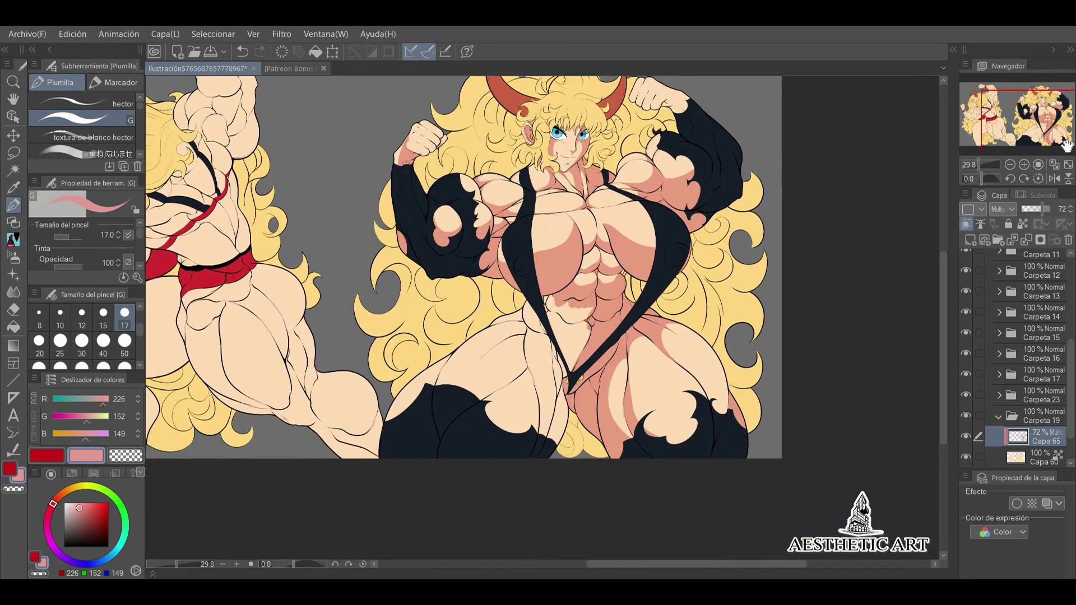
pyautogui.scroll(-3, 1020, 119)
pyautogui.scroll(3, 1020, 119)
pyautogui.scroll(3, 735, 110)
pyautogui.hotkey('ctrl', 'z')
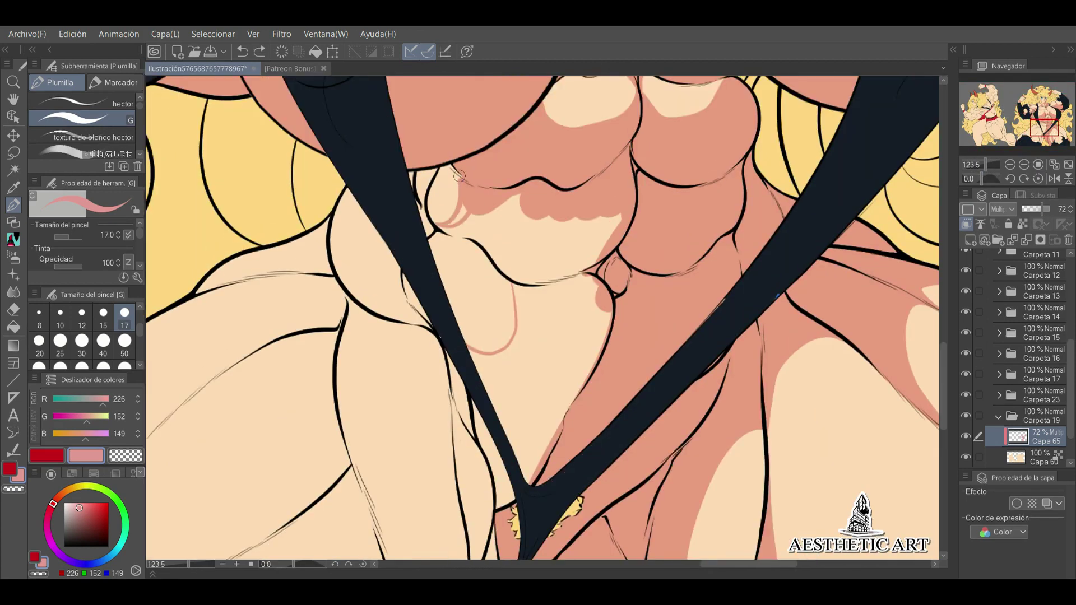
pyautogui.moveTo(482, 209); pyautogui.dragTo(527, 291)
pyautogui.moveTo(533, 225)
pyautogui.mouseDown()
pyautogui.moveTo(599, 263)
pyautogui.moveTo(504, 336)
pyautogui.mouseUp()
pyautogui.click(125, 340)
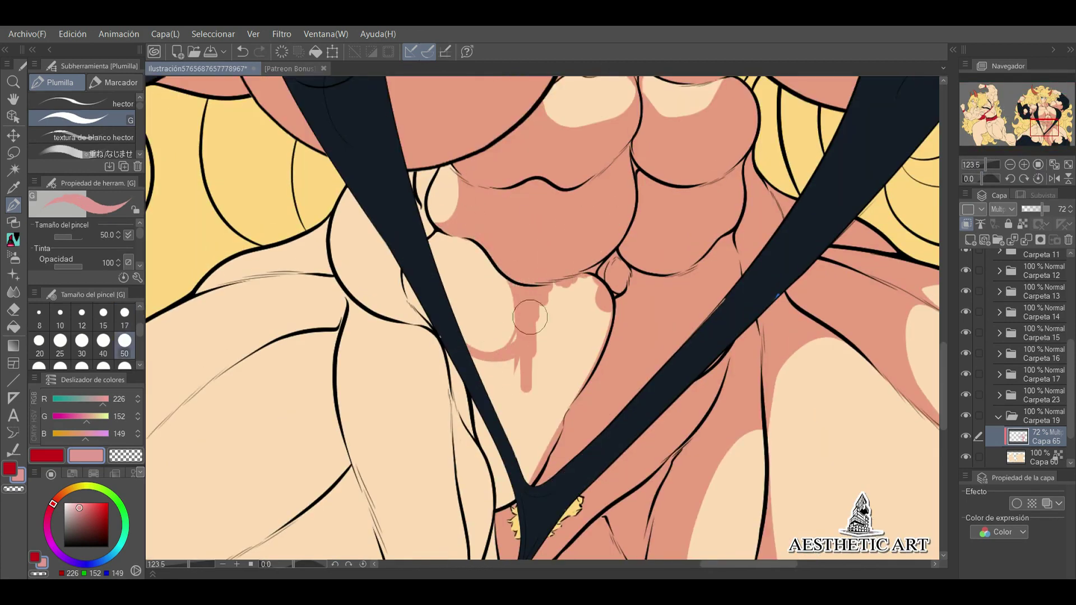
pyautogui.moveTo(549, 280); pyautogui.dragTo(513, 507)
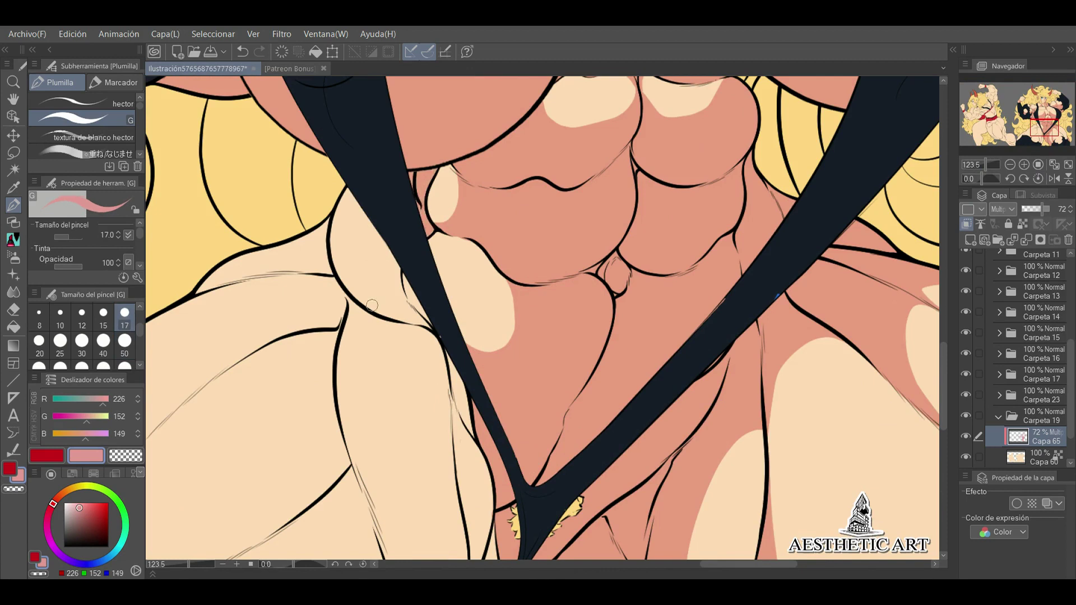
# - Shade the underside of the rounded waist muscle beside the near-side strap
pyautogui.scroll(4, 429, 228)
pyautogui.moveTo(505, 281); pyautogui.dragTo(561, 348)
pyautogui.moveTo(504, 386)
pyautogui.mouseDown()
pyautogui.moveTo(562, 376)
pyautogui.moveTo(616, 426)
pyautogui.mouseUp()
pyautogui.moveTo(493, 325)
pyautogui.mouseDown()
pyautogui.moveTo(470, 168)
pyautogui.moveTo(471, 264)
pyautogui.mouseUp()
pyautogui.click(1039, 179)
pyautogui.click(1039, 179)
# - Touch up the front-facing figure's dark suit on layer Capa 54 with dark navy (23, 30, 41)
pyautogui.scroll(5, 616, 314)
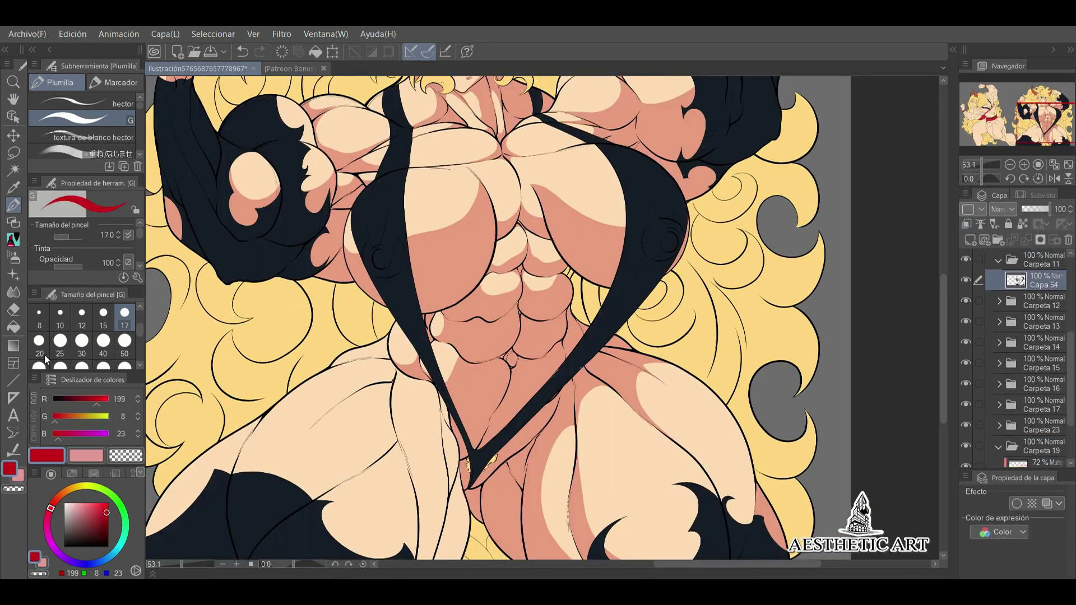
pyautogui.scroll(6, 391, 515)
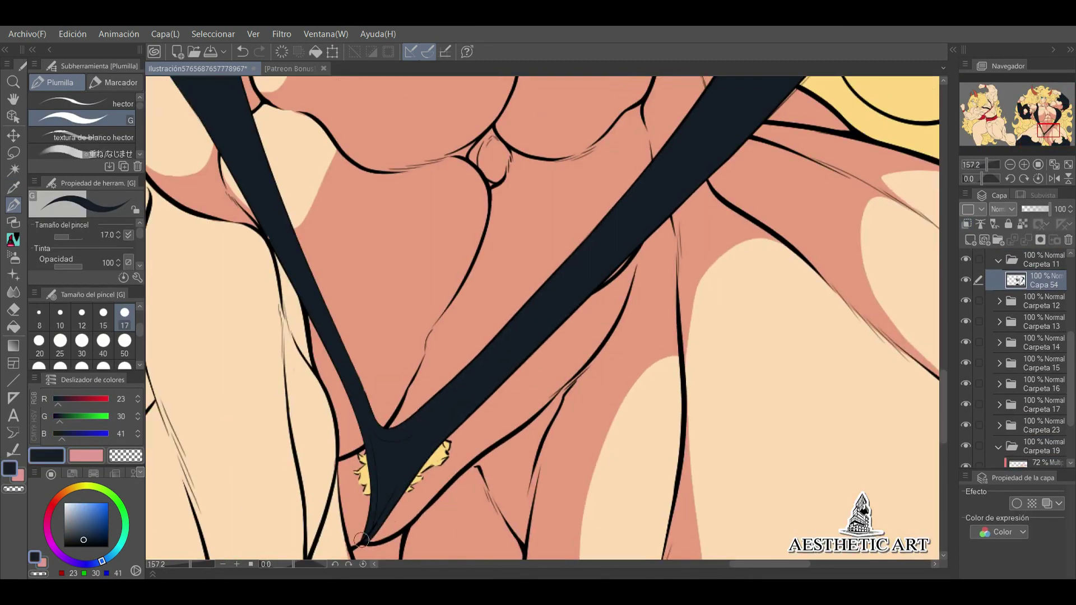
pyautogui.scroll(10, 392, 514)
pyautogui.moveTo(560, 252); pyautogui.dragTo(669, 185)
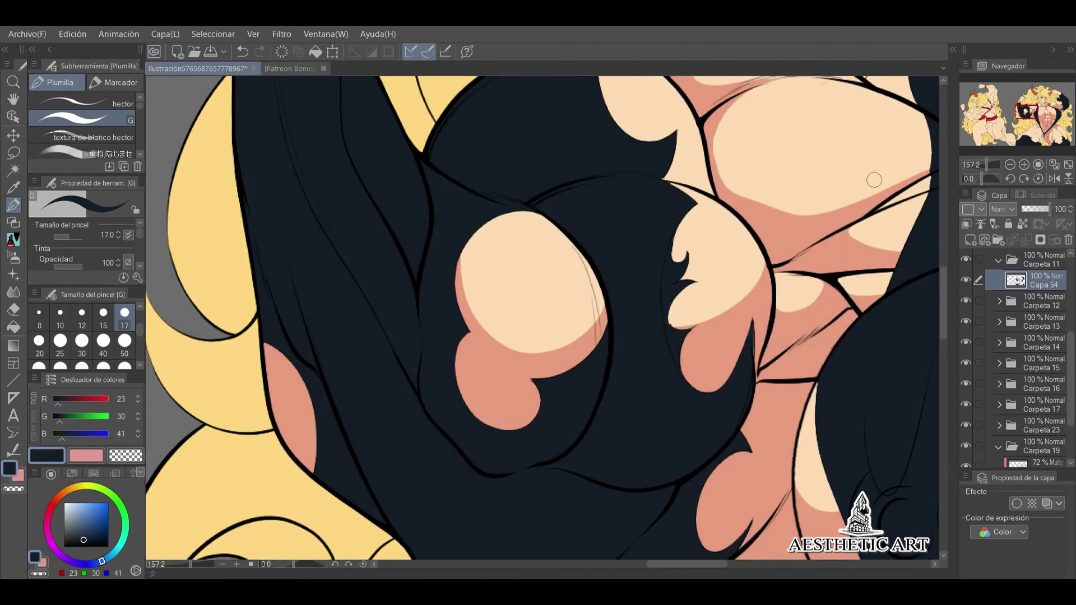
# - Outline and fill the pink shadows along the hip crease and upper muscle of the near thigh on layer Capa 65
pyautogui.moveTo(351, 289); pyautogui.dragTo(365, 247)
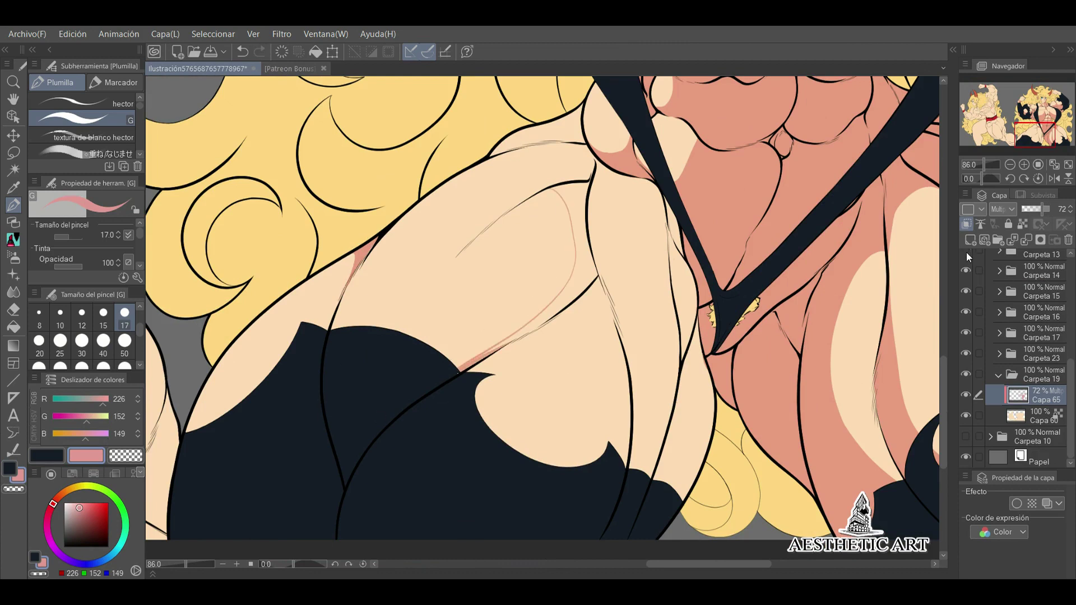
pyautogui.moveTo(978, 165); pyautogui.dragTo(986, 167)
pyautogui.moveTo(485, 360); pyautogui.dragTo(572, 298)
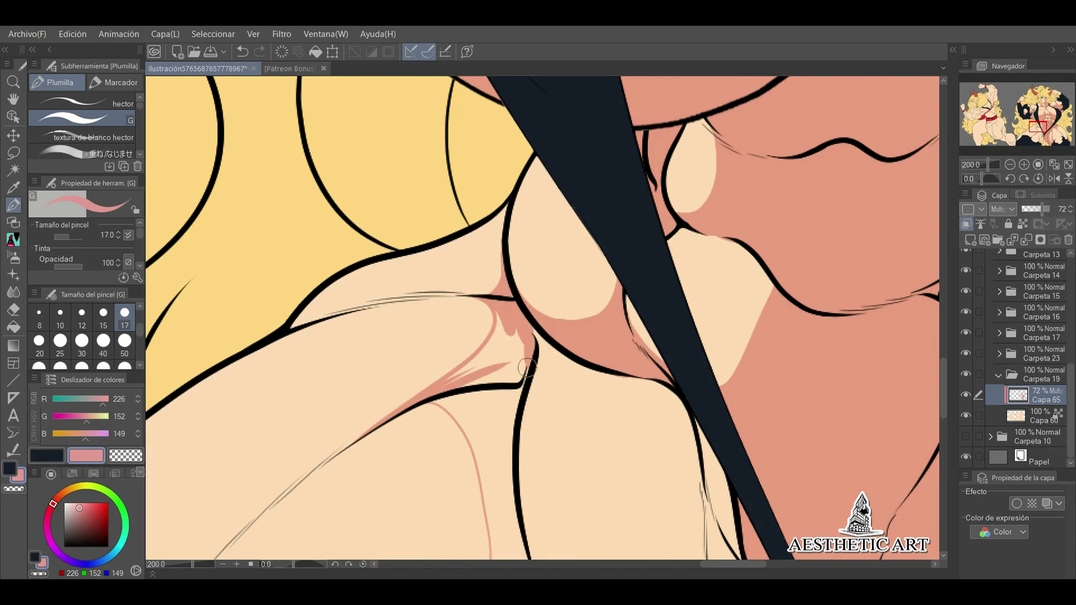
pyautogui.moveTo(527, 368); pyautogui.dragTo(493, 336)
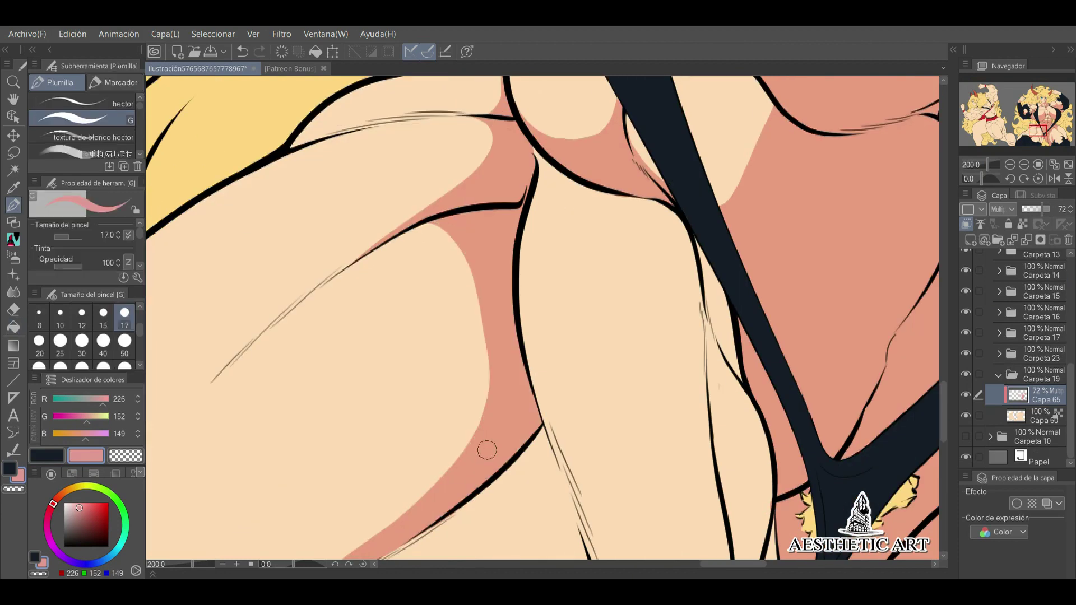
# - Shade the near thigh's inner muscles down to the torn stocking edge
pyautogui.moveTo(991, 165); pyautogui.dragTo(982, 168)
pyautogui.moveTo(524, 300); pyautogui.dragTo(589, 471)
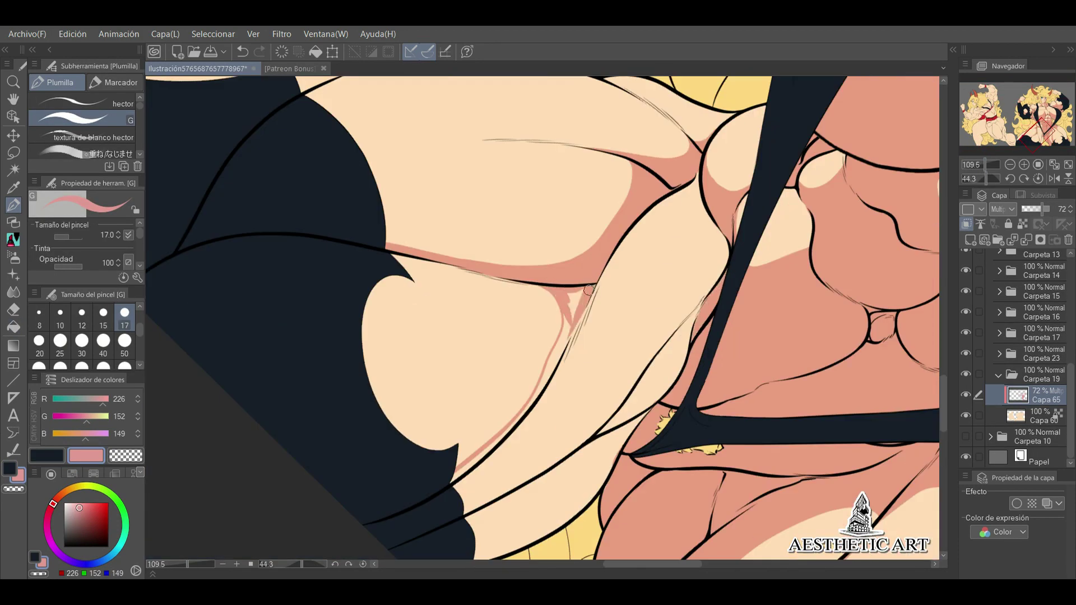
pyautogui.moveTo(533, 197); pyautogui.dragTo(581, 319)
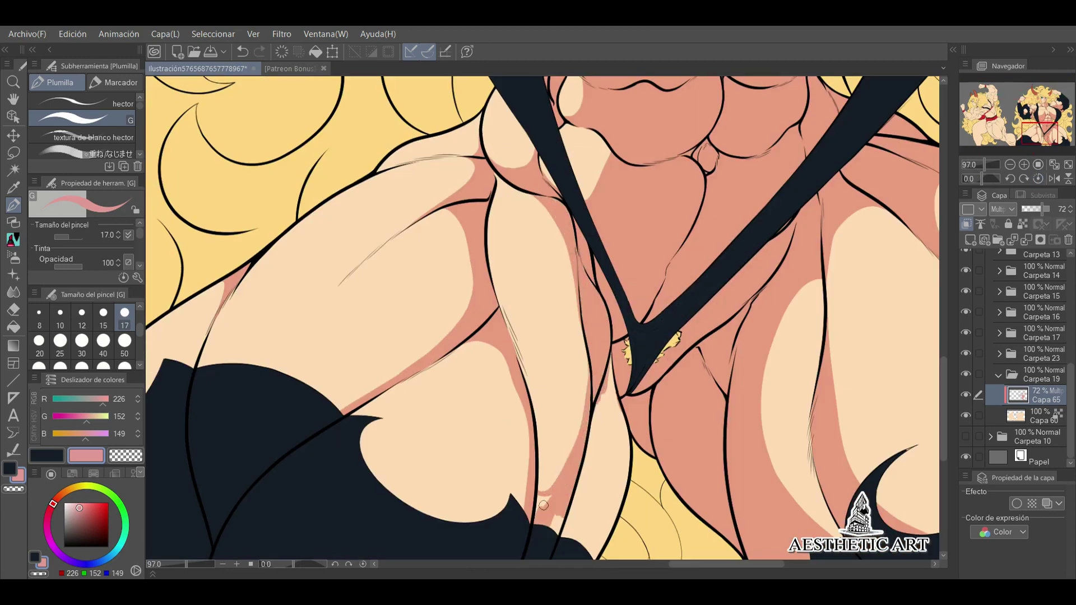
pyautogui.moveTo(571, 220); pyautogui.dragTo(581, 257)
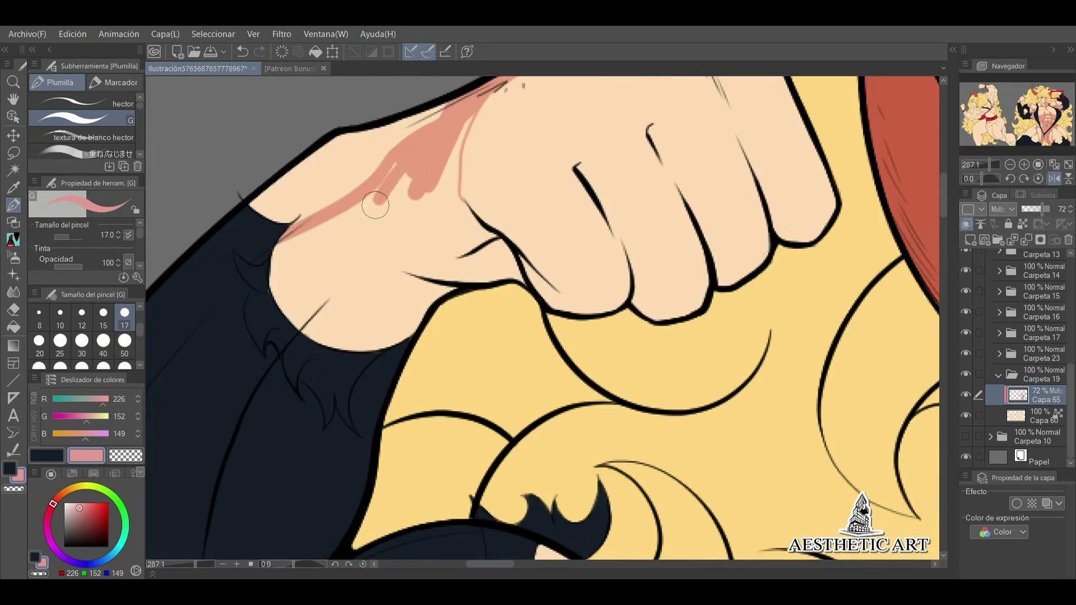
# - Paint the shadow across the wrist and thumb base of the front-facing figure's raised fist
pyautogui.moveTo(372, 204)
pyautogui.mouseDown()
pyautogui.moveTo(377, 280)
pyautogui.moveTo(426, 247)
pyautogui.mouseUp()
pyautogui.press('e')
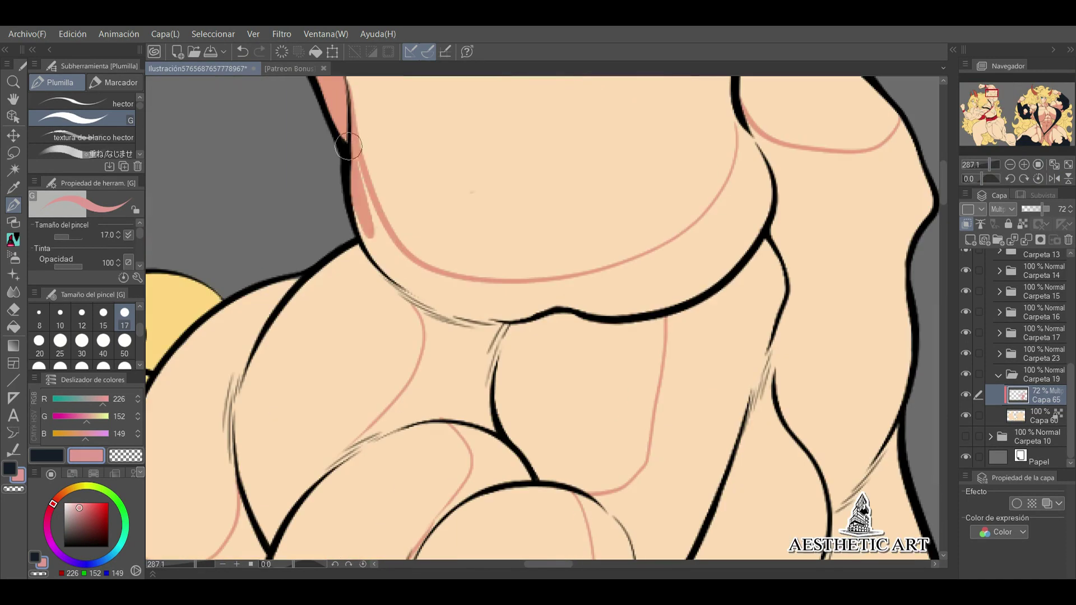
# - Fill the shadow band along the lower edge of the large forearm muscle on the back-view figure's raised arm
pyautogui.moveTo(357, 163); pyautogui.dragTo(448, 331)
pyautogui.moveTo(403, 269)
pyautogui.mouseDown()
pyautogui.moveTo(661, 303)
pyautogui.moveTo(722, 224)
pyautogui.mouseUp()
pyautogui.moveTo(605, 289)
pyautogui.mouseDown()
pyautogui.moveTo(684, 228)
pyautogui.moveTo(629, 301)
pyautogui.mouseUp()
pyautogui.moveTo(630, 300); pyautogui.dragTo(717, 280)
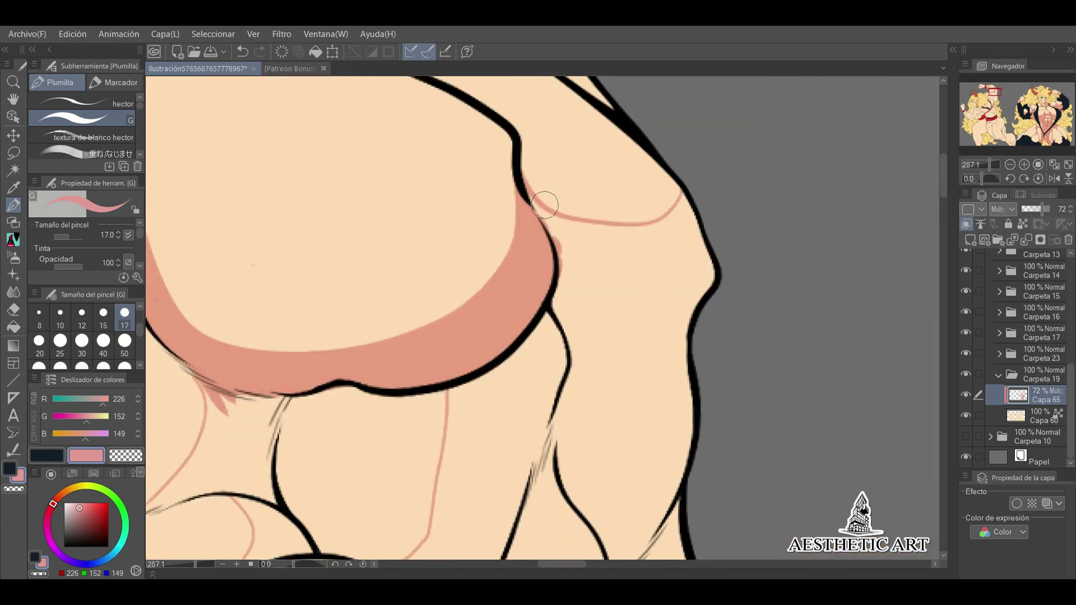
# - Fill the shadow over the elbow and entire underside of the back-view figure's raised upper arm
pyautogui.moveTo(645, 224); pyautogui.dragTo(704, 312)
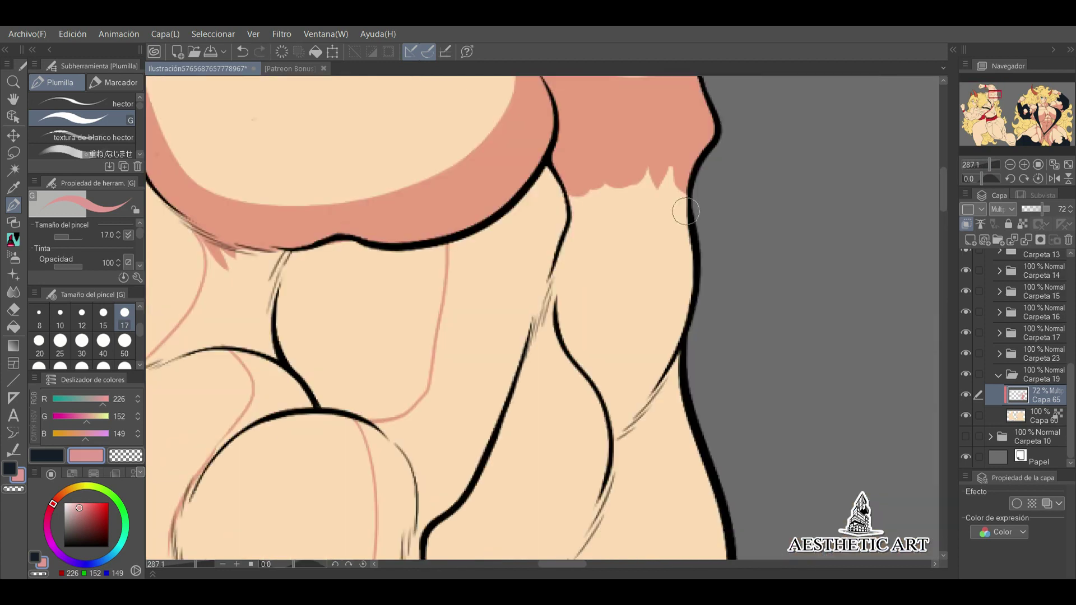
pyautogui.moveTo(460, 241)
pyautogui.mouseDown()
pyautogui.moveTo(610, 340)
pyautogui.moveTo(560, 457)
pyautogui.mouseUp()
pyautogui.moveTo(527, 330)
pyautogui.mouseDown()
pyautogui.moveTo(501, 209)
pyautogui.moveTo(555, 280)
pyautogui.mouseUp()
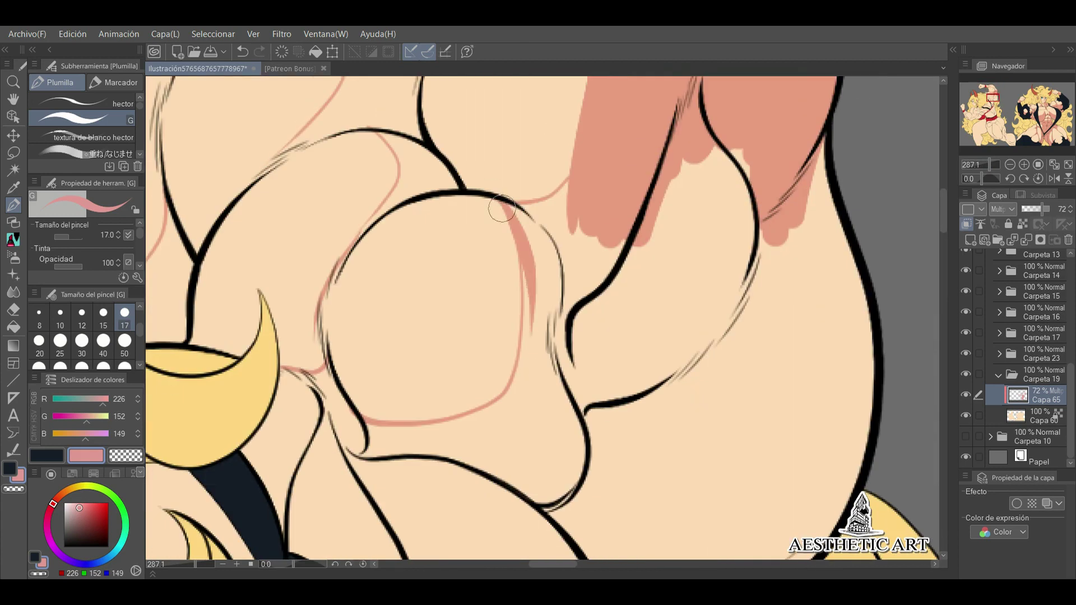
pyautogui.moveTo(578, 168); pyautogui.dragTo(729, 252)
pyautogui.moveTo(616, 269); pyautogui.dragTo(784, 404)
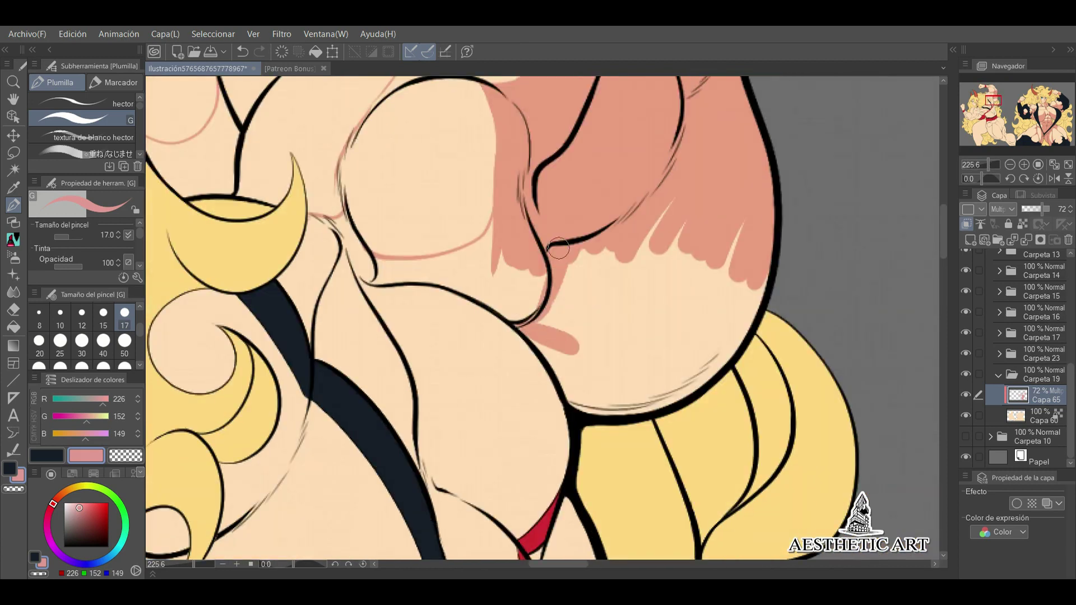
pyautogui.moveTo(558, 248)
pyautogui.mouseDown()
pyautogui.moveTo(701, 364)
pyautogui.moveTo(561, 286)
pyautogui.mouseUp()
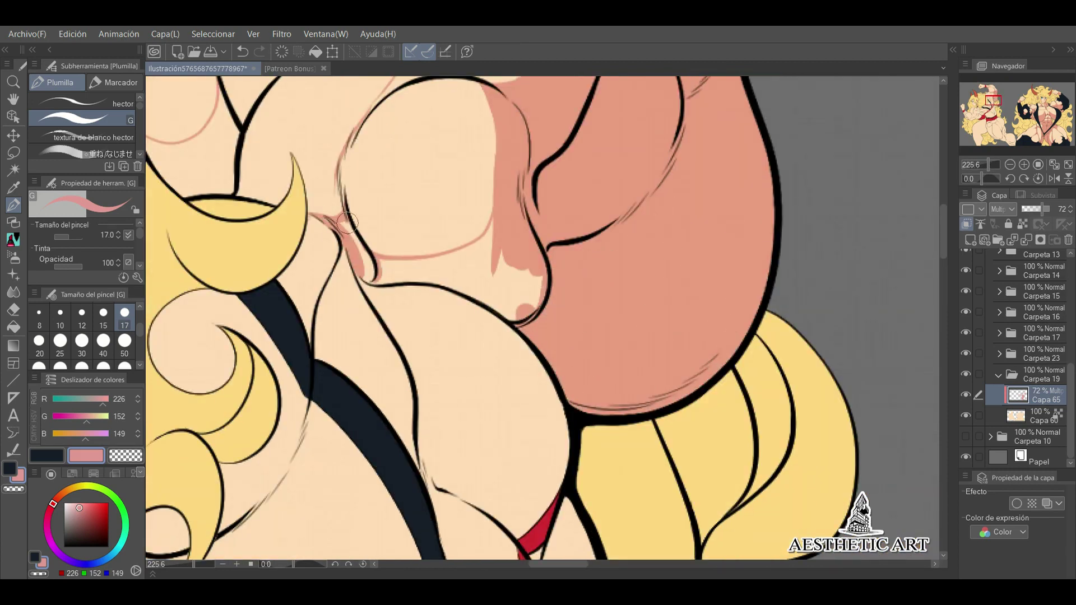
# - Shade the underside of the raised arm's round shoulder muscle and the crease between the muscles above it
pyautogui.moveTo(347, 222); pyautogui.dragTo(532, 302)
pyautogui.moveTo(532, 303); pyautogui.dragTo(504, 269)
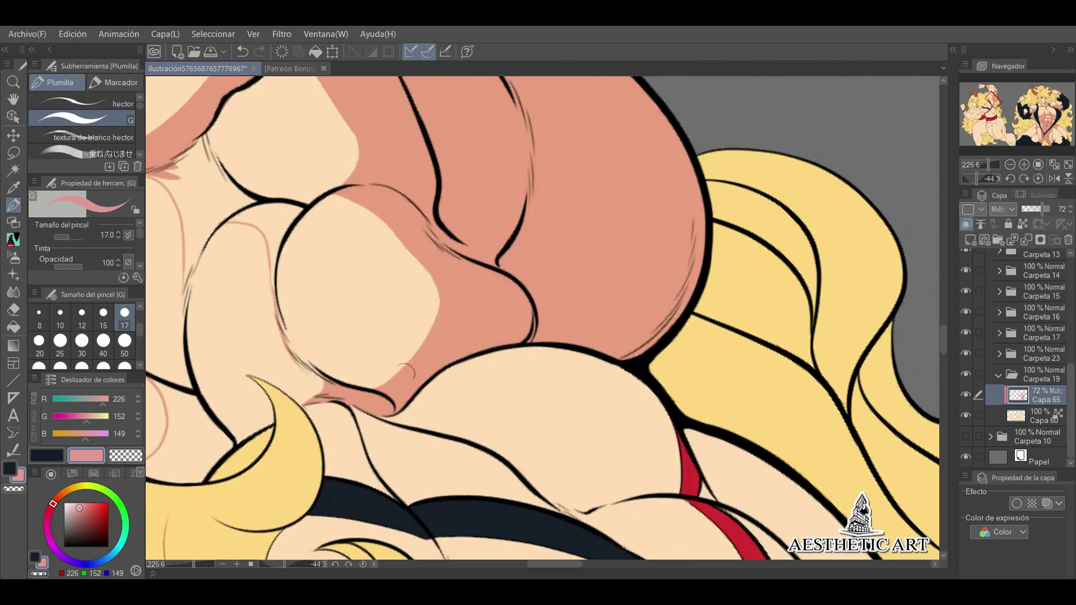
pyautogui.hotkey('ctrl', '0')
pyautogui.scroll(5, 631, 233)
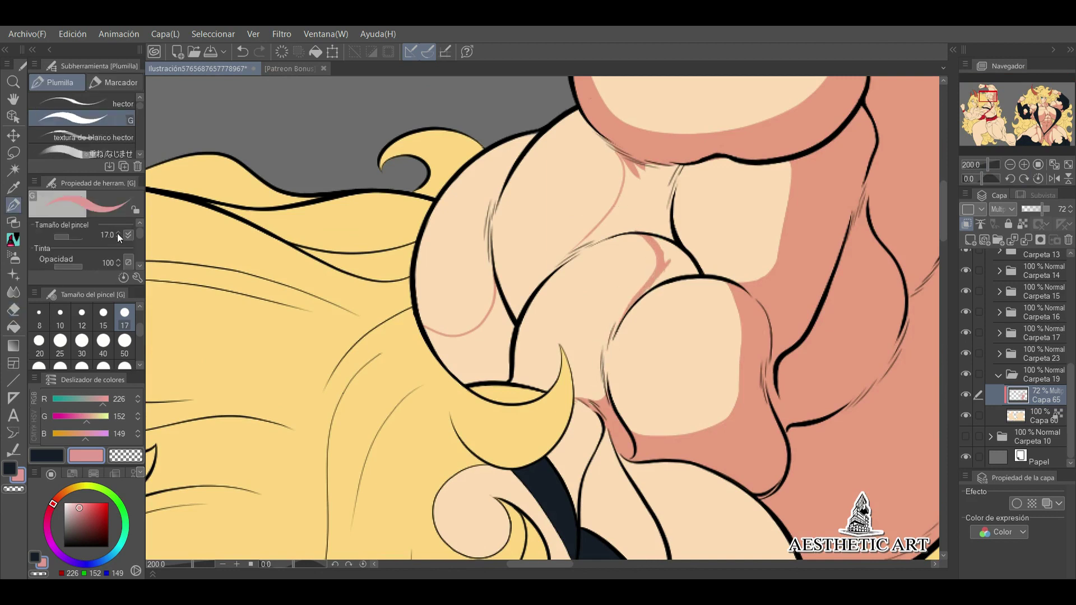
pyautogui.moveTo(607, 135); pyautogui.dragTo(661, 236)
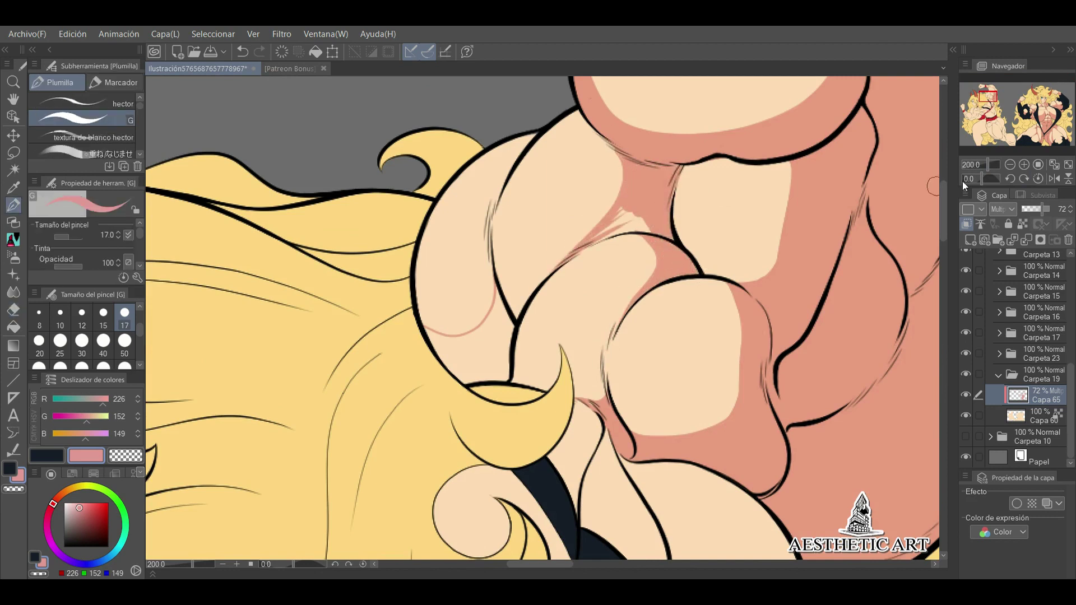
# - Shade the lower edges of the raised arm's outer muscles where they meet the hair
pyautogui.press('v')
pyautogui.press('v')
pyautogui.scroll(2, 516, 314)
pyautogui.moveTo(392, 347)
pyautogui.mouseDown()
pyautogui.moveTo(421, 378)
pyautogui.moveTo(496, 294)
pyautogui.mouseUp()
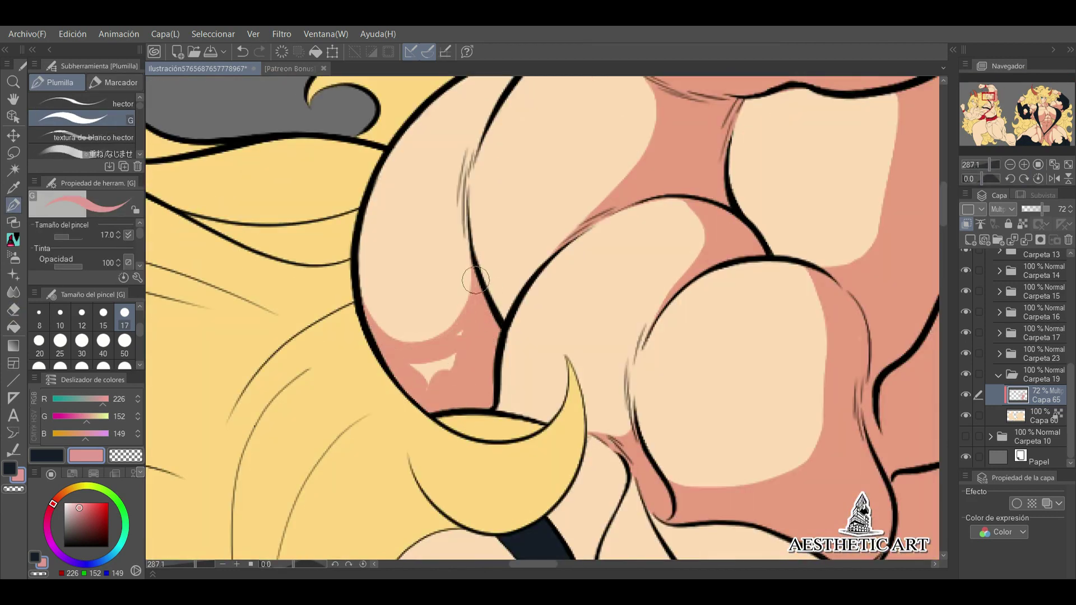
pyautogui.scroll(-1, 499, 304)
pyautogui.moveTo(988, 170); pyautogui.dragTo(681, 282)
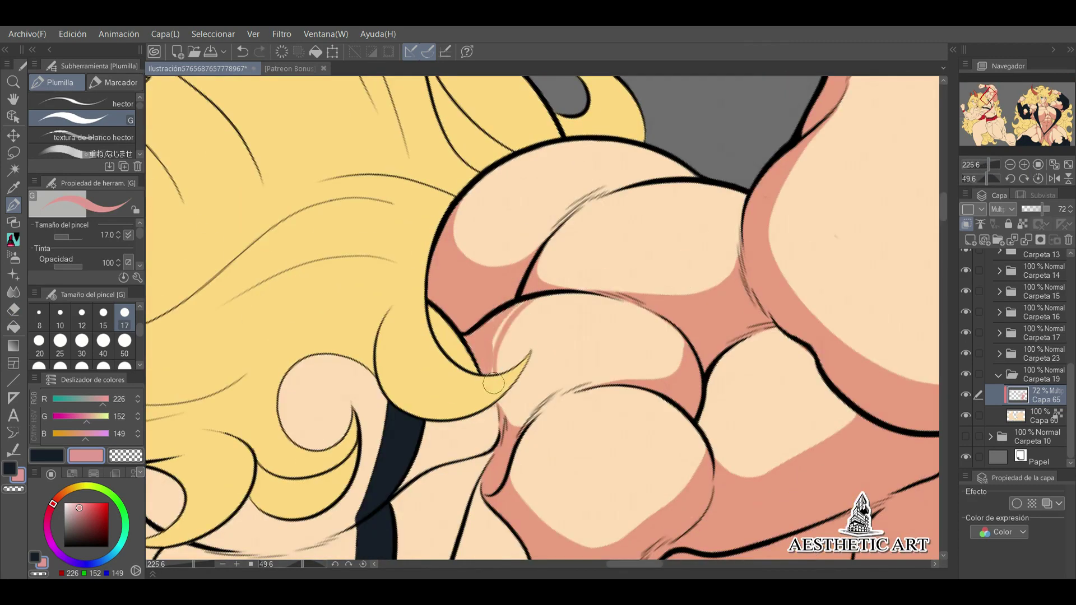
# - Shade the muscle creases along the forearm of the back-view figure's raised arm
pyautogui.hotkey('ctrl', '0')
pyautogui.scroll(3, 538, 313)
pyautogui.moveTo(987, 178); pyautogui.dragTo(689, 313)
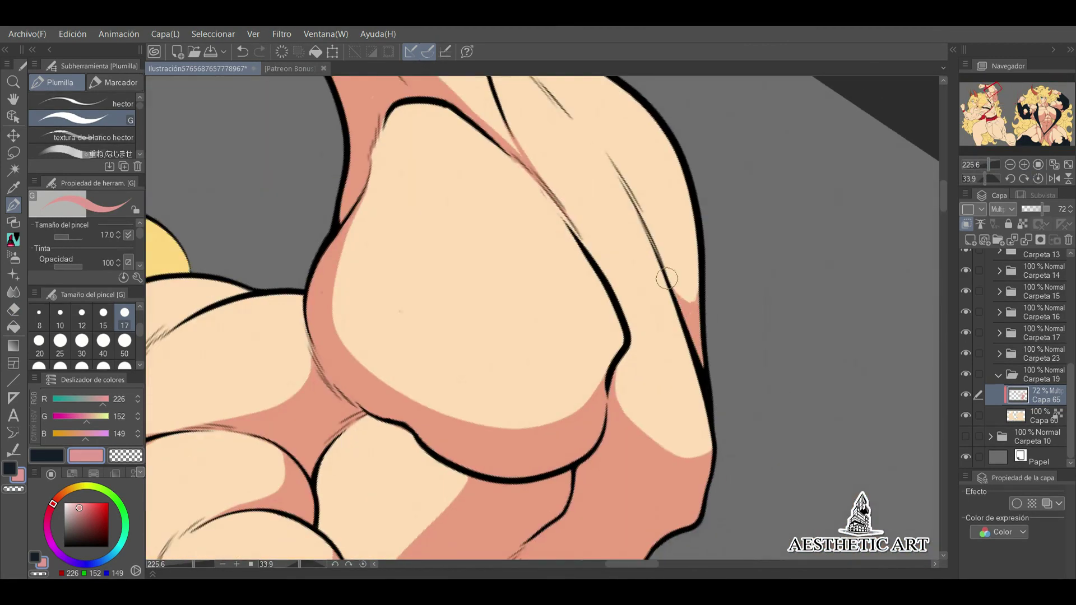
# - Erase the strap piece beside the hair curl at the back-view figure's neck and fill the gap with hair yellow (255, 215, 129) on Capa 57
pyautogui.hotkey('ctrl', '0')
pyautogui.scroll(2, 609, 280)
pyautogui.moveTo(982, 102); pyautogui.dragTo(987, 139)
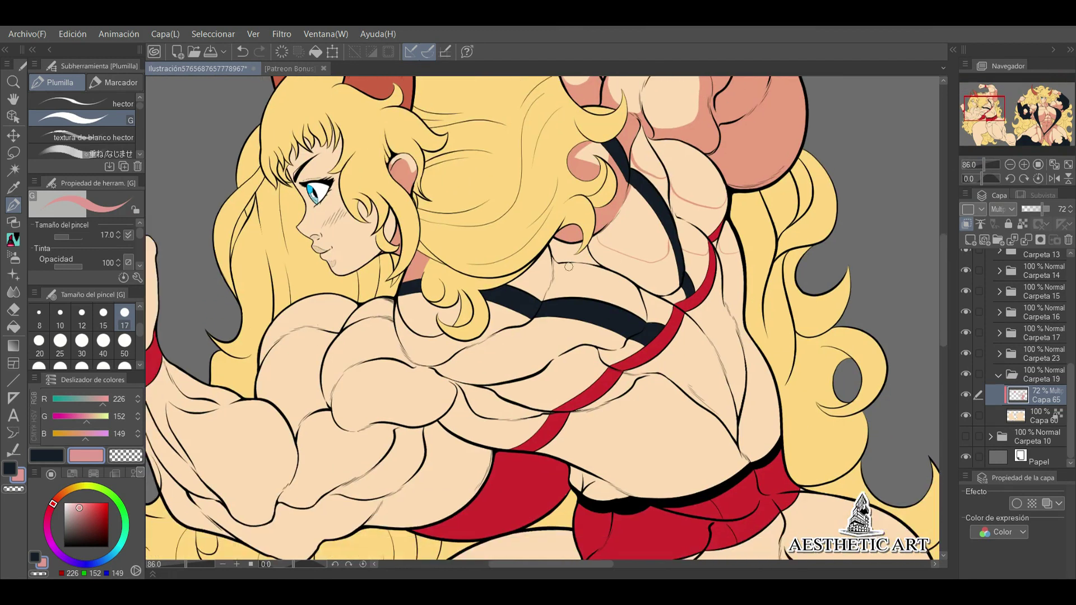
pyautogui.scroll(-5, 561, 290)
pyautogui.scroll(8, 474, 266)
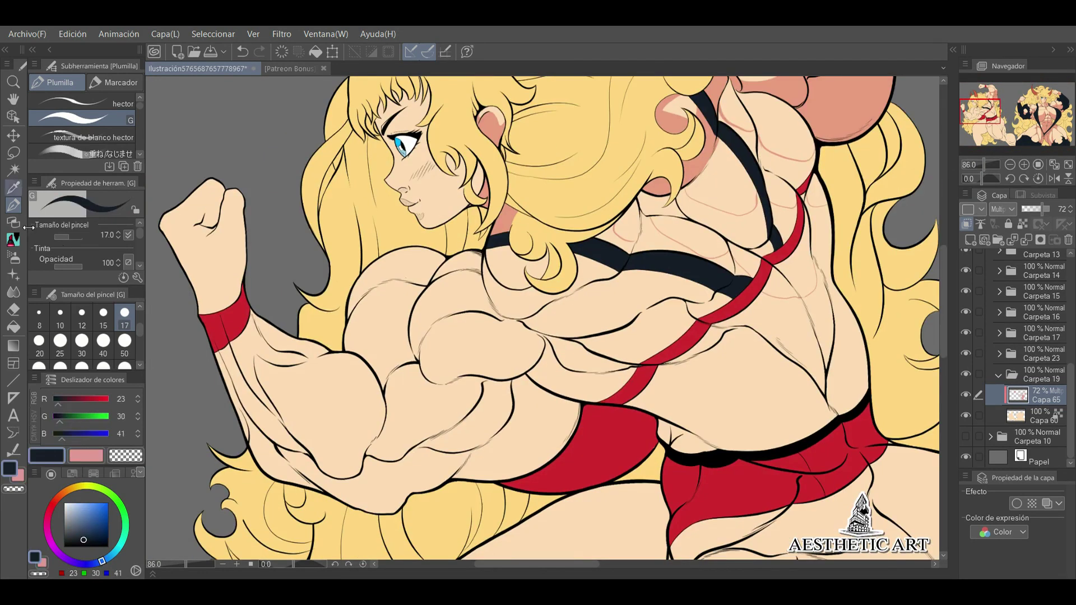
pyautogui.press('e')
pyautogui.scroll(-1, 1020, 359)
pyautogui.click(1041, 291)
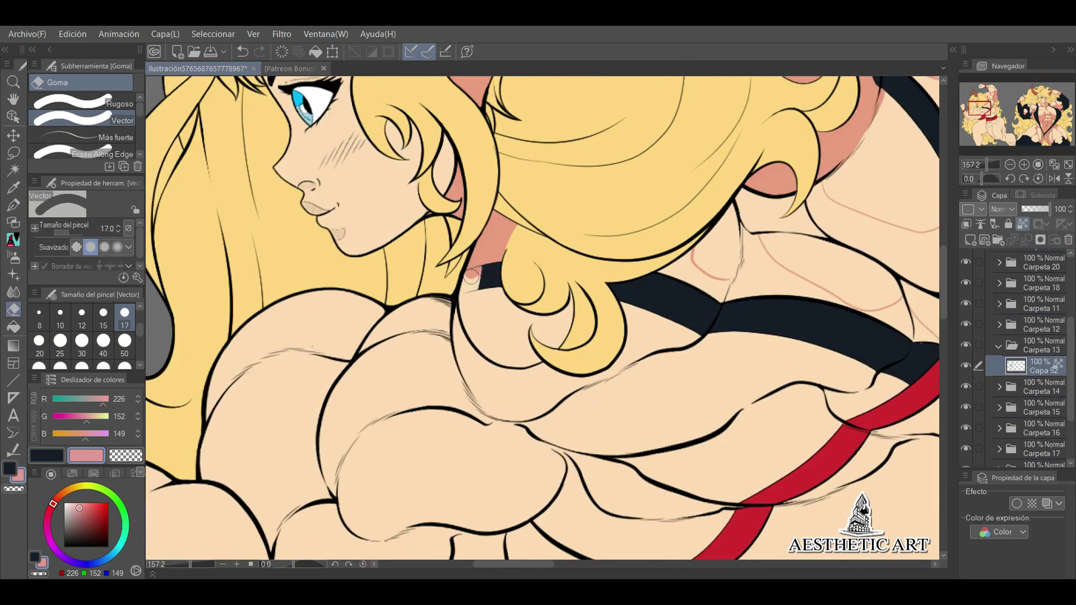
pyautogui.click(966, 354)
pyautogui.click(965, 354)
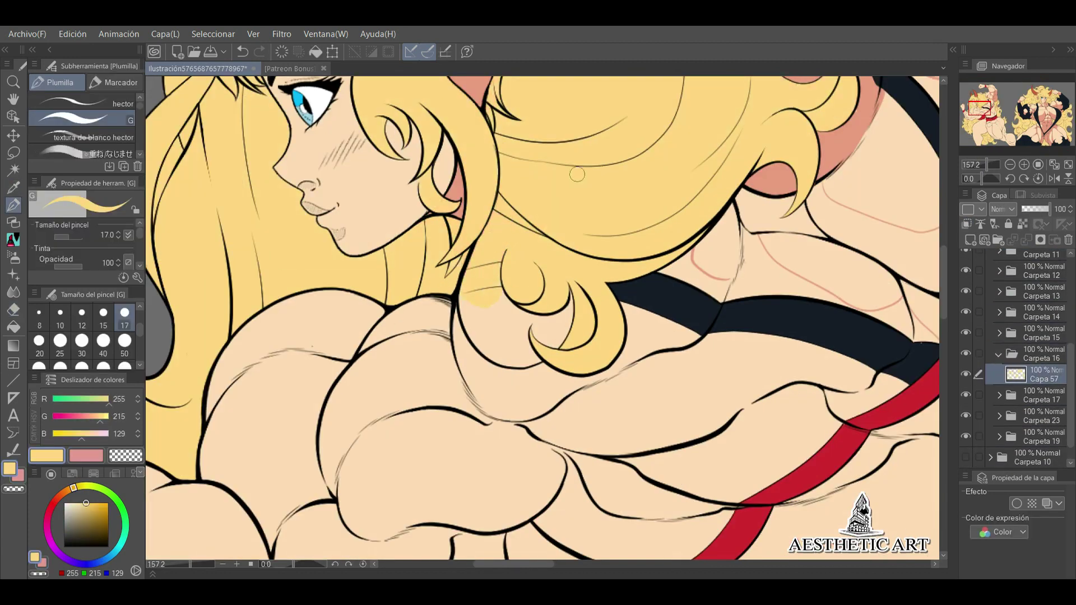
pyautogui.scroll(5, 993, 280)
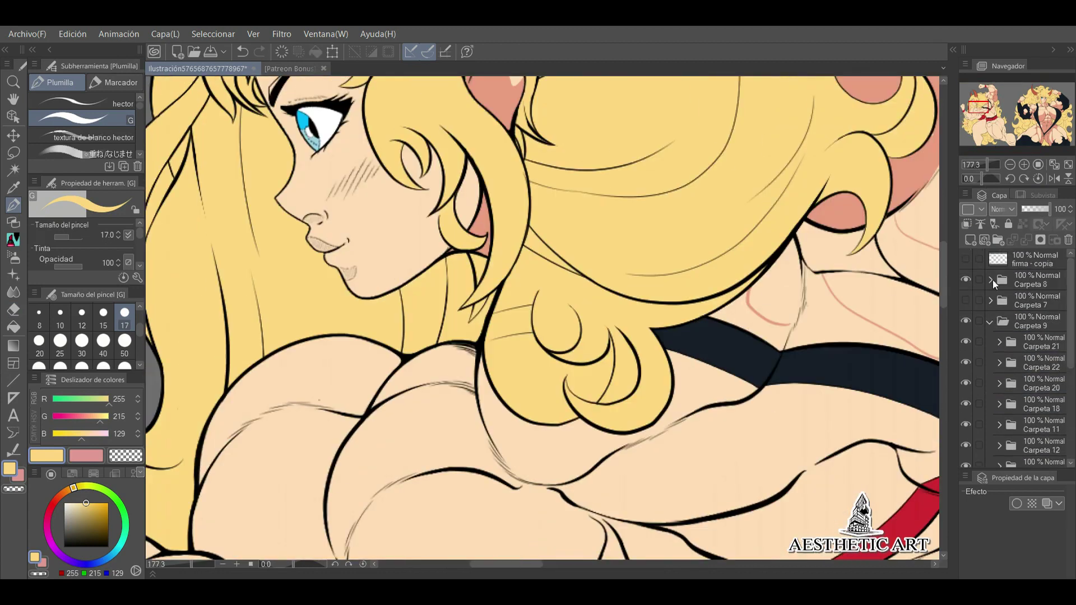
pyautogui.click(1041, 342)
pyautogui.press('e')
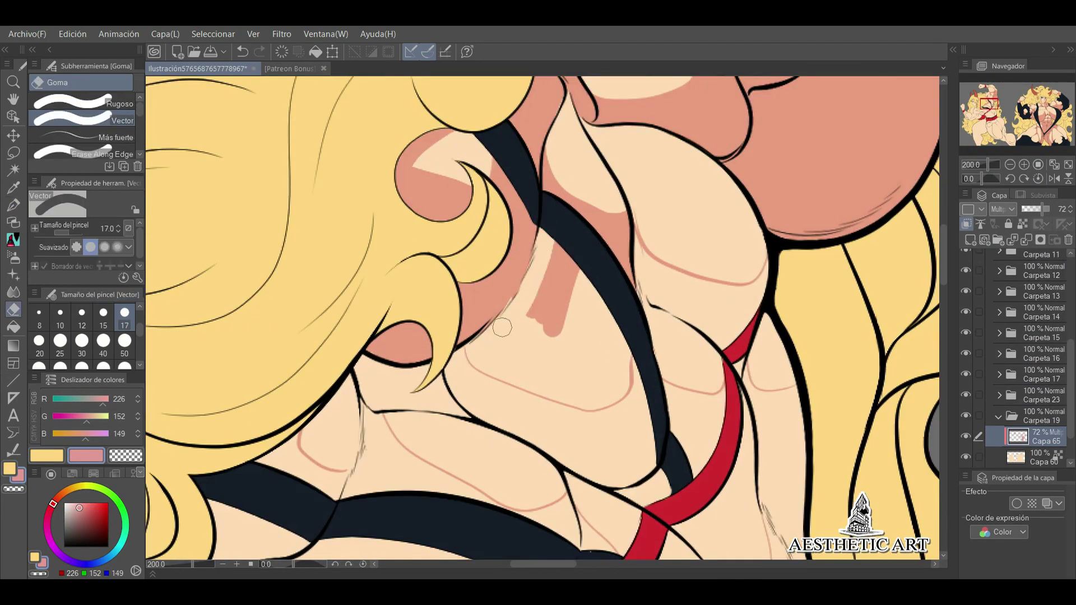
# - Shade the back-view figure's upper back muscles around the dark strap and above the red strap on layer Capa 65
pyautogui.moveTo(433, 324)
pyautogui.mouseDown()
pyautogui.moveTo(488, 246)
pyautogui.moveTo(407, 468)
pyautogui.moveTo(454, 346)
pyautogui.mouseUp()
pyautogui.moveTo(728, 358); pyautogui.dragTo(608, 433)
pyautogui.moveTo(729, 380); pyautogui.dragTo(557, 372)
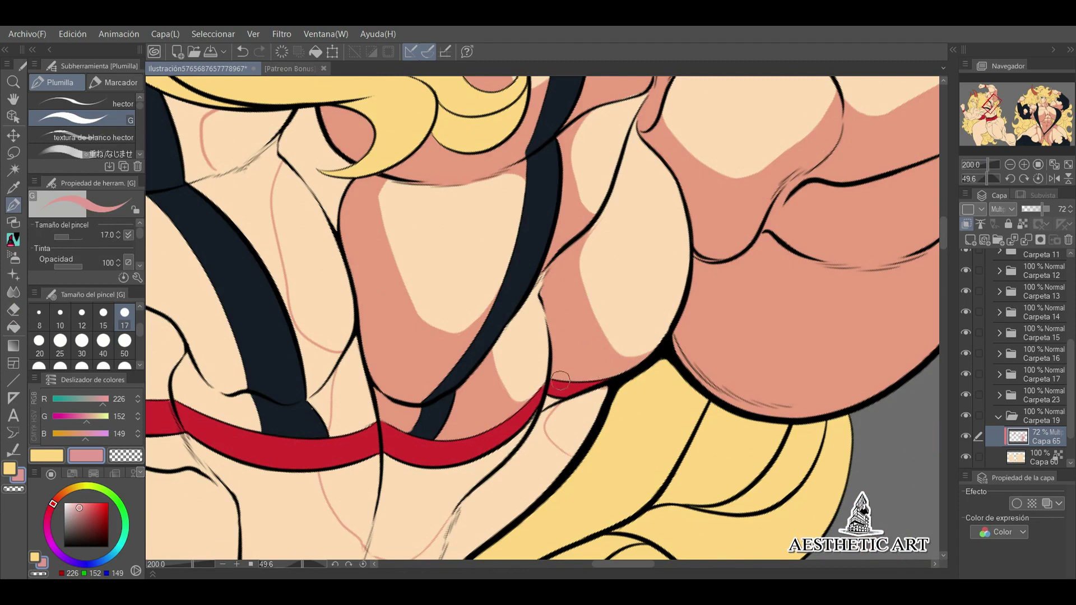
pyautogui.moveTo(597, 247)
pyautogui.mouseDown()
pyautogui.moveTo(582, 381)
pyautogui.moveTo(605, 443)
pyautogui.mouseUp()
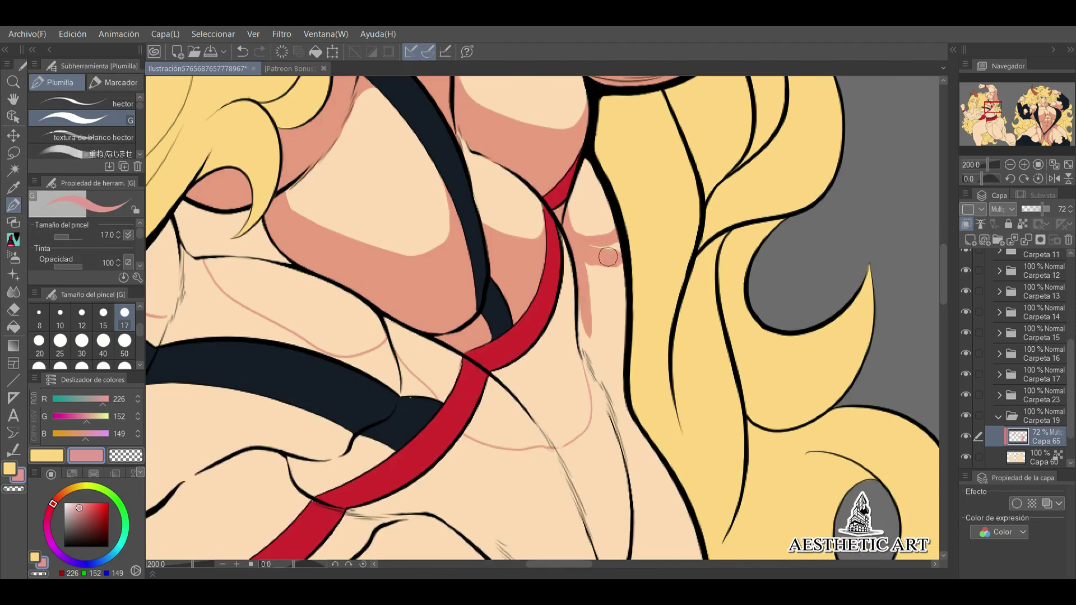
# - Shade the back-view figure's side and waist between the red strap and the hair, down to the hip
pyautogui.moveTo(593, 179); pyautogui.dragTo(599, 258)
pyautogui.moveTo(663, 367); pyautogui.dragTo(606, 426)
pyautogui.moveTo(611, 370); pyautogui.dragTo(664, 443)
pyautogui.moveTo(689, 300); pyautogui.dragTo(684, 385)
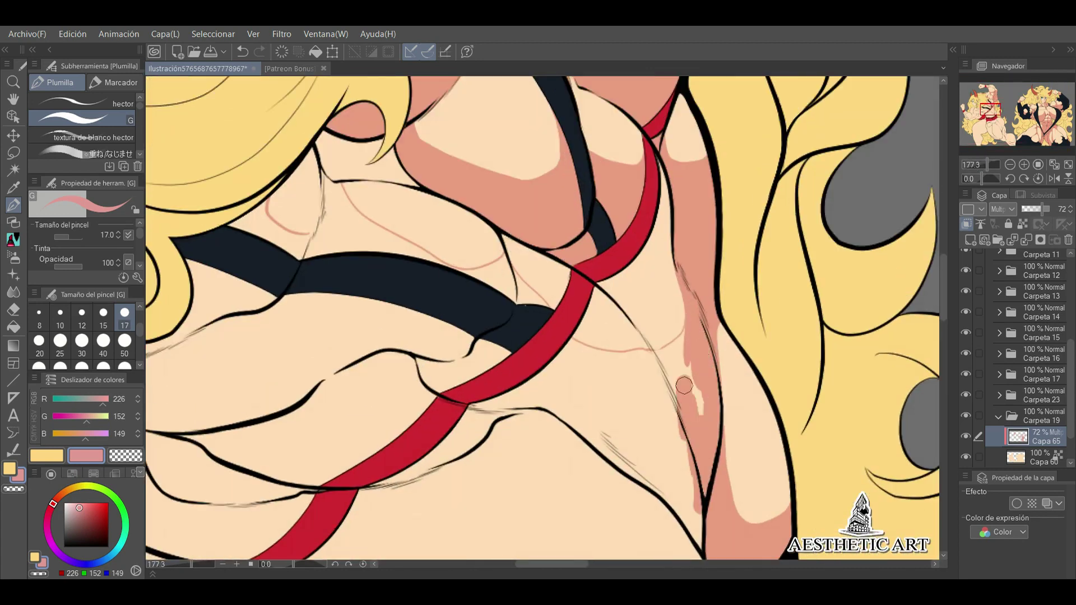
pyautogui.moveTo(1006, 137); pyautogui.dragTo(1006, 142)
pyautogui.moveTo(594, 274); pyautogui.dragTo(650, 290)
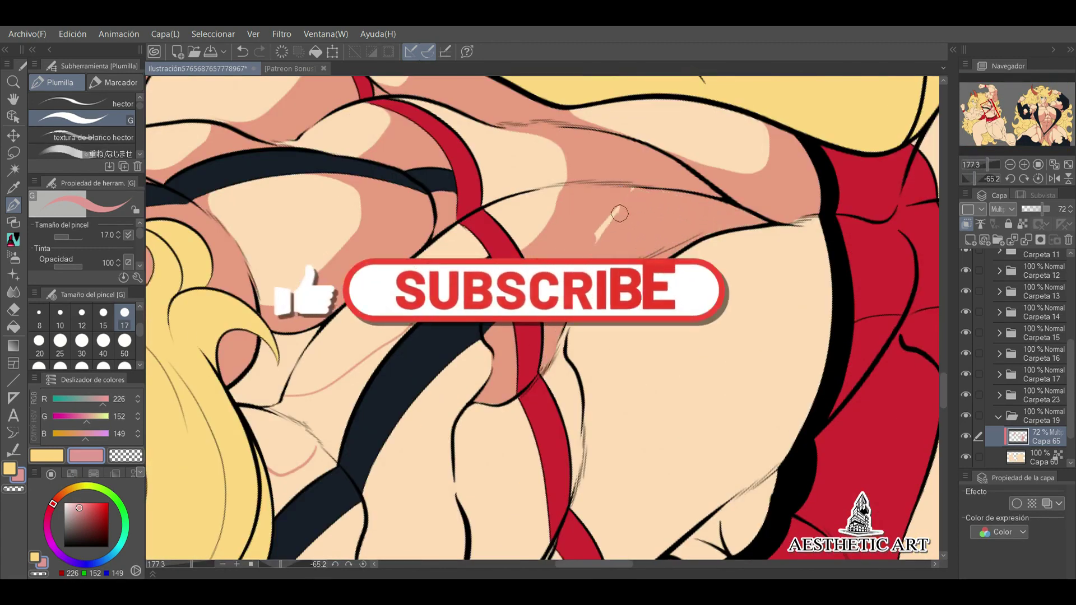
# - Shade the back-view figure's mid-back muscles around the dark and red straps and under the hair curls
pyautogui.moveTo(1003, 164)
pyautogui.mouseDown()
pyautogui.moveTo(982, 161)
pyautogui.moveTo(1003, 162)
pyautogui.mouseUp()
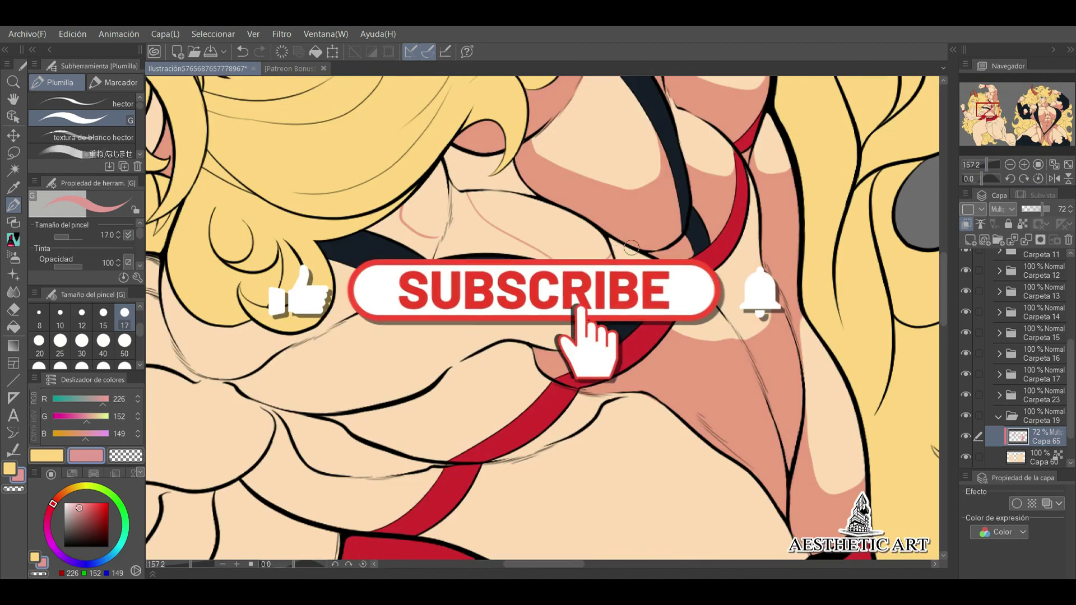
pyautogui.moveTo(742, 237); pyautogui.dragTo(601, 325)
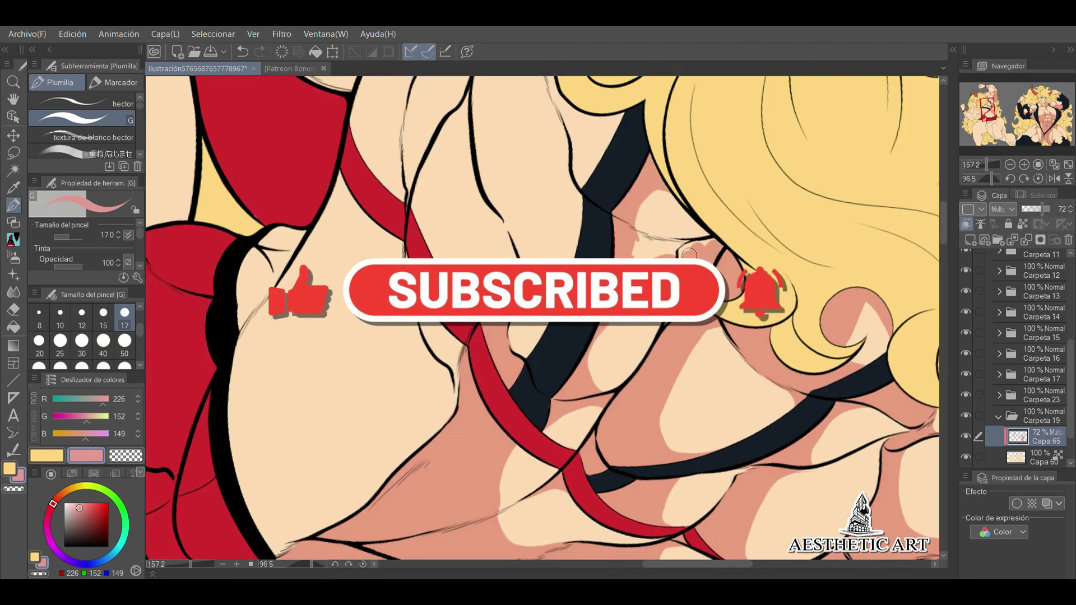
pyautogui.moveTo(1003, 164)
pyautogui.mouseDown()
pyautogui.moveTo(974, 164)
pyautogui.moveTo(996, 163)
pyautogui.mouseUp()
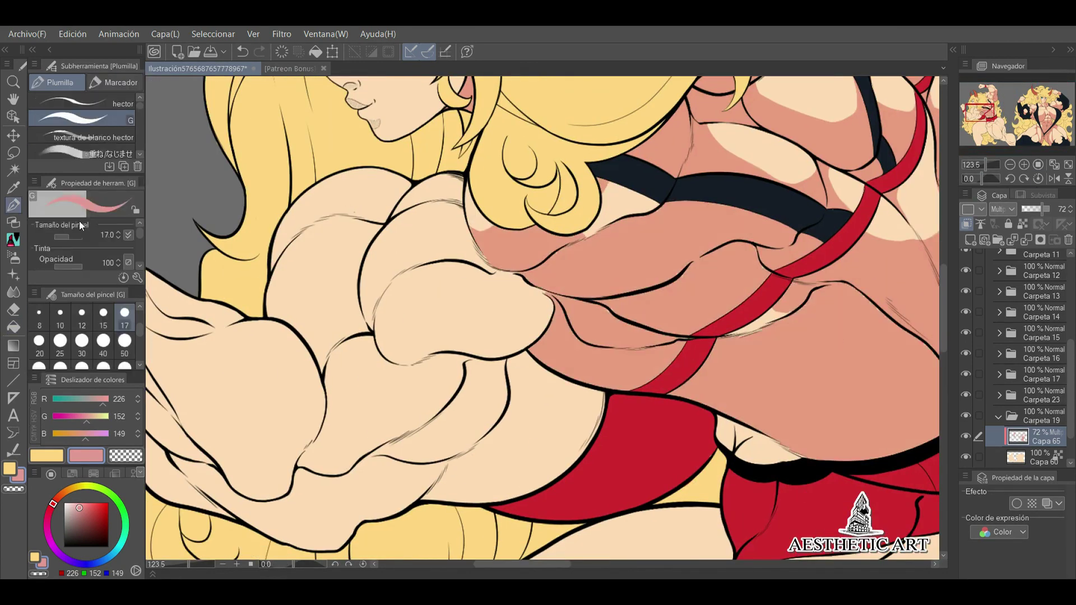
# - Fill the far leg with shadow at brush size 50 and sketch the shadow borders on the near buttock, thigh and calf
pyautogui.click(125, 340)
pyautogui.hotkey('ctrl', '0')
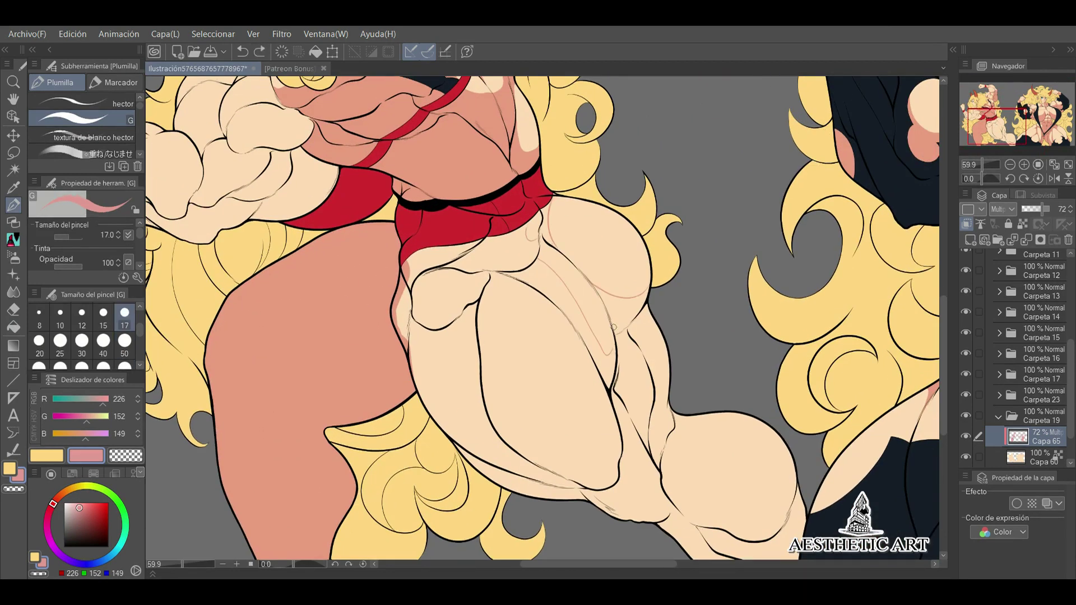
pyautogui.moveTo(614, 325); pyautogui.dragTo(611, 357)
pyautogui.moveTo(611, 357); pyautogui.dragTo(571, 234)
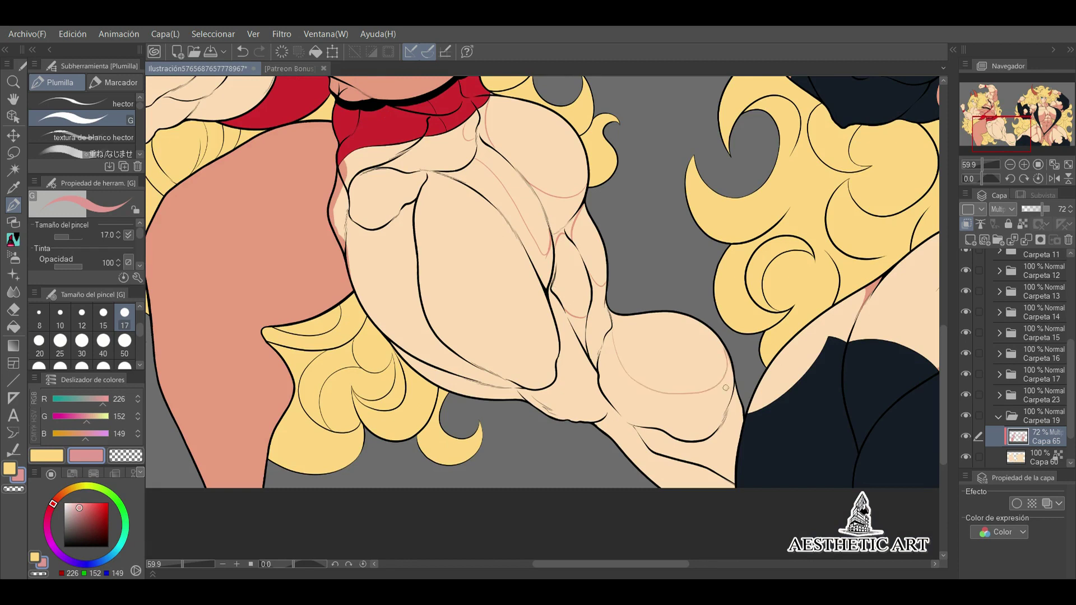
# - Shade the hip and upper buttock below the red garment, using brush size 50 for the fill and 17 for the edges
pyautogui.click(124, 339)
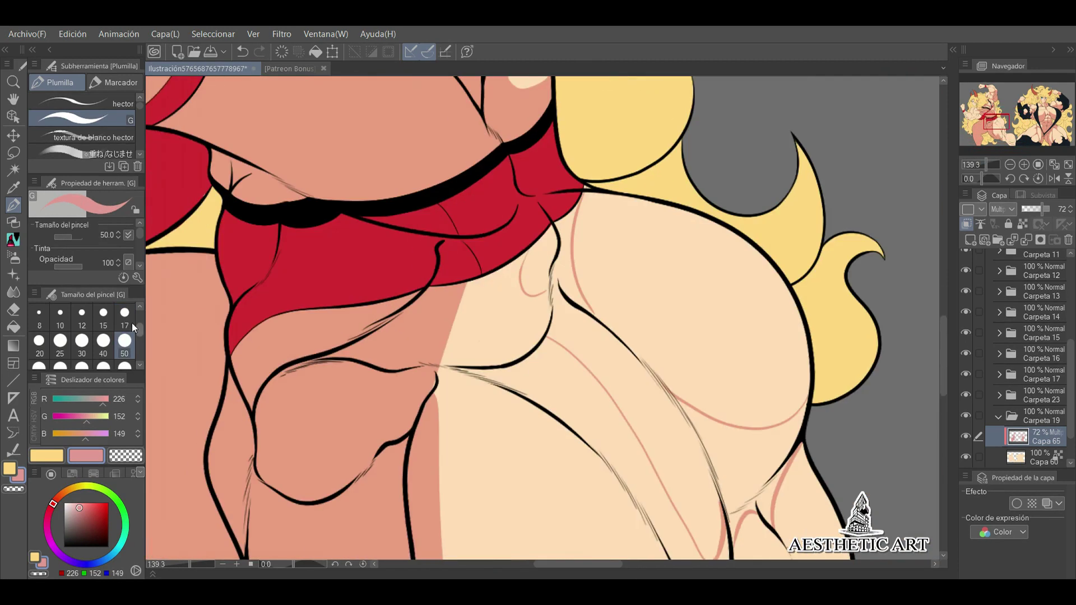
pyautogui.click(125, 315)
pyautogui.moveTo(527, 241)
pyautogui.mouseDown()
pyautogui.moveTo(503, 295)
pyautogui.moveTo(547, 320)
pyautogui.mouseUp()
pyautogui.moveTo(546, 320); pyautogui.dragTo(572, 312)
pyautogui.moveTo(577, 263); pyautogui.dragTo(571, 312)
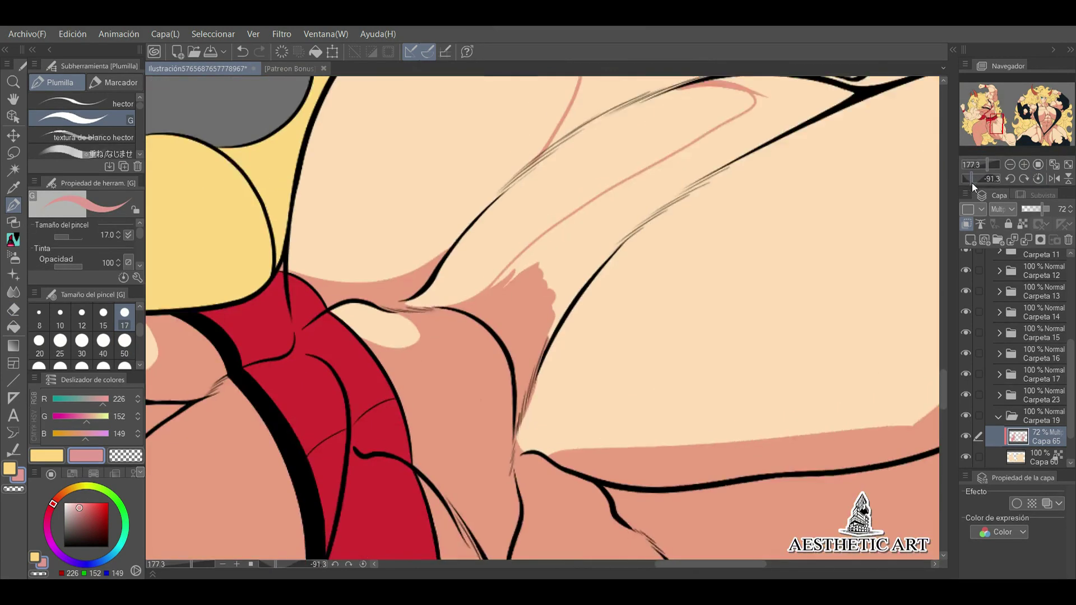
# - Shade the muscle band along the near thigh and the underside of the buttock
pyautogui.moveTo(678, 208); pyautogui.dragTo(538, 337)
pyautogui.moveTo(821, 137); pyautogui.dragTo(605, 266)
pyautogui.moveTo(869, 107); pyautogui.dragTo(622, 211)
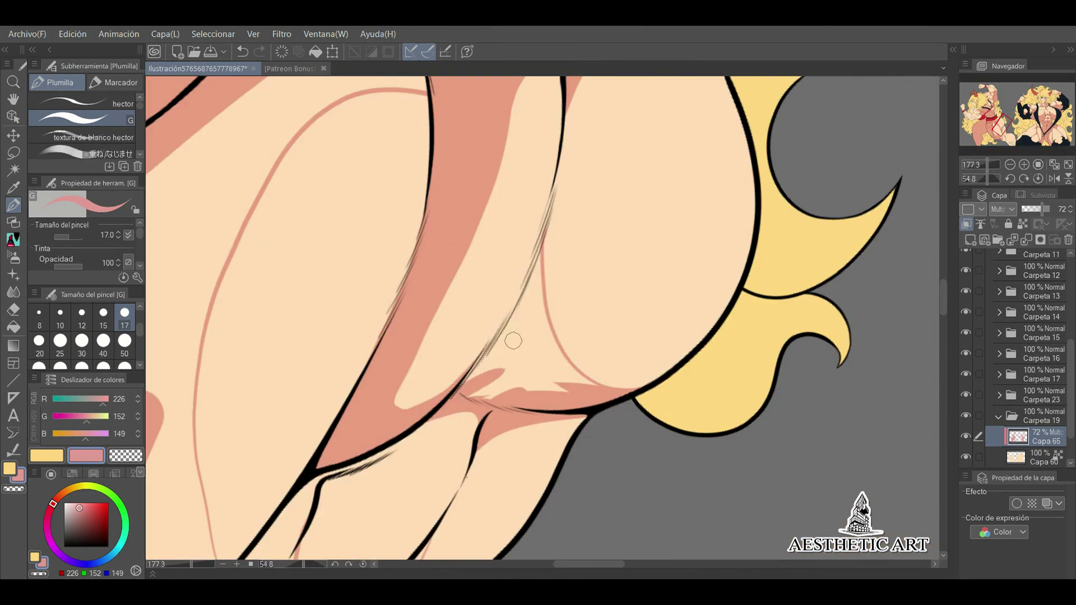
pyautogui.moveTo(512, 339); pyautogui.dragTo(497, 384)
pyautogui.moveTo(538, 257); pyautogui.dragTo(513, 323)
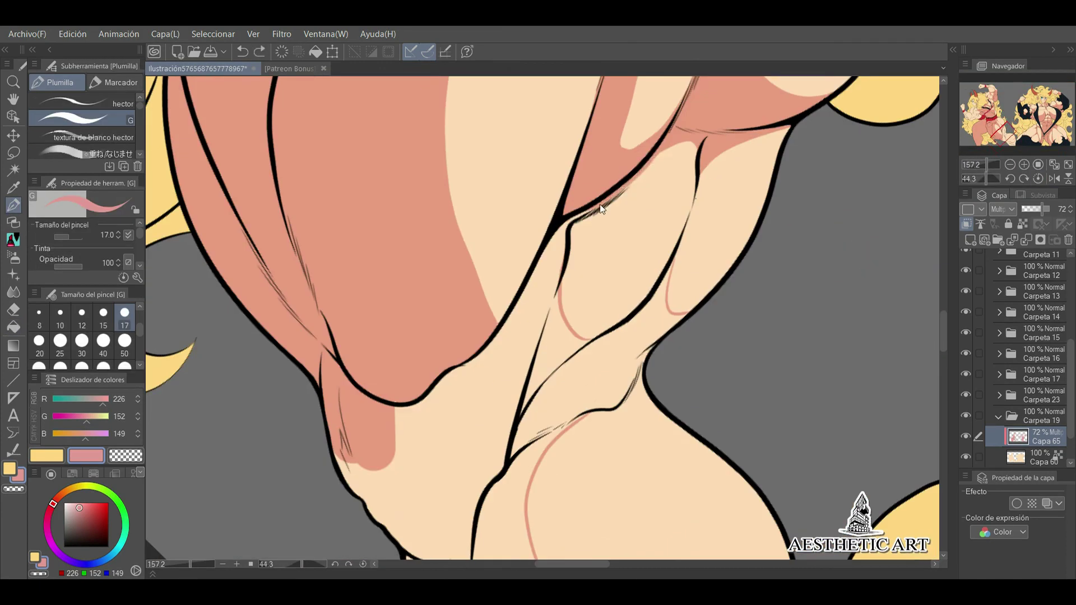
# - Shade the back of the near knee, the calf and the lower leg around the sketched highlight
pyautogui.moveTo(564, 227)
pyautogui.mouseDown()
pyautogui.moveTo(549, 311)
pyautogui.moveTo(567, 412)
pyautogui.mouseUp()
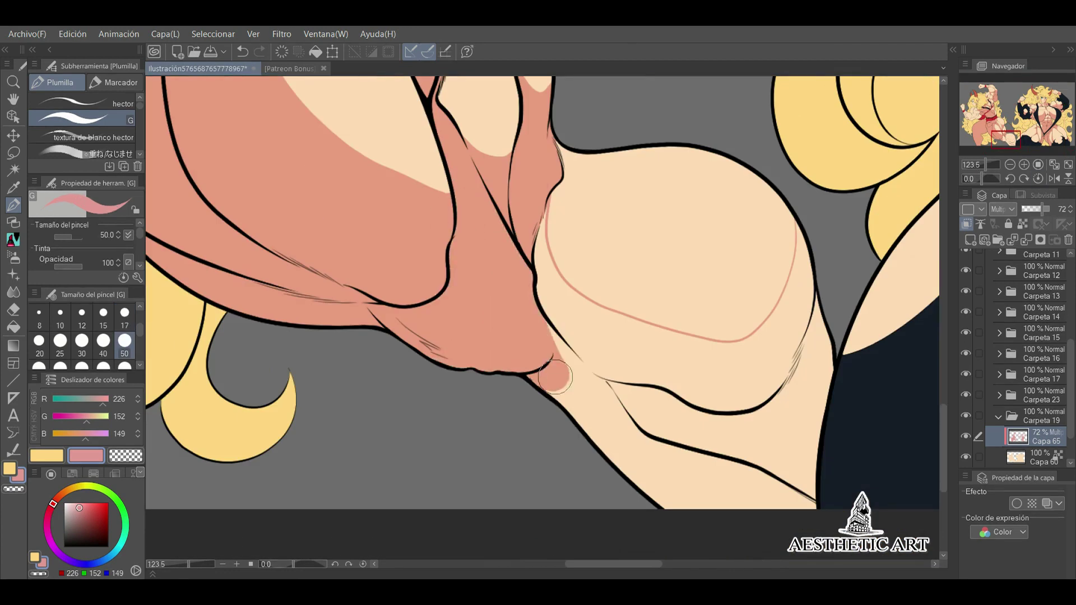
pyautogui.moveTo(625, 457); pyautogui.dragTo(546, 361)
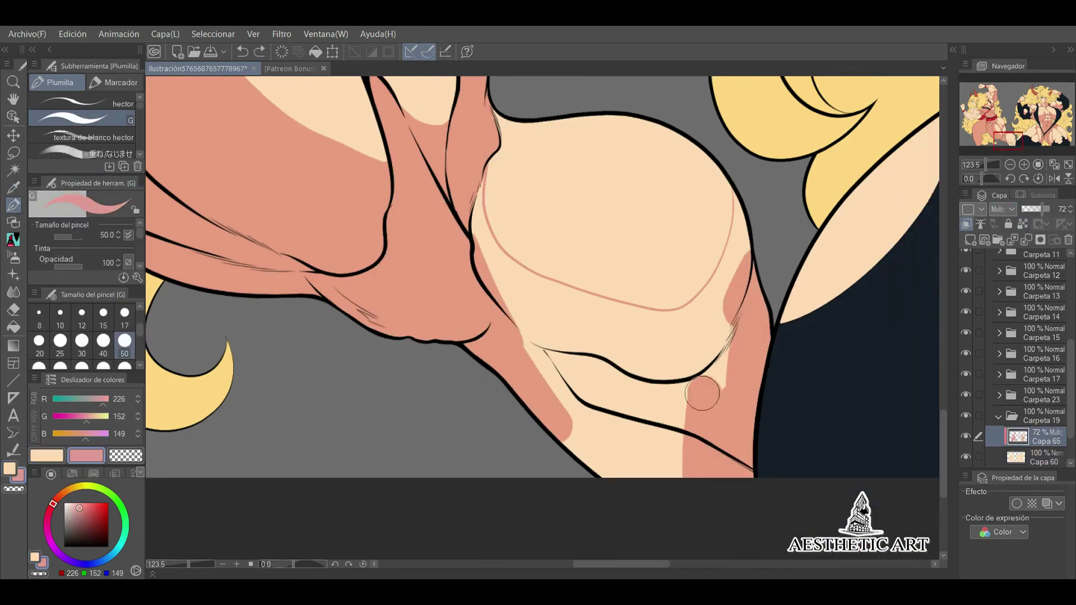
pyautogui.moveTo(695, 448); pyautogui.dragTo(673, 348)
pyautogui.moveTo(725, 314); pyautogui.dragTo(700, 324)
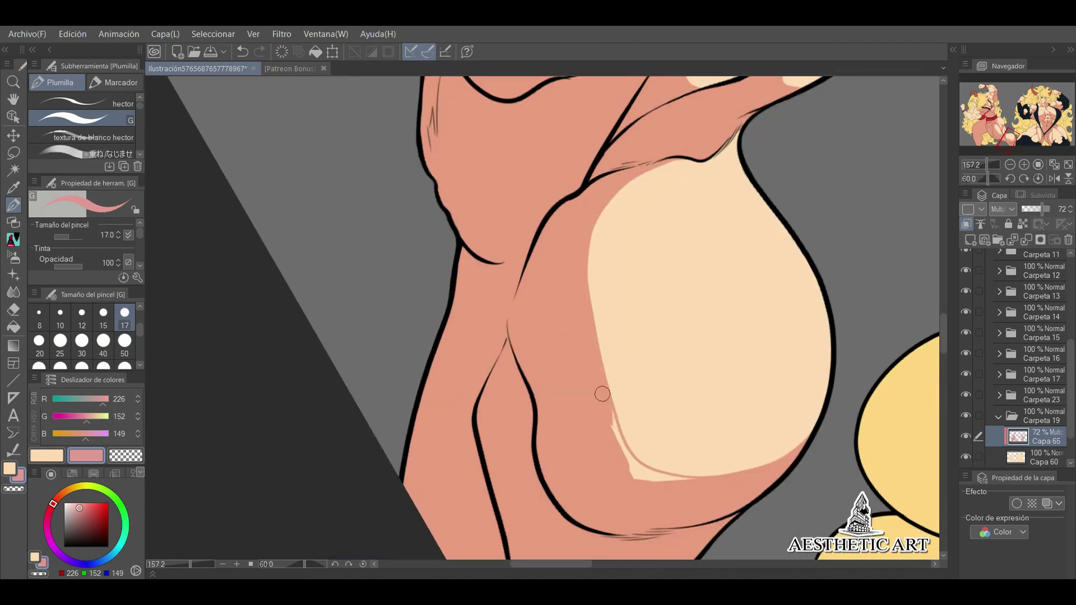
pyautogui.moveTo(662, 217); pyautogui.dragTo(650, 277)
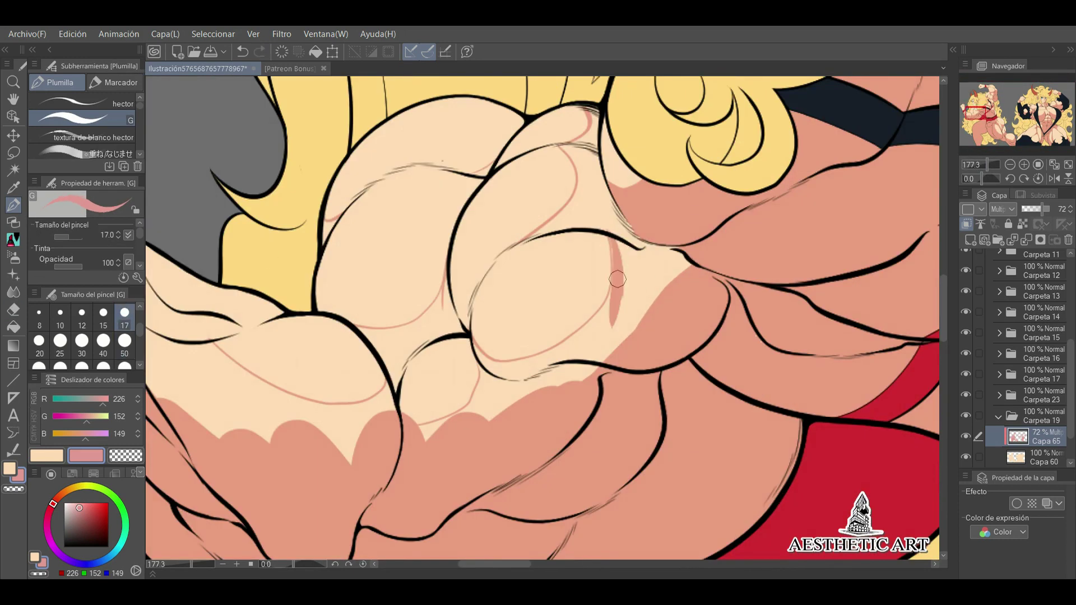
# - Shade the shoulder, upper arm, forearm and fist of the back-view figure's bent arm along the sketched borders
pyautogui.moveTo(617, 279); pyautogui.dragTo(600, 353)
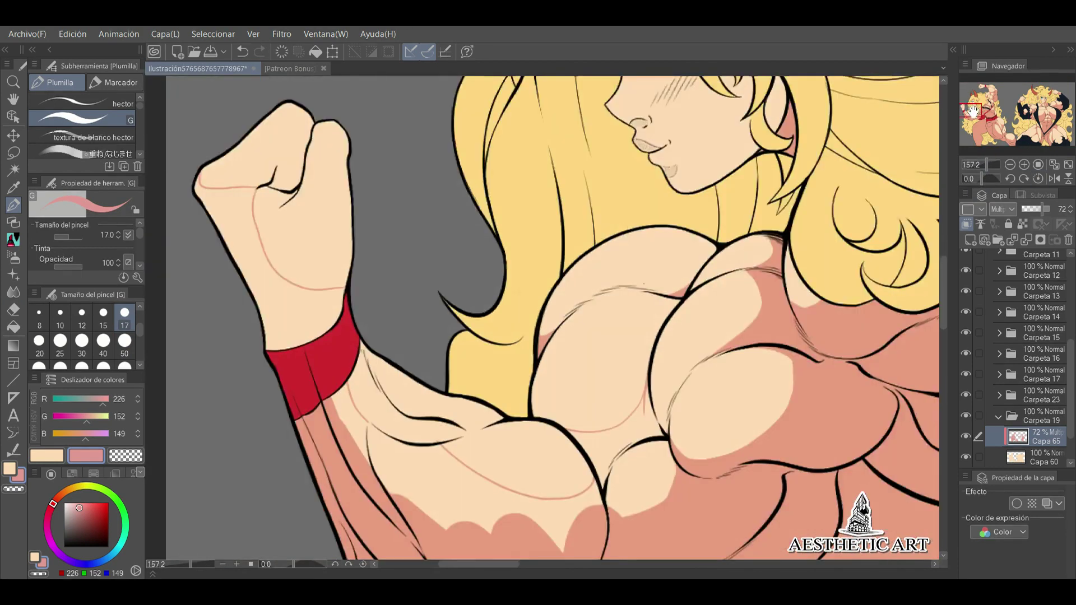
pyautogui.moveTo(604, 276); pyautogui.dragTo(531, 276)
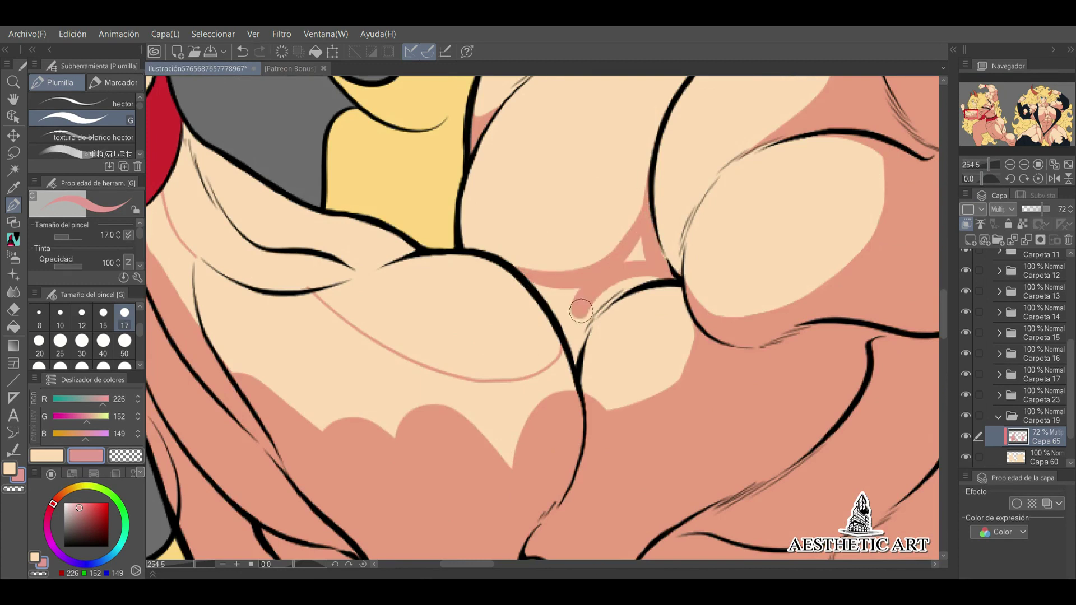
pyautogui.moveTo(538, 358); pyautogui.dragTo(584, 284)
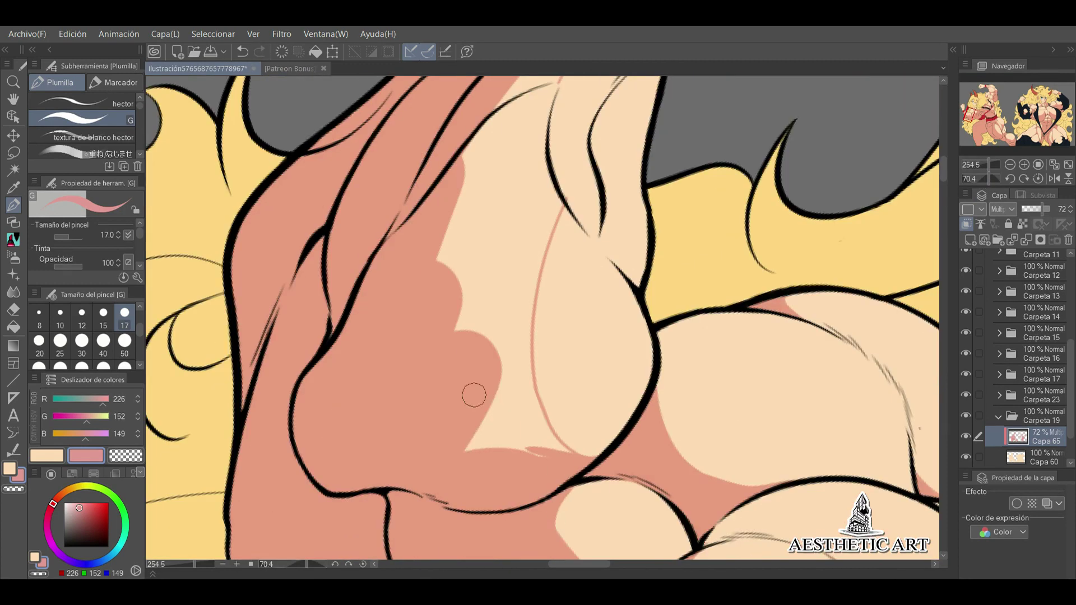
pyautogui.moveTo(469, 392)
pyautogui.mouseDown()
pyautogui.moveTo(522, 305)
pyautogui.moveTo(511, 101)
pyautogui.moveTo(532, 222)
pyautogui.mouseUp()
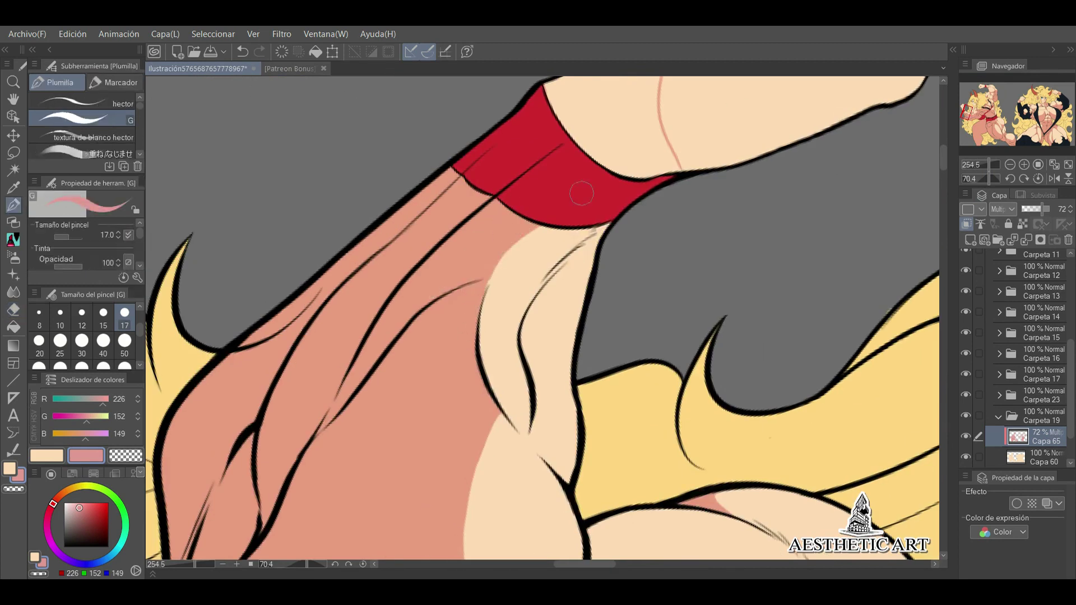
pyautogui.moveTo(538, 330); pyautogui.dragTo(303, 164)
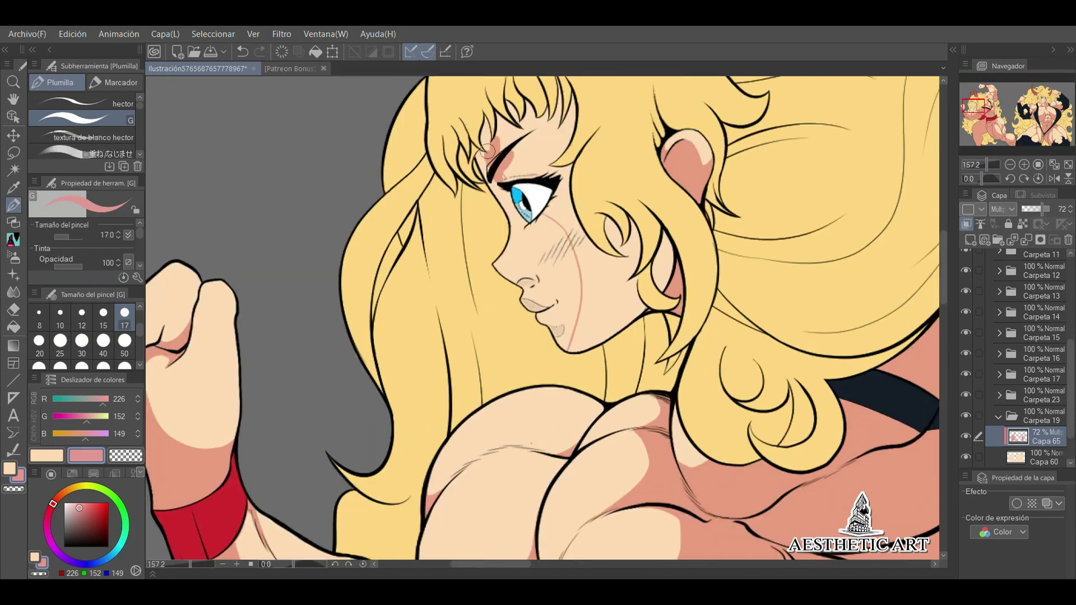
# - Shade the back-view figure's face from brow to jaw, including the ear and below the lower lip, and clean up the shading
pyautogui.moveTo(488, 150)
pyautogui.mouseDown()
pyautogui.moveTo(550, 168)
pyautogui.moveTo(617, 314)
pyautogui.moveTo(661, 269)
pyautogui.mouseUp()
pyautogui.click(989, 165)
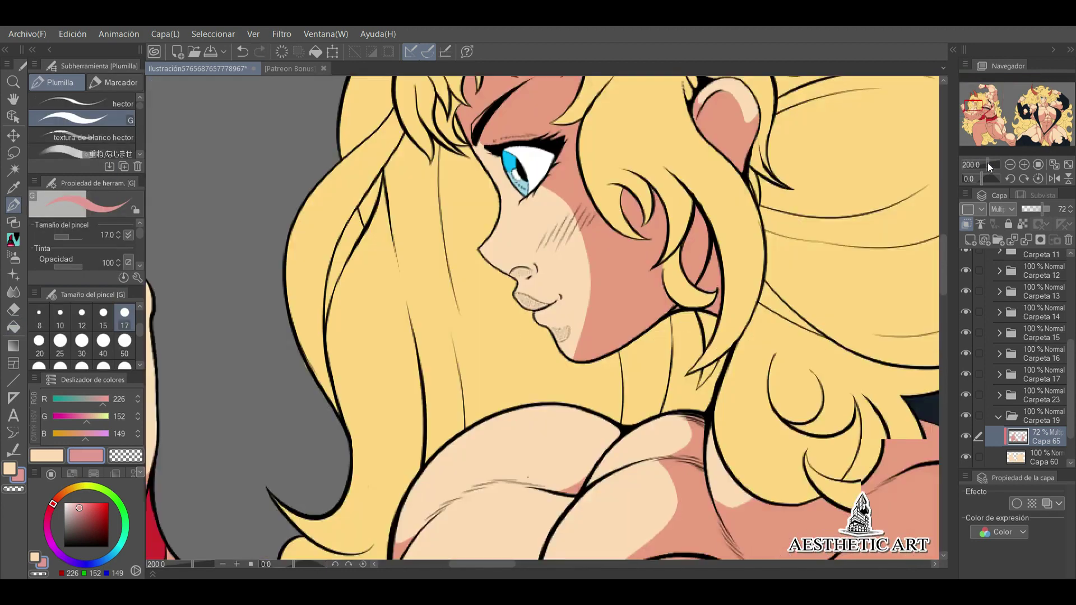
pyautogui.scroll(1, 554, 333)
pyautogui.hotkey('ctrl', 'z')
pyautogui.press('e')
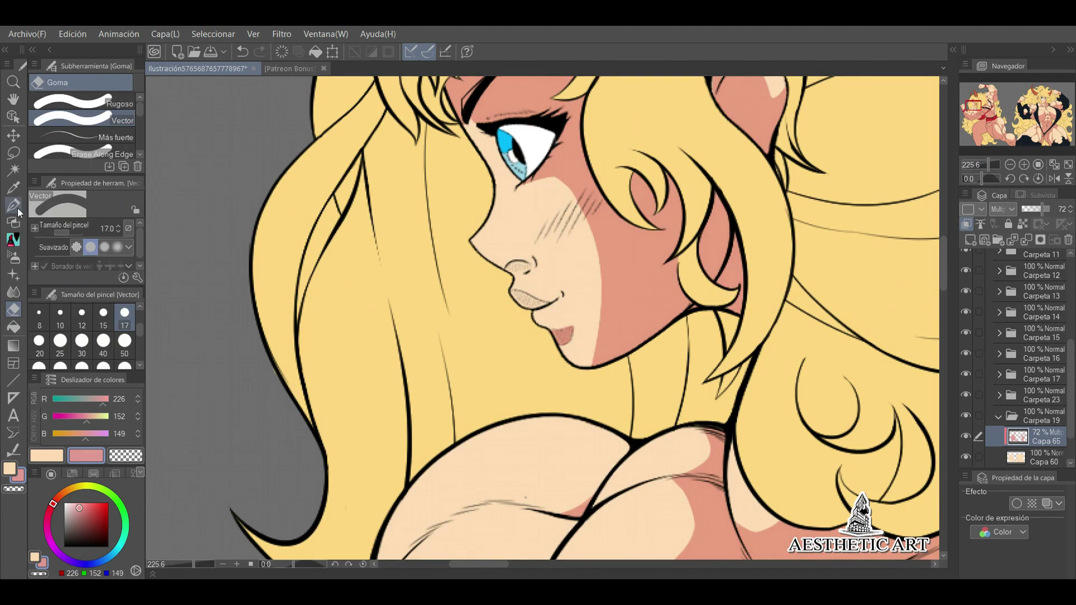
pyautogui.click(13, 205)
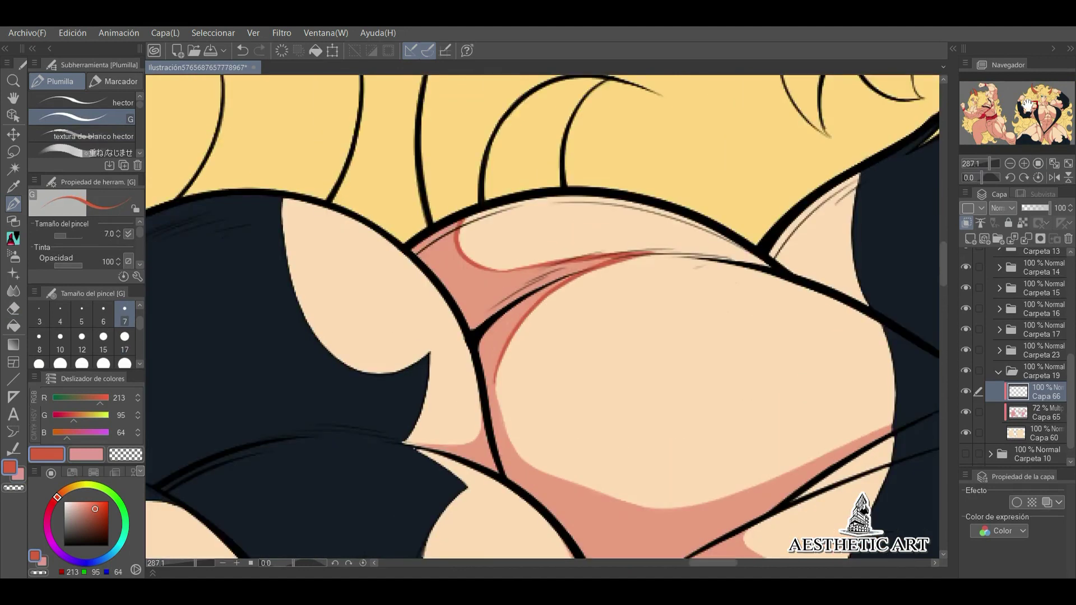
# - Line the shadow edges on the front-view figure's arm and fist in red-orange (213, 95, 64) on layer Capa 66
pyautogui.moveTo(1027, 104); pyautogui.dragTo(1030, 107)
pyautogui.moveTo(422, 345); pyautogui.dragTo(447, 420)
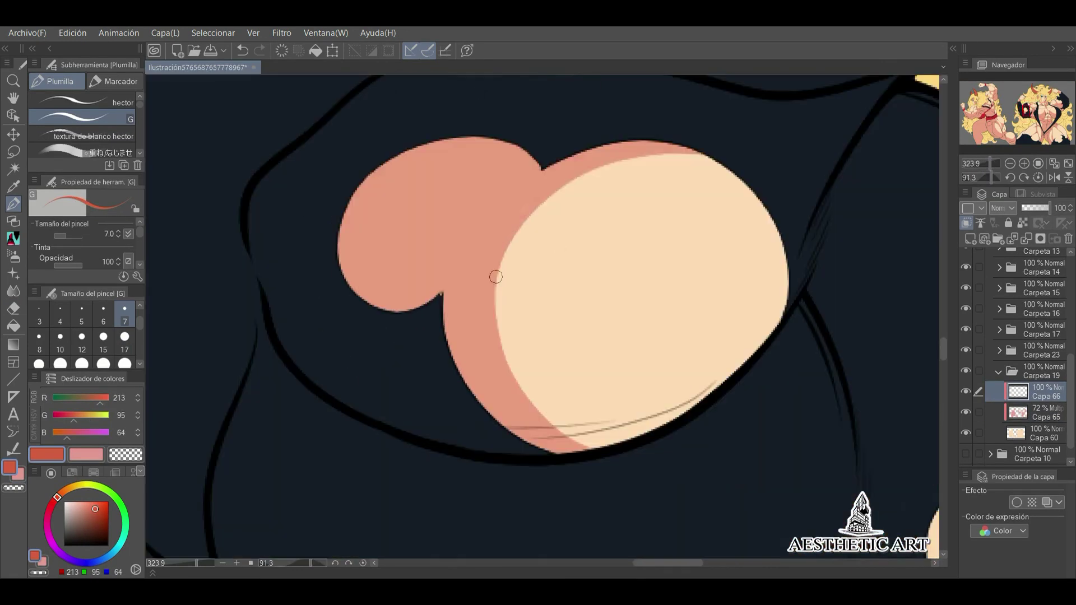
pyautogui.moveTo(496, 277); pyautogui.dragTo(582, 451)
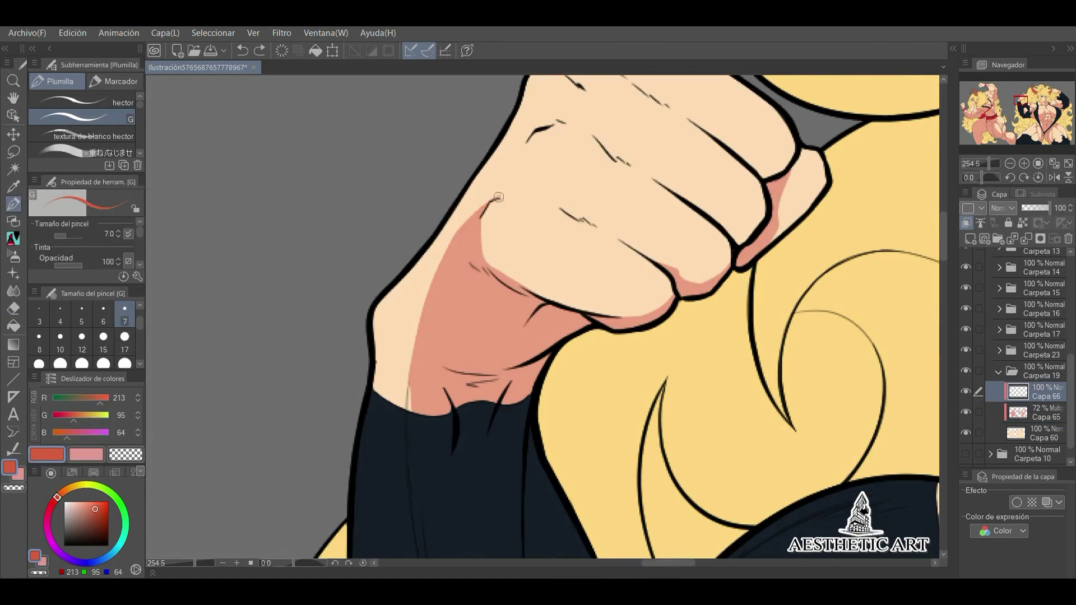
pyautogui.moveTo(483, 252); pyautogui.dragTo(535, 293)
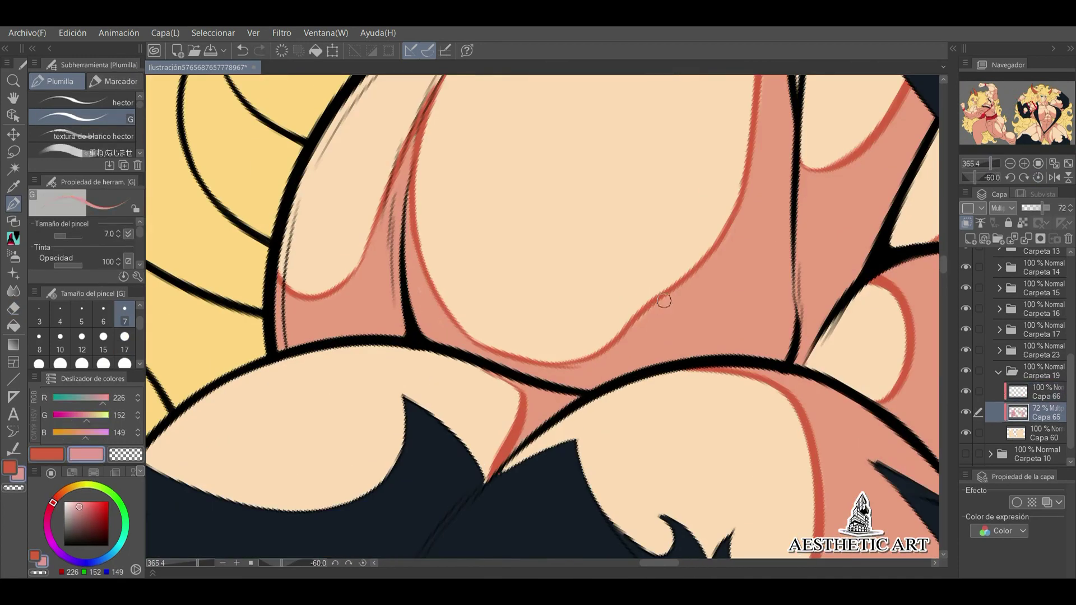
# - Touch up shadows on Capa 65 and line the shadow edges of the front-view figure's collarbone and neck on Capa 66
pyautogui.click(124, 337)
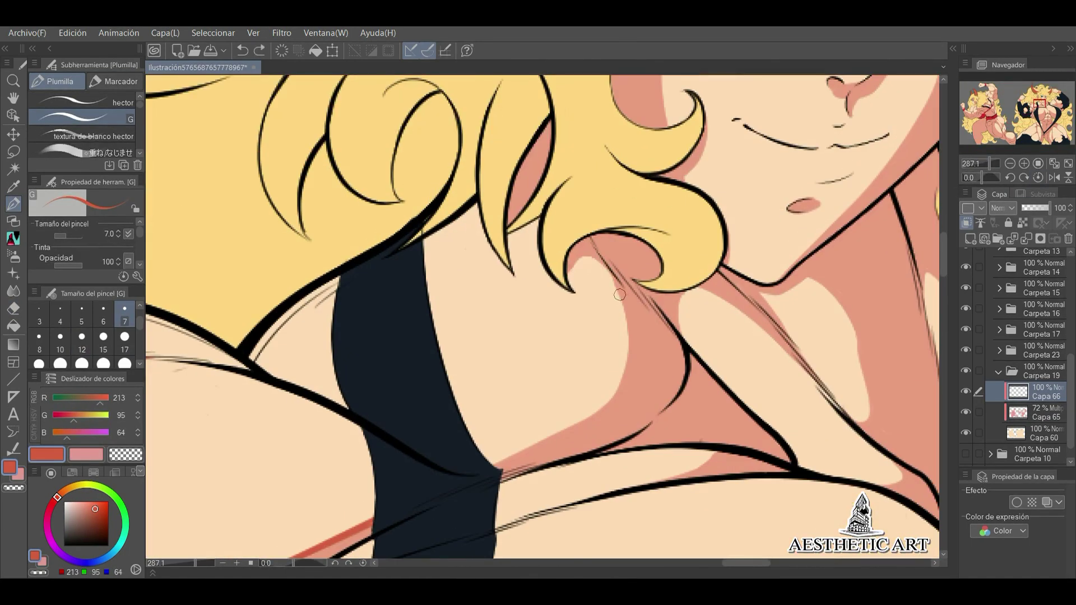
pyautogui.click(1037, 413)
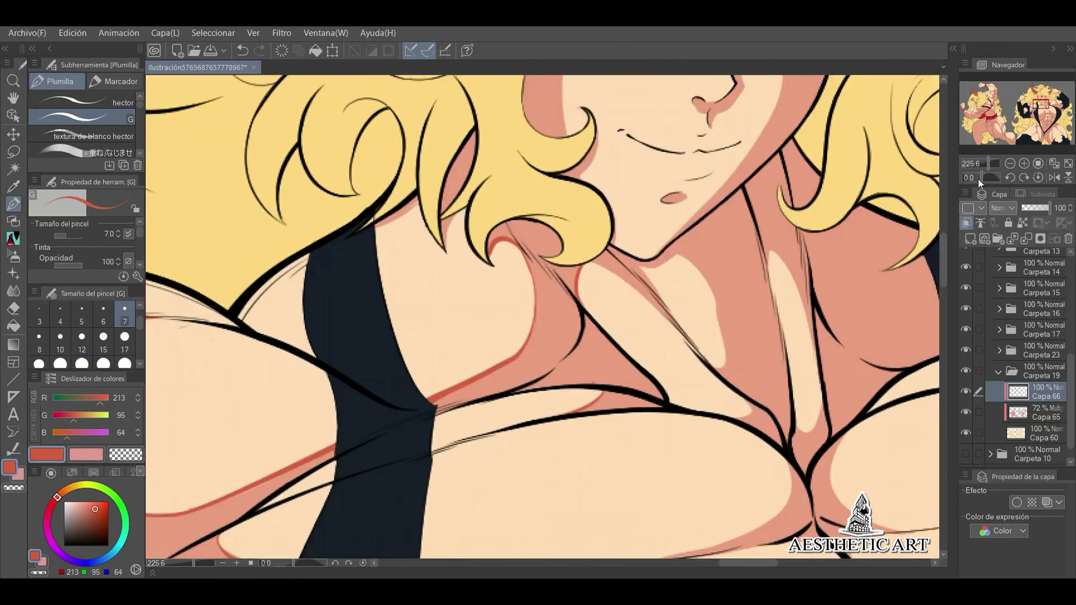
pyautogui.moveTo(472, 278); pyautogui.dragTo(575, 141)
# - Line the shadow edges on the front-view figure's face, around the cheeks, nose, jaw and ear, in red-orange
pyautogui.moveTo(387, 270); pyautogui.dragTo(325, 262)
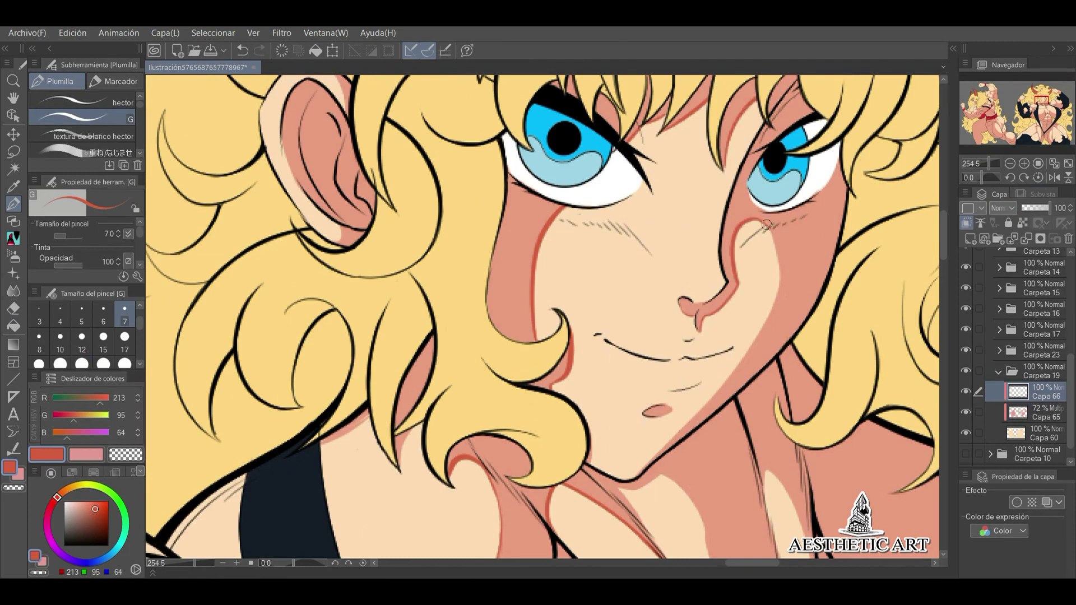
pyautogui.moveTo(373, 156); pyautogui.dragTo(363, 233)
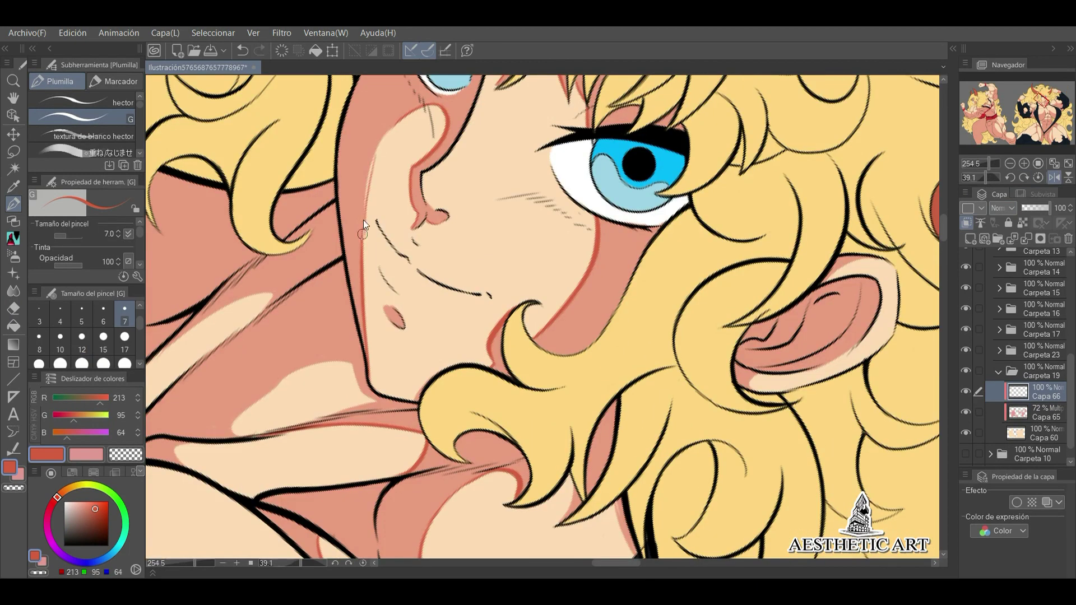
pyautogui.moveTo(613, 277); pyautogui.dragTo(569, 408)
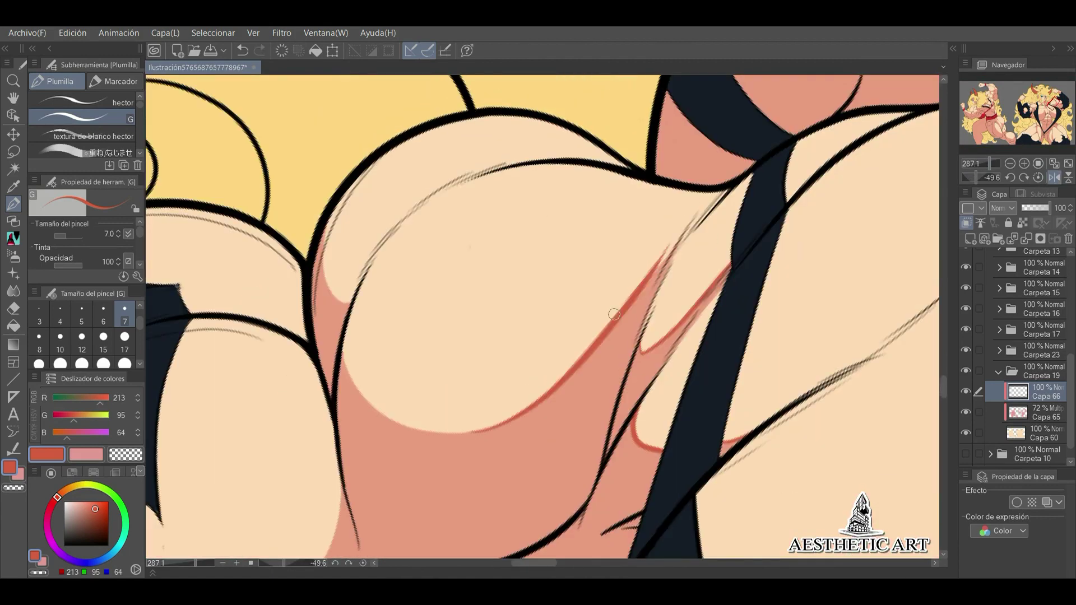
# - Trim the end of the red-orange shadow line on the front-view figure's muscle beside the dark strap
pyautogui.press('e')
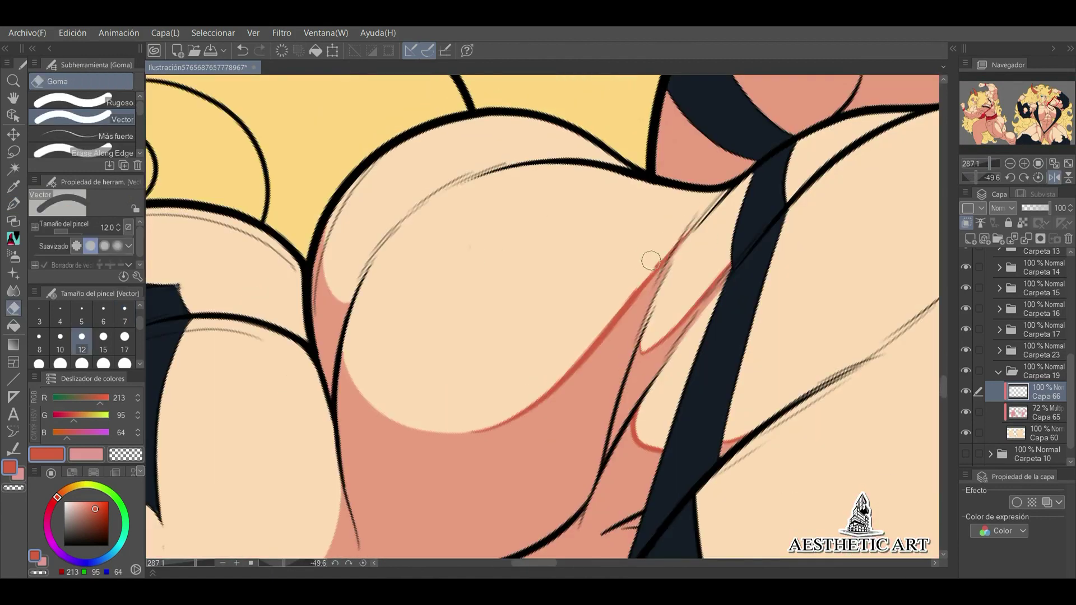
pyautogui.click(15, 206)
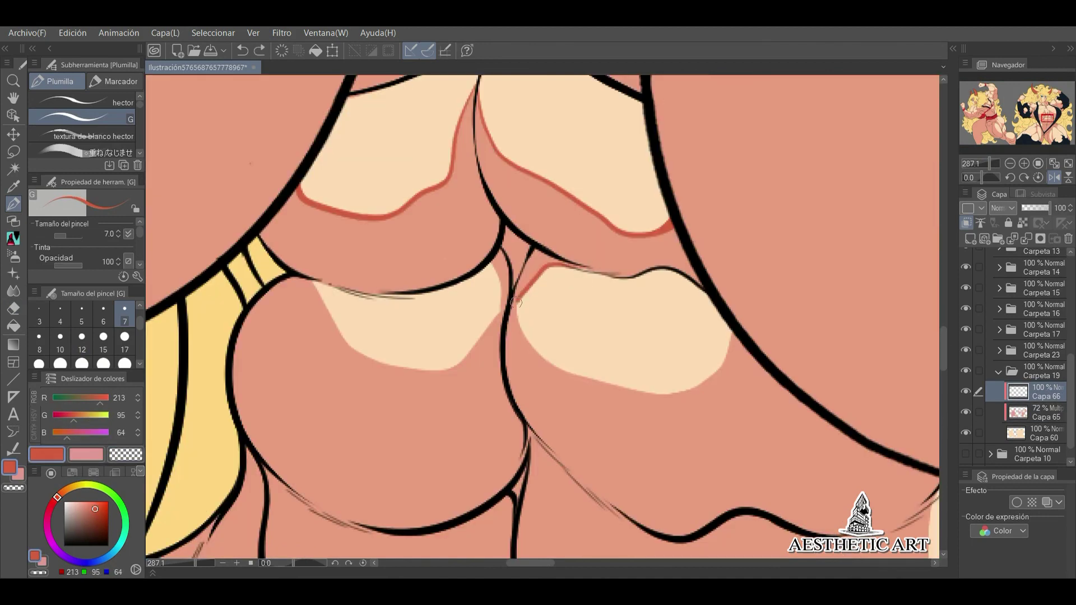
# - Line the highlight borders of the front-view figure's abdominal muscles in red-orange on Capa 66
pyautogui.moveTo(516, 303); pyautogui.dragTo(729, 333)
pyautogui.click(85, 454)
pyautogui.click(47, 454)
pyautogui.moveTo(494, 266)
pyautogui.mouseDown()
pyautogui.moveTo(435, 368)
pyautogui.moveTo(311, 282)
pyautogui.mouseUp()
pyautogui.click(101, 454)
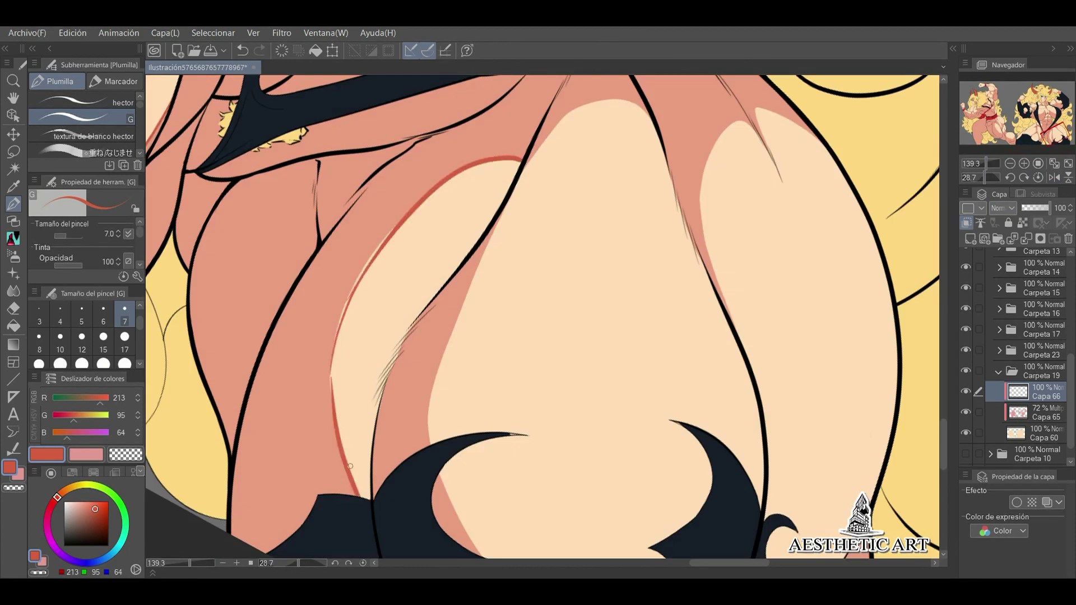
# - Line the shadow edges on the front-view figure's thighs in red-orange on Capa 66
pyautogui.moveTo(336, 337)
pyautogui.mouseDown()
pyautogui.moveTo(358, 275)
pyautogui.moveTo(393, 229)
pyautogui.mouseUp()
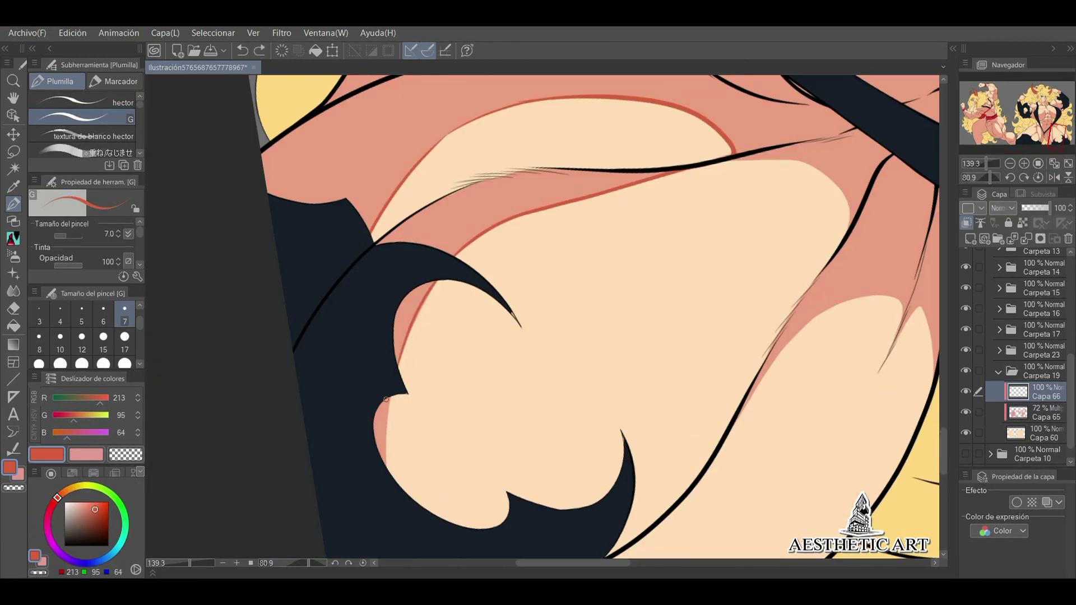
pyautogui.click(992, 409)
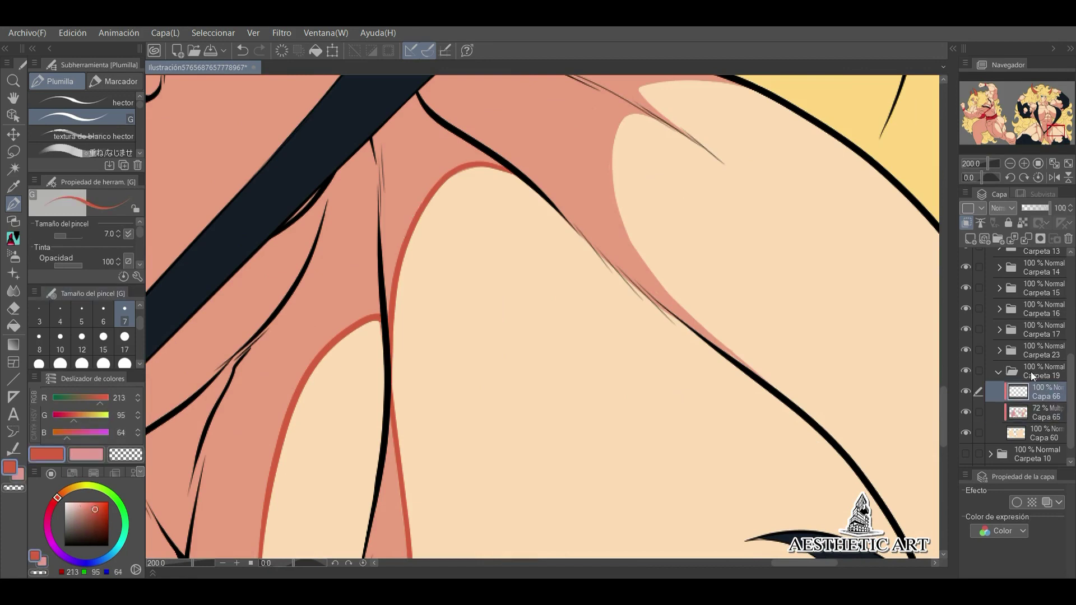
pyautogui.click(1037, 118)
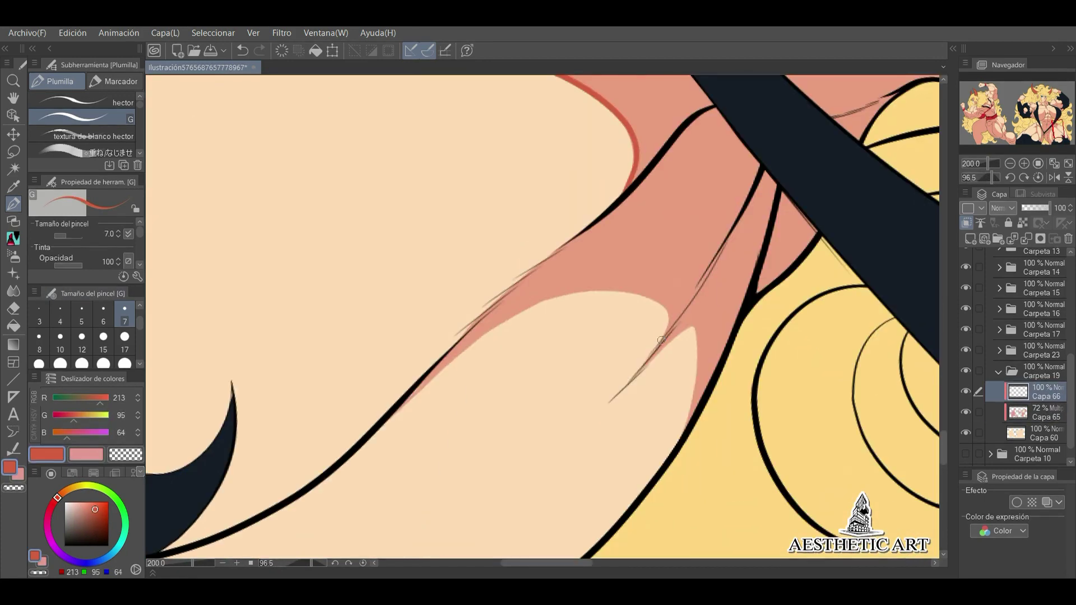
pyautogui.click(1042, 413)
pyautogui.keyDown('alt'); pyautogui.click(367, 334); pyautogui.keyUp('alt')
pyautogui.scroll(-3, 1038, 122)
pyautogui.scroll(-3, 1039, 122)
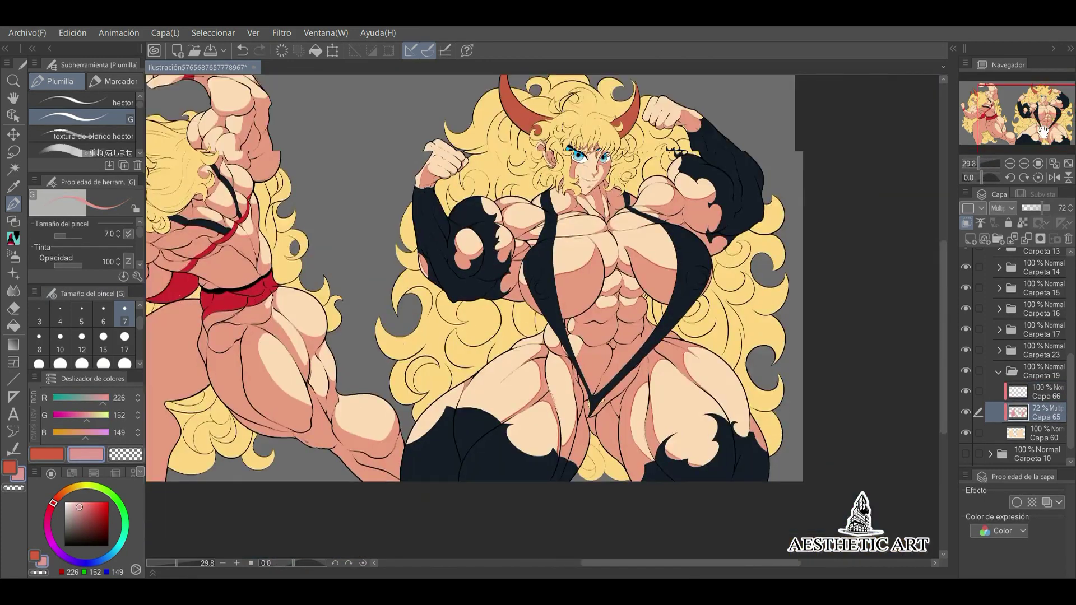
# - Recolour the shadow lines on Capa 66 to muted brown-red (RGB 157, 103, 94) with transparent pixels locked and an 800 px brush
pyautogui.click(1037, 392)
pyautogui.keyDown('alt'); pyautogui.click(404, 213); pyautogui.keyUp('alt')
pyautogui.click(124, 336)
pyautogui.hotkey('ctrl', 'z')
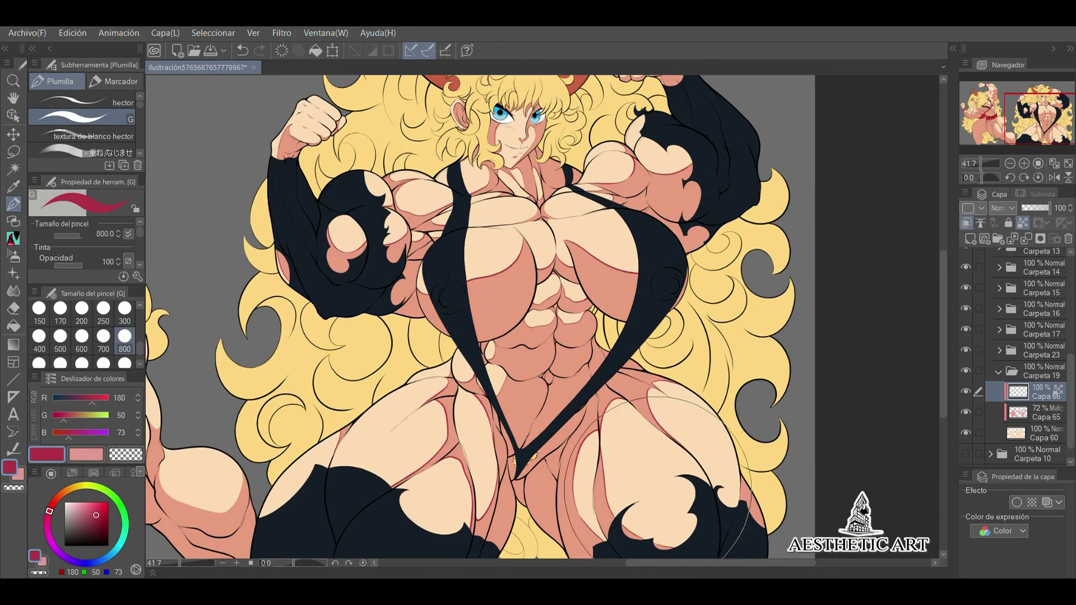
pyautogui.scroll(-3, 977, 163)
pyautogui.scroll(3, 978, 163)
pyautogui.scroll(-3, 977, 163)
pyautogui.scroll(3, 838, 212)
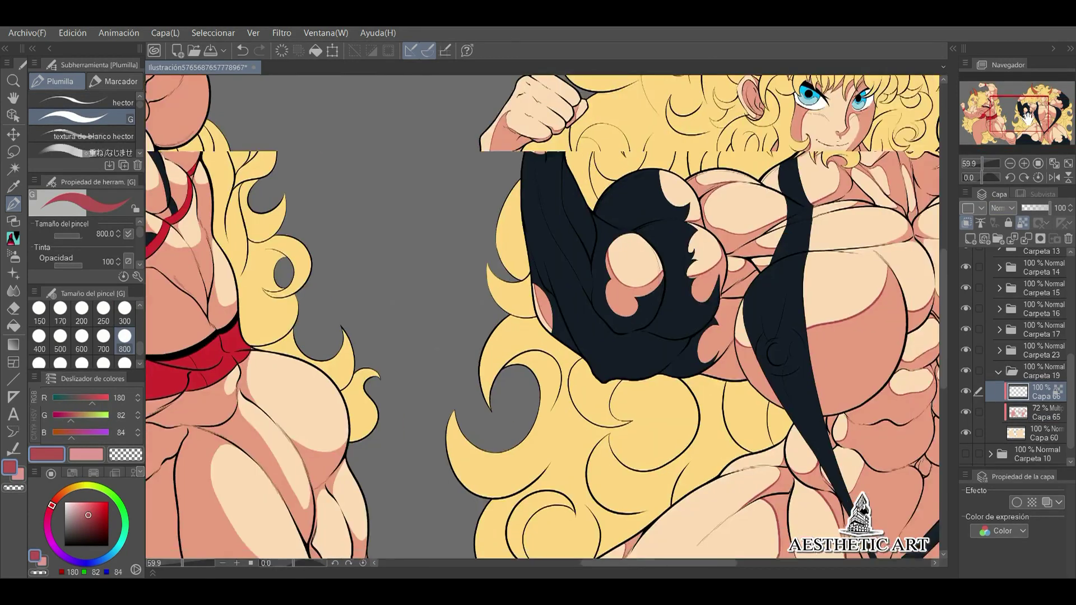
pyautogui.keyDown('alt'); pyautogui.click(835, 224); pyautogui.keyUp('alt')
pyautogui.scroll(-3, 838, 213)
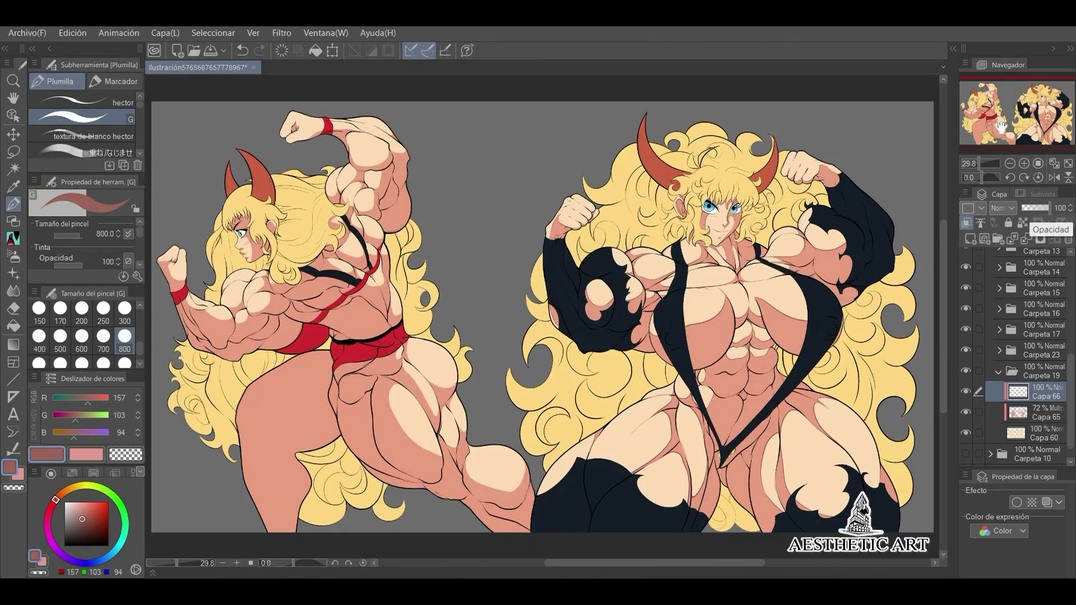
# - Create multiply layer Capa 67 above Capa 66 and paint a deeper shadow under the front-view figure's gloved arm with a 17 px brush
pyautogui.click(970, 239)
pyautogui.scroll(5, 980, 164)
pyautogui.click(125, 354)
pyautogui.scroll(3, 981, 164)
pyautogui.moveTo(678, 321); pyautogui.dragTo(685, 336)
pyautogui.click(1041, 208)
pyautogui.click(125, 326)
pyautogui.moveTo(471, 356)
pyautogui.mouseDown()
pyautogui.moveTo(465, 272)
pyautogui.moveTo(486, 225)
pyautogui.moveTo(489, 361)
pyautogui.mouseUp()
pyautogui.moveTo(516, 325); pyautogui.dragTo(527, 364)
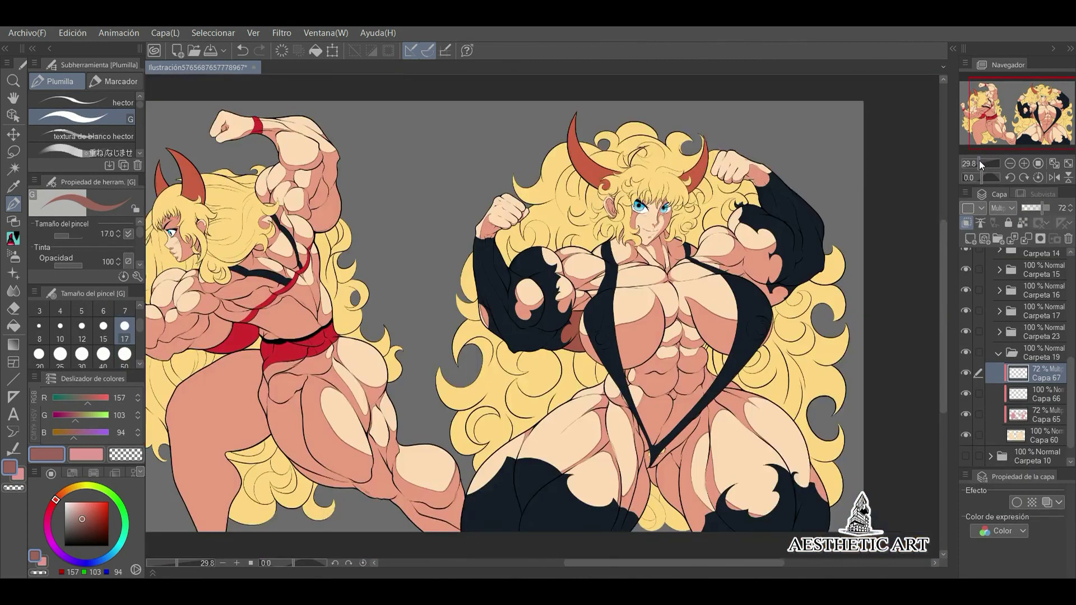
# - Set Capa 67's opacity to 64% and shift the deep shadow colour to RGB 157, 94, 107
pyautogui.scroll(-5, 980, 160)
pyautogui.scroll(3, 980, 161)
pyautogui.click(1036, 208)
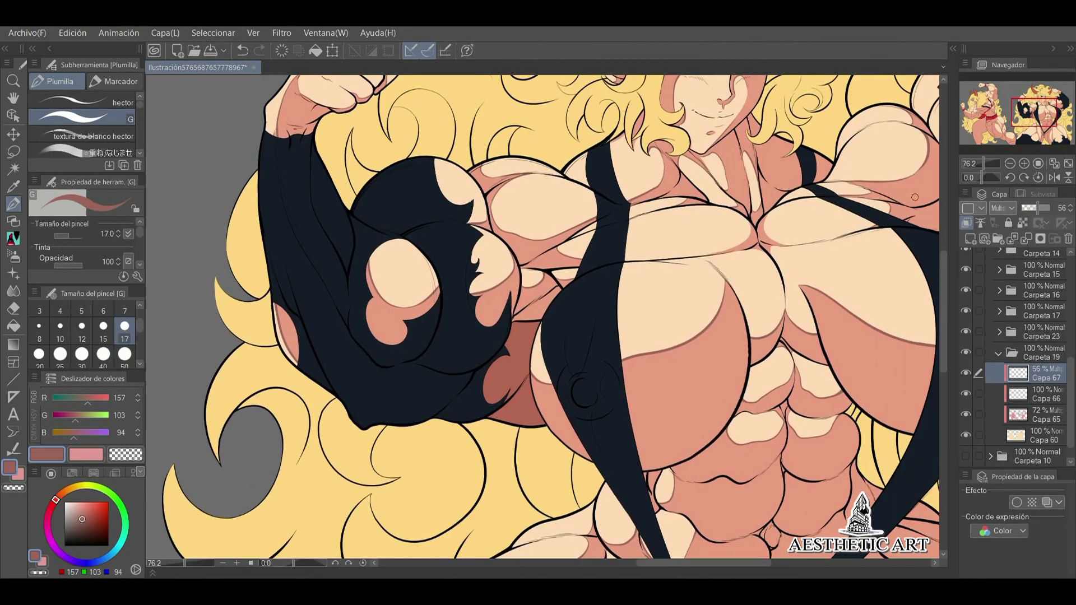
pyautogui.scroll(2, 981, 163)
pyautogui.click(49, 513)
pyautogui.click(124, 354)
pyautogui.click(1035, 208)
# - Paint deep shadows on Capa 67 between the armpit and shoulder muscles beside the front-view figure's dark chest strap
pyautogui.scroll(5, 1027, 112)
pyautogui.moveTo(493, 336); pyautogui.dragTo(605, 224)
pyautogui.moveTo(526, 313)
pyautogui.mouseDown()
pyautogui.moveTo(597, 221)
pyautogui.moveTo(436, 198)
pyautogui.mouseUp()
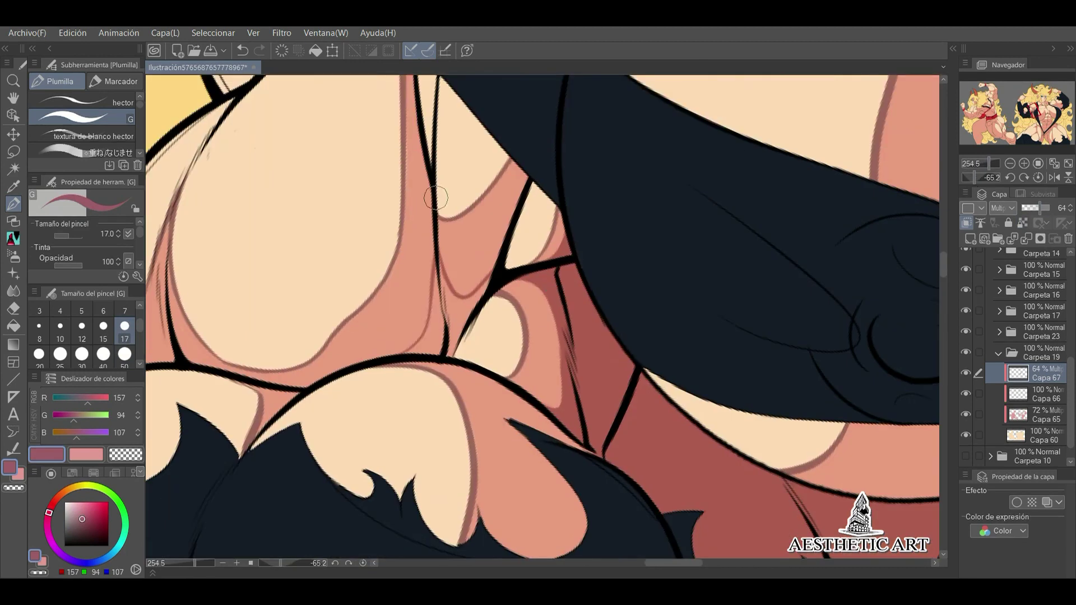
pyautogui.hotkey('ctrl', '@')
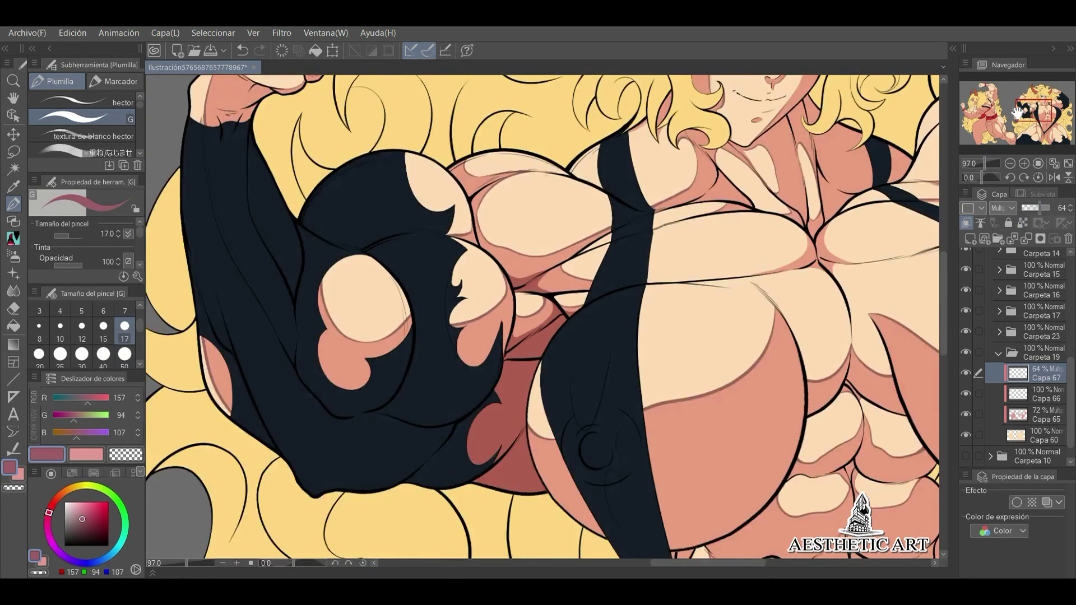
pyautogui.scroll(4, 552, 239)
# - Paint deep shadows on Capa 67 beneath the front-view figure's hair curls and on the neck under the jaw
pyautogui.scroll(5, 826, 120)
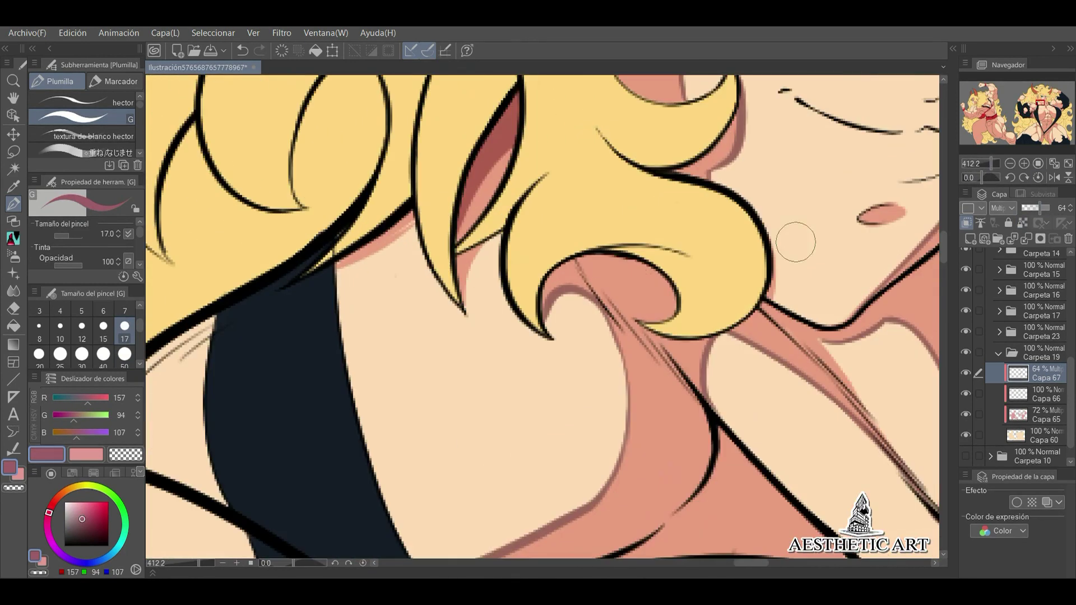
pyautogui.scroll(-2, 566, 240)
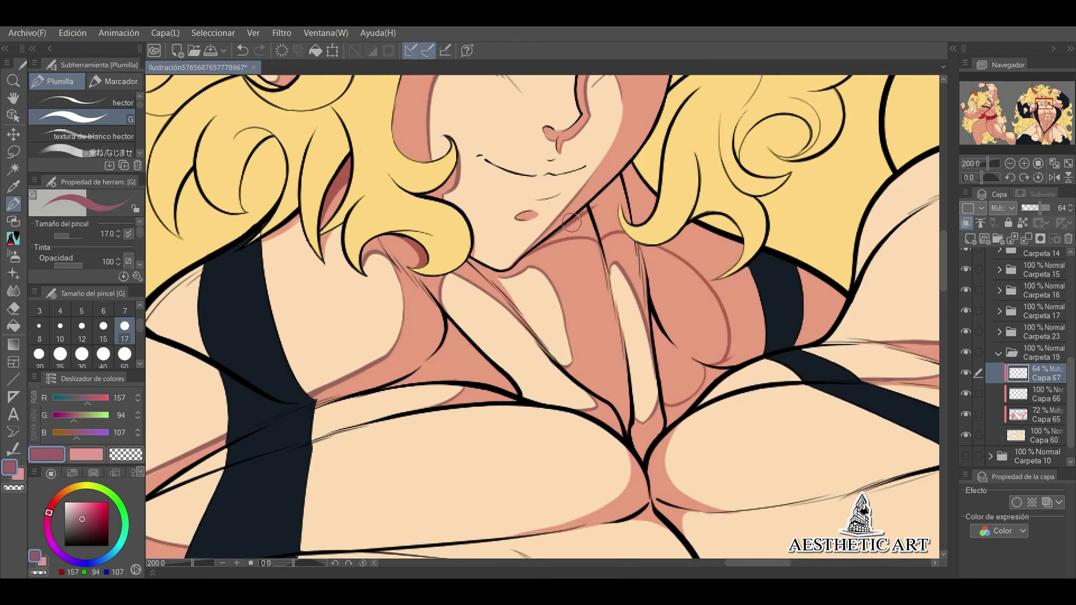
pyautogui.scroll(2, 572, 223)
pyautogui.moveTo(510, 293); pyautogui.dragTo(561, 241)
pyautogui.scroll(-3, 505, 280)
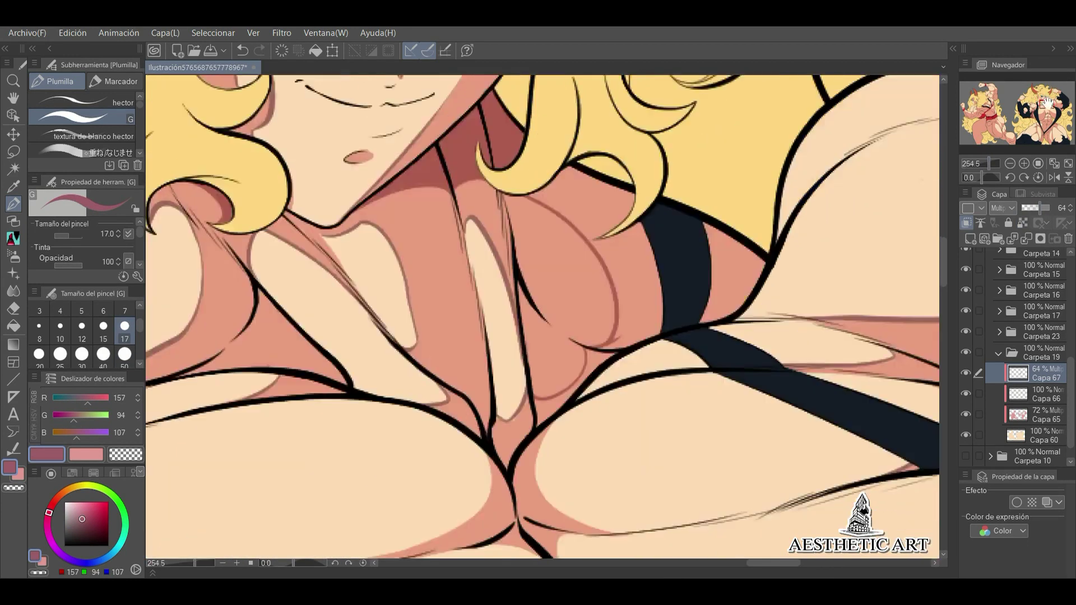
# - Fill deep shadows around the front-view figure's far shoulder strap and collarbone, and shade the face beside the far eye
pyautogui.hscroll(-6, 476, 291)
pyautogui.moveTo(448, 258); pyautogui.dragTo(467, 339)
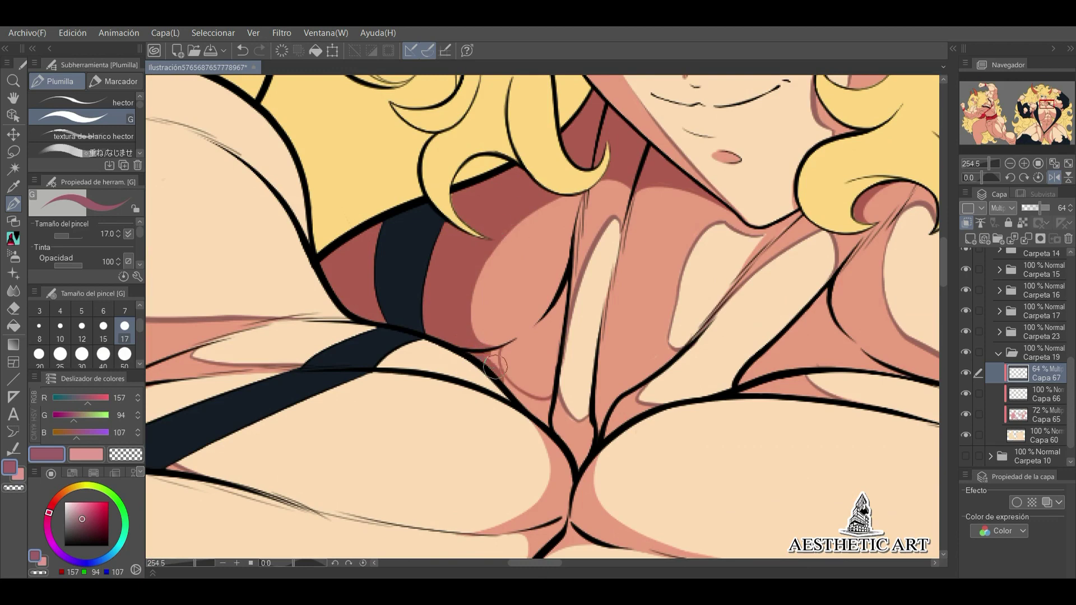
pyautogui.moveTo(569, 468); pyautogui.dragTo(598, 435)
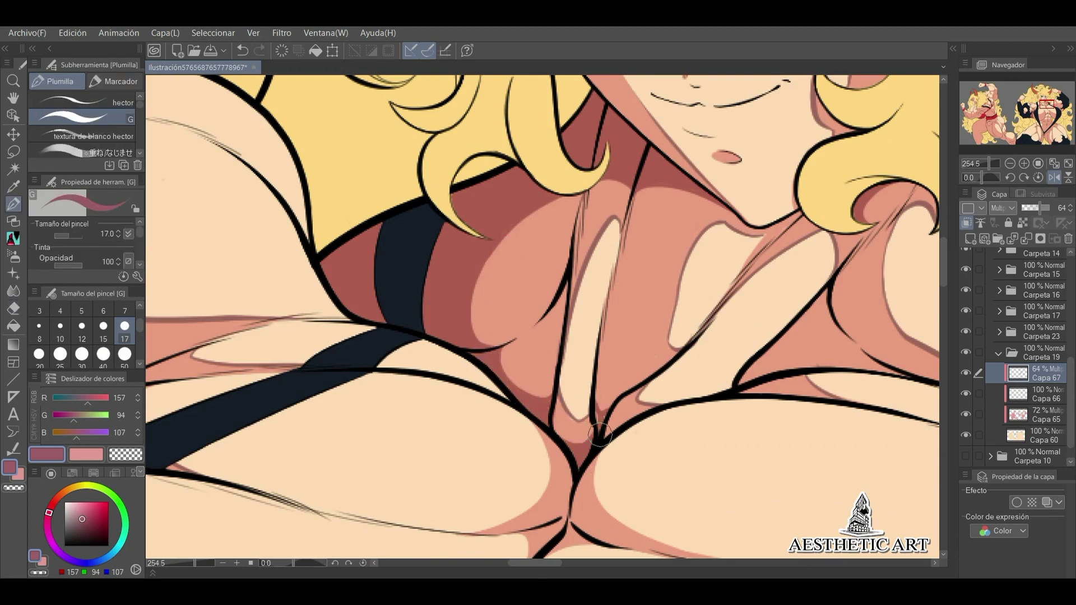
pyautogui.click(1039, 163)
pyautogui.scroll(5, 1004, 144)
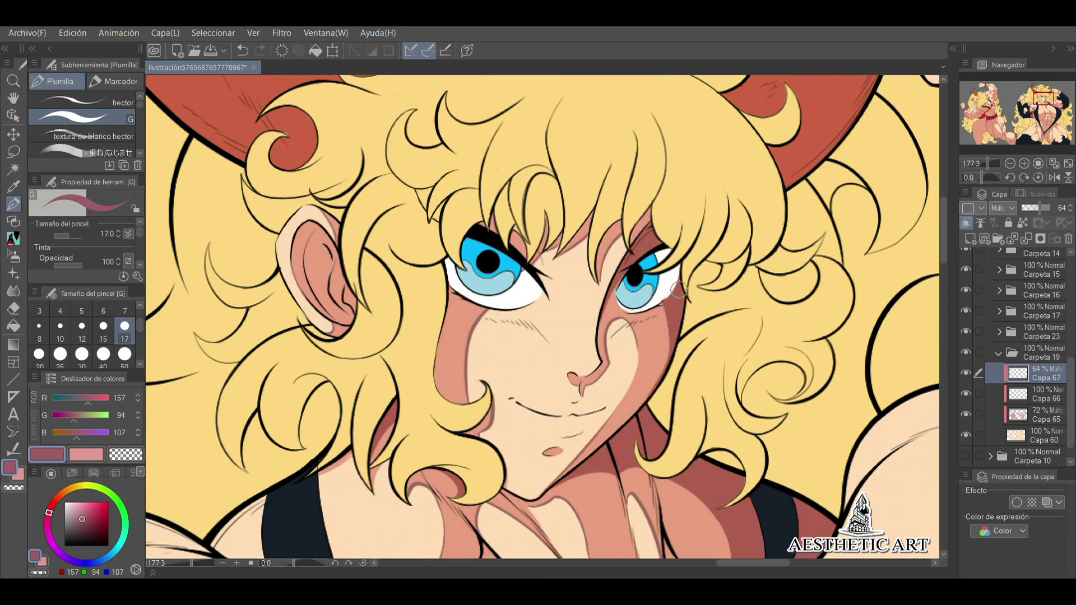
pyautogui.scroll(-4, 1002, 115)
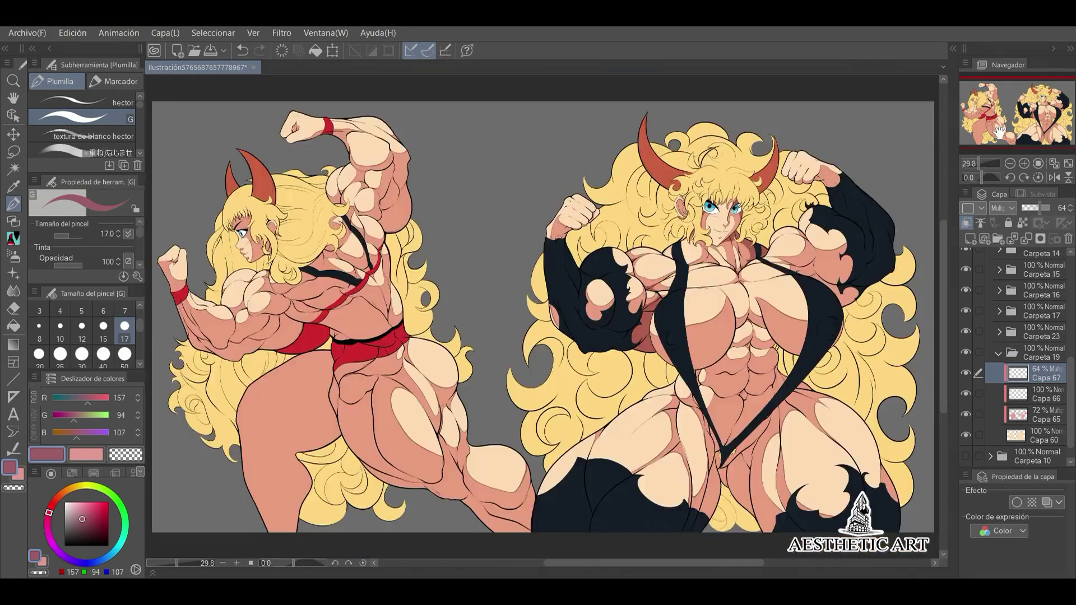
# - Outline and fill deep shadows on the underside of the front-view figure's raised right-hand upper arm and armpit on Capa 67
pyautogui.scroll(3, 1002, 115)
pyautogui.scroll(3, 829, 181)
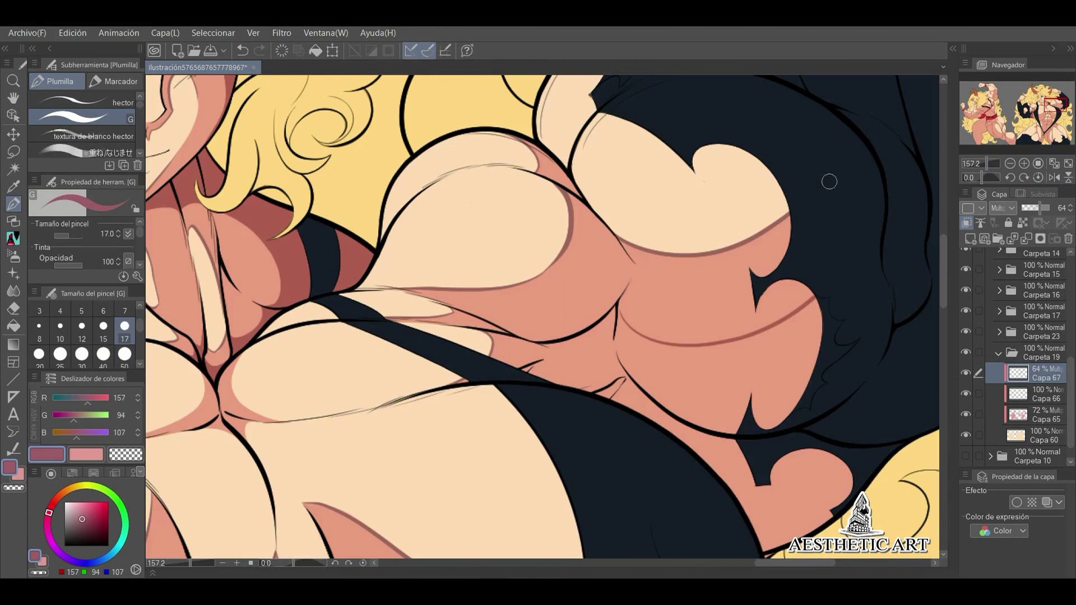
pyautogui.scroll(3, 474, 314)
pyautogui.moveTo(571, 342); pyautogui.dragTo(426, 426)
pyautogui.moveTo(610, 291); pyautogui.dragTo(544, 418)
pyautogui.moveTo(594, 353); pyautogui.dragTo(555, 415)
pyautogui.press('@')
pyautogui.moveTo(627, 201)
pyautogui.mouseDown()
pyautogui.moveTo(605, 269)
pyautogui.moveTo(536, 322)
pyautogui.moveTo(644, 470)
pyautogui.mouseUp()
pyautogui.moveTo(644, 426); pyautogui.dragTo(515, 398)
pyautogui.moveTo(493, 337); pyautogui.dragTo(554, 398)
pyautogui.moveTo(493, 331)
pyautogui.mouseDown()
pyautogui.moveTo(729, 325)
pyautogui.moveTo(796, 257)
pyautogui.moveTo(583, 431)
pyautogui.moveTo(656, 471)
pyautogui.mouseUp()
pyautogui.scroll(-4, 718, 365)
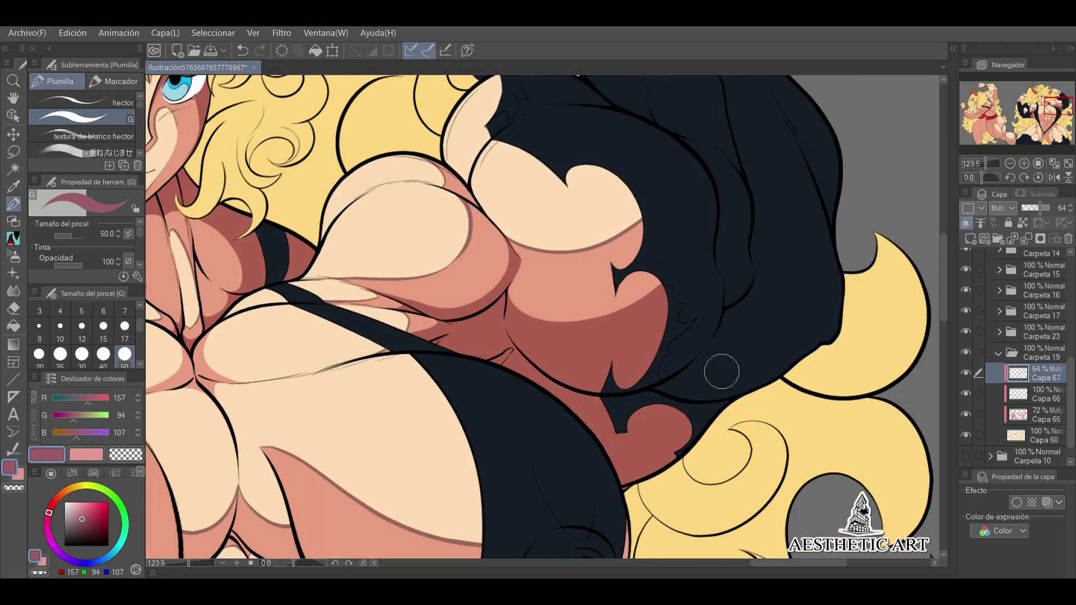
# - Add deep shadows along the lower edge and creases of the front-view figure's right-hand shoulder muscle
pyautogui.moveTo(1046, 110); pyautogui.dragTo(1053, 104)
pyautogui.scroll(4, 735, 254)
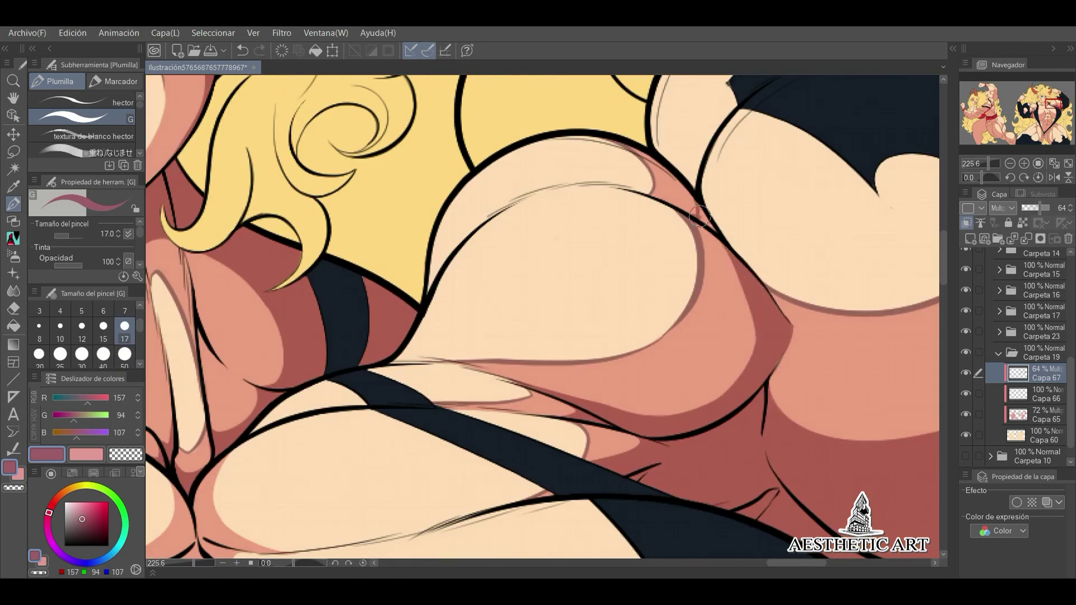
pyautogui.scroll(-3, 699, 215)
pyautogui.scroll(3, 561, 392)
pyautogui.scroll(-5, 560, 393)
pyautogui.moveTo(992, 178); pyautogui.dragTo(1032, 179)
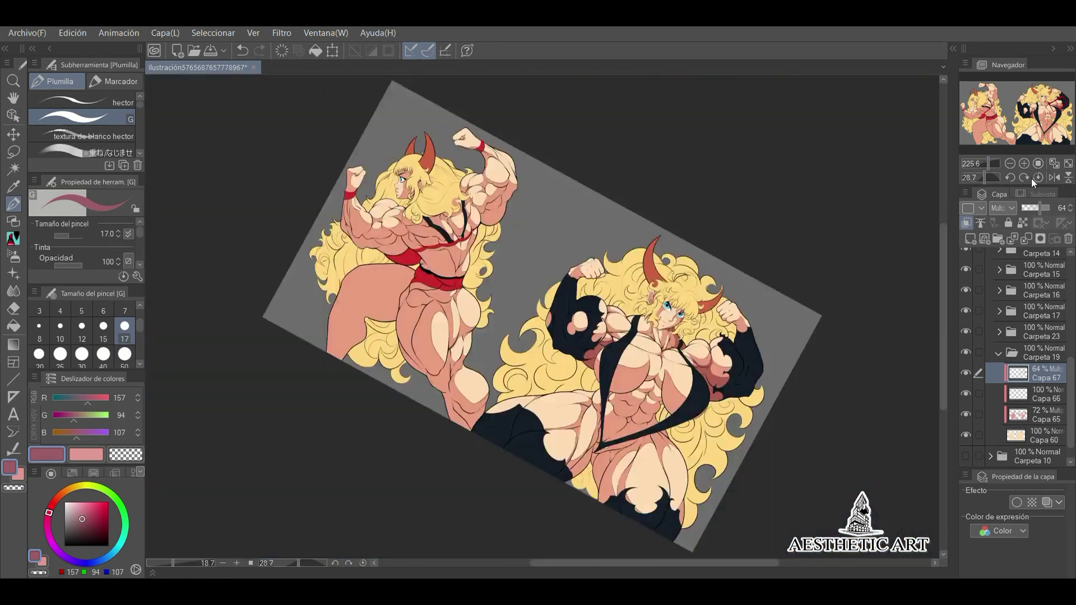
pyautogui.click(1038, 178)
# - Paint deep shadows on the skin patches showing through the front-view figure's torn left-hand sleeve
pyautogui.scroll(3, 729, 230)
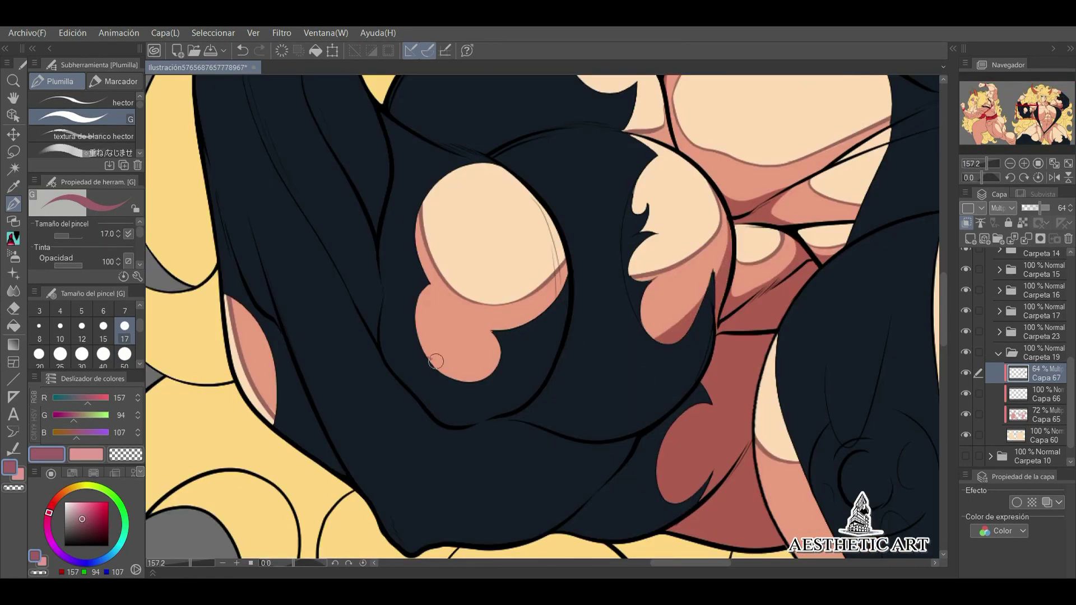
pyautogui.scroll(-5, 415, 345)
pyautogui.scroll(2, 322, 346)
pyautogui.scroll(5, 713, 307)
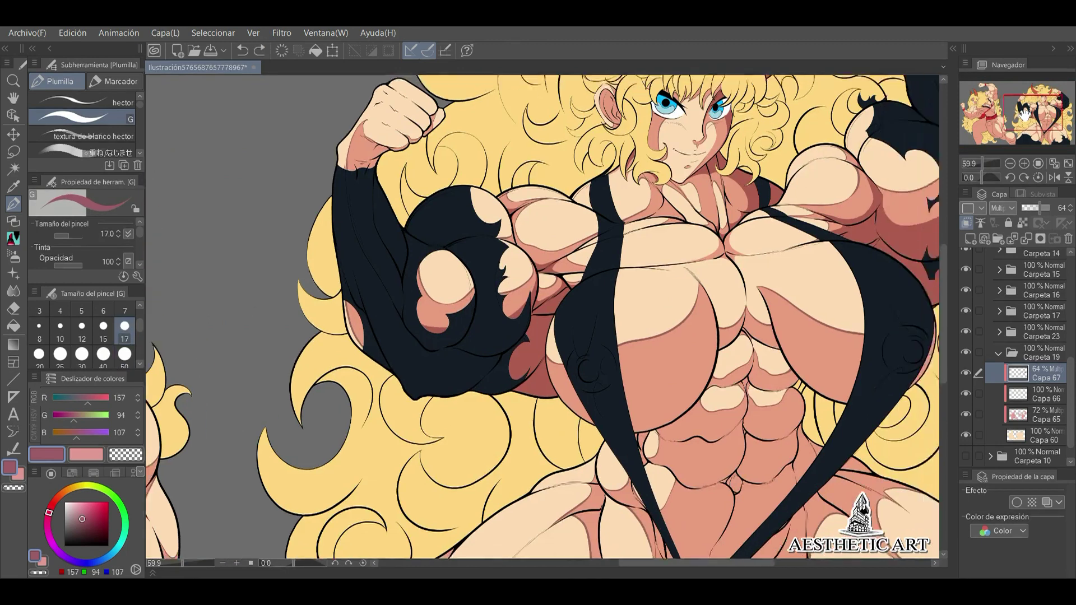
pyautogui.moveTo(713, 307); pyautogui.dragTo(664, 210)
pyautogui.scroll(-6, 646, 215)
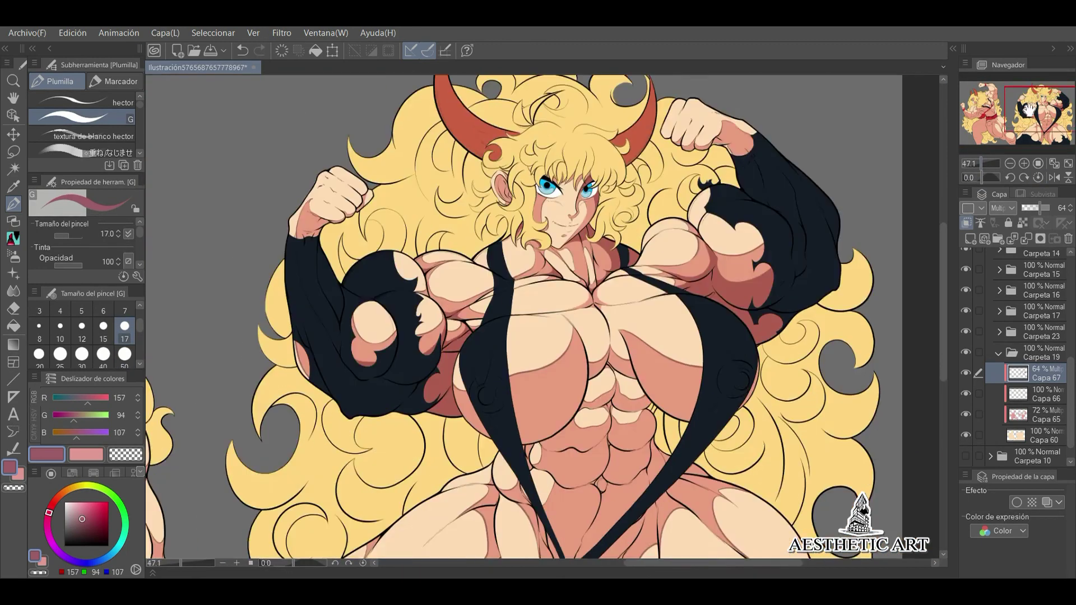
# - Paint deep shadows between the front-view figure's chest muscles and along the edge of the uppermost abdominal muscles
pyautogui.scroll(6, 646, 269)
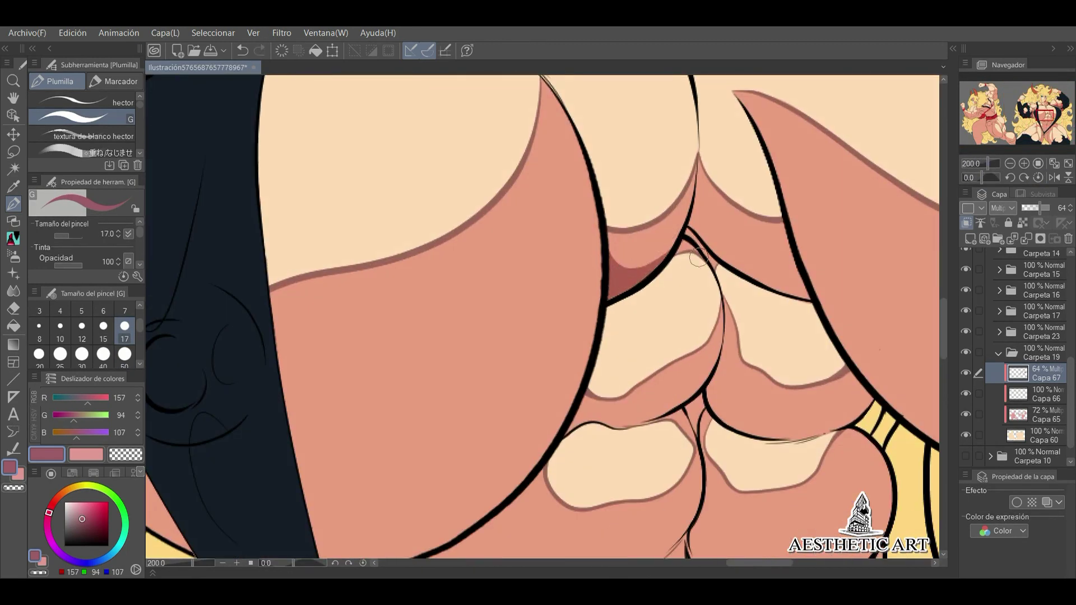
pyautogui.moveTo(698, 258); pyautogui.dragTo(580, 324)
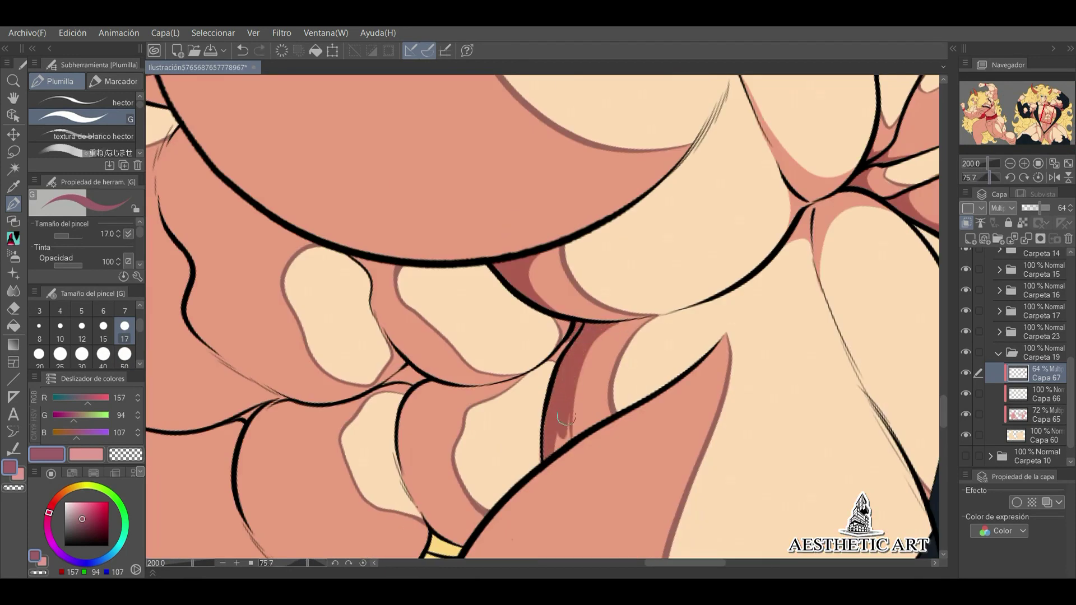
pyautogui.click(1040, 178)
pyautogui.scroll(-5, 989, 168)
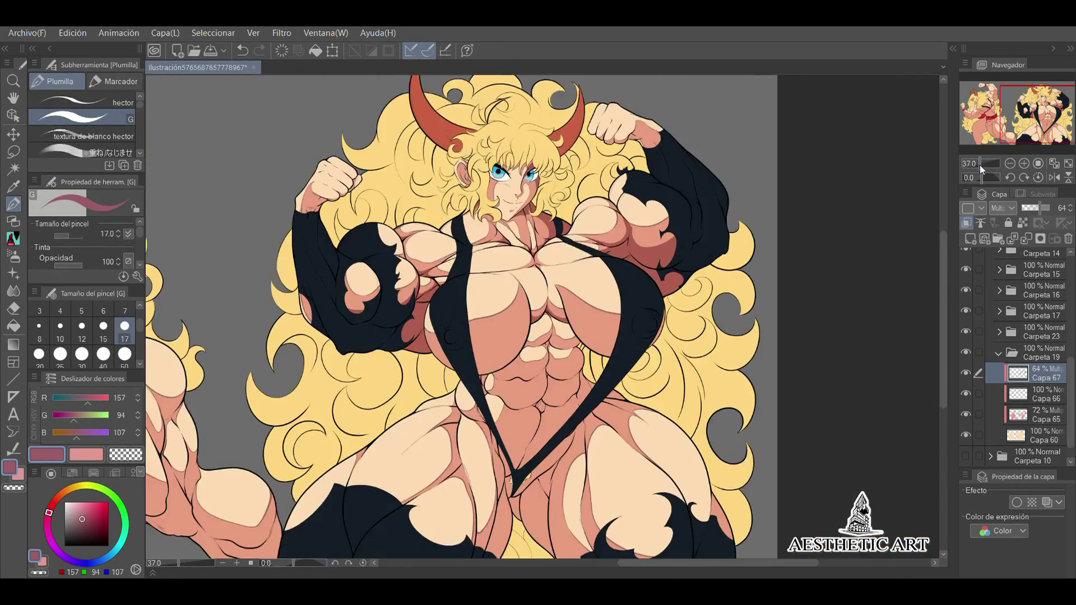
# - Paint deep shadows on the front-view figure's left-hand middle abdominal muscle, along its lower crease and under the chest
pyautogui.scroll(5, 989, 168)
pyautogui.scroll(1, 990, 168)
pyautogui.moveTo(566, 247); pyautogui.dragTo(576, 328)
pyautogui.scroll(-2, 752, 305)
pyautogui.scroll(2, 549, 245)
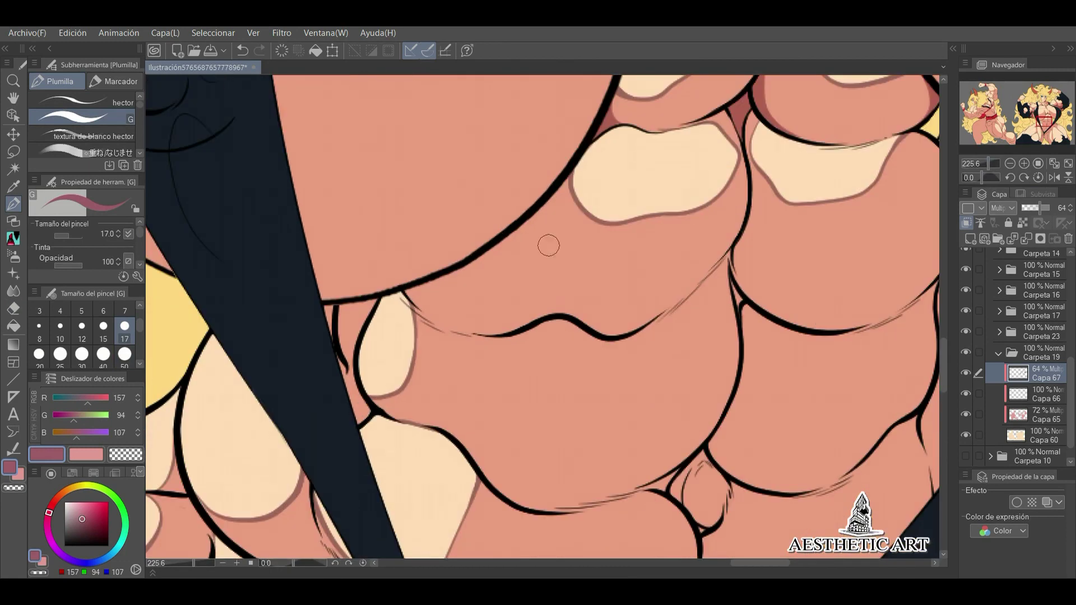
pyautogui.moveTo(745, 182)
pyautogui.mouseDown()
pyautogui.moveTo(583, 320)
pyautogui.moveTo(681, 288)
pyautogui.mouseUp()
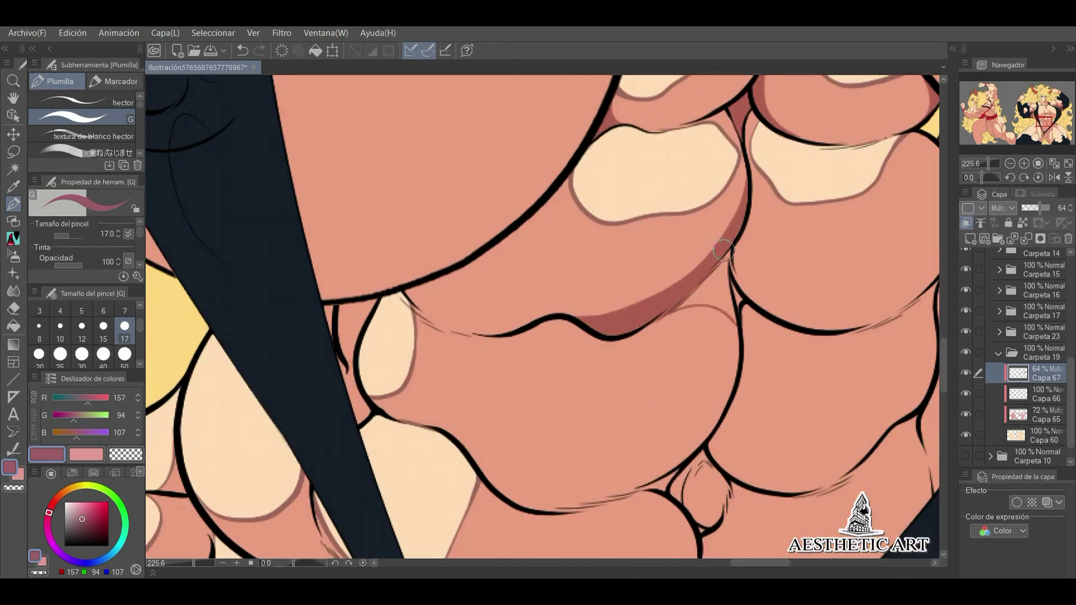
pyautogui.moveTo(994, 164); pyautogui.dragTo(989, 166)
pyautogui.moveTo(412, 315); pyautogui.dragTo(519, 257)
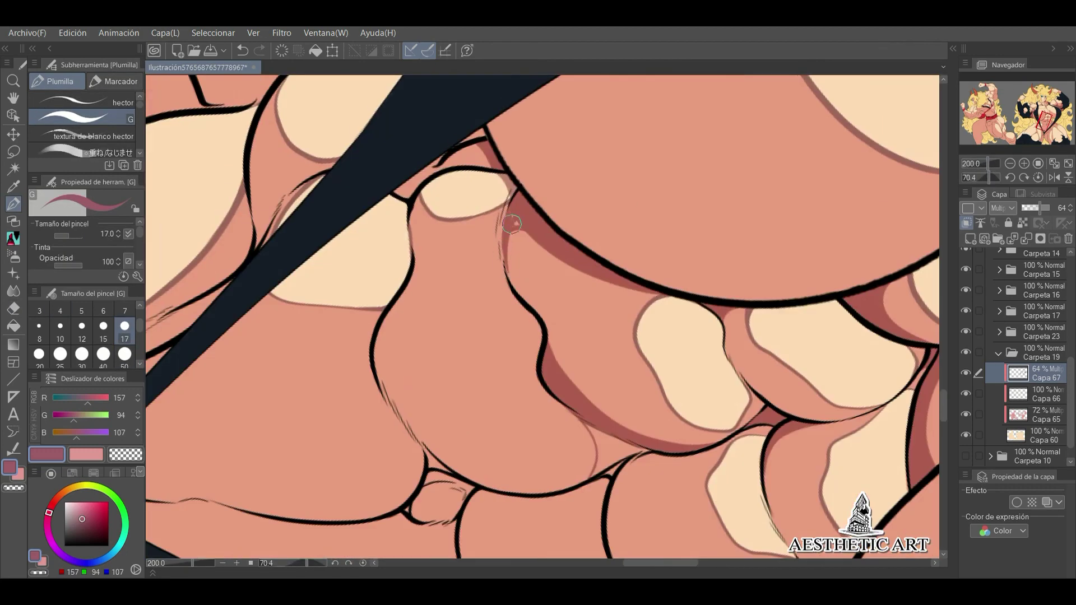
# - Paint deep shadows along the inner and outer edges of the front-view figure's right-hand middle abdominal muscle
pyautogui.moveTo(989, 167); pyautogui.dragTo(991, 178)
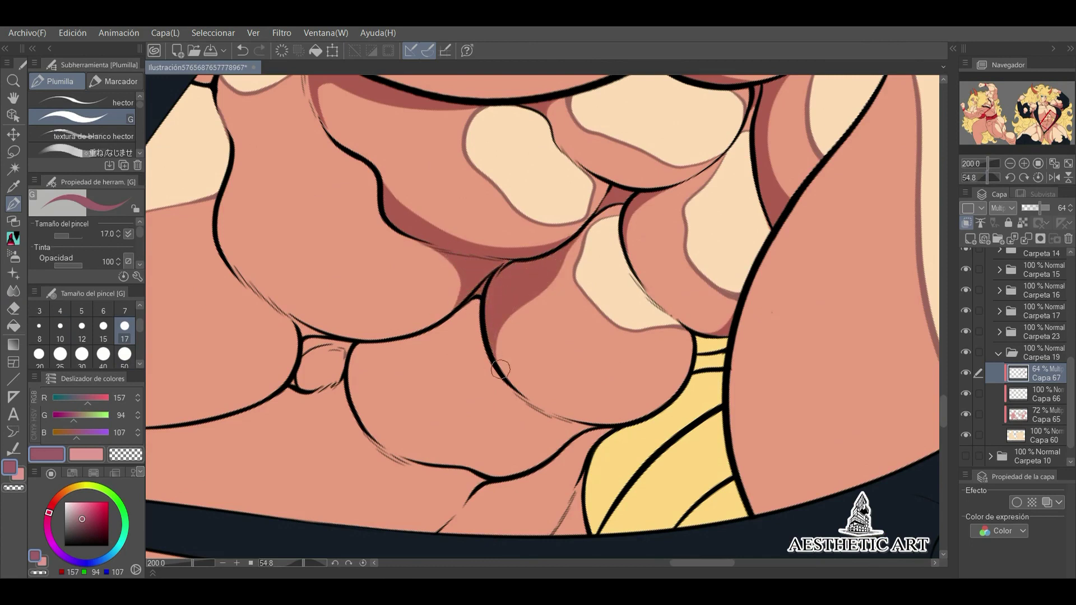
pyautogui.click(1037, 177)
pyautogui.moveTo(987, 164); pyautogui.dragTo(992, 156)
pyautogui.moveTo(507, 359)
pyautogui.mouseDown()
pyautogui.moveTo(582, 206)
pyautogui.moveTo(510, 358)
pyautogui.mouseUp()
pyautogui.moveTo(583, 174); pyautogui.dragTo(603, 292)
# - Paint deep shadows along the outer edge of the front-view figure's right-hand lower abdominal muscle and on the flank beside the strap
pyautogui.scroll(-2, 450, 312)
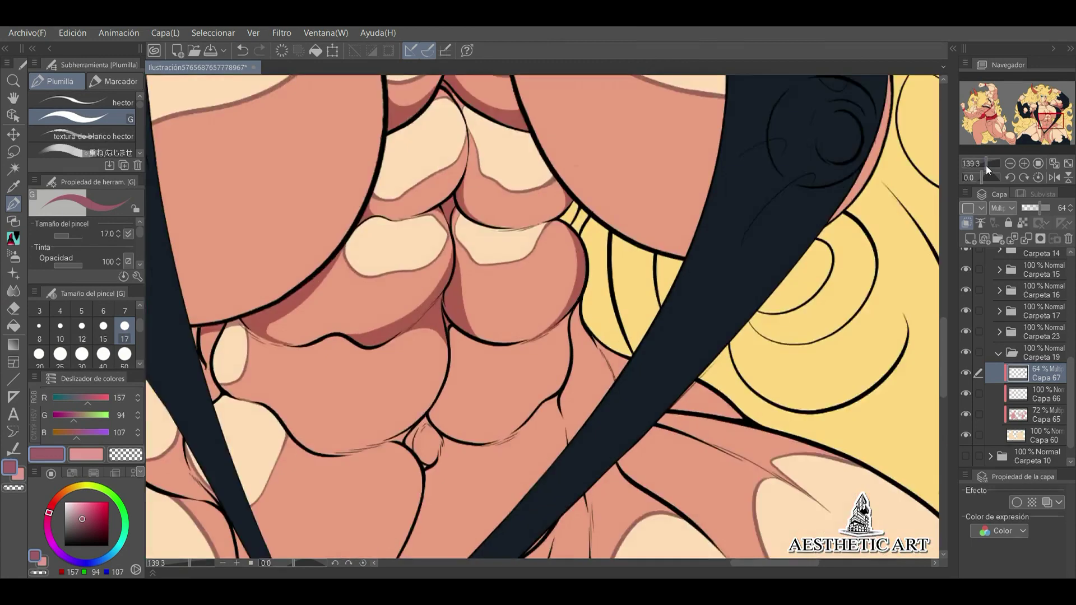
pyautogui.scroll(3, 502, 287)
pyautogui.moveTo(621, 344); pyautogui.dragTo(615, 235)
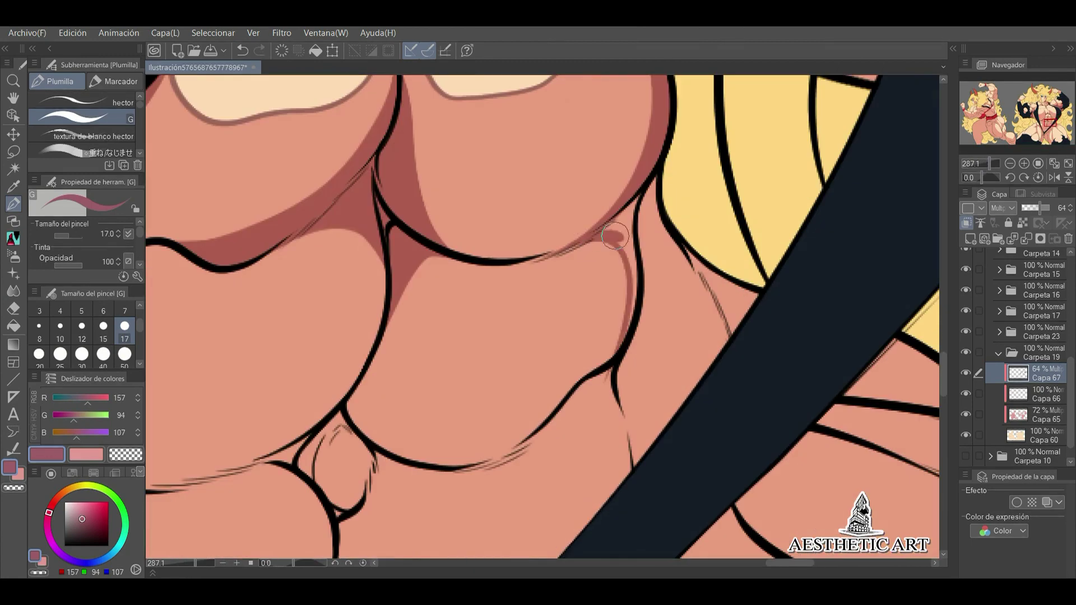
pyautogui.moveTo(634, 460); pyautogui.dragTo(653, 191)
# - Paint deep shadows in the front-view figure's navel and along the crease running down from it
pyautogui.scroll(-3, 715, 240)
pyautogui.moveTo(716, 240); pyautogui.dragTo(548, 288)
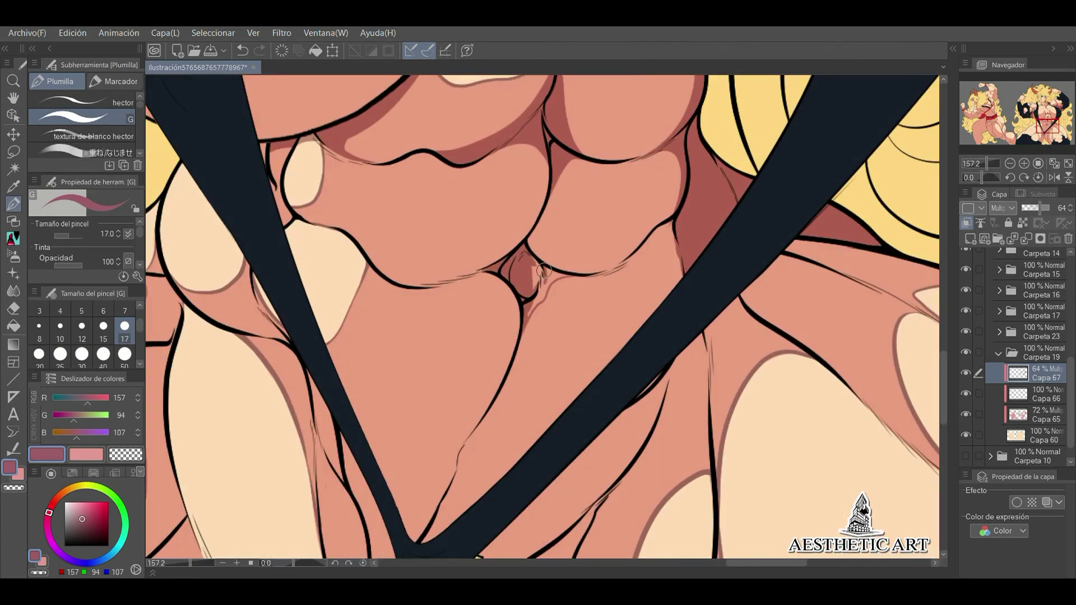
pyautogui.scroll(-2, 525, 318)
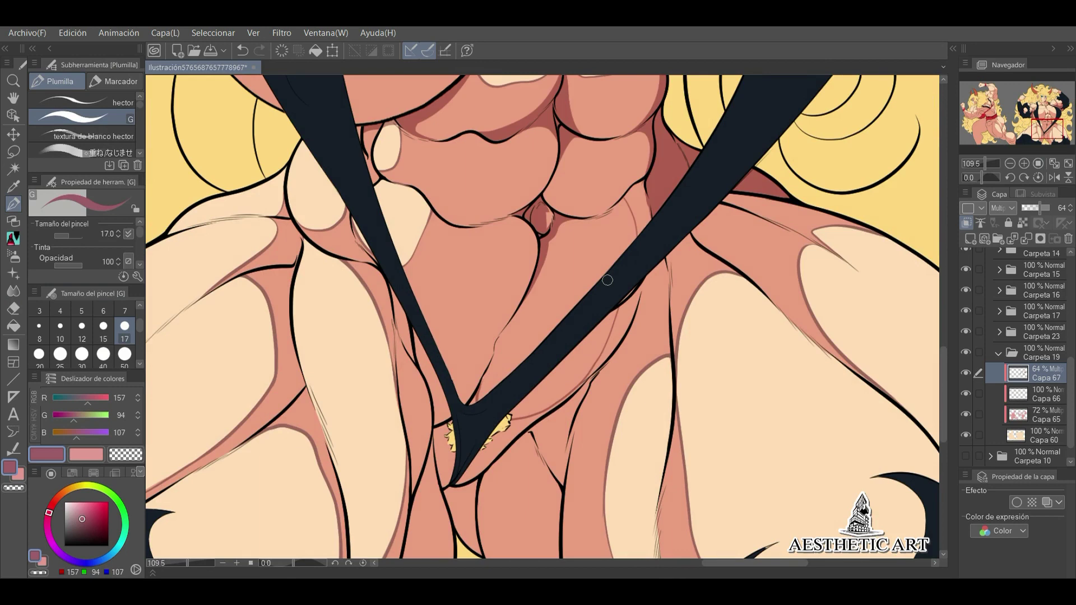
# - Paint deep shadows on the front-view figure's skin beside and beneath the lowest point of the dark costume
pyautogui.moveTo(983, 163); pyautogui.dragTo(985, 161)
pyautogui.scroll(3, 1015, 133)
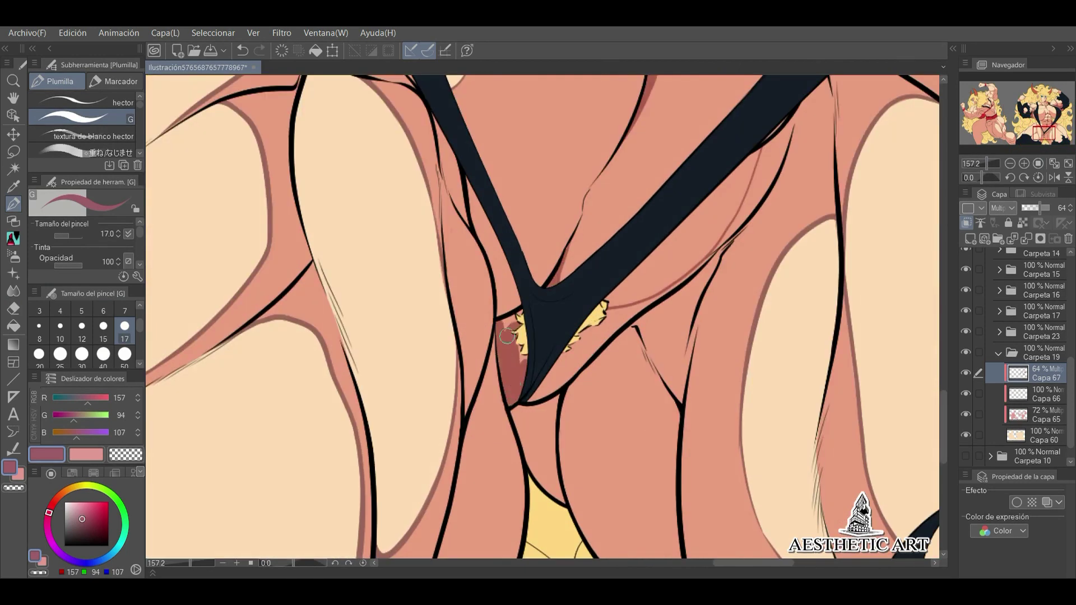
pyautogui.moveTo(507, 337); pyautogui.dragTo(636, 304)
pyautogui.hotkey('ctrl', 'z')
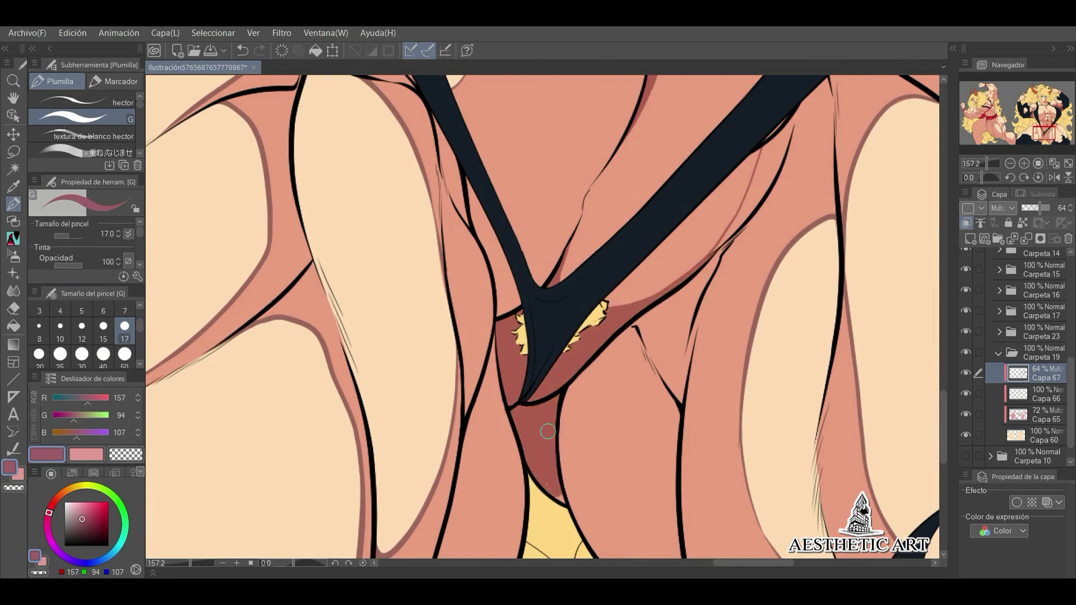
# - Paint deep shadows along the front-view figure's right-hand hip crease, just below the costume strap
pyautogui.moveTo(767, 154); pyautogui.dragTo(565, 314)
pyautogui.scroll(-3, 514, 409)
pyautogui.scroll(4, 513, 409)
pyautogui.moveTo(527, 185); pyautogui.dragTo(569, 291)
pyautogui.moveTo(993, 164); pyautogui.dragTo(985, 168)
pyautogui.scroll(1, 515, 329)
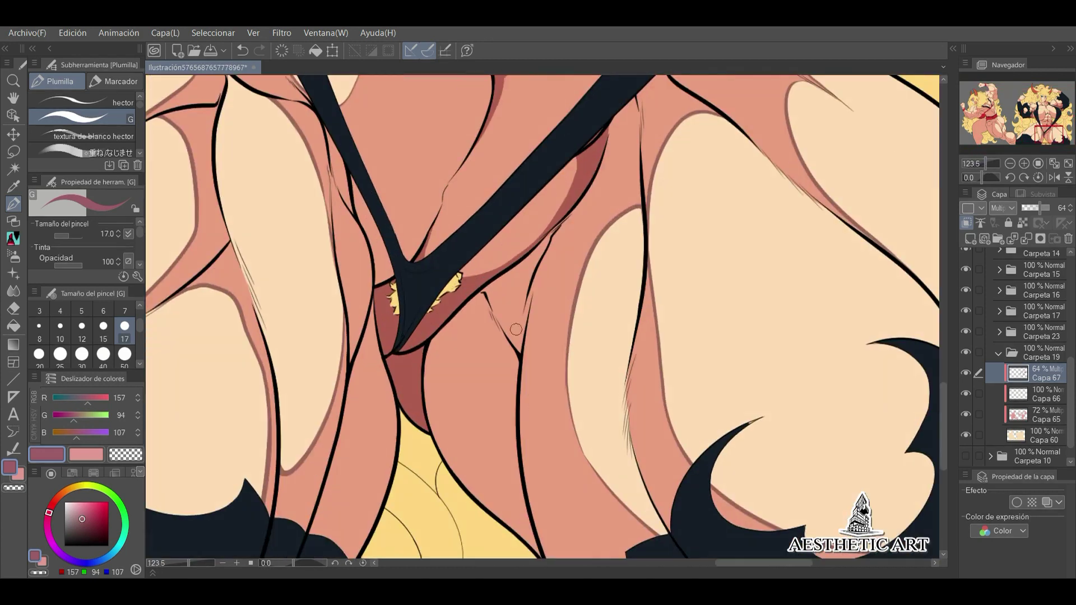
# - Paint deep shadows on the front-view figure's right-hand inner thigh and around the short tendon line at its top
pyautogui.scroll(4, 561, 392)
pyautogui.moveTo(434, 213); pyautogui.dragTo(454, 263)
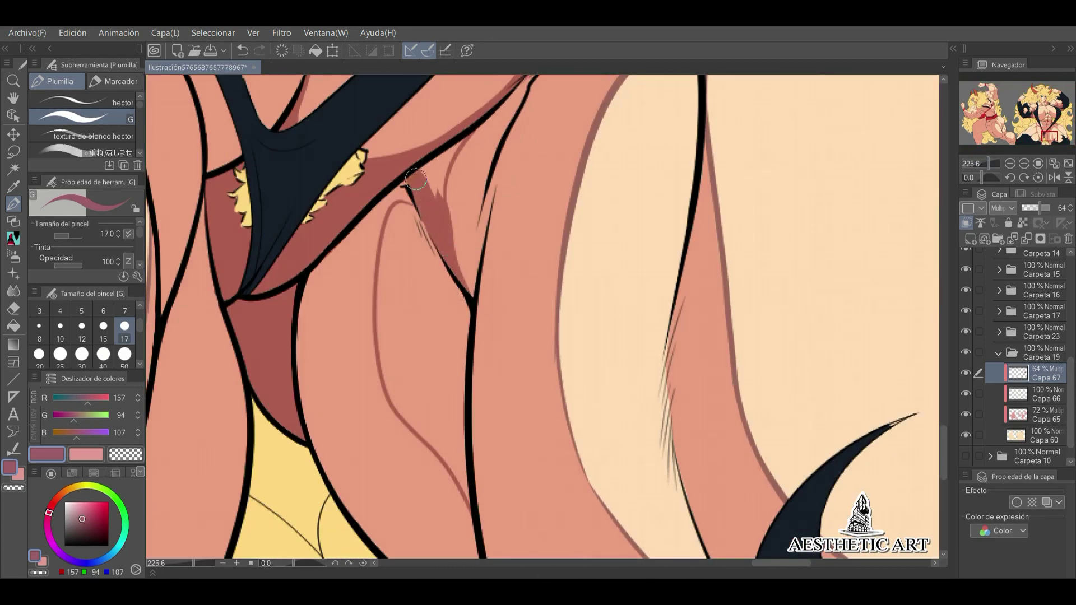
pyautogui.moveTo(415, 180); pyautogui.dragTo(326, 322)
pyautogui.moveTo(392, 202); pyautogui.dragTo(358, 403)
pyautogui.moveTo(989, 177); pyautogui.dragTo(1003, 178)
pyautogui.moveTo(407, 366); pyautogui.dragTo(448, 269)
# - Paint deep shadows on the front-view figure's lower belly where the straps meet and outside the left-hand strap
pyautogui.hotkey('ctrl', '0')
pyautogui.scroll(5, 875, 193)
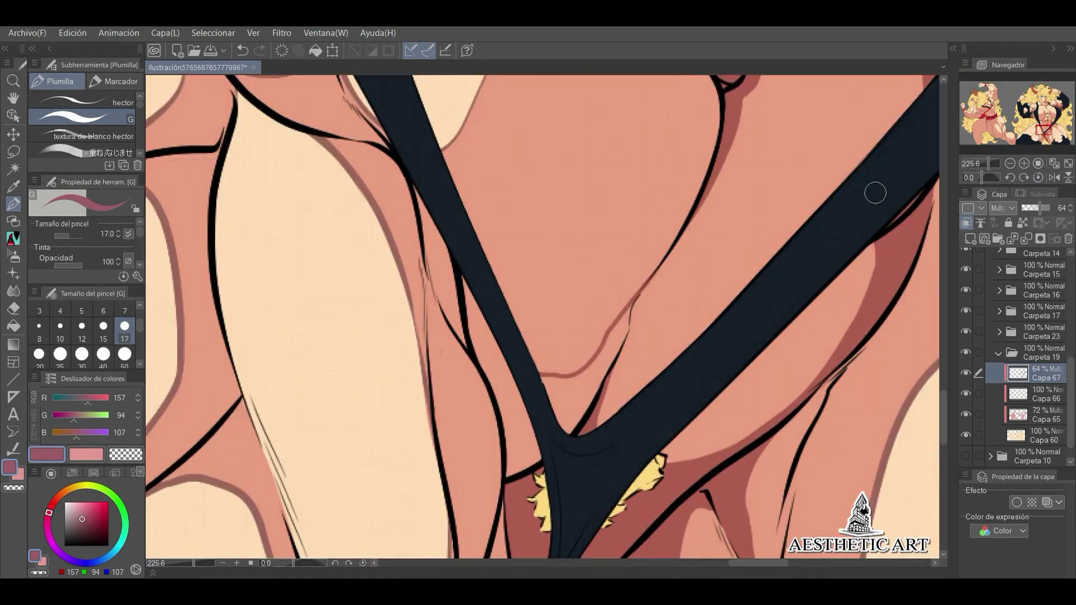
pyautogui.moveTo(615, 365); pyautogui.dragTo(563, 435)
pyautogui.moveTo(465, 281); pyautogui.dragTo(510, 367)
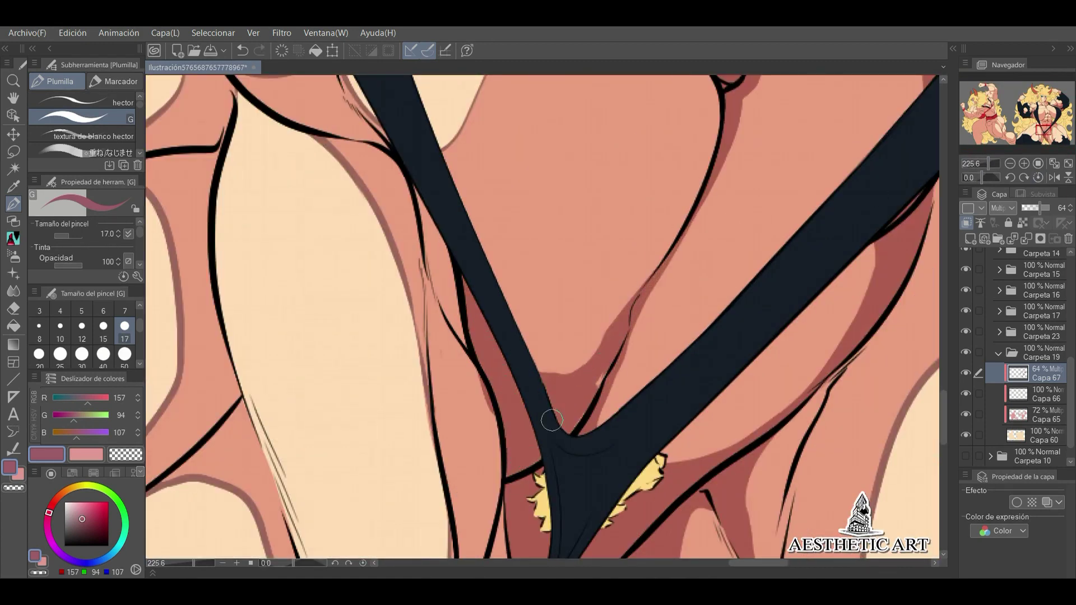
# - Paint deep shadows on the front-view figure's right-hand hip and the top of the thigh where they emerge from the strap
pyautogui.hotkey('ctrl', '0')
pyautogui.scroll(5, 959, 181)
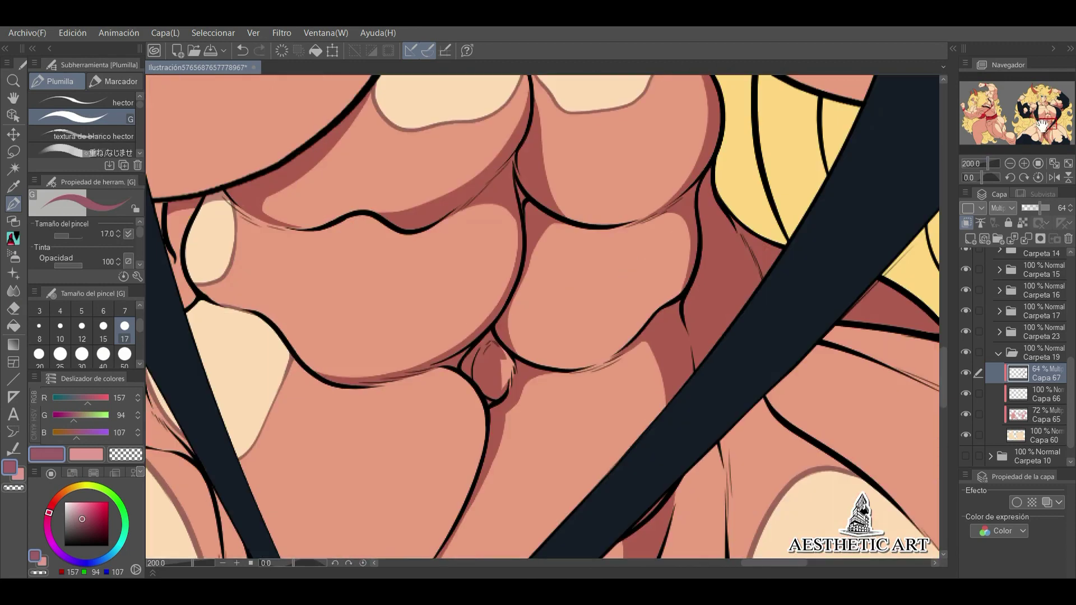
pyautogui.scroll(-5, 737, 181)
pyautogui.scroll(6, 510, 265)
pyautogui.scroll(-5, 510, 265)
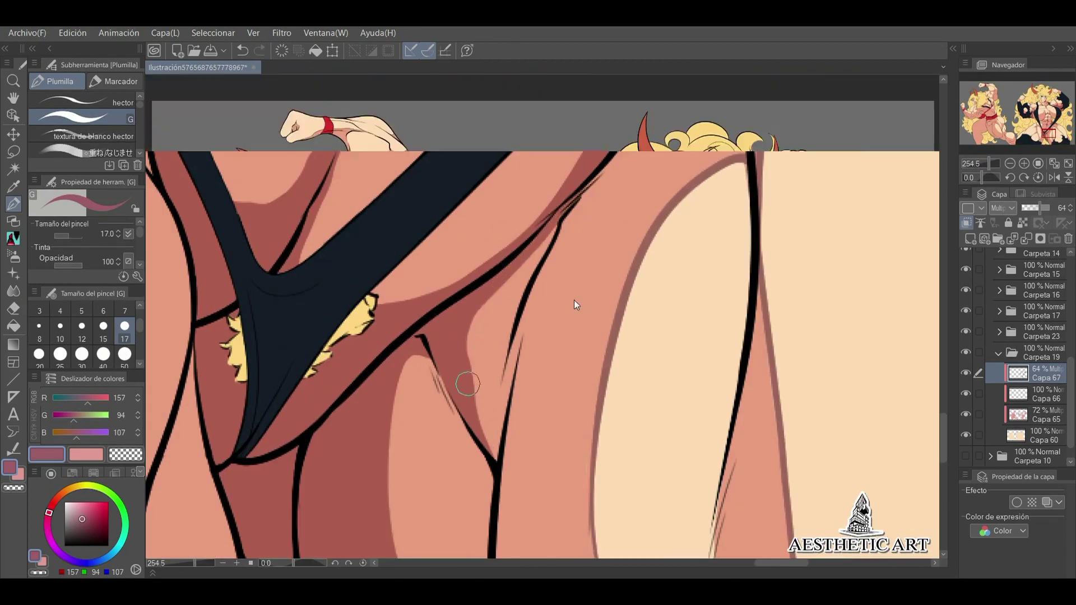
pyautogui.scroll(4, 553, 242)
pyautogui.click(1053, 126)
pyautogui.moveTo(616, 252); pyautogui.dragTo(542, 310)
pyautogui.scroll(2, 543, 311)
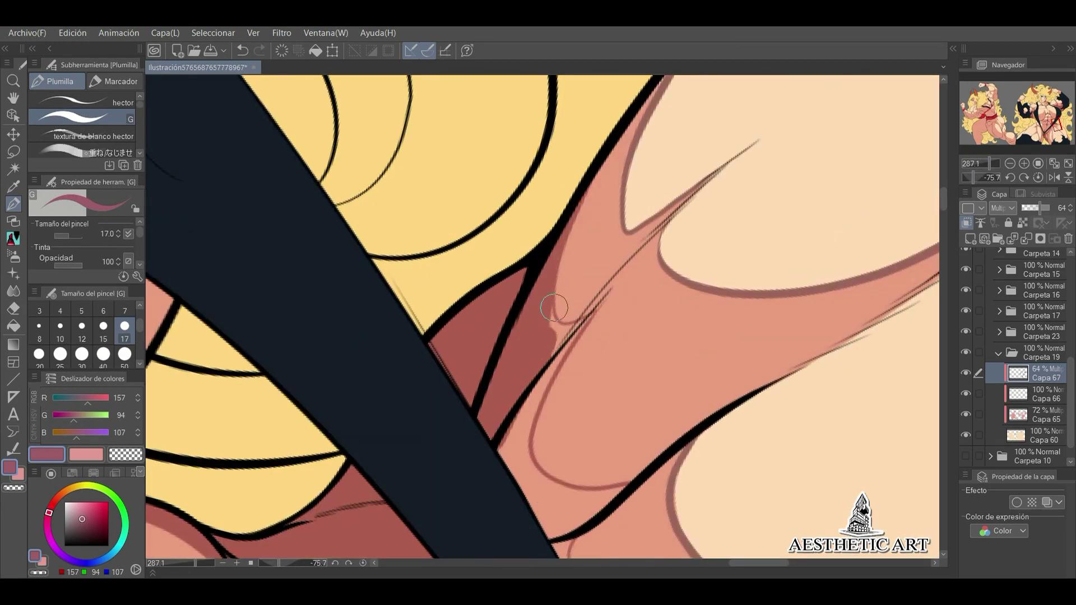
pyautogui.hotkey('ctrl', '@')
pyautogui.moveTo(568, 345)
pyautogui.mouseDown()
pyautogui.moveTo(576, 262)
pyautogui.moveTo(474, 308)
pyautogui.moveTo(470, 350)
pyautogui.mouseUp()
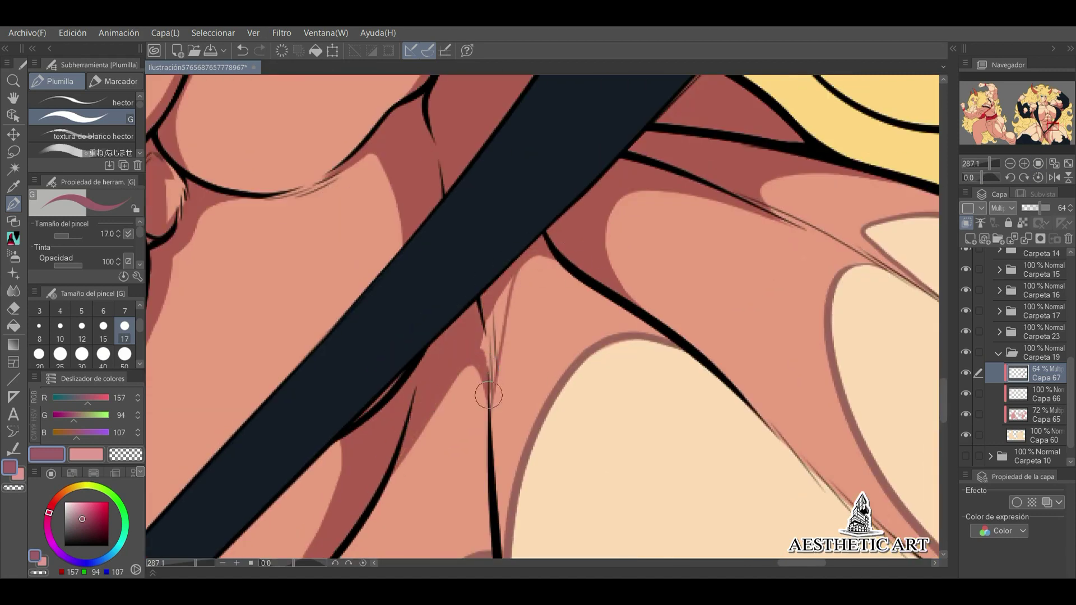
# - Paint deep shadows along the front-view figure's left-hand hip crease and the upper part of the inner thigh
pyautogui.scroll(-5, 1021, 122)
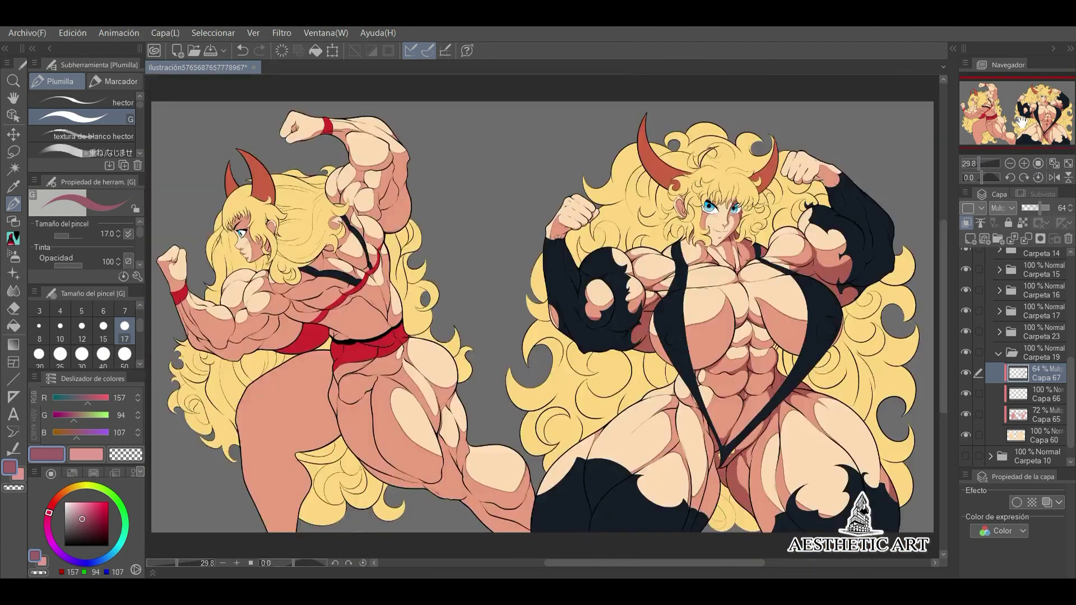
pyautogui.scroll(4, 1021, 122)
pyautogui.scroll(-5, 568, 262)
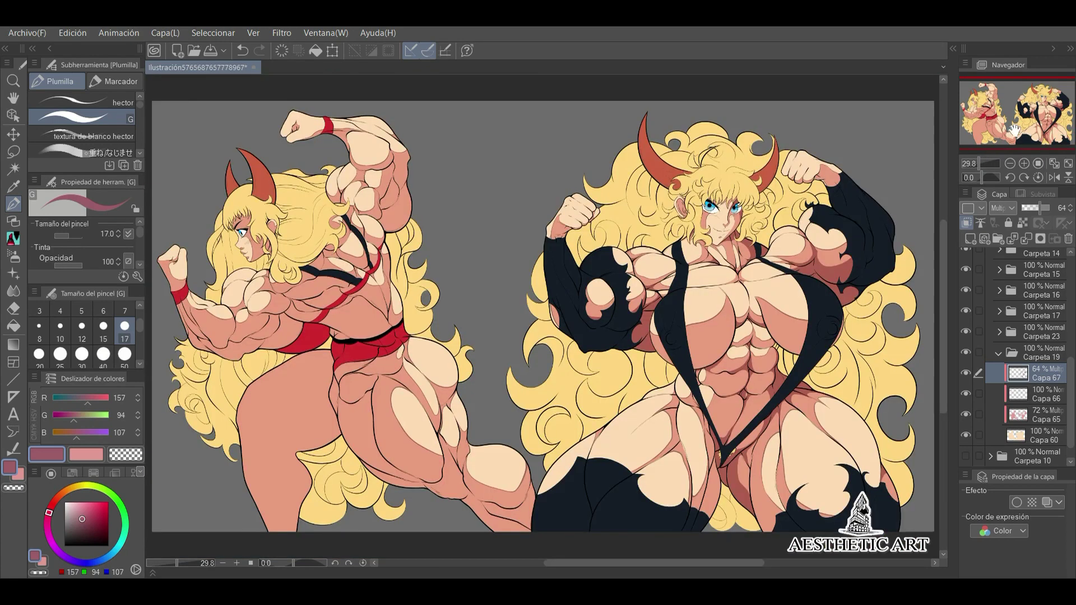
pyautogui.scroll(5, 528, 358)
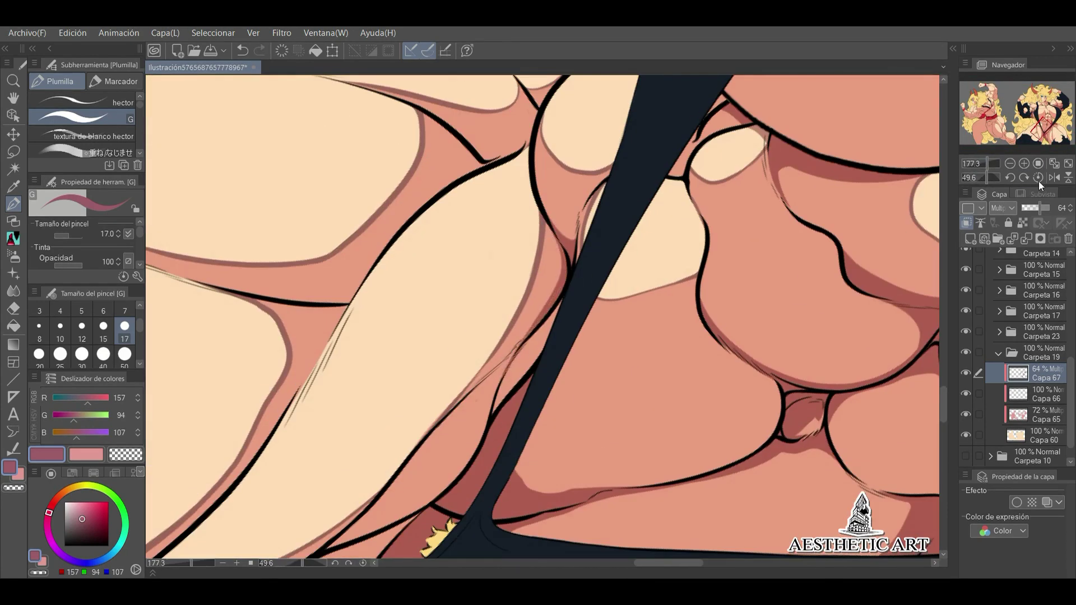
pyautogui.click(1038, 179)
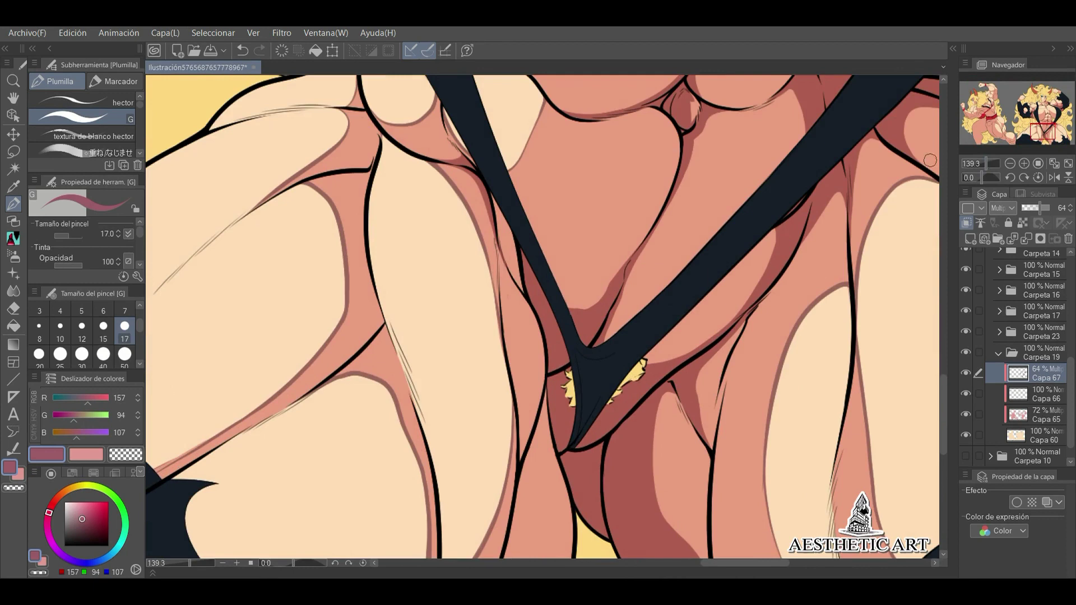
pyautogui.scroll(-3, 507, 211)
pyautogui.scroll(-4, 558, 321)
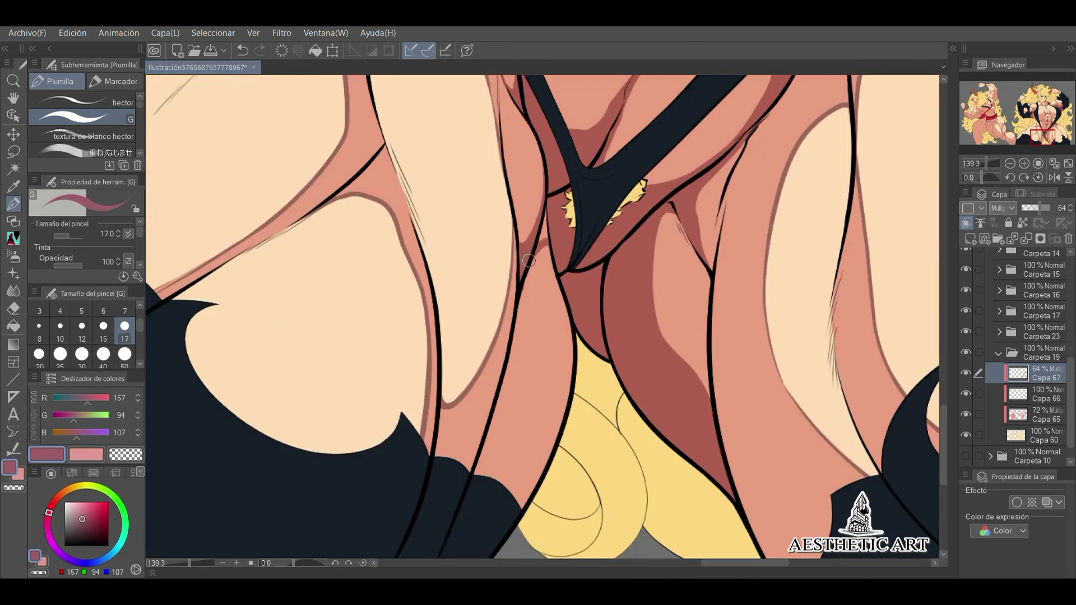
pyautogui.moveTo(560, 313); pyautogui.dragTo(576, 307)
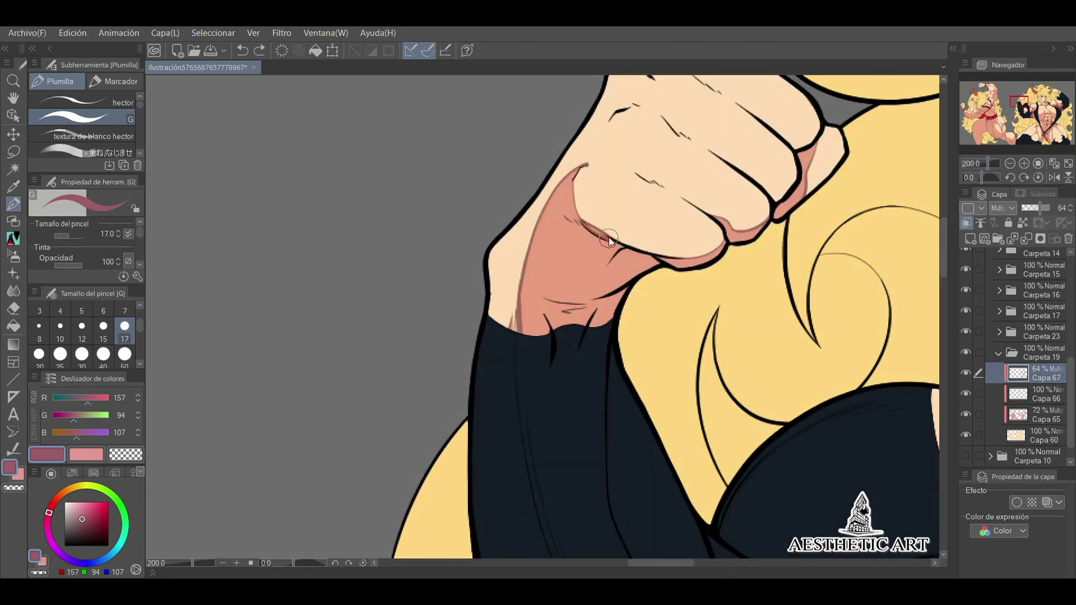
# - Paint deep shadows on the front-view figure's left-hand wrist crease and inside the left-hand ear
pyautogui.moveTo(610, 241); pyautogui.dragTo(594, 234)
pyautogui.scroll(3, 564, 293)
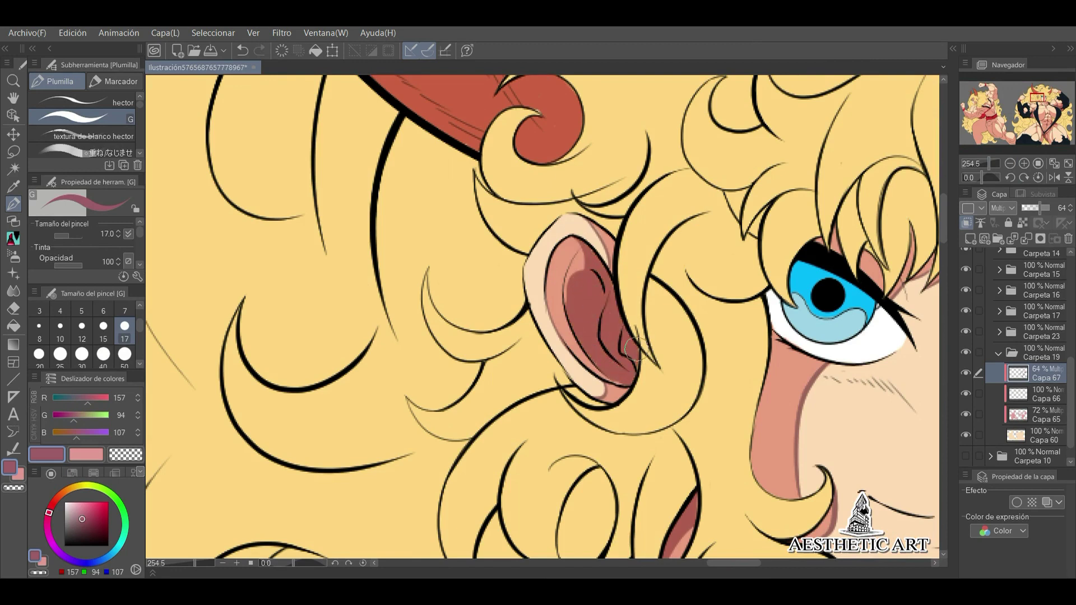
pyautogui.moveTo(632, 351); pyautogui.dragTo(534, 361)
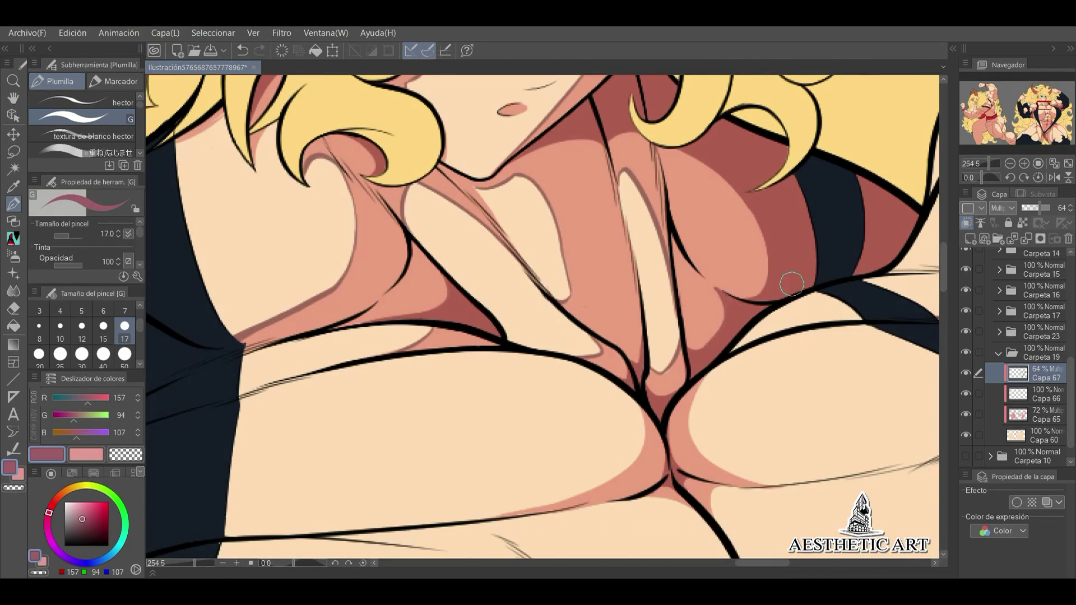
# - Fill the underside of the back-view figure's raised upper arm with deep shadow, from below the elbow down to the hair
pyautogui.press('h')
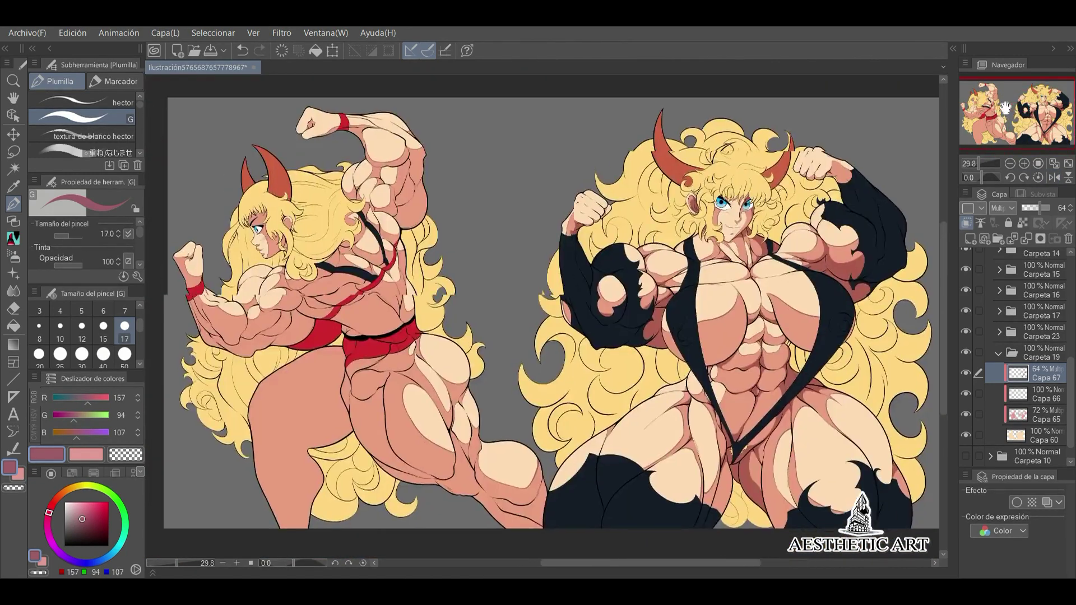
pyautogui.scroll(10, 623, 208)
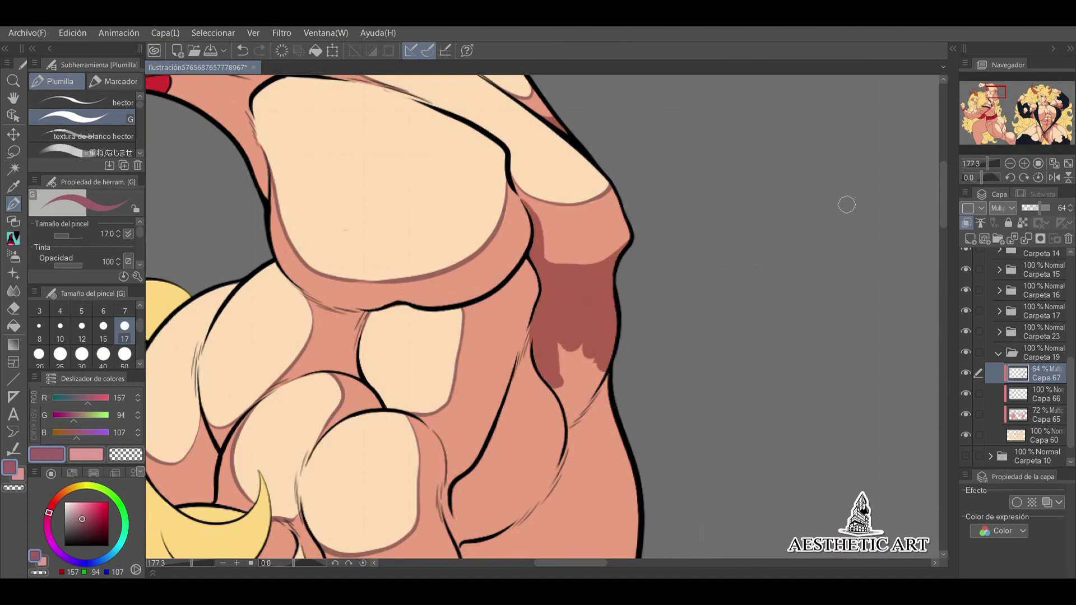
pyautogui.moveTo(582, 403); pyautogui.dragTo(583, 225)
pyautogui.moveTo(588, 168); pyautogui.dragTo(566, 219)
pyautogui.moveTo(470, 429); pyautogui.dragTo(438, 364)
pyautogui.moveTo(561, 269); pyautogui.dragTo(454, 382)
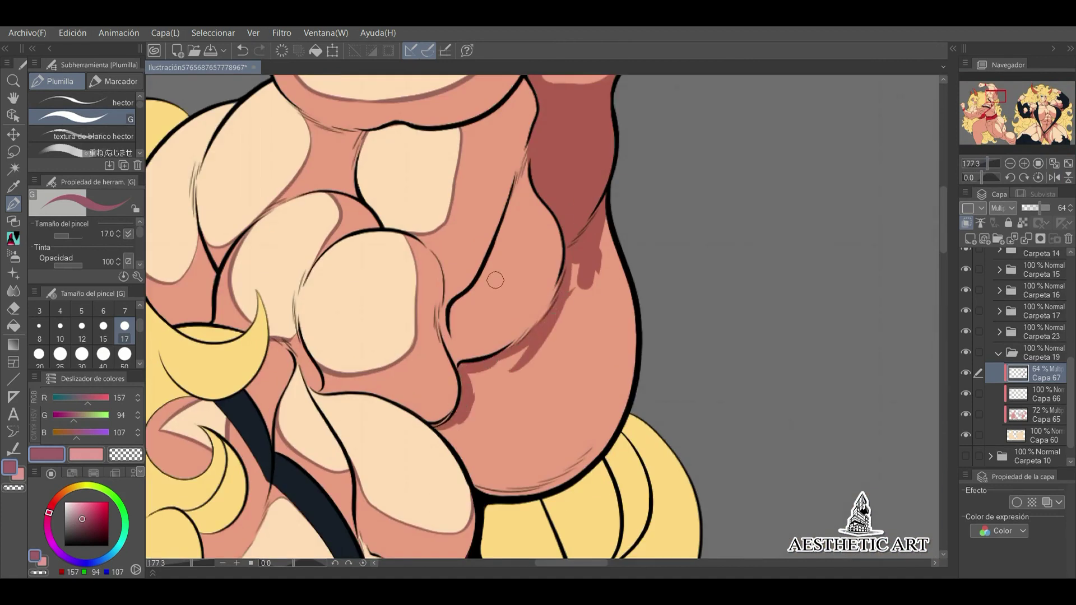
pyautogui.moveTo(493, 494); pyautogui.dragTo(465, 381)
pyautogui.moveTo(521, 522); pyautogui.dragTo(540, 348)
pyautogui.moveTo(628, 477); pyautogui.dragTo(571, 272)
# - Paint deep shadow along the inner edge of the oval muscle on the back-view figure's raised upper arm
pyautogui.scroll(3, 463, 160)
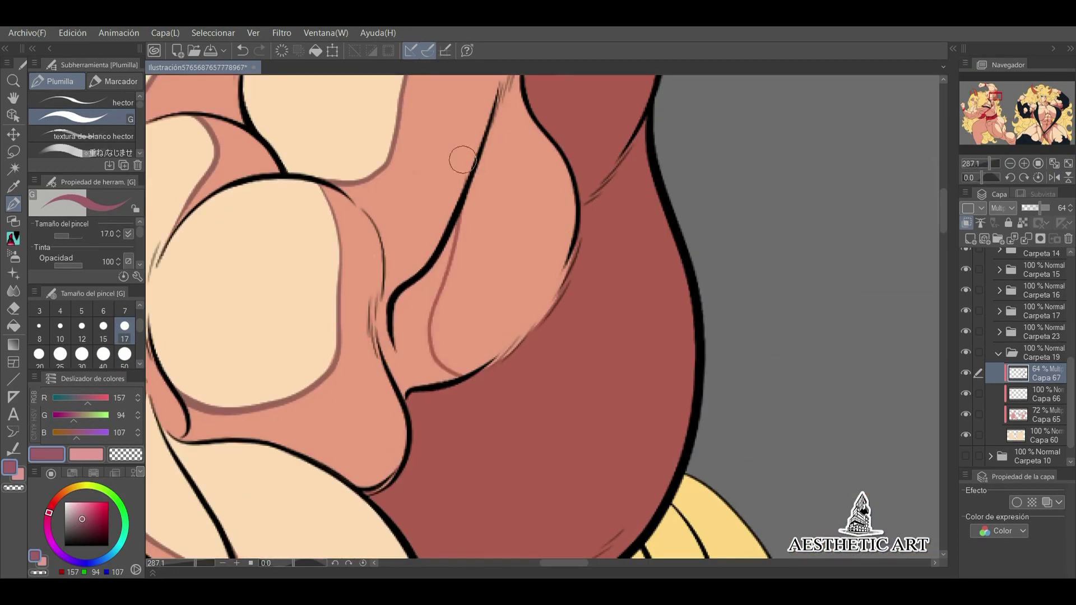
pyautogui.moveTo(454, 213); pyautogui.dragTo(392, 386)
pyautogui.moveTo(496, 104); pyautogui.dragTo(417, 398)
pyautogui.scroll(-3, 516, 286)
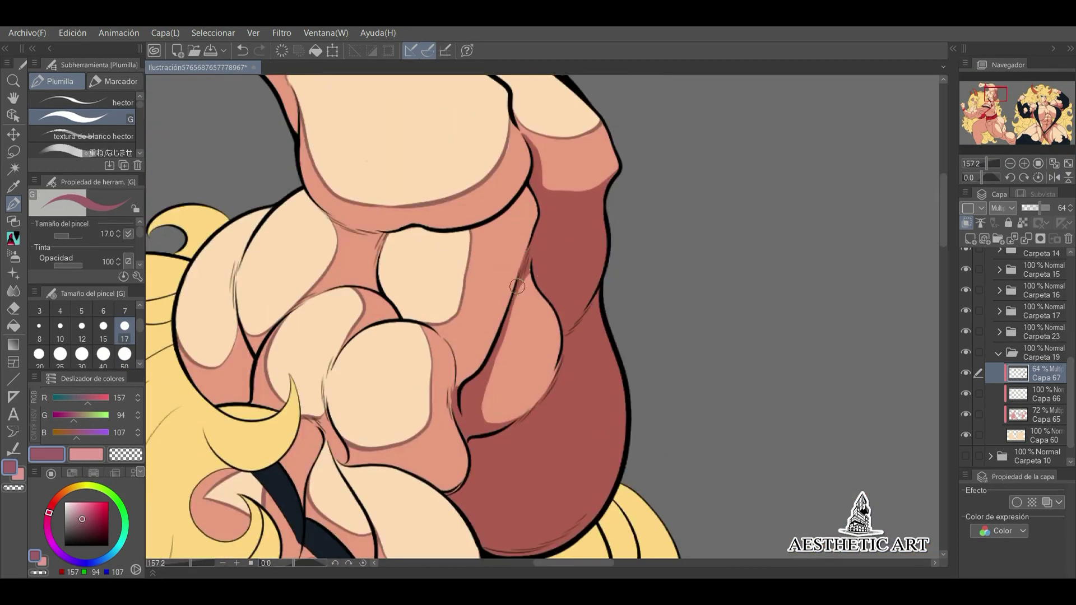
# - Paint deep shadows under the back-view figure's rounded shoulder muscle and along the lower and outer edges of the adjoining arm muscle
pyautogui.moveTo(516, 286); pyautogui.dragTo(986, 152)
pyautogui.scroll(2, 413, 334)
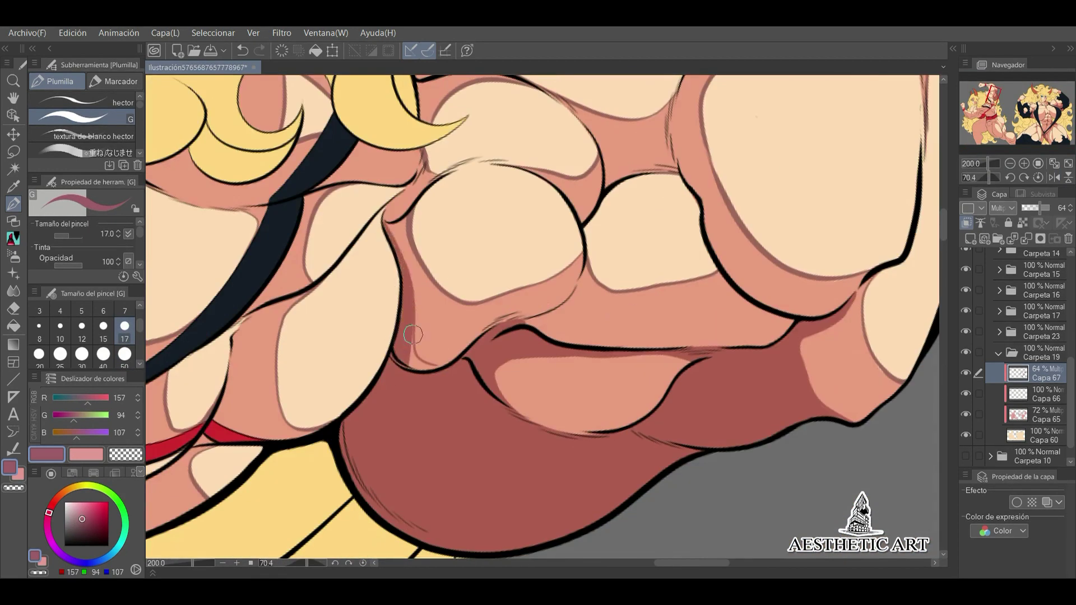
pyautogui.scroll(2, 413, 334)
pyautogui.moveTo(534, 267)
pyautogui.mouseDown()
pyautogui.moveTo(594, 252)
pyautogui.moveTo(644, 168)
pyautogui.mouseUp()
pyautogui.scroll(-5, 644, 168)
pyautogui.scroll(5, 511, 317)
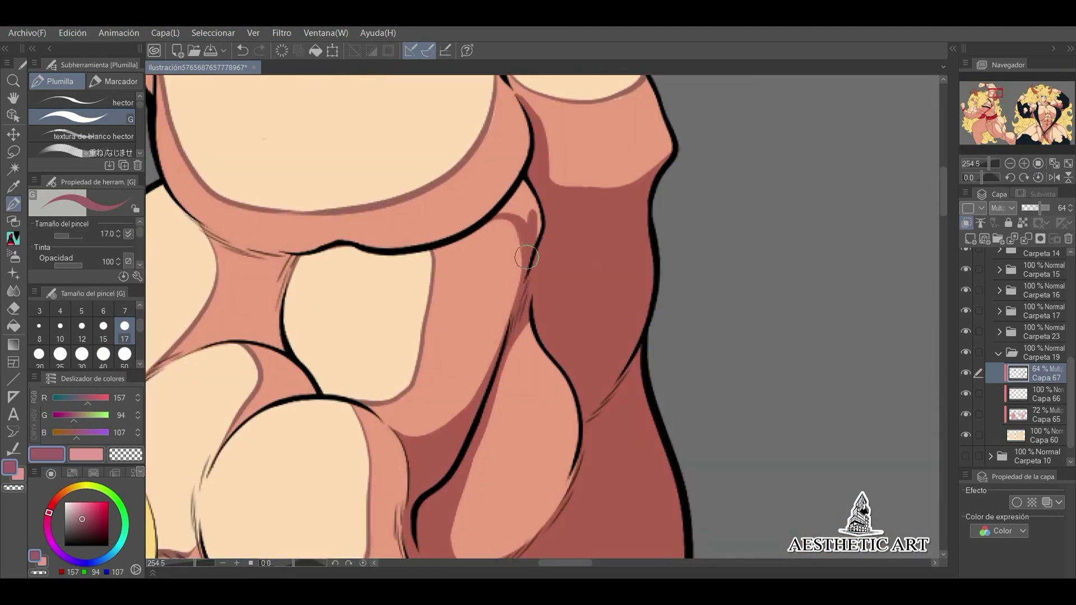
# - Paint deep shadows in the creases between the back-view figure's raised shoulder muscles next to the hair
pyautogui.click(1054, 163)
pyautogui.scroll(6, 526, 230)
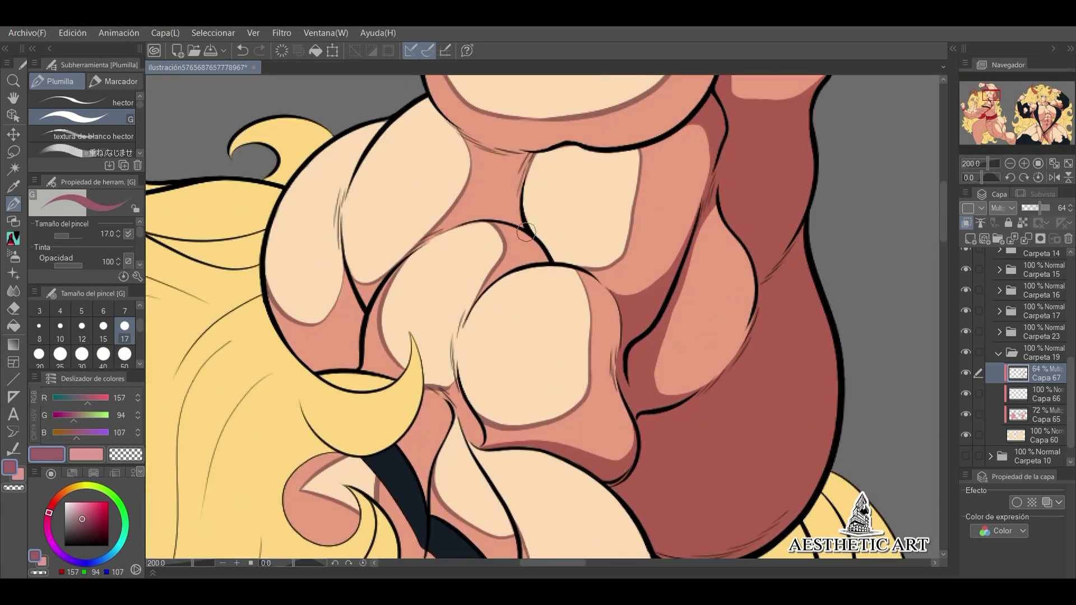
pyautogui.scroll(1, 566, 237)
pyautogui.moveTo(459, 391); pyautogui.dragTo(491, 298)
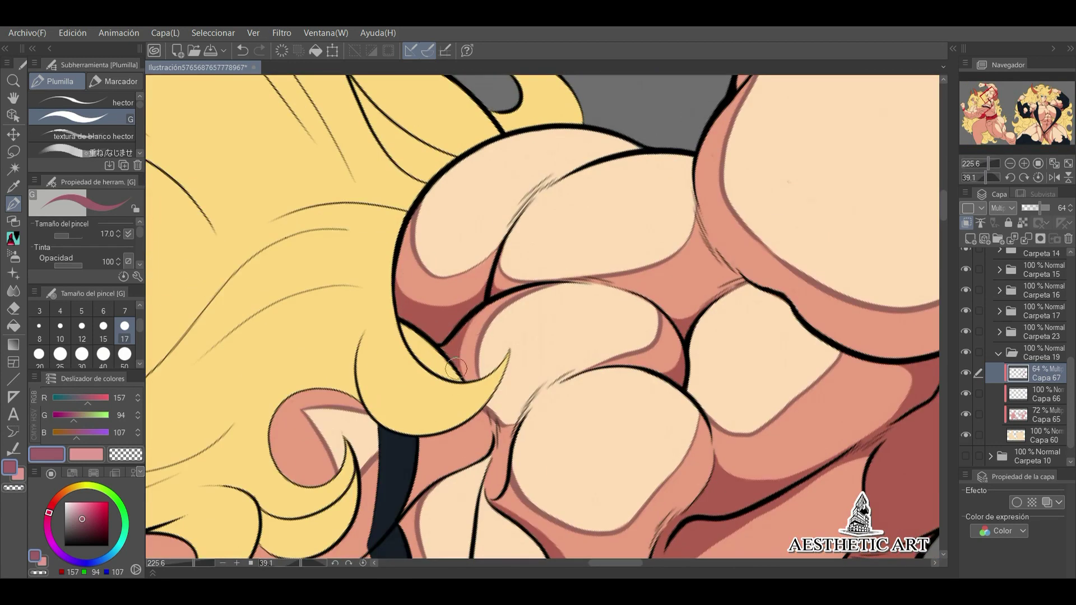
# - Paint deep shadows on the back-view figure's upper back under the hair curls
pyautogui.click(1054, 163)
pyautogui.scroll(4, 535, 266)
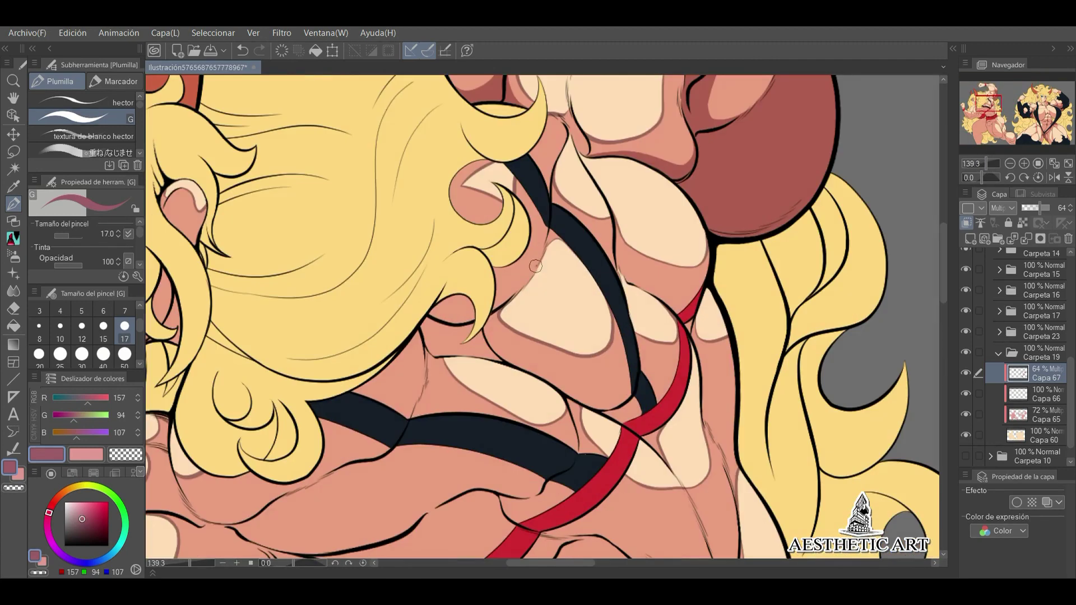
pyautogui.scroll(4, 535, 267)
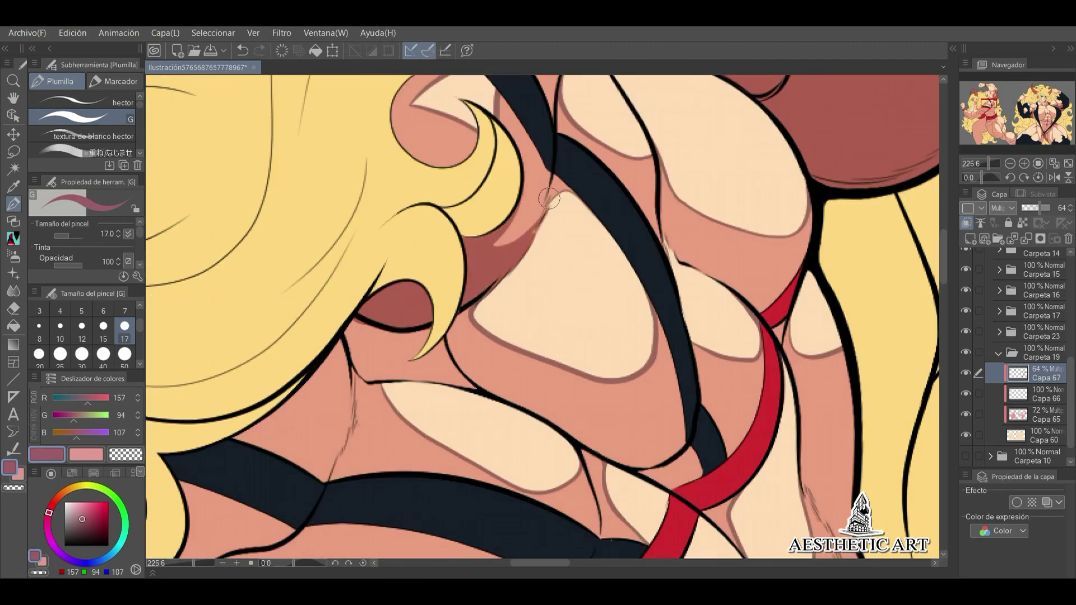
# - Paint deep shadows along the edges of the back-view figure's shoulder-blade muscles beside the upper dark strap
pyautogui.scroll(-5, 983, 169)
pyautogui.scroll(5, 982, 170)
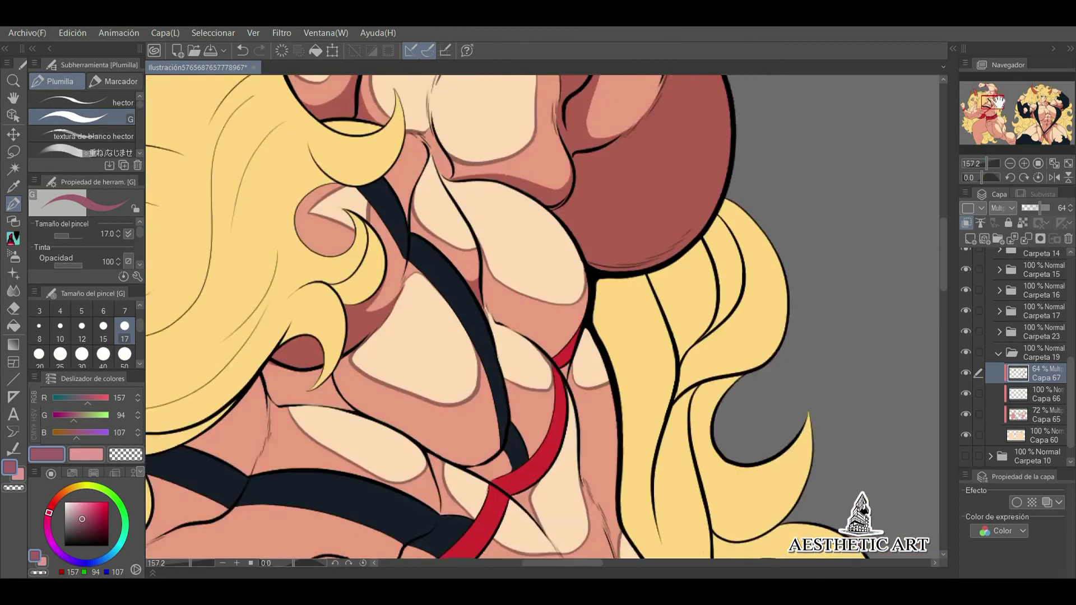
pyautogui.scroll(-5, 473, 300)
pyautogui.scroll(5, 474, 300)
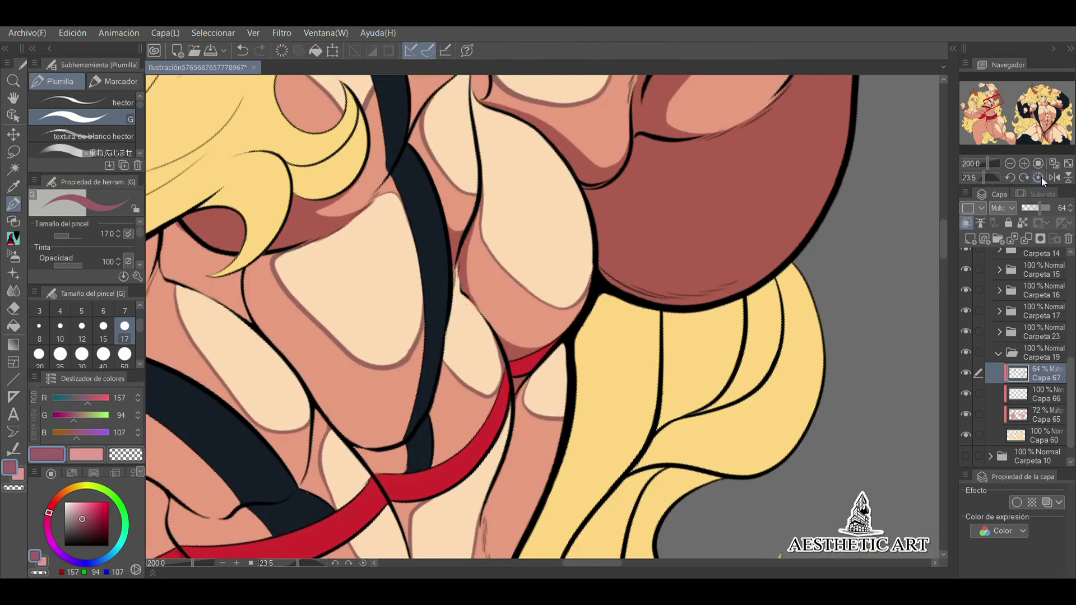
# - Outline deep shadow shapes on the back-view figure's middle and lower back muscles around the crossing straps
pyautogui.click(1039, 177)
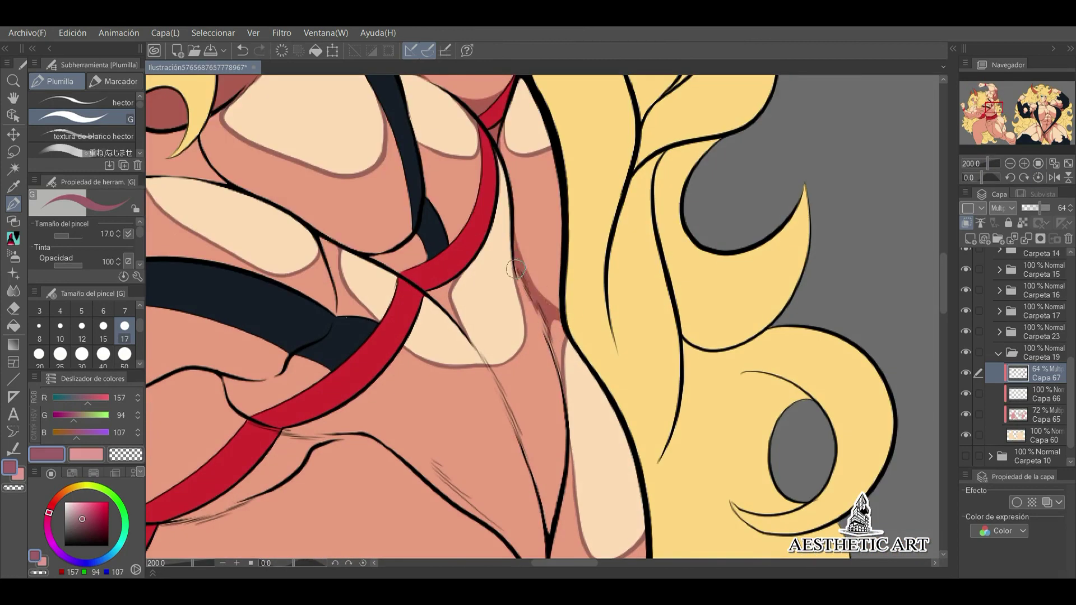
pyautogui.scroll(-5, 516, 270)
pyautogui.scroll(6, 506, 359)
pyautogui.moveTo(514, 374)
pyautogui.mouseDown()
pyautogui.moveTo(550, 208)
pyautogui.moveTo(482, 235)
pyautogui.moveTo(440, 333)
pyautogui.moveTo(406, 359)
pyautogui.moveTo(279, 340)
pyautogui.mouseUp()
pyautogui.moveTo(992, 163)
pyautogui.mouseDown()
pyautogui.moveTo(972, 163)
pyautogui.moveTo(988, 163)
pyautogui.mouseUp()
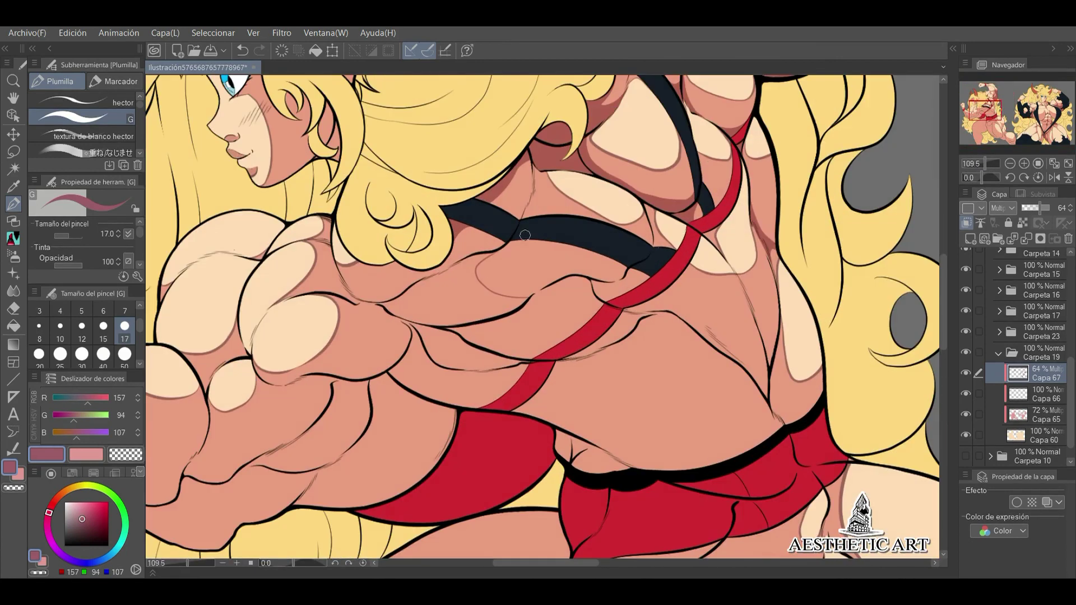
# - Paint deep shadows on the back-view figure's back muscles beneath the hair curls and the lower dark strap
pyautogui.scroll(4, 699, 330)
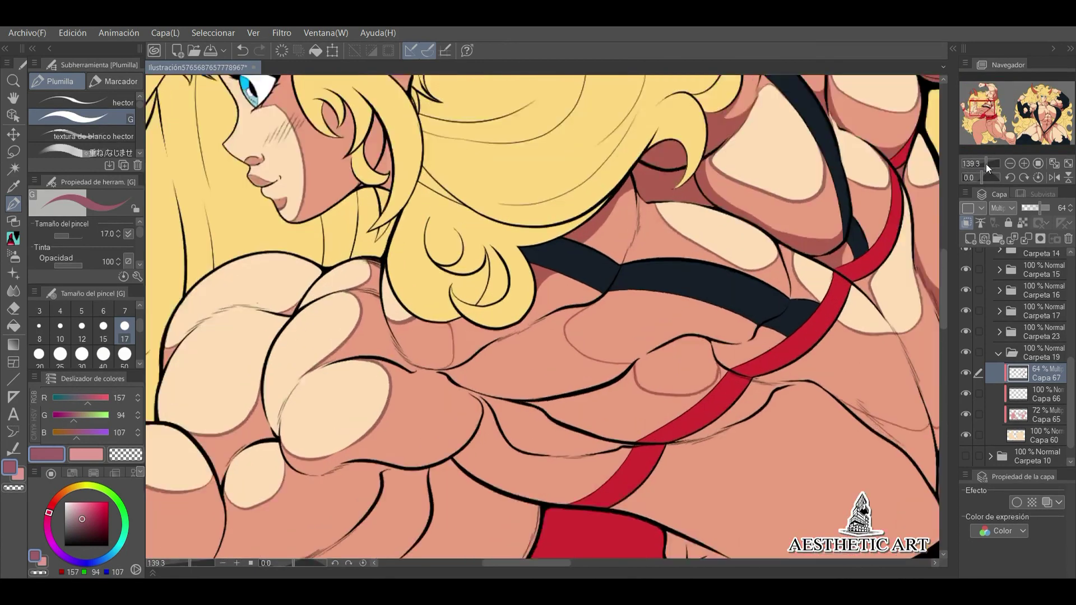
pyautogui.moveTo(421, 336); pyautogui.dragTo(476, 387)
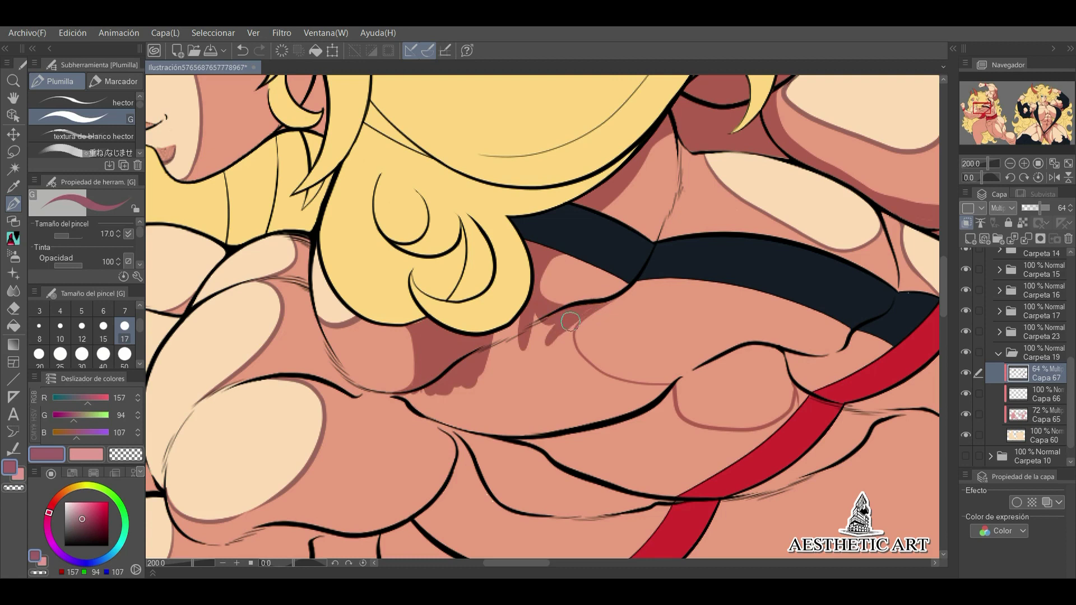
pyautogui.moveTo(977, 180); pyautogui.dragTo(988, 178)
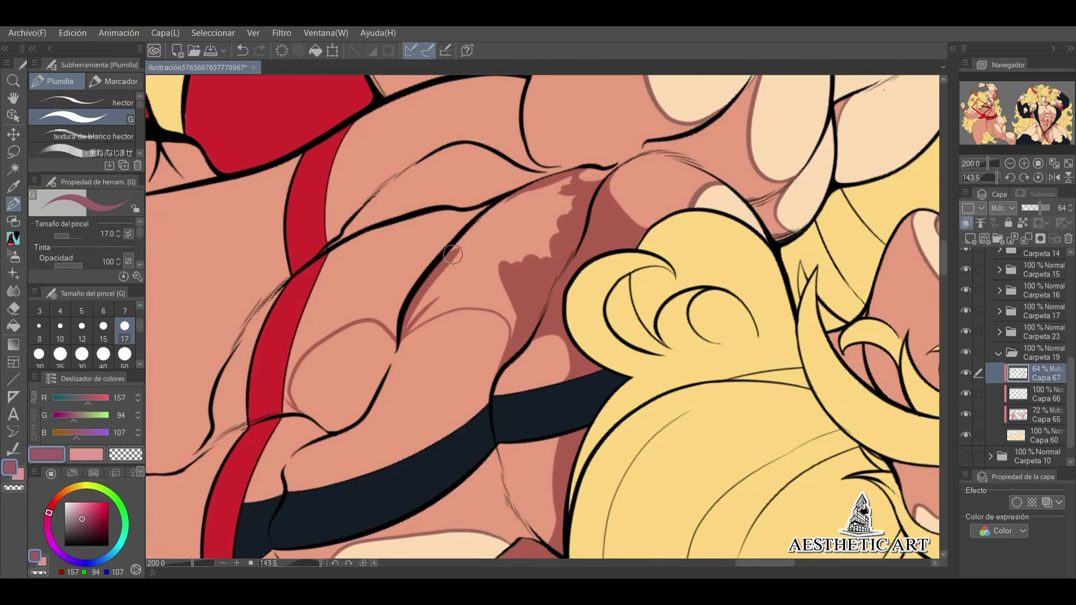
pyautogui.moveTo(449, 263); pyautogui.dragTo(572, 191)
pyautogui.moveTo(415, 319); pyautogui.dragTo(493, 269)
pyautogui.moveTo(504, 353); pyautogui.dragTo(487, 403)
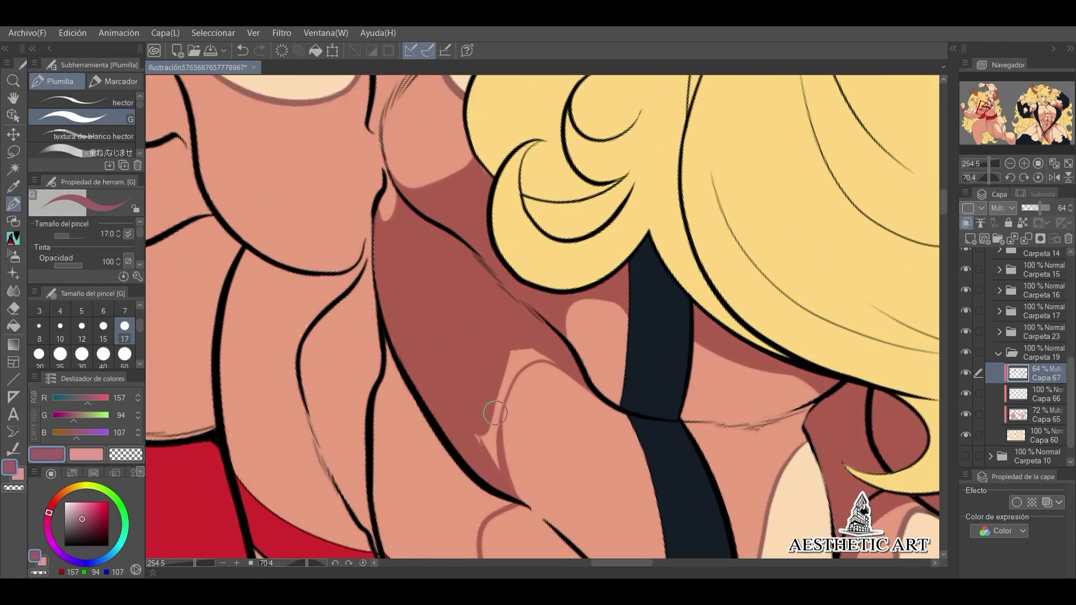
# - Fill deep shadows around the rounded back muscle beside the red strap and along the ribs on both sides of the strap
pyautogui.hotkey('ctrl', '@')
pyautogui.moveTo(421, 343); pyautogui.dragTo(557, 387)
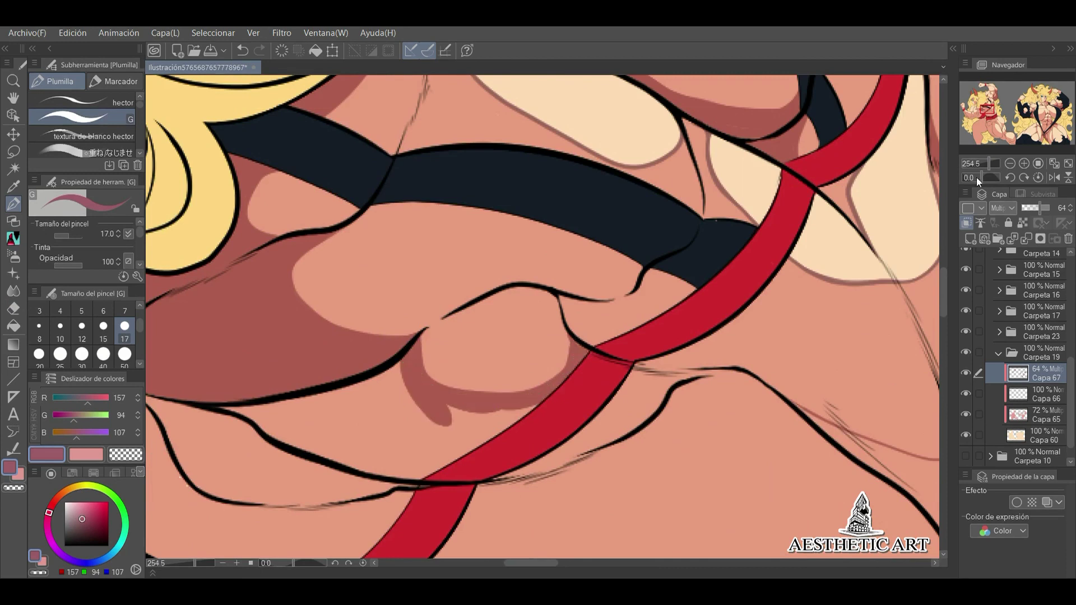
pyautogui.moveTo(977, 181); pyautogui.dragTo(989, 178)
pyautogui.moveTo(437, 314); pyautogui.dragTo(403, 409)
pyautogui.moveTo(420, 353); pyautogui.dragTo(409, 230)
pyautogui.moveTo(515, 252)
pyautogui.mouseDown()
pyautogui.moveTo(493, 120)
pyautogui.moveTo(447, 348)
pyautogui.moveTo(561, 223)
pyautogui.mouseUp()
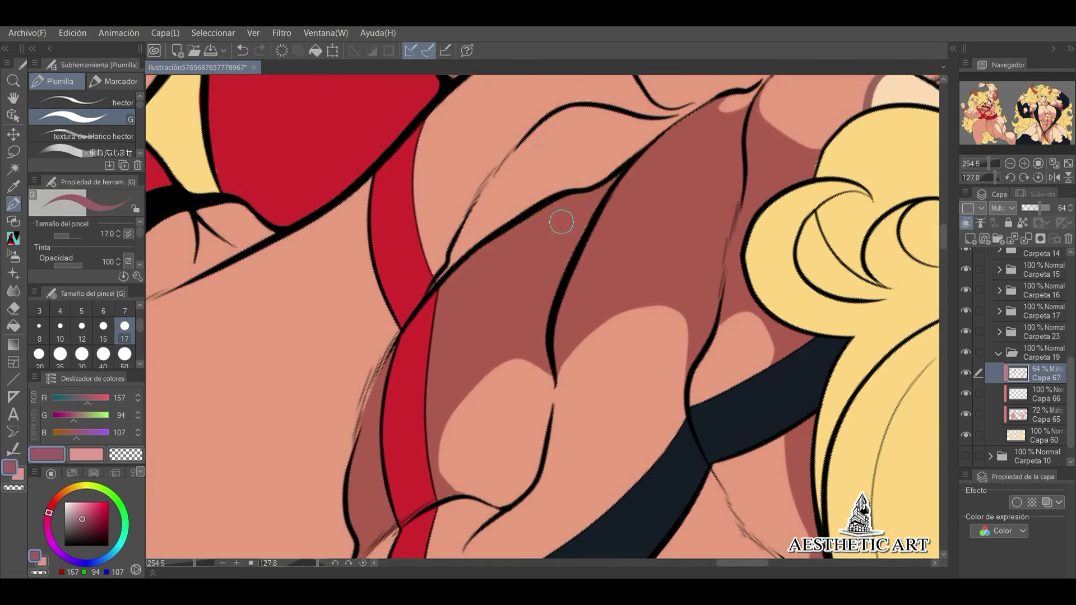
# - Paint deep shadows on the back-view figure's flank muscles between the armpit and the lower end of the red strap
pyautogui.hotkey('ctrl', '@')
pyautogui.scroll(-2, 562, 222)
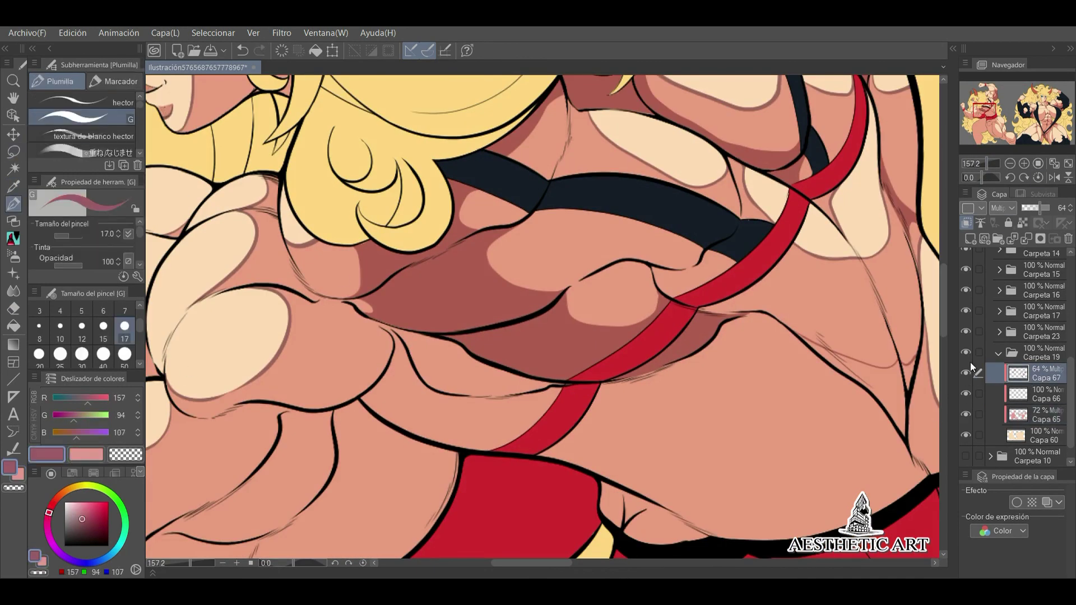
pyautogui.scroll(2, 477, 338)
pyautogui.moveTo(527, 386); pyautogui.dragTo(524, 280)
pyautogui.moveTo(504, 488); pyautogui.dragTo(467, 348)
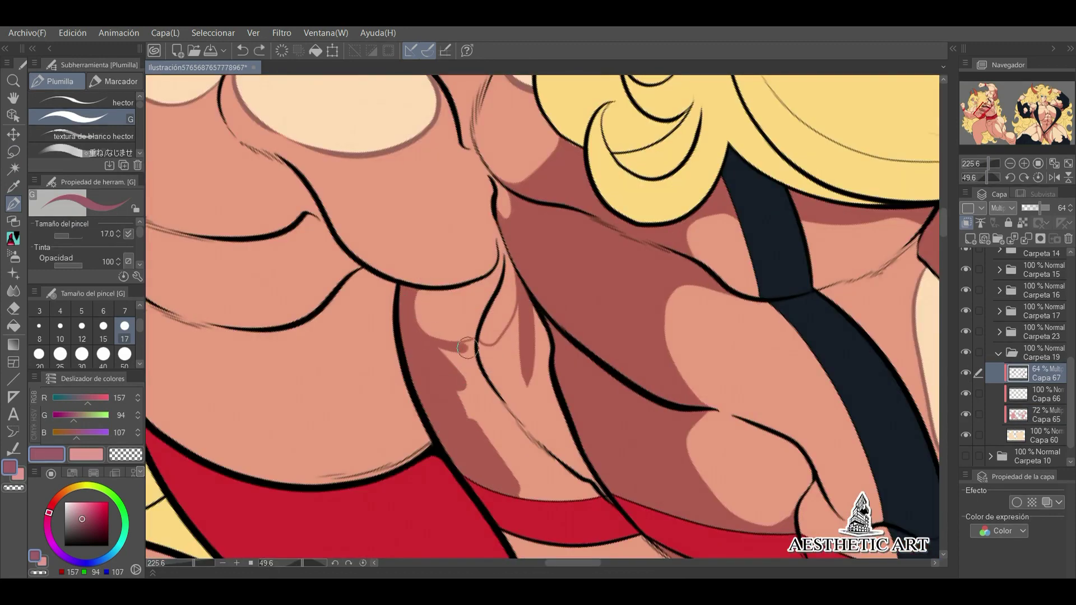
pyautogui.moveTo(526, 302); pyautogui.dragTo(508, 481)
# - Fill the back-view figure's lower back above the black waistband with deep shadow and shade the edge beside the spine crease
pyautogui.scroll(-5, 504, 280)
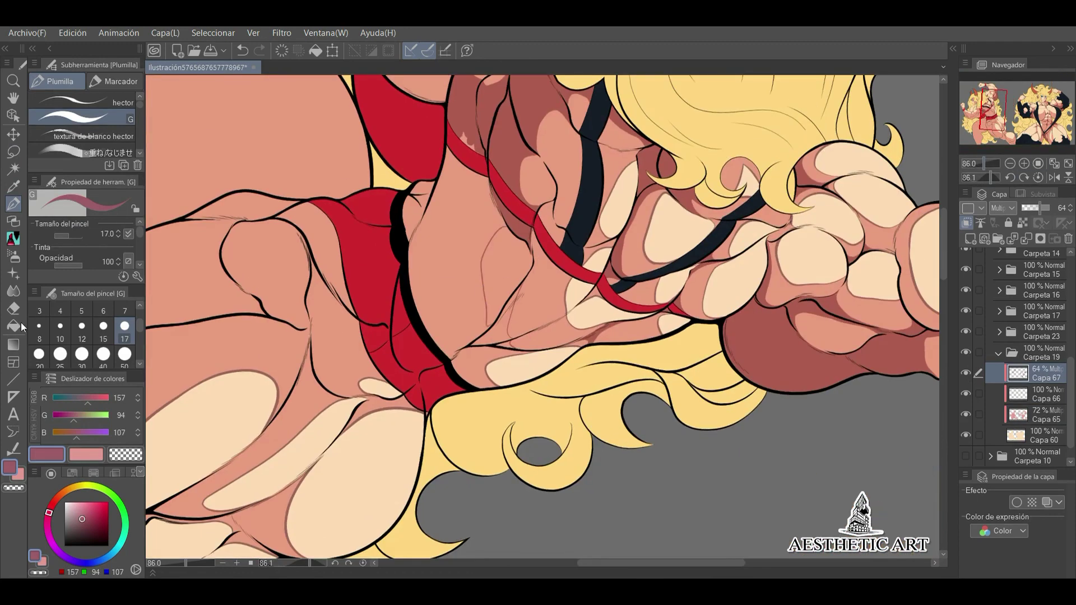
pyautogui.moveTo(465, 336); pyautogui.dragTo(486, 183)
pyautogui.click(1039, 179)
pyautogui.scroll(3, 579, 432)
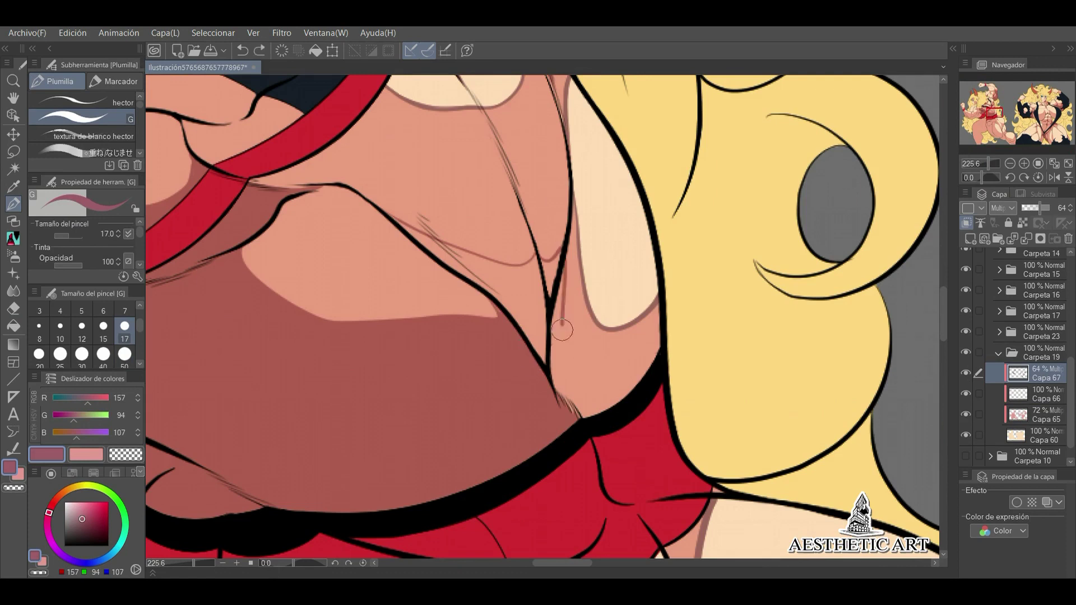
pyautogui.scroll(-3, 565, 286)
pyautogui.moveTo(751, 196); pyautogui.dragTo(682, 161)
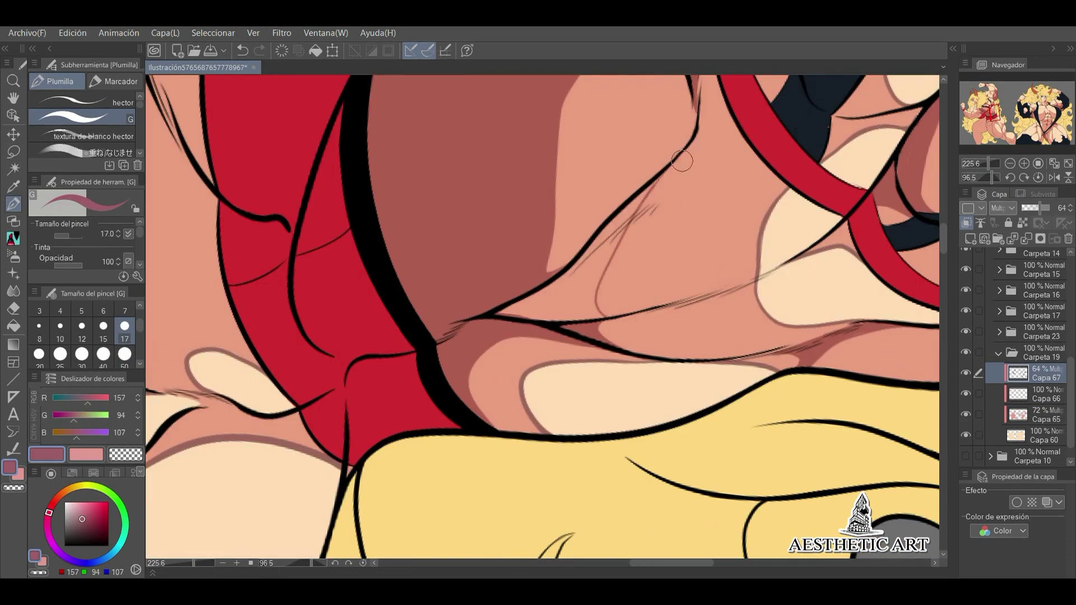
pyautogui.click(1038, 179)
# - Paint deep shadows along the inner and lower edges of the lowered arm's rounded shoulder muscle and in the adjoining creases
pyautogui.moveTo(990, 164); pyautogui.dragTo(975, 178)
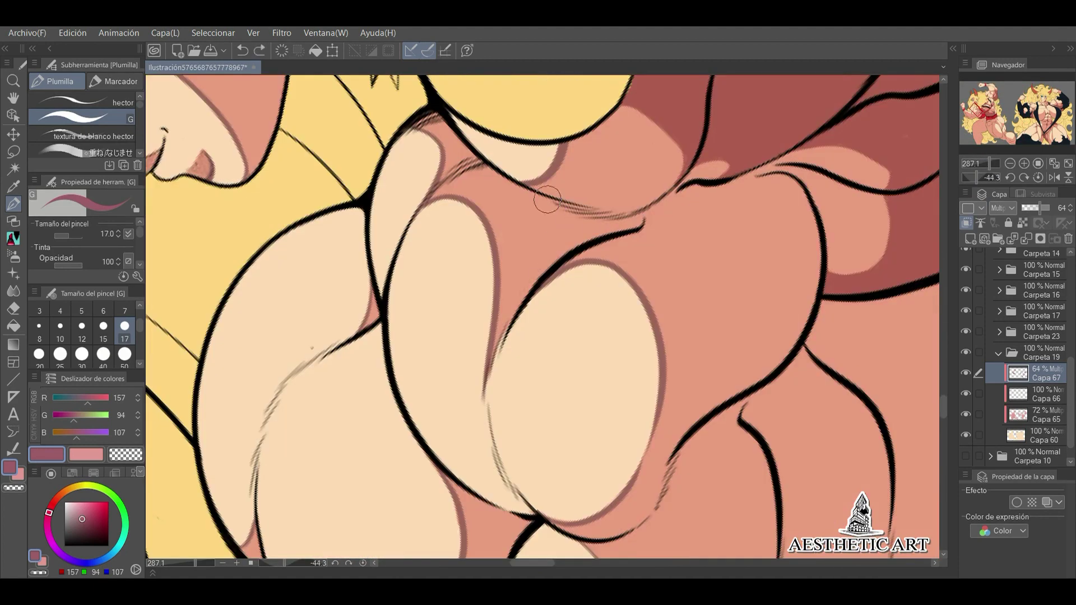
pyautogui.click(1034, 165)
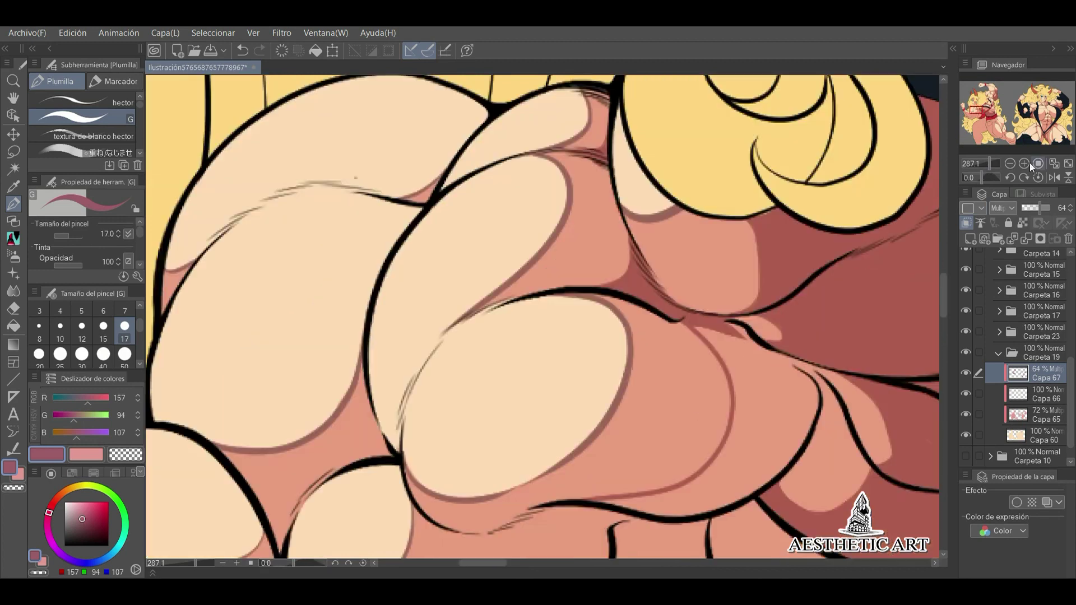
pyautogui.moveTo(835, 331); pyautogui.dragTo(580, 224)
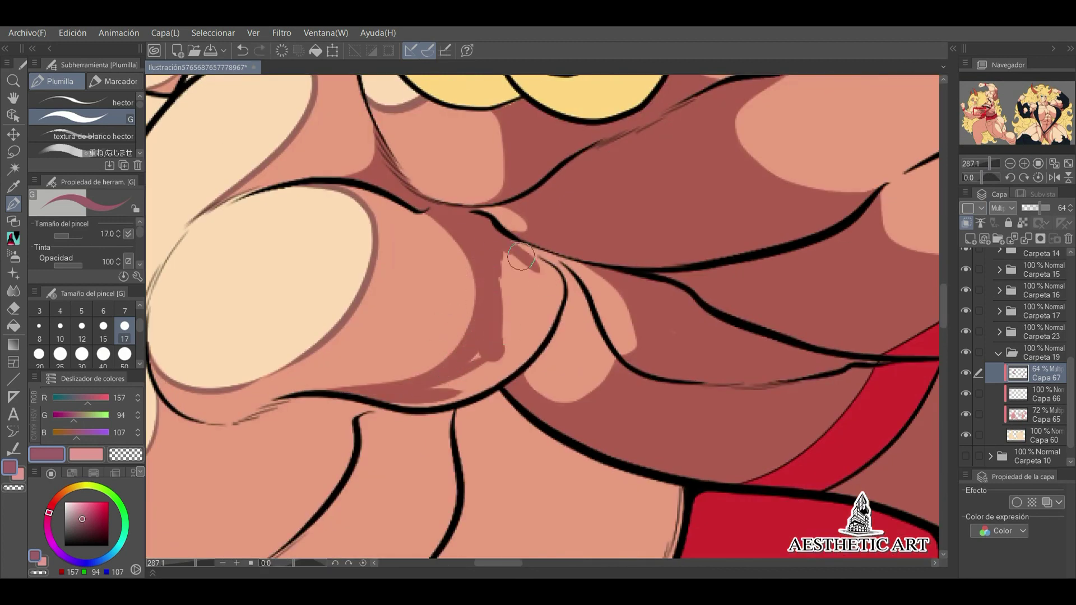
pyautogui.moveTo(562, 272); pyautogui.dragTo(532, 309)
# - Flip the canvas view horizontally and outline deep shadow shapes on the back-view figure's lowered flexed arm and forearm
pyautogui.moveTo(985, 166); pyautogui.dragTo(978, 163)
pyautogui.click(1054, 177)
pyautogui.scroll(2, 784, 183)
pyautogui.moveTo(561, 352); pyautogui.dragTo(458, 330)
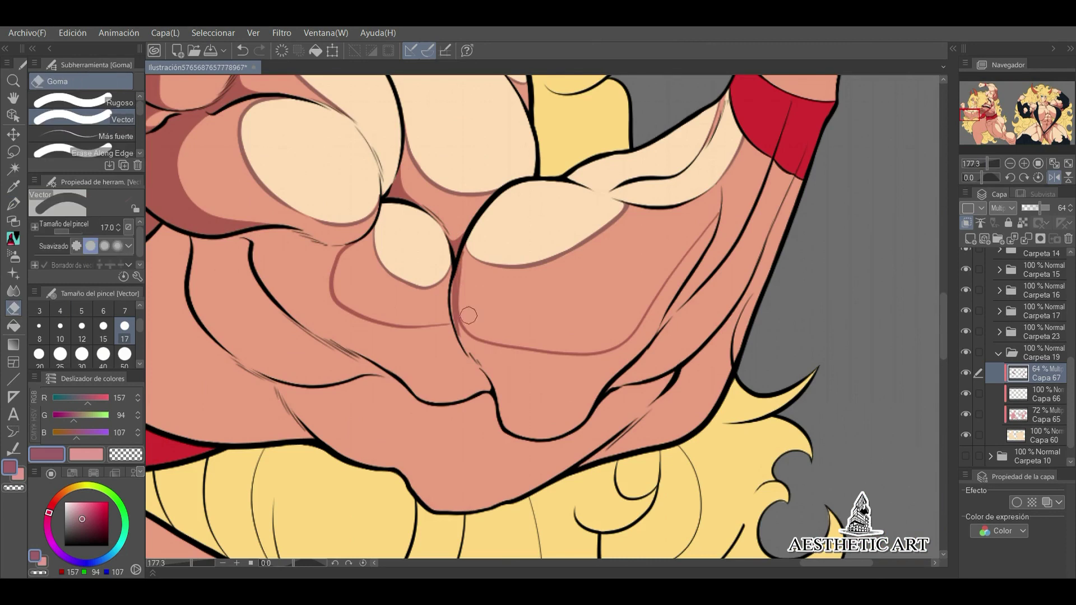
# - Fill the underside of the lowered flexed arm, from armpit to elbow, with deep shadow, using a 50 px brush for large areas
pyautogui.press('-')
pyautogui.press('-')
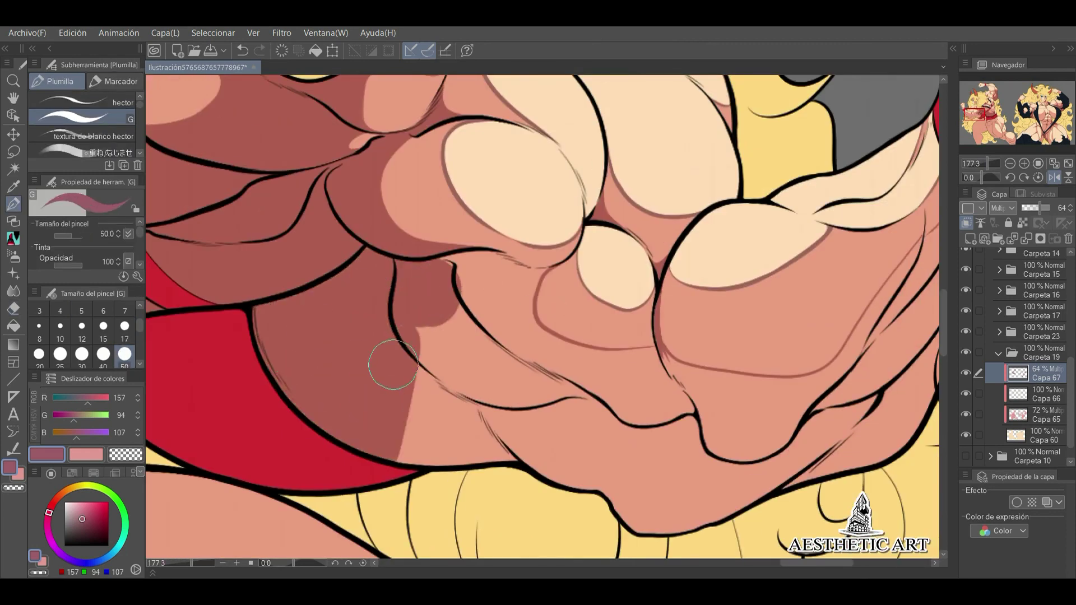
pyautogui.press('-')
pyautogui.press('-')
pyautogui.moveTo(454, 336); pyautogui.dragTo(602, 330)
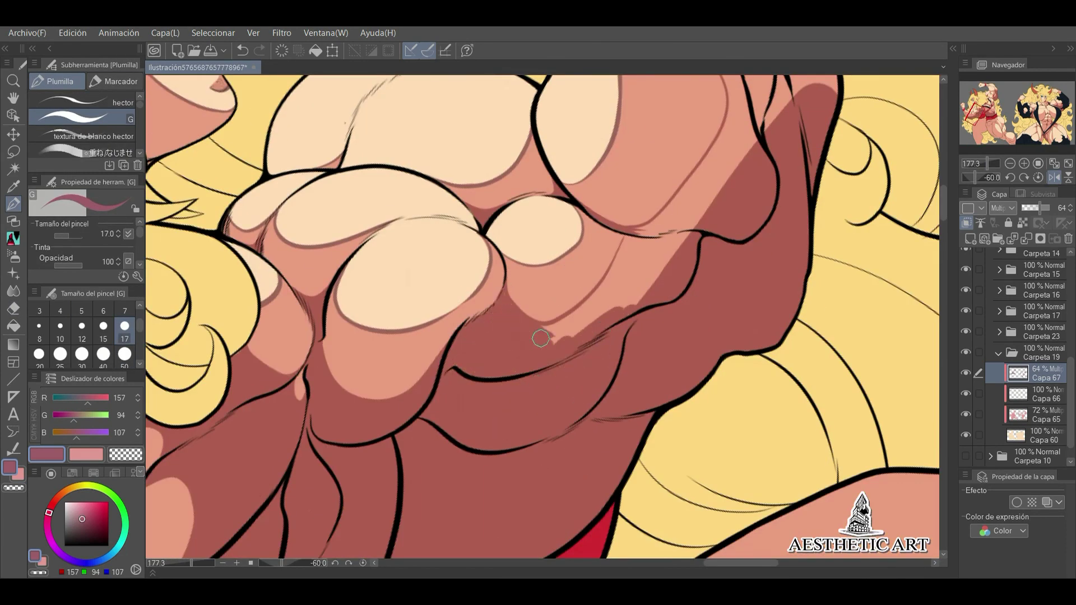
pyautogui.press('=')
pyautogui.press('=')
pyautogui.press('=')
pyautogui.press('=')
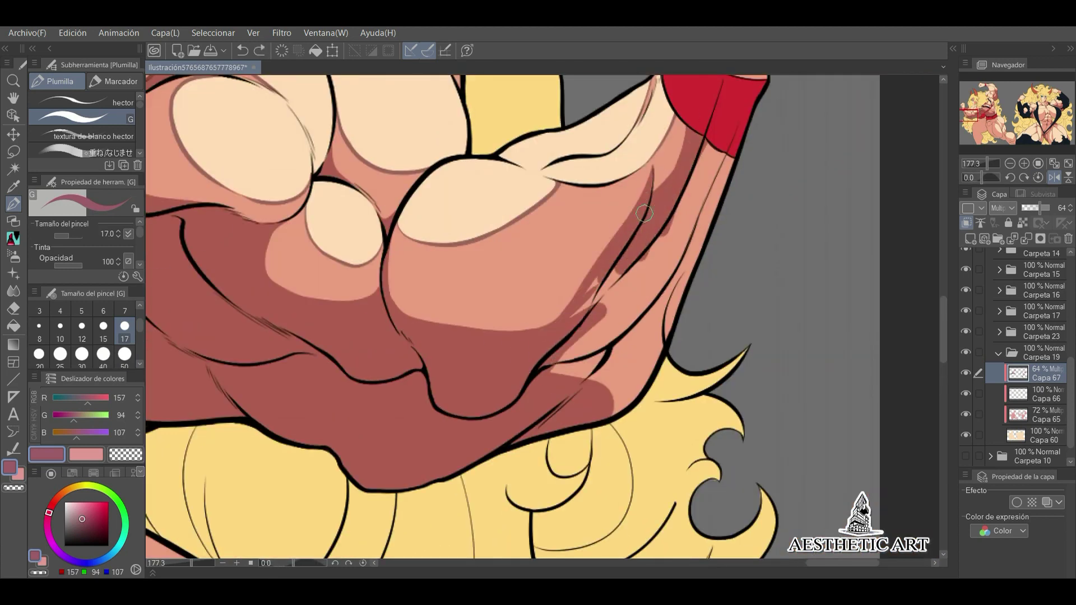
# - Paint deep shadows along the lowered arm's outer forearm and the wrist edge above the red wristband
pyautogui.moveTo(644, 213); pyautogui.dragTo(560, 373)
pyautogui.moveTo(693, 213); pyautogui.dragTo(469, 434)
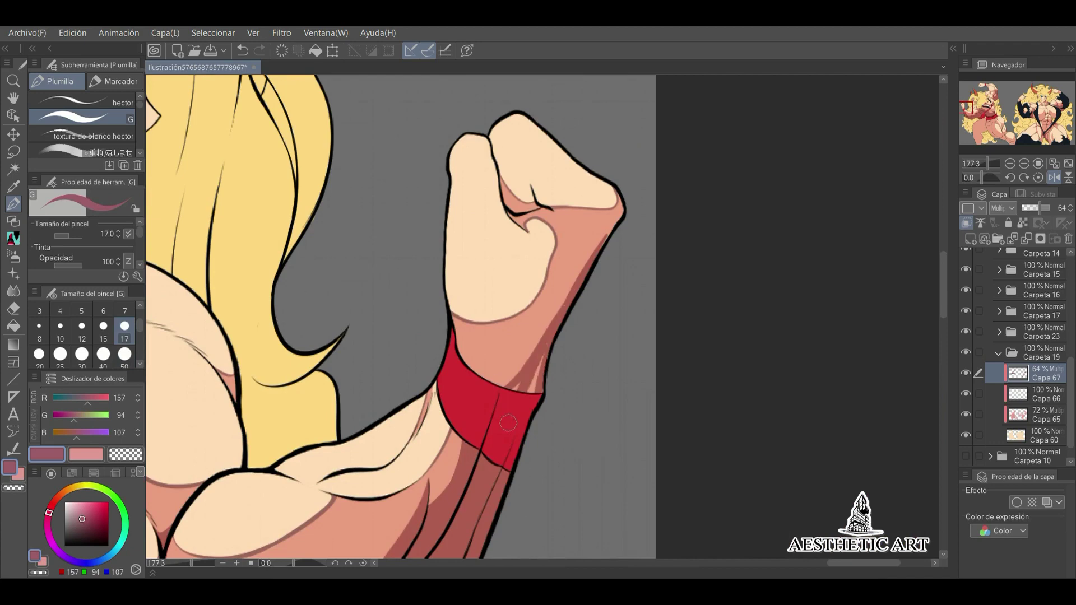
pyautogui.scroll(-3, 983, 118)
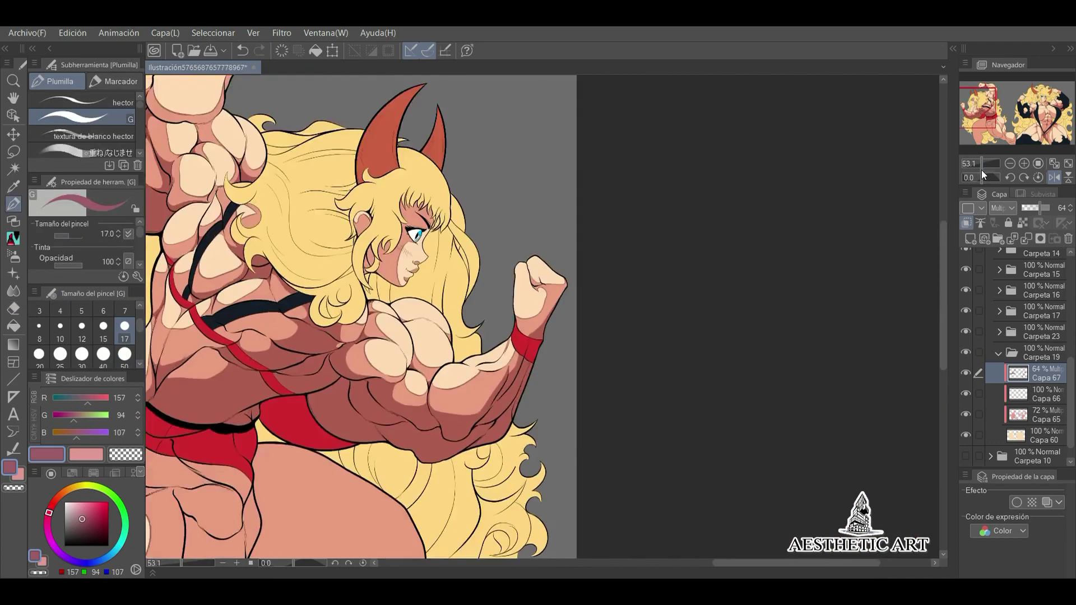
pyautogui.scroll(-3, 984, 117)
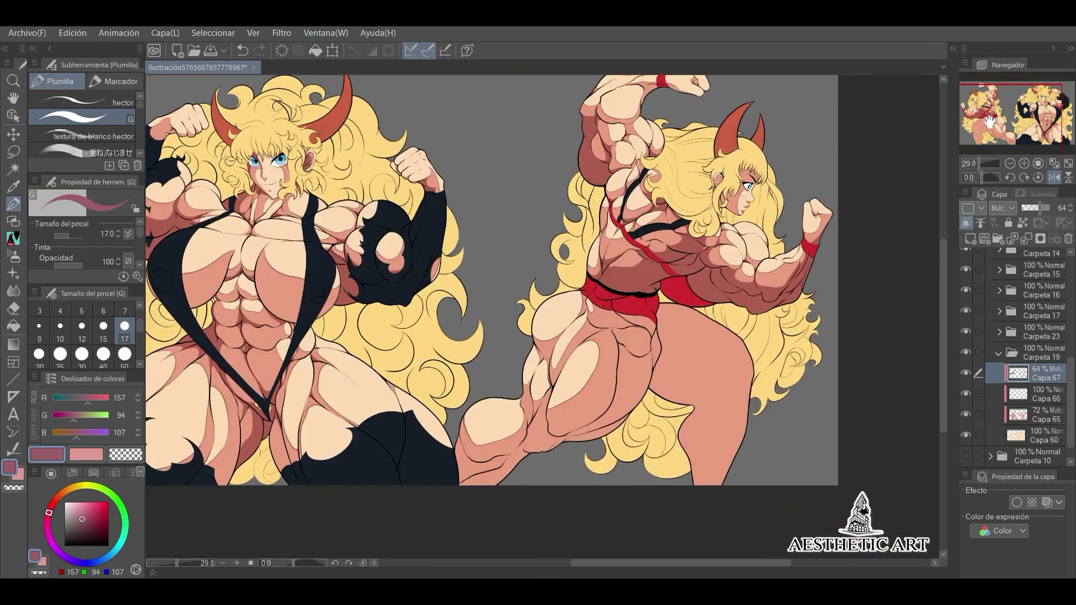
# - Fill the back-view figure's far leg with deep shadow using a 50 px brush
pyautogui.moveTo(983, 117); pyautogui.dragTo(1003, 121)
pyautogui.scroll(2, 1003, 120)
pyautogui.click(124, 356)
pyautogui.moveTo(448, 291); pyautogui.dragTo(488, 482)
pyautogui.click(124, 309)
pyautogui.scroll(3, 426, 336)
pyautogui.scroll(-3, 426, 336)
pyautogui.moveTo(538, 190); pyautogui.dragTo(560, 269)
pyautogui.moveTo(560, 224); pyautogui.dragTo(553, 322)
# - Outline deep shadow shapes on the back-view figure's hip muscles below the red garment with a 17 px brush
pyautogui.scroll(2, 227, 281)
pyautogui.scroll(3, 542, 316)
pyautogui.press('[')
pyautogui.press('[')
pyautogui.press('[')
pyautogui.press('[')
pyautogui.press('[')
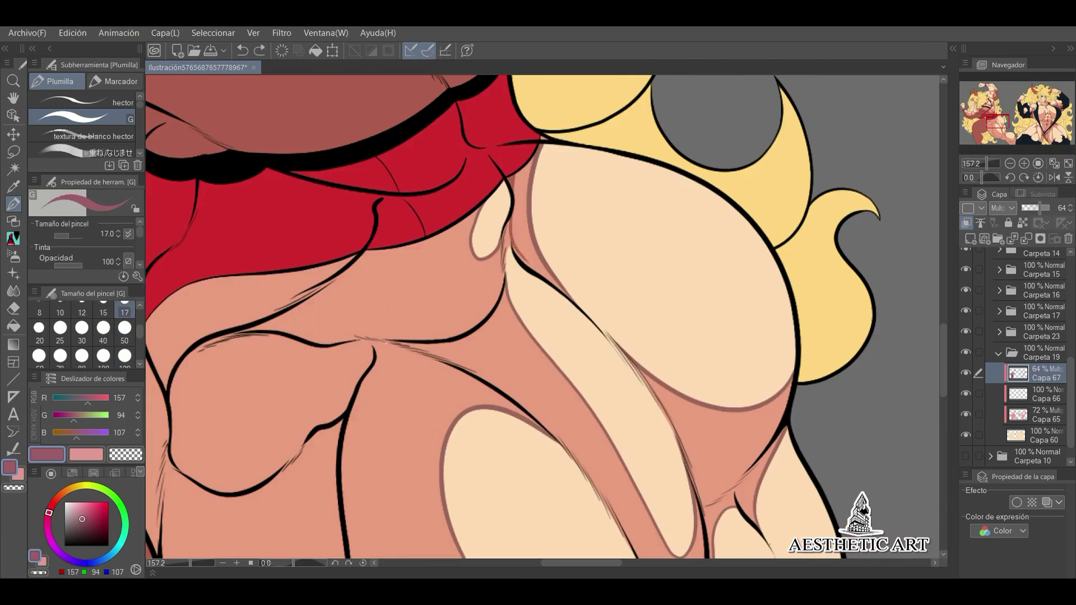
pyautogui.moveTo(425, 377); pyautogui.dragTo(517, 315)
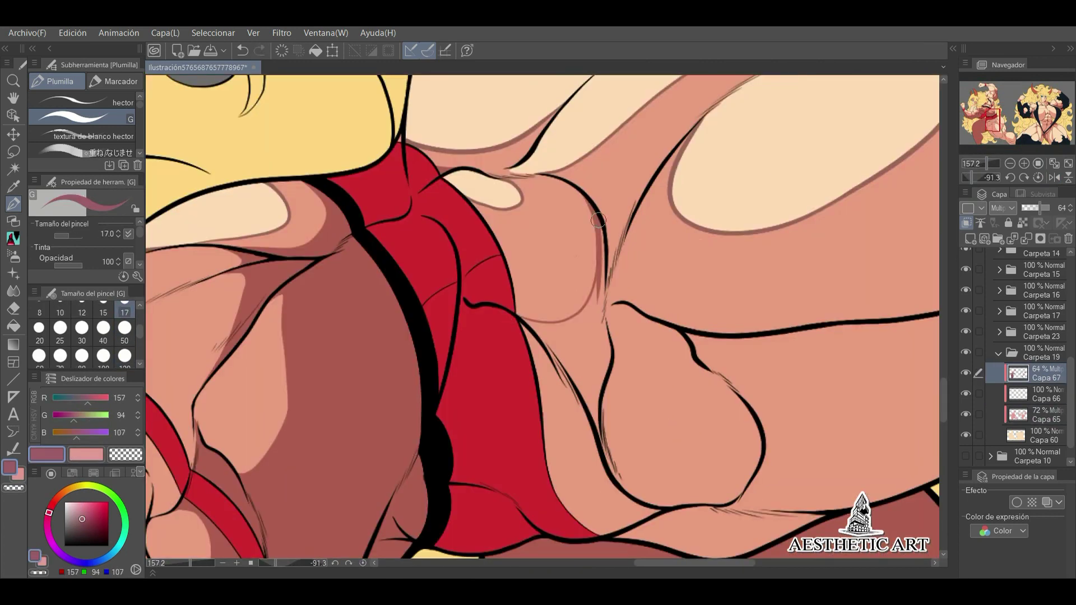
pyautogui.moveTo(598, 220); pyautogui.dragTo(608, 370)
pyautogui.hotkey('ctrl', '@')
# - Fill the hip area below the red garment and the upper part of the small hip bulge with deep shadow
pyautogui.scroll(-2, 629, 204)
pyautogui.press(']')
pyautogui.press(']')
pyautogui.press(']')
pyautogui.press(']')
pyautogui.press(']')
pyautogui.moveTo(420, 320)
pyautogui.mouseDown()
pyautogui.moveTo(514, 297)
pyautogui.moveTo(555, 172)
pyautogui.moveTo(495, 275)
pyautogui.mouseUp()
pyautogui.scroll(3, 527, 281)
pyautogui.hotkey('ctrl', '@')
# - Erase stray deep shadow at the outer corner of the small hip bulge
pyautogui.scroll(-4, 556, 347)
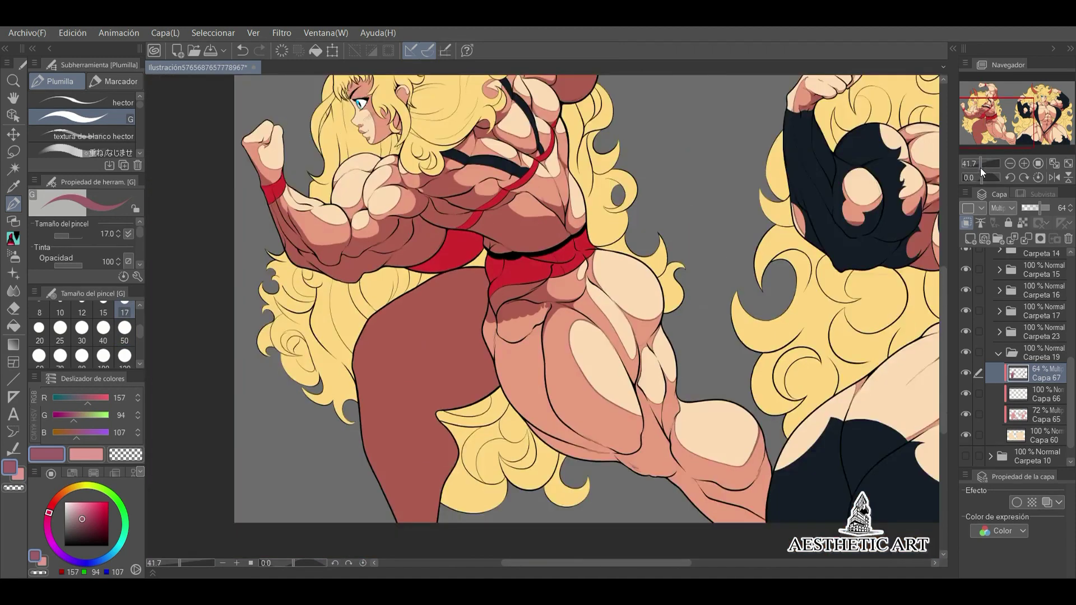
pyautogui.scroll(3, 570, 201)
pyautogui.press('e')
pyautogui.moveTo(644, 286); pyautogui.dragTo(630, 330)
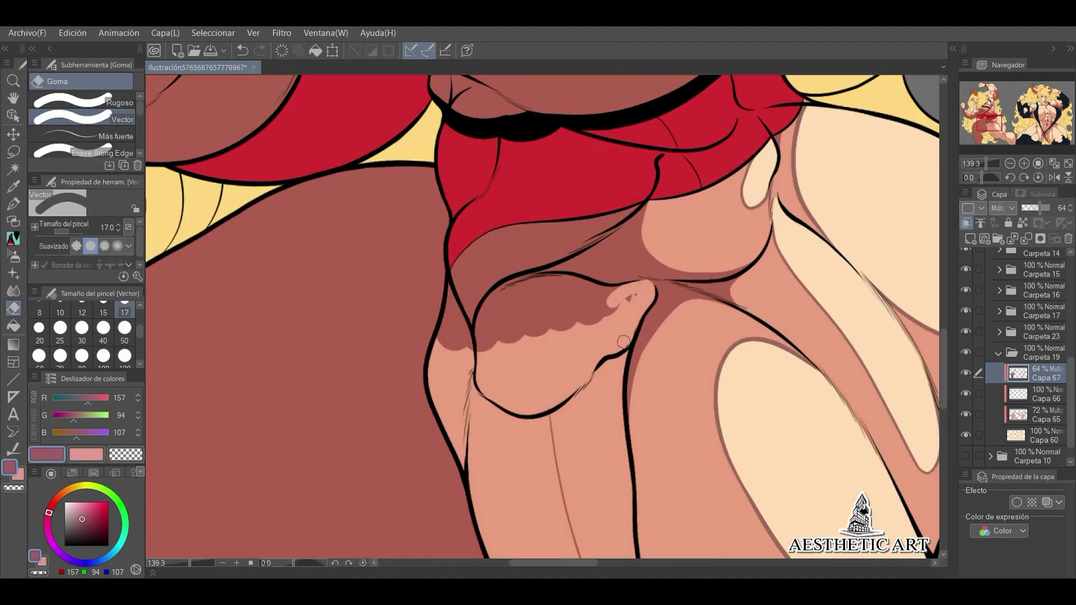
# - Fill the shaded side of the small hip bulge and the upper thigh directly beneath it with deep shadow
pyautogui.press('p')
pyautogui.scroll(3, 605, 291)
pyautogui.moveTo(560, 224); pyautogui.dragTo(504, 337)
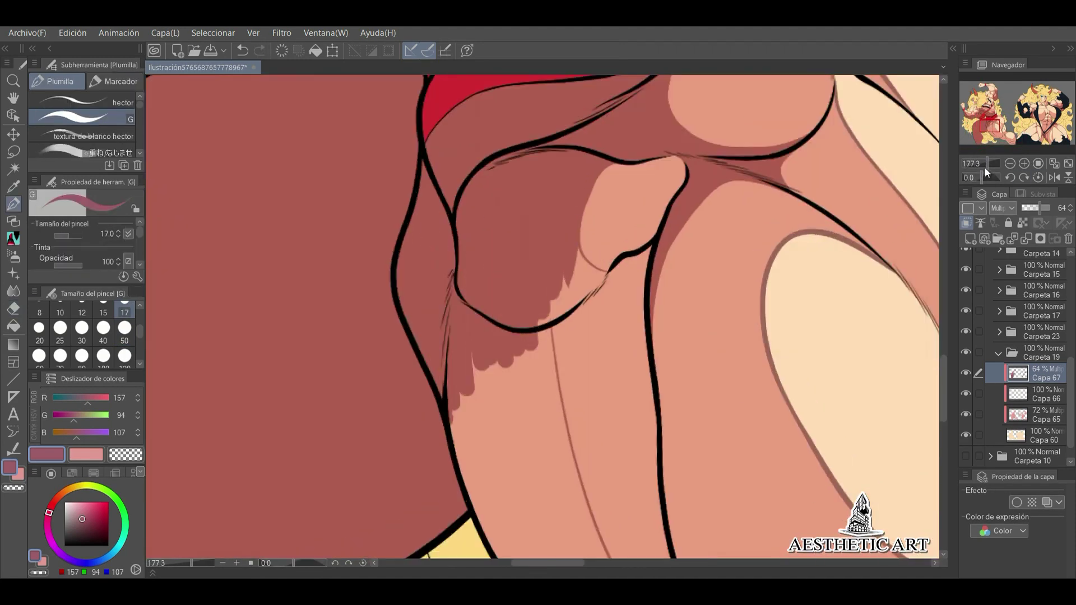
pyautogui.scroll(1, 608, 233)
pyautogui.moveTo(605, 284); pyautogui.dragTo(505, 359)
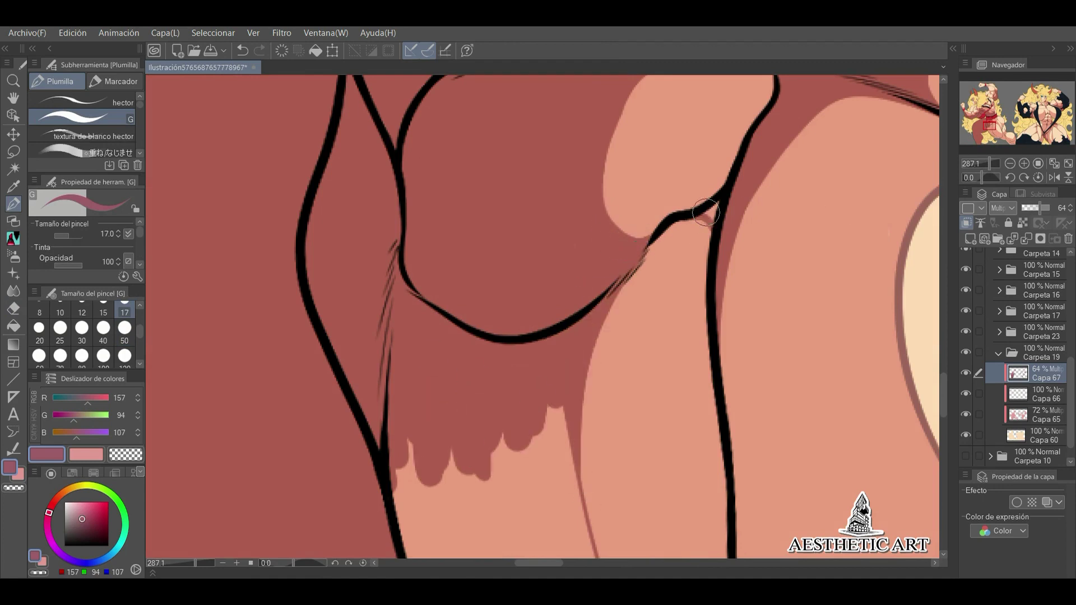
# - Paint deep shadow down the rear bands of the back-view figure's near thigh, following the outlined edge
pyautogui.scroll(-4, 538, 314)
pyautogui.scroll(3, 471, 263)
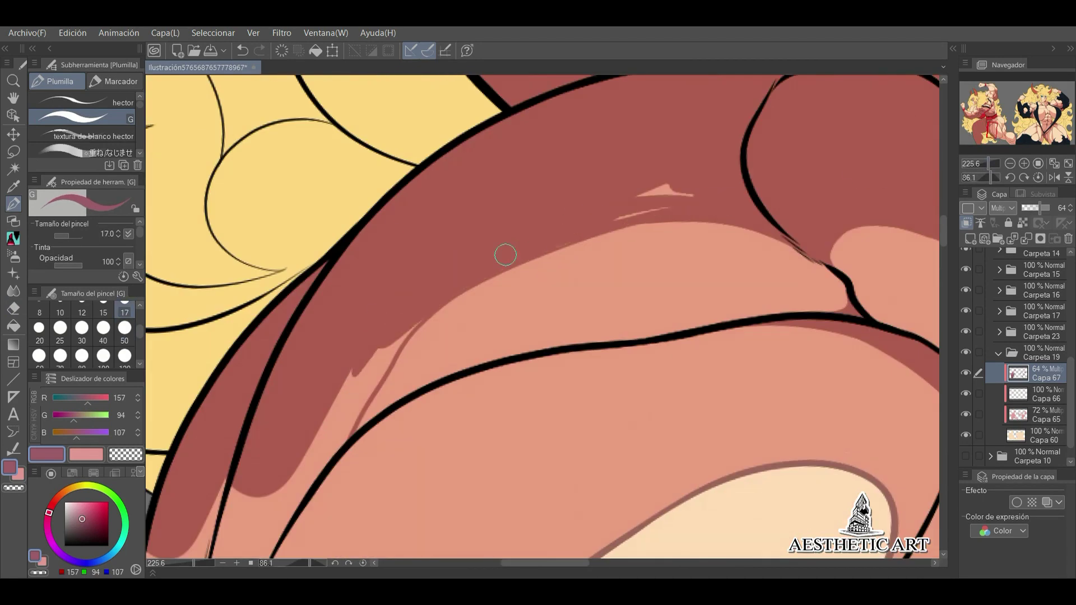
pyautogui.moveTo(390, 359); pyautogui.dragTo(314, 482)
pyautogui.scroll(-3, 538, 314)
pyautogui.scroll(2, 538, 314)
pyautogui.scroll(1, 538, 313)
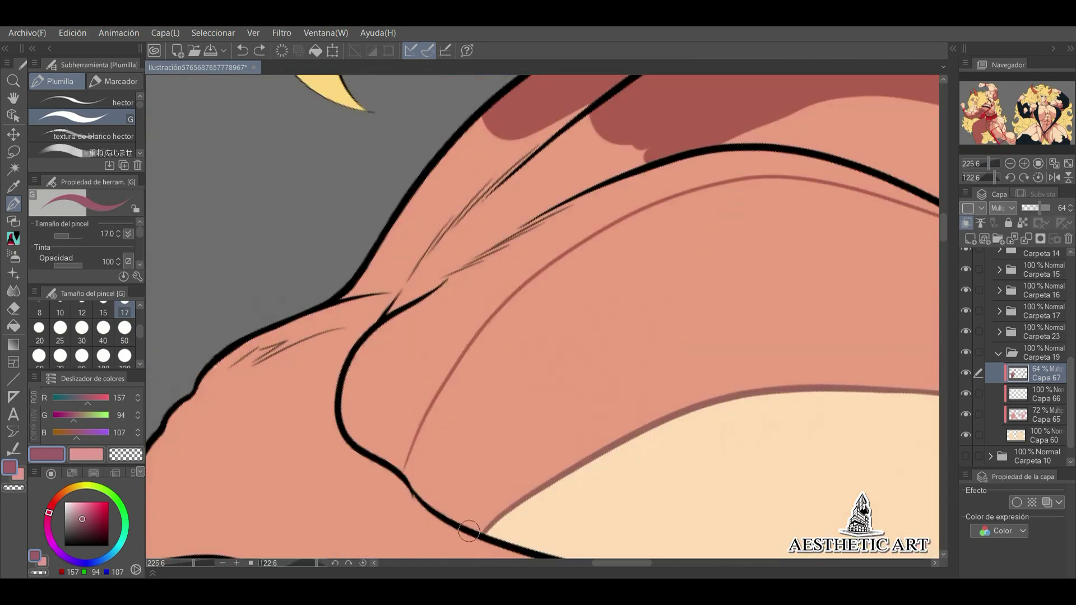
# - Paint deep shadow along the lower and outer edges of the near thigh's large muscle toward the knee
pyautogui.moveTo(359, 393); pyautogui.dragTo(583, 219)
pyautogui.moveTo(483, 323)
pyautogui.mouseDown()
pyautogui.moveTo(404, 448)
pyautogui.moveTo(390, 382)
pyautogui.mouseUp()
pyautogui.scroll(-3, 666, 479)
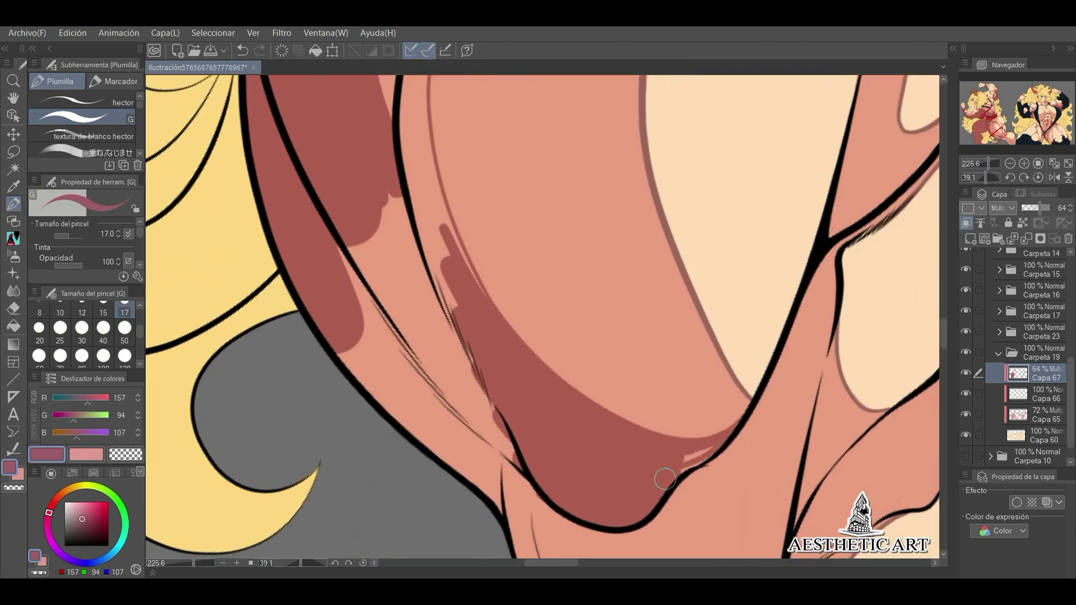
pyautogui.moveTo(996, 133); pyautogui.dragTo(996, 130)
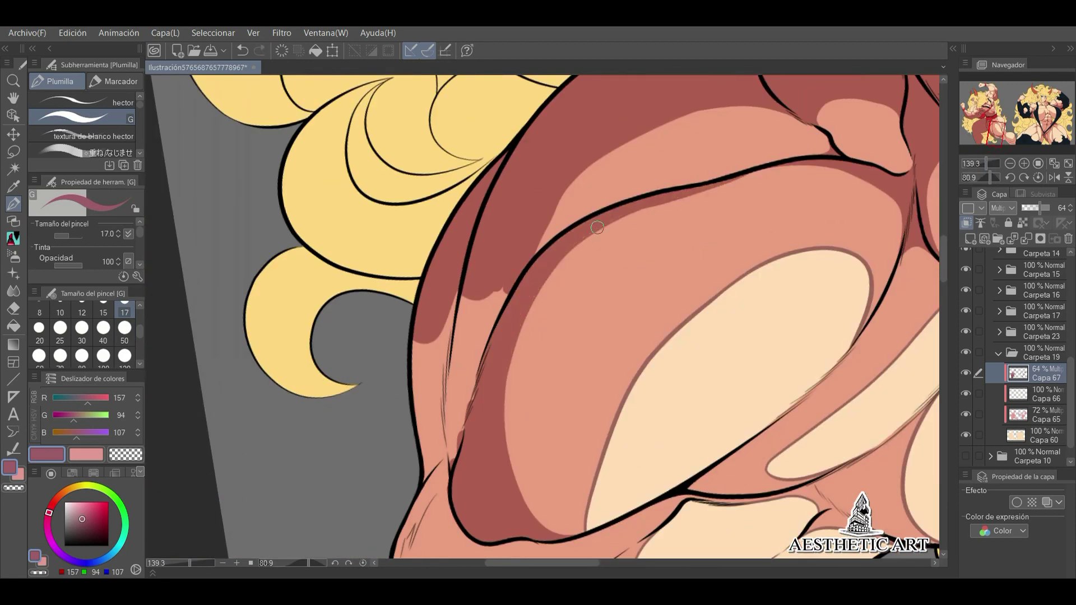
# - Paint deep shadow into the narrow creases between the muscles just above the back-view figure's knee joint
pyautogui.click(1038, 163)
pyautogui.scroll(3, 1002, 136)
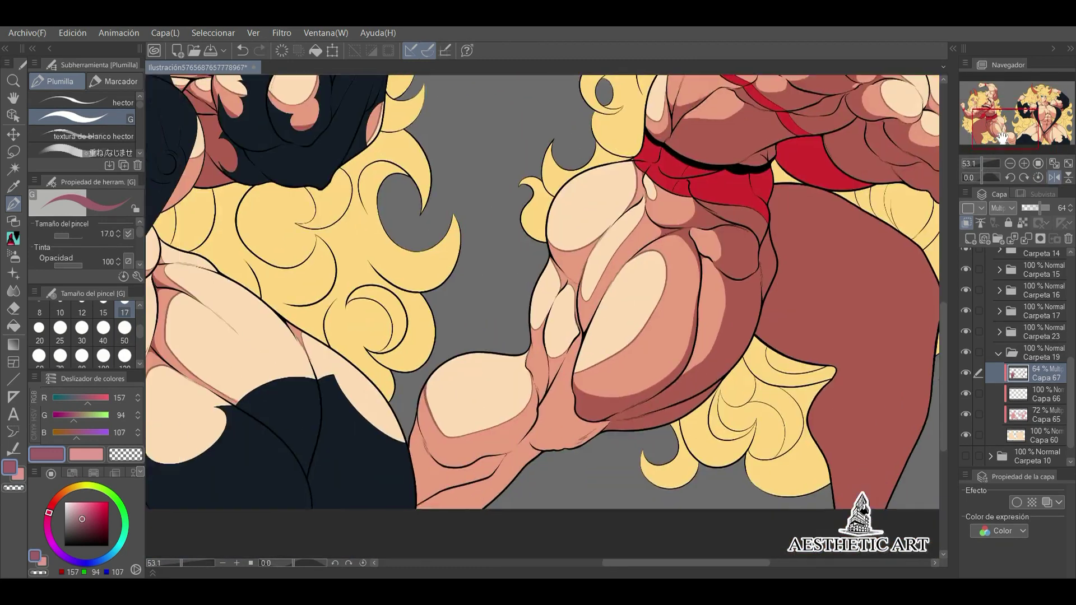
pyautogui.scroll(4, 672, 272)
pyautogui.scroll(2, 453, 312)
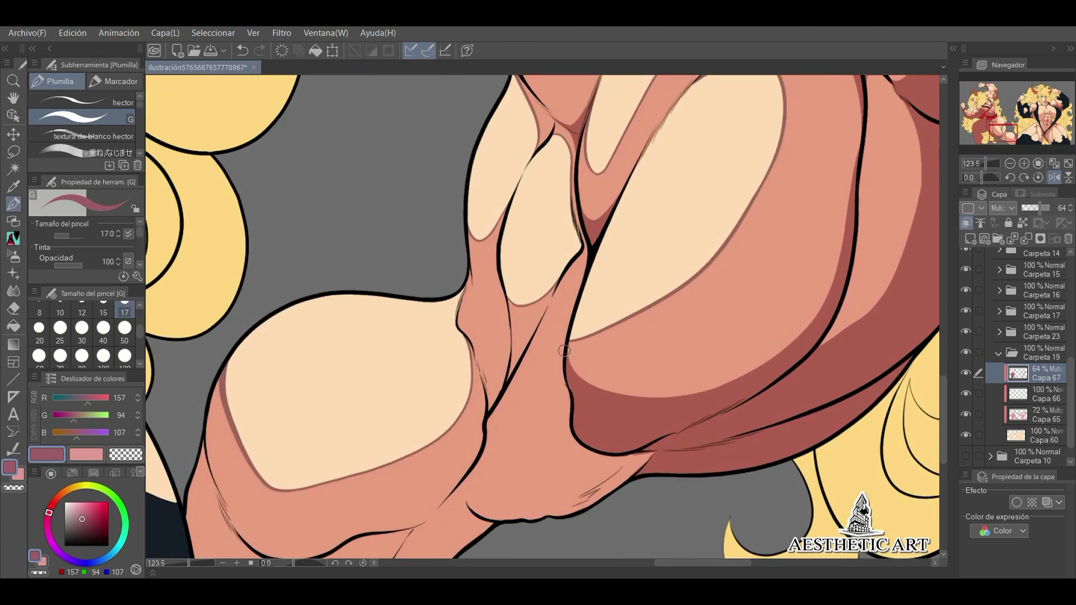
pyautogui.scroll(1, 537, 308)
pyautogui.scroll(1, 533, 331)
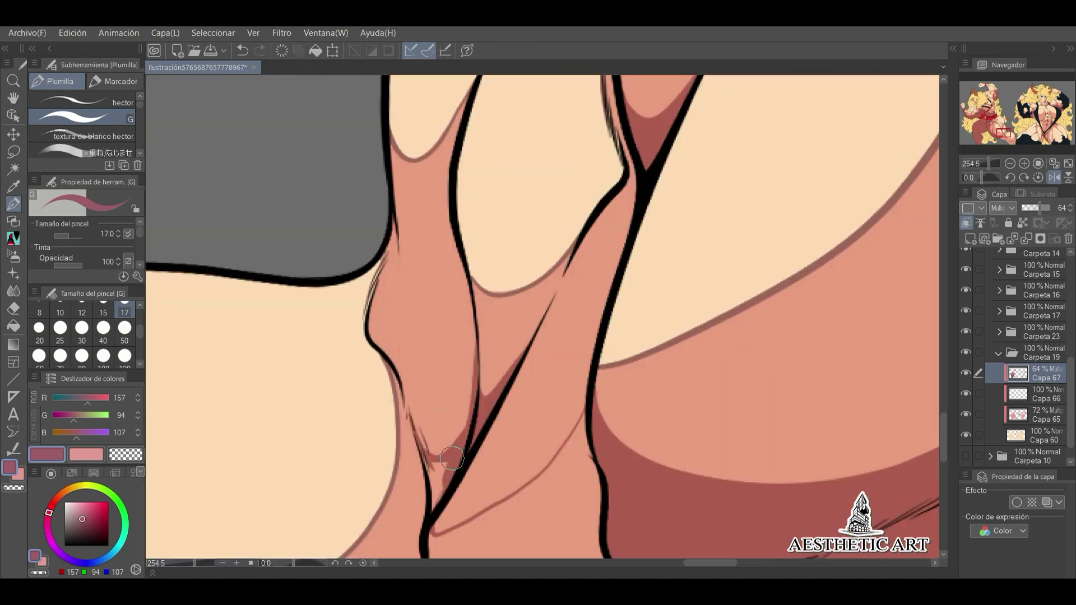
pyautogui.scroll(-4, 452, 459)
pyautogui.scroll(-3, 583, 247)
# - Outline the shaded underside of the back-view figure's knee and lower leg, and fill it with deep shadow
pyautogui.scroll(3, 616, 269)
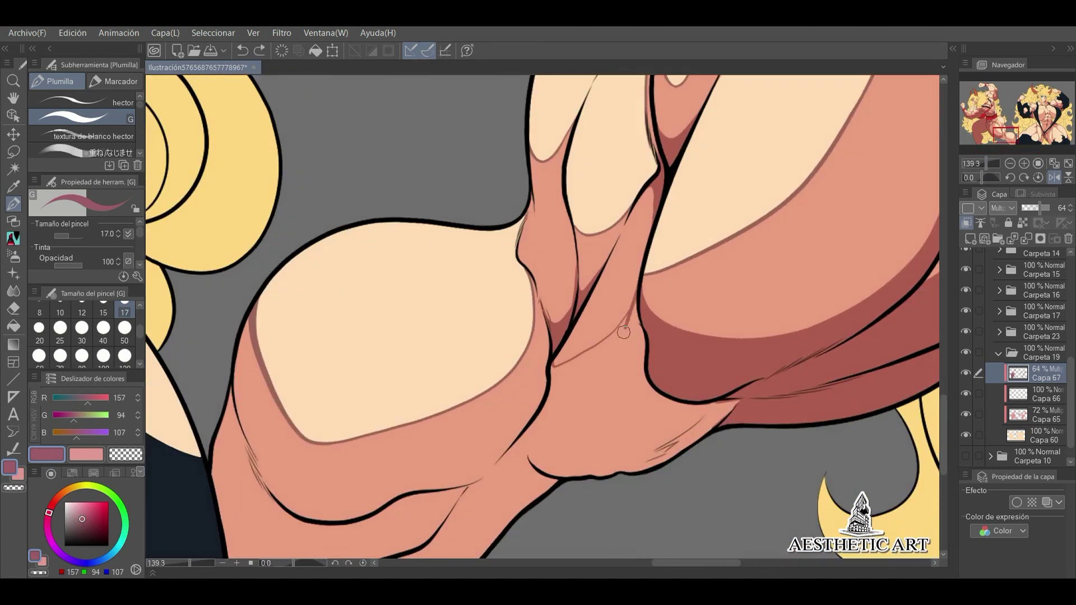
pyautogui.press('g')
pyautogui.scroll(-2, 692, 274)
pyautogui.click(693, 274)
pyautogui.press('p')
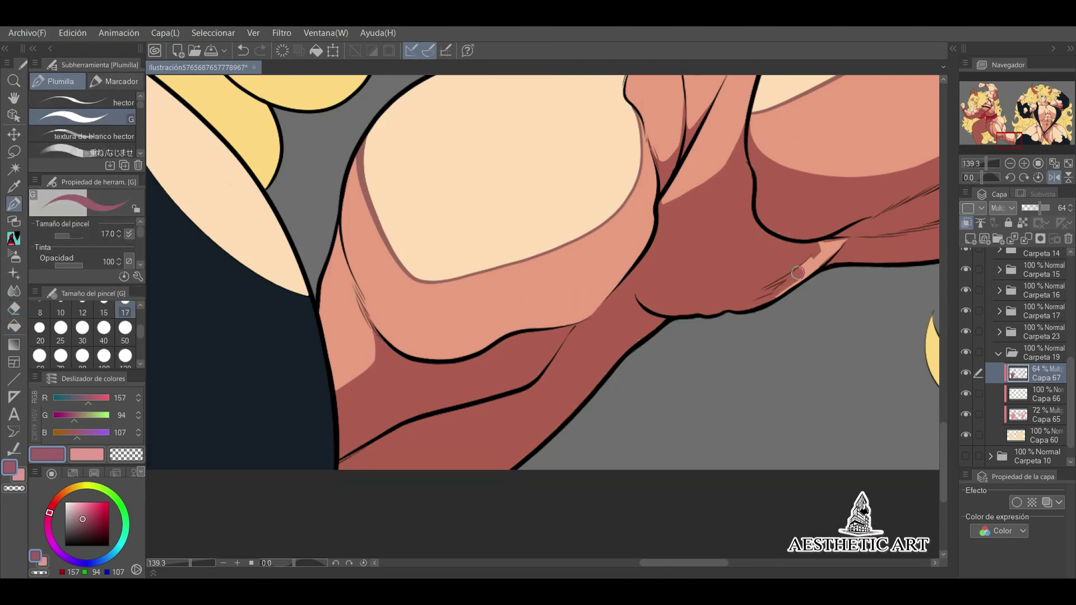
# - Paint deep shadow inside the back-view figure's ear, on the neck and on the face skin beneath the hair strands
pyautogui.scroll(-6, 798, 273)
pyautogui.scroll(7, 463, 386)
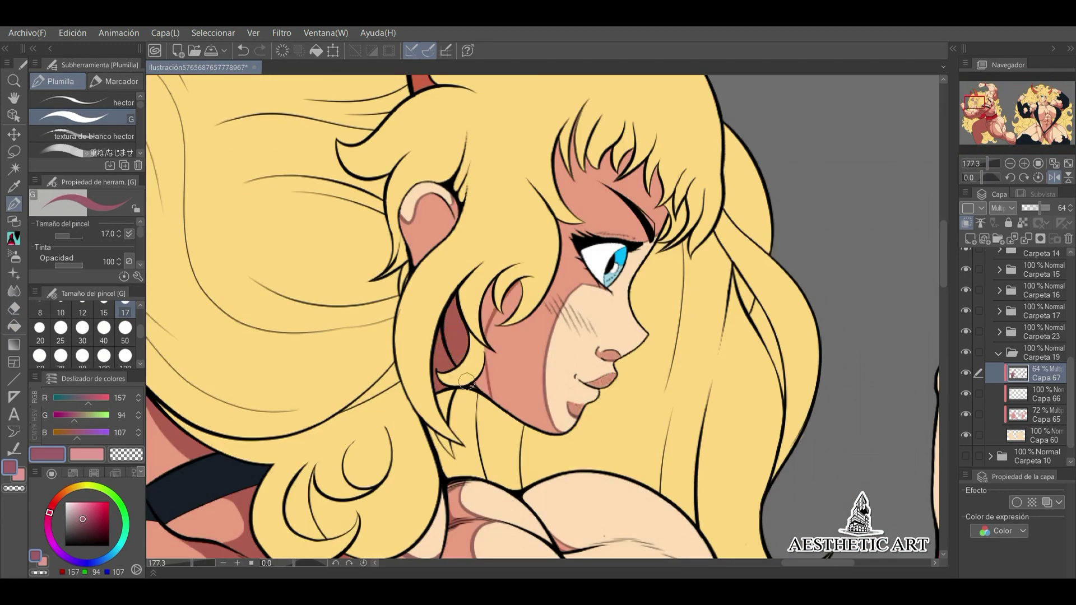
pyautogui.scroll(3, 459, 229)
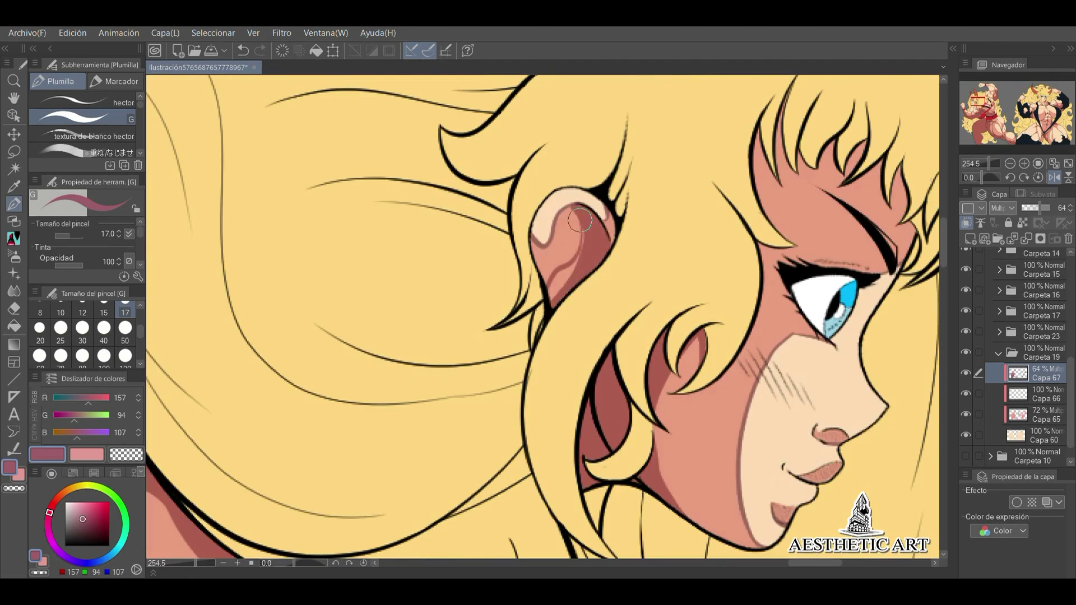
pyautogui.scroll(3, 694, 139)
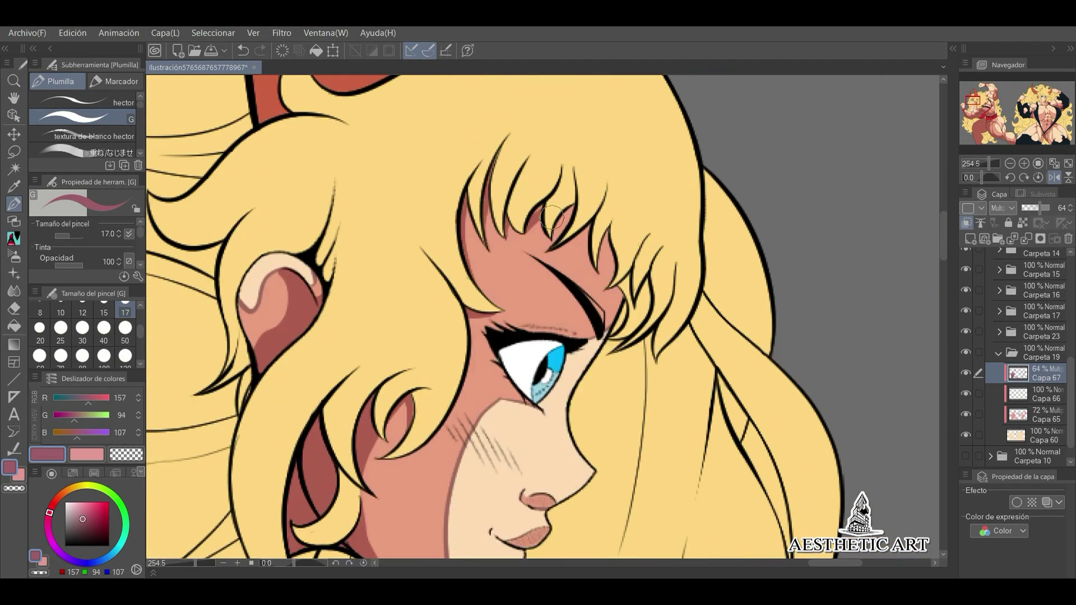
pyautogui.scroll(-10, 981, 169)
# - Add clipped layer Capa 68 above Capa 60, airbrush soft white highlights on the lit skin, and set the layer to 88% opacity
pyautogui.click(1016, 414)
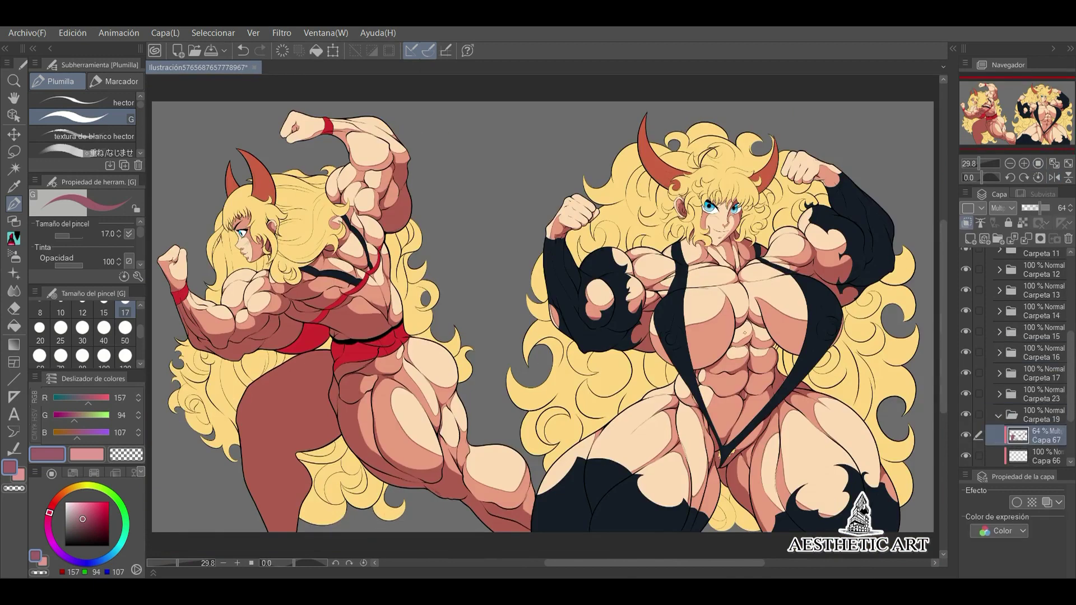
pyautogui.hotkey('ctrl', 'shift', 'n')
pyautogui.press('b')
pyautogui.moveTo(975, 163); pyautogui.dragTo(969, 178)
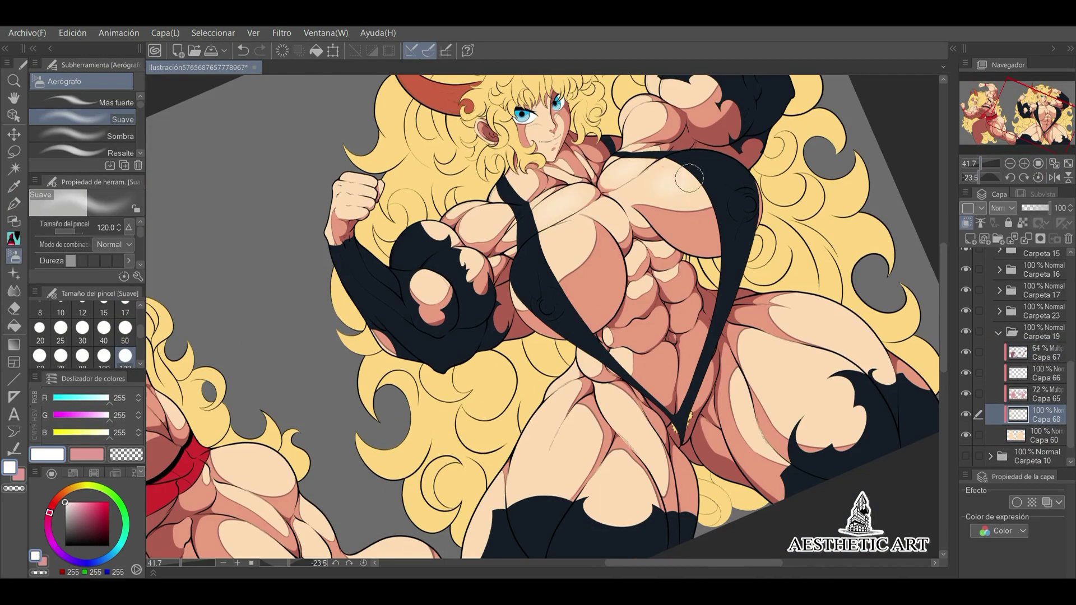
pyautogui.moveTo(511, 189); pyautogui.dragTo(407, 380)
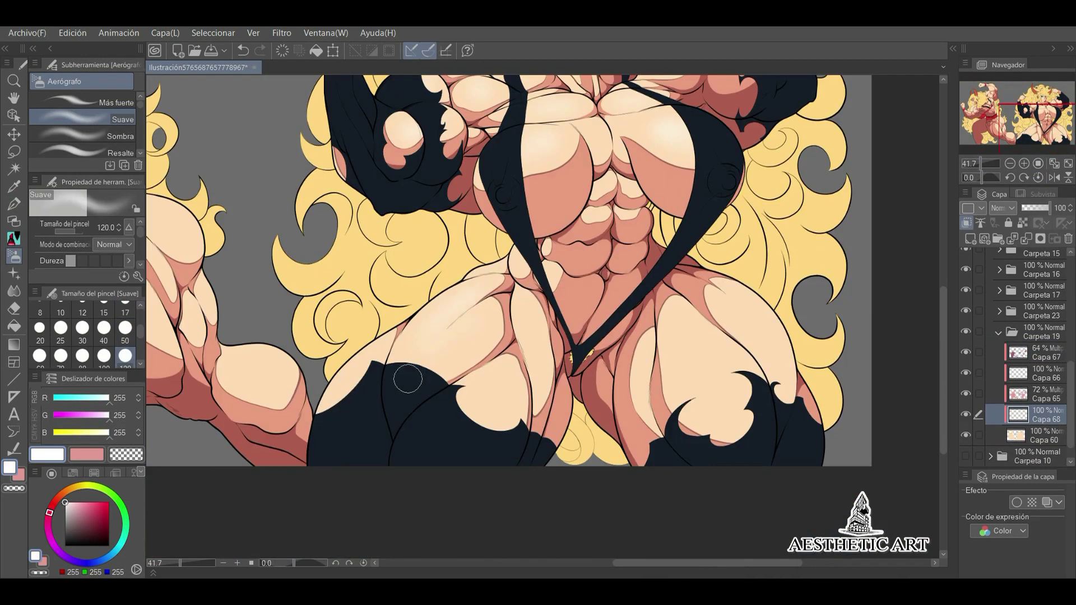
pyautogui.moveTo(698, 373); pyautogui.dragTo(622, 248)
pyautogui.hotkey('ctrl', '0')
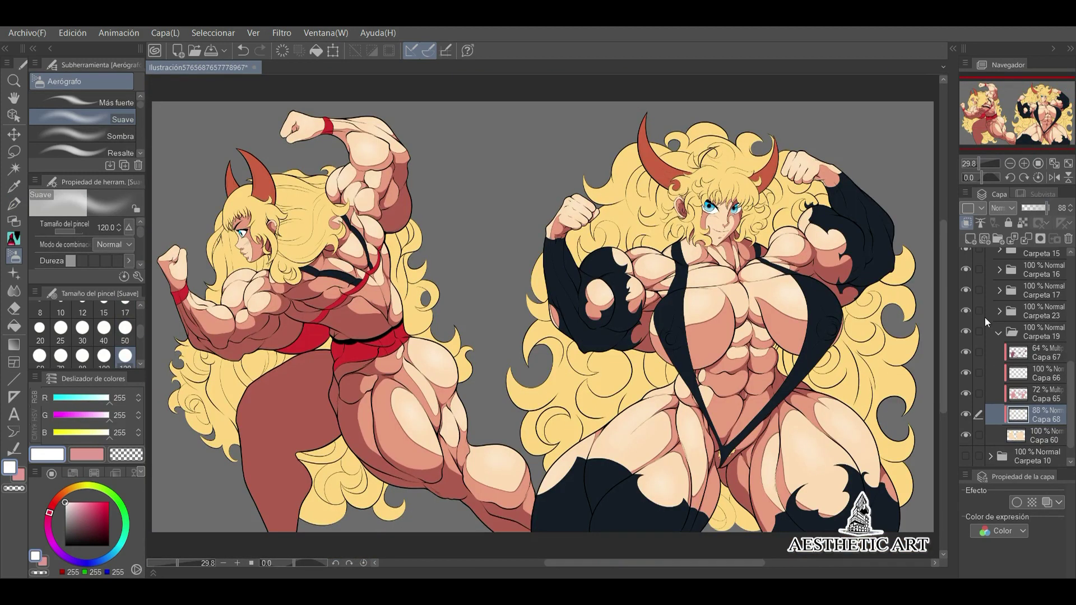
# - Add Capa 69, lock Capa 65's transparent pixels and tint the skin shadows with a size-800 soft red airbrush (206, 41, 49)
pyautogui.click(970, 238)
pyautogui.click(89, 453)
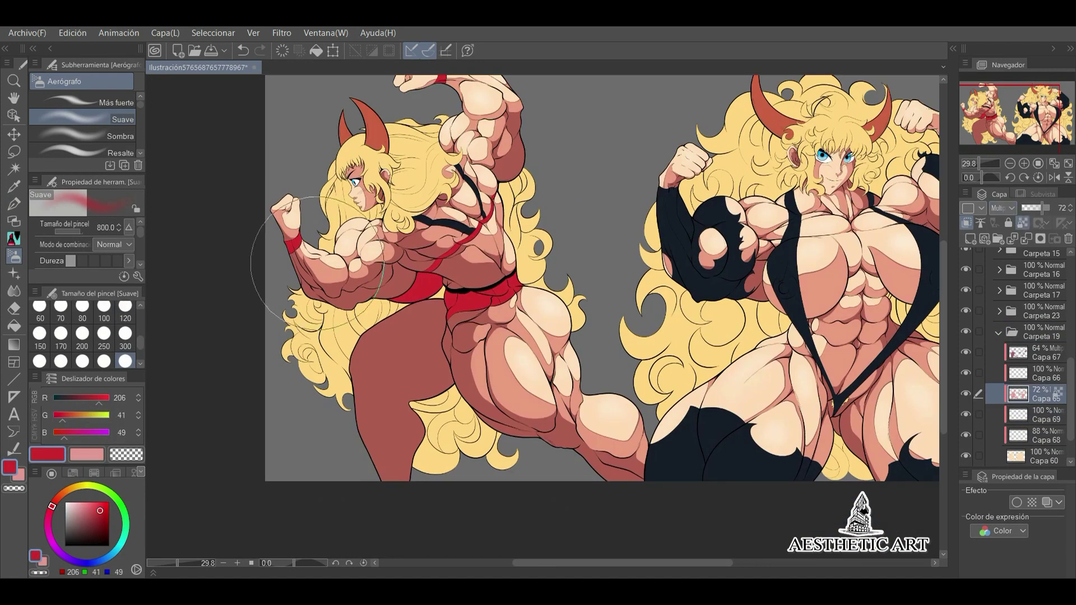
pyautogui.click(971, 98)
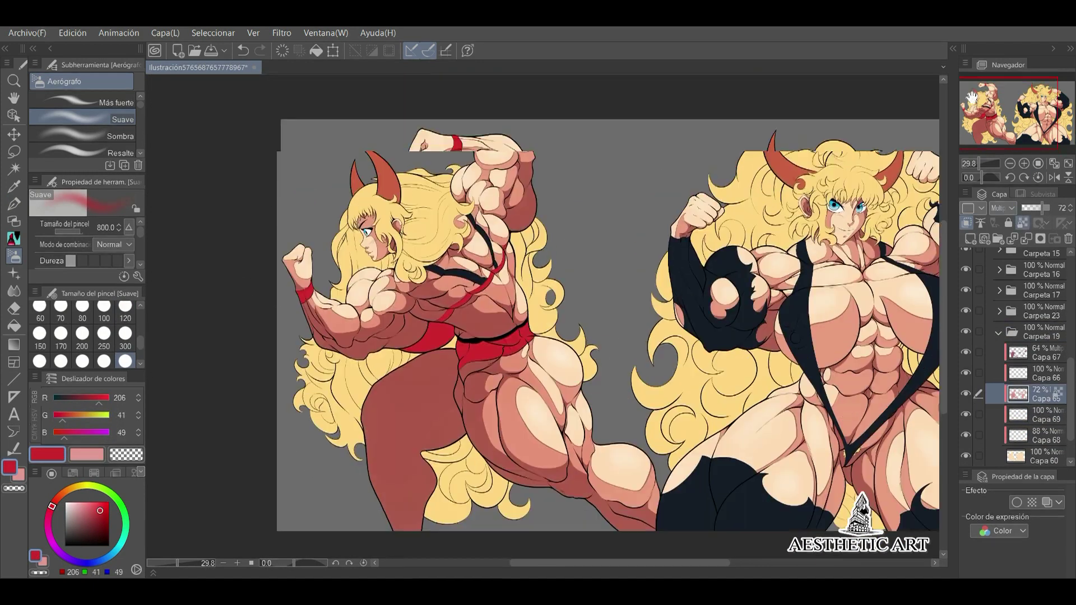
pyautogui.click(970, 238)
pyautogui.click(1001, 208)
pyautogui.scroll(-2, 1001, 209)
pyautogui.scroll(-2, 308, 357)
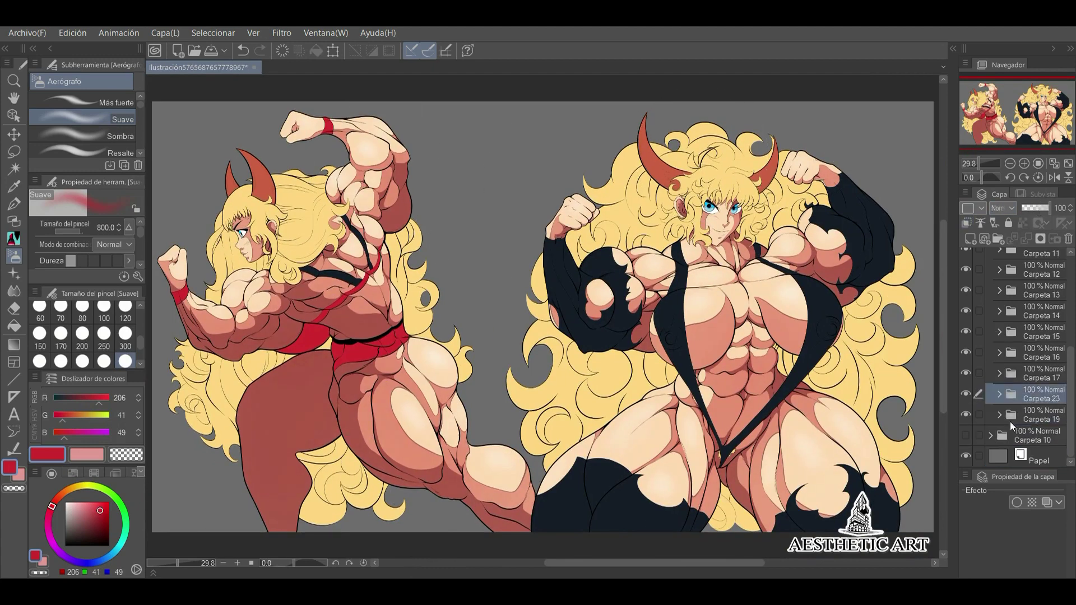
# - Paint brown shadow (157, 93, 75) along the front-view figure's horn on Capa 76, a clipped multiply layer at 50% opacity
pyautogui.moveTo(482, 350)
pyautogui.mouseDown()
pyautogui.moveTo(520, 344)
pyautogui.moveTo(616, 263)
pyautogui.mouseUp()
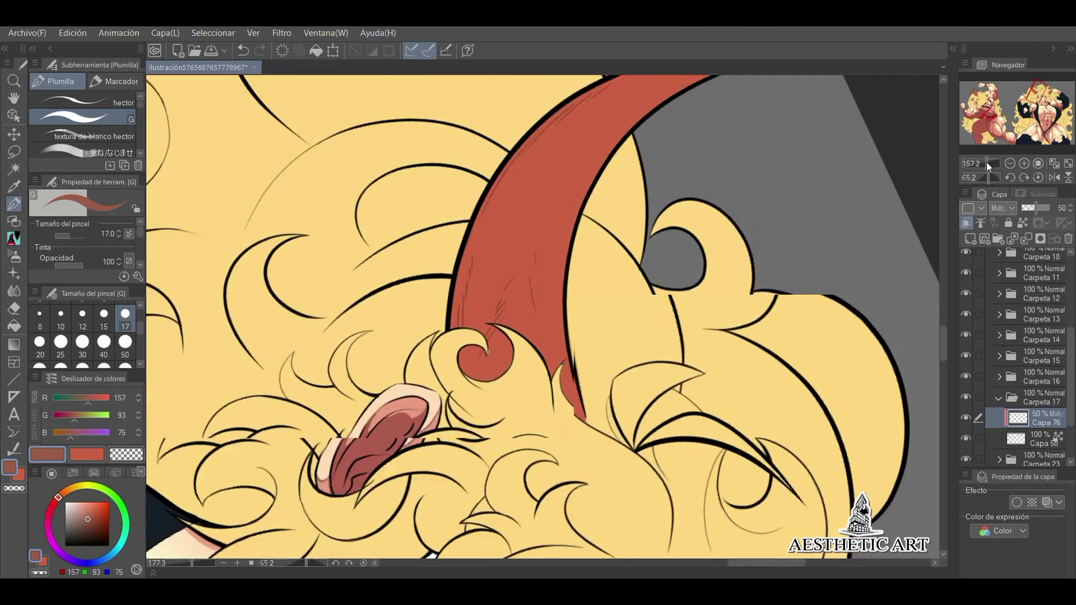
pyautogui.moveTo(569, 314); pyautogui.dragTo(539, 172)
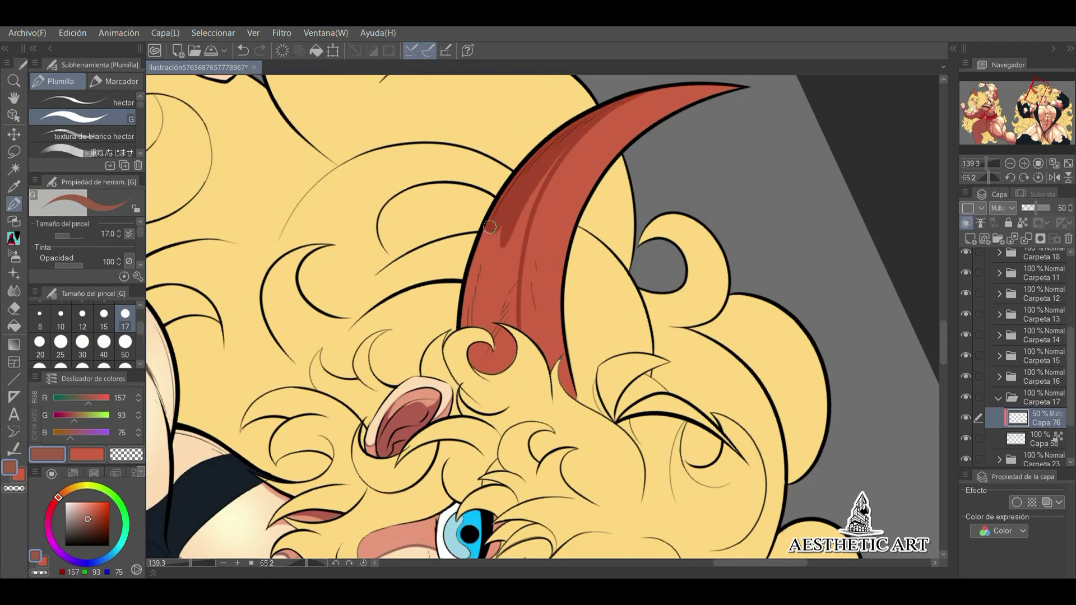
pyautogui.moveTo(490, 227); pyautogui.dragTo(480, 359)
# - Add clipped layer Capa 77 and trace the horn's shadow edge with a dark red line (112, 31, 18)
pyautogui.click(1043, 439)
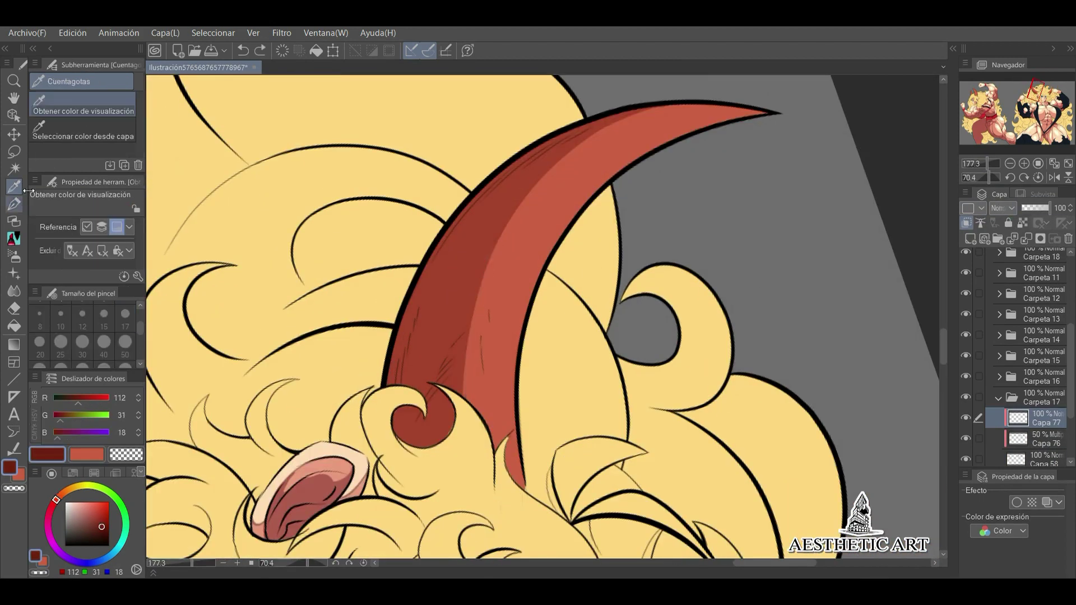
pyautogui.keyDown('alt'); pyautogui.click(490, 256); pyautogui.keyUp('alt')
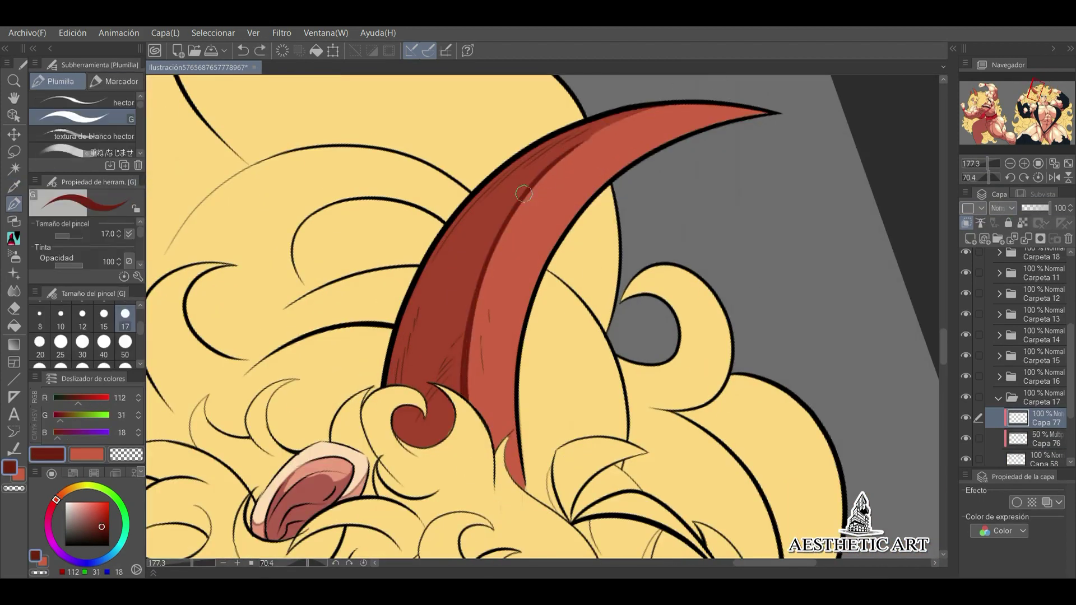
pyautogui.moveTo(530, 177); pyautogui.dragTo(451, 313)
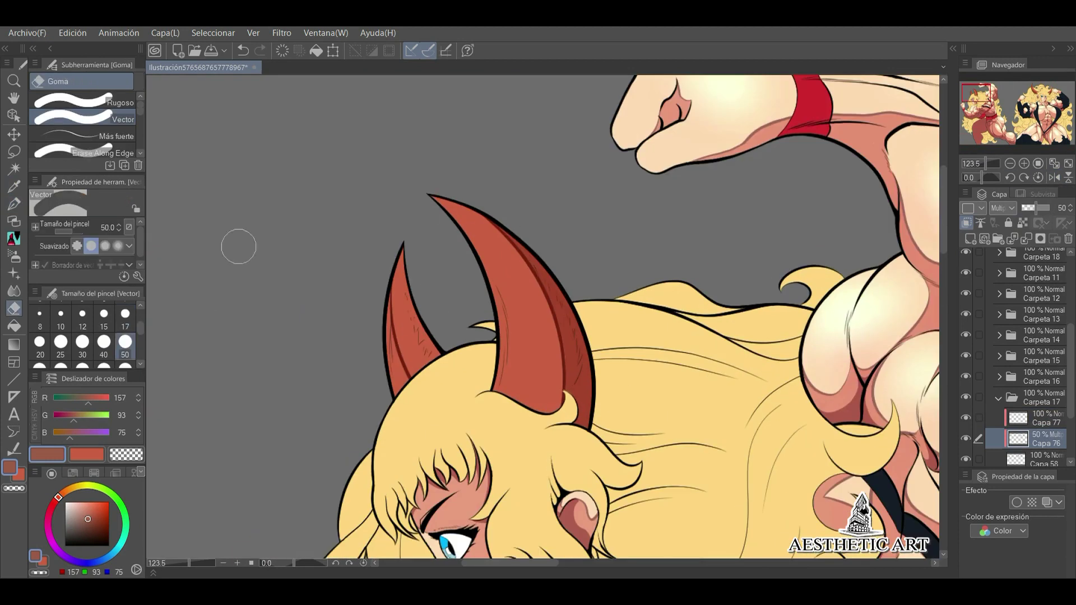
# - Refine the shadow shape on the back-view figure's near horn and sample the horn's base red (204, 97, 67)
pyautogui.press('p')
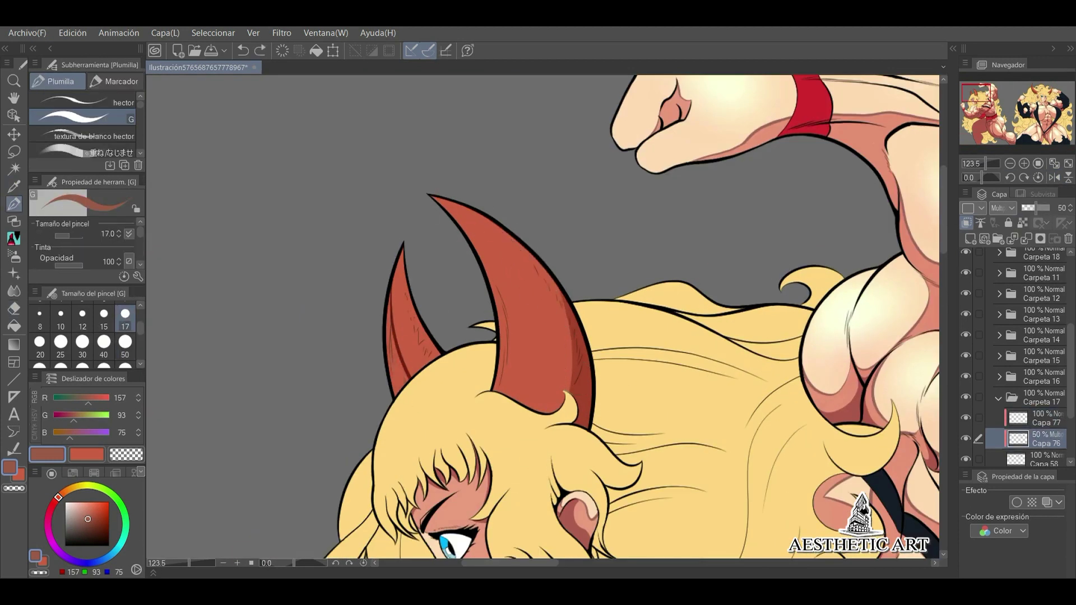
pyautogui.hotkey('alt', ']')
pyautogui.keyDown('alt'); pyautogui.click(564, 310); pyautogui.keyUp('alt')
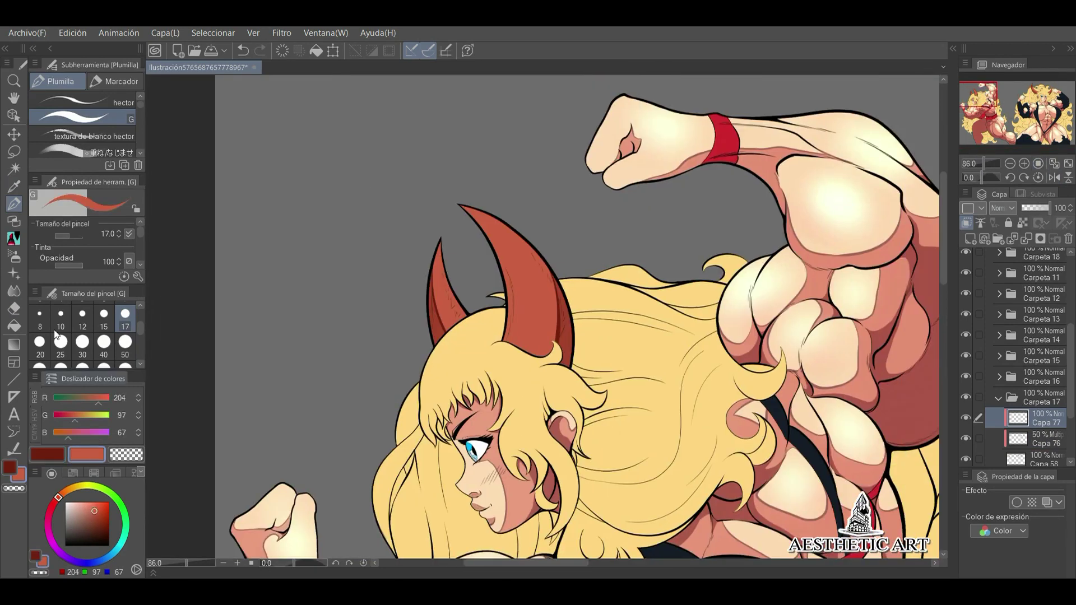
# - Add clipped layer Capa 78 below Capa 76, airbrush soft light tones on the horns, and set the layer to 34% opacity
pyautogui.press('b')
pyautogui.hotkey('ctrl', 'shift', 'n')
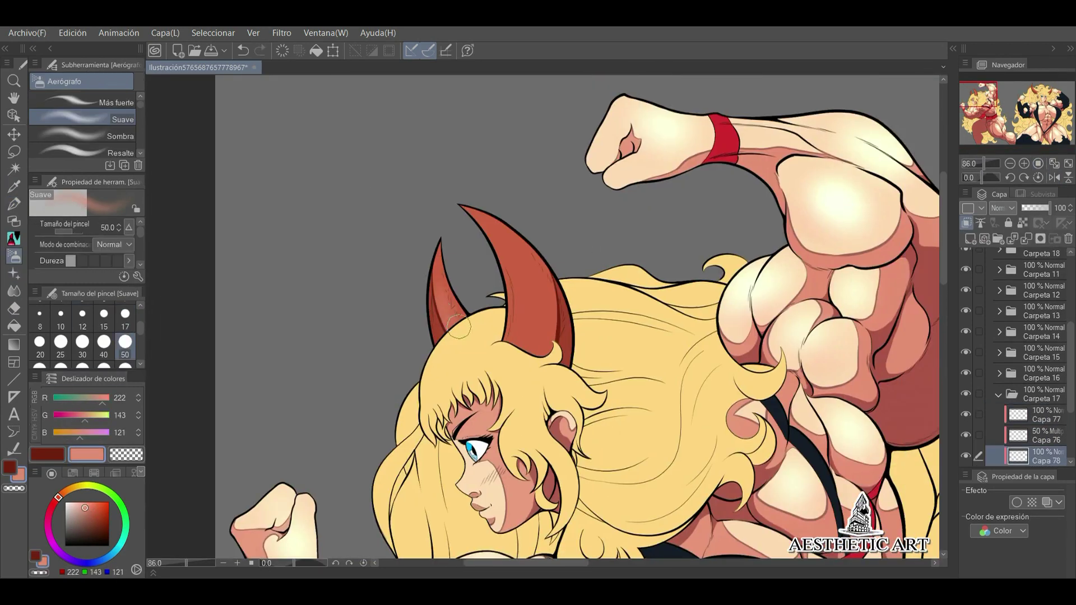
pyautogui.moveTo(464, 310); pyautogui.dragTo(522, 241)
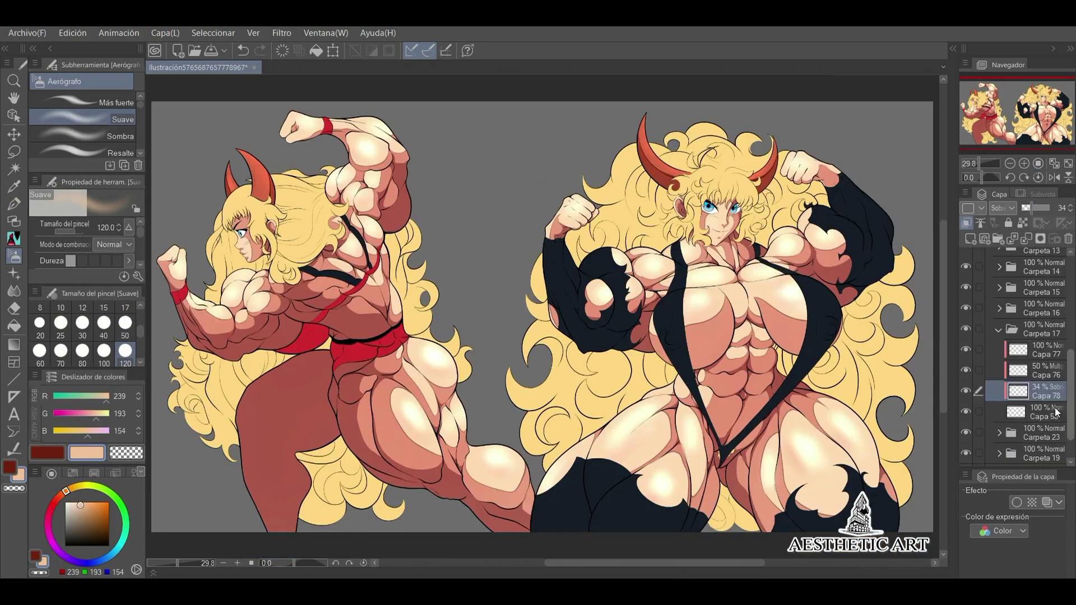
# - Recolour both figures' horns brown with the pen enlarged to size 300, and set Capa 77 to multiply
pyautogui.click(59, 498)
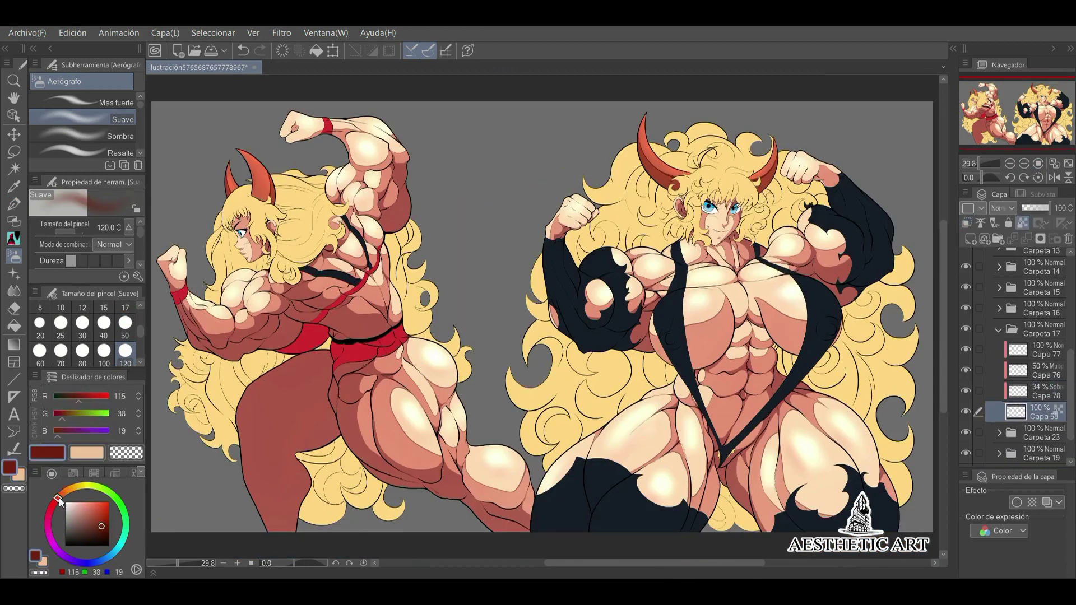
pyautogui.press('p')
pyautogui.moveTo(247, 196); pyautogui.dragTo(266, 160)
pyautogui.press(']')
pyautogui.press(']')
pyautogui.press(']')
pyautogui.press(']')
pyautogui.press(']')
pyautogui.moveTo(653, 163); pyautogui.dragTo(876, 115)
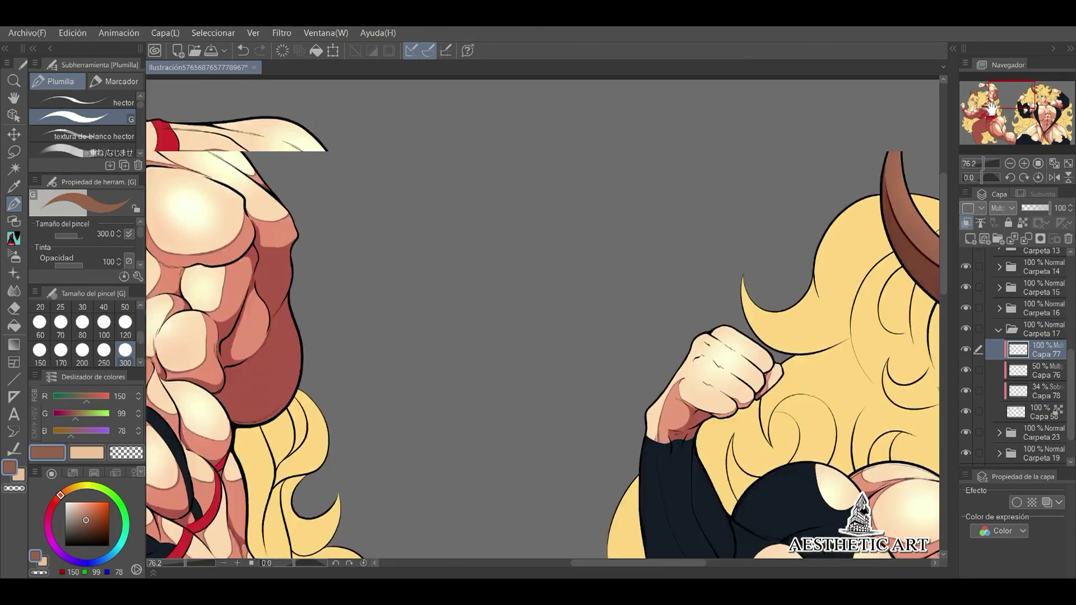
# - Set Capa 78's opacity to 60% and add clipped layer Capa 79 between Capa 77 and Capa 76
pyautogui.click(1043, 391)
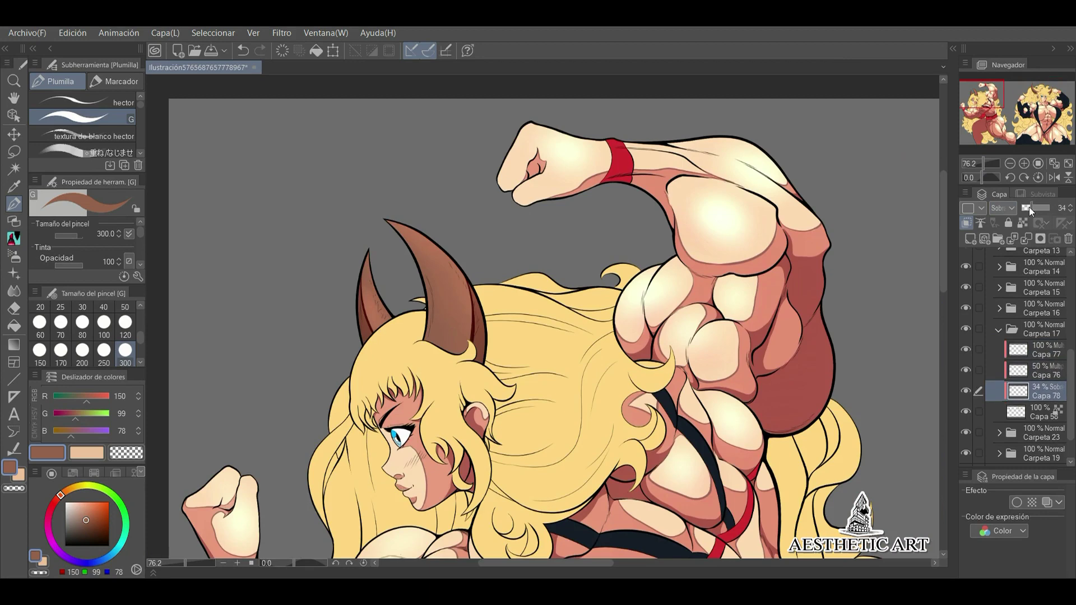
pyautogui.hotkey('ctrl', 'z')
pyautogui.click(89, 451)
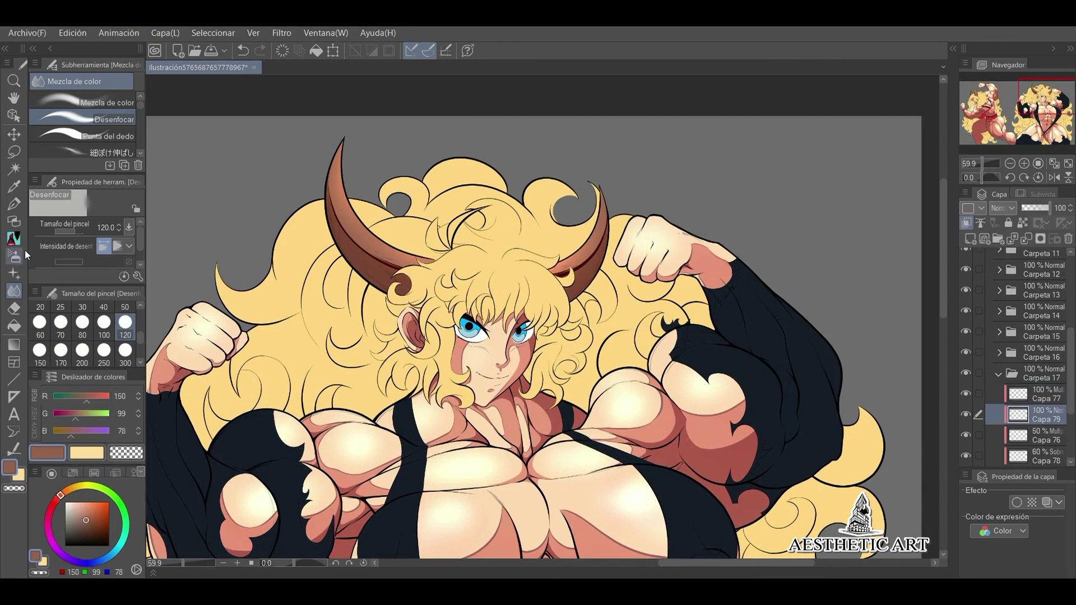
# - Shade the horns on Capa 79 with the textura de blanco hector pen, set the layer to 30% multiply, and blend the shading
pyautogui.click(19, 209)
pyautogui.scroll(-1, 138, 149)
pyautogui.click(134, 152)
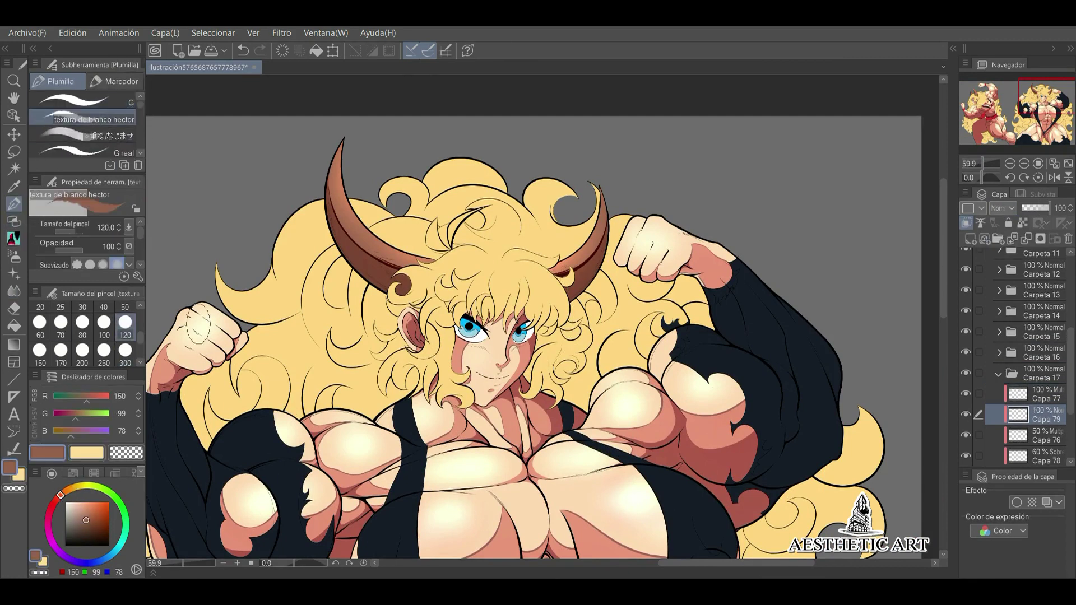
pyautogui.scroll(-1, 139, 151)
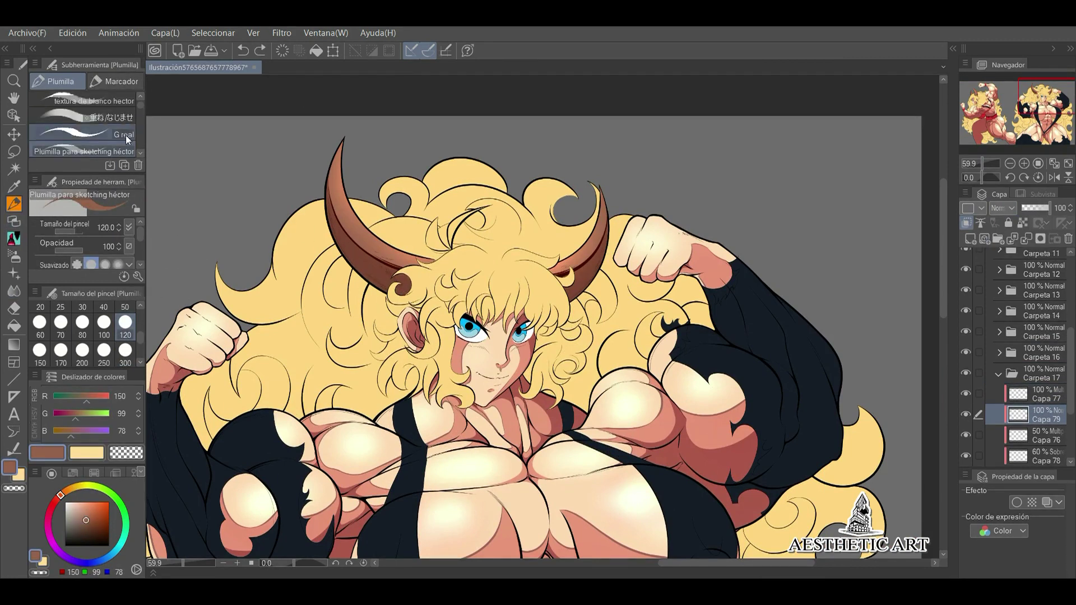
pyautogui.press(',')
pyautogui.press(',')
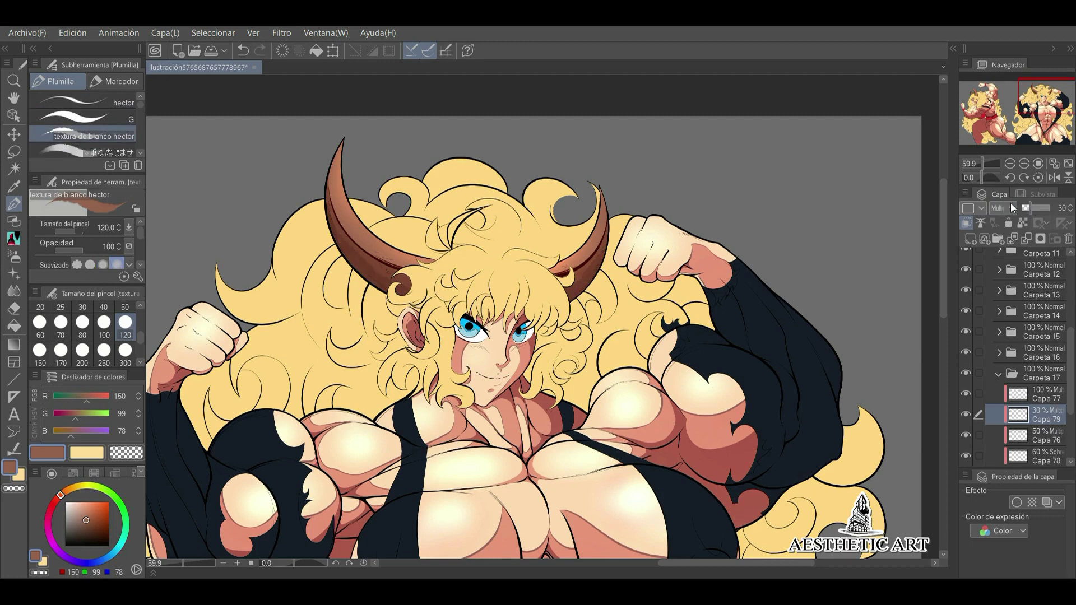
pyautogui.moveTo(1044, 104); pyautogui.dragTo(982, 107)
pyautogui.press('j')
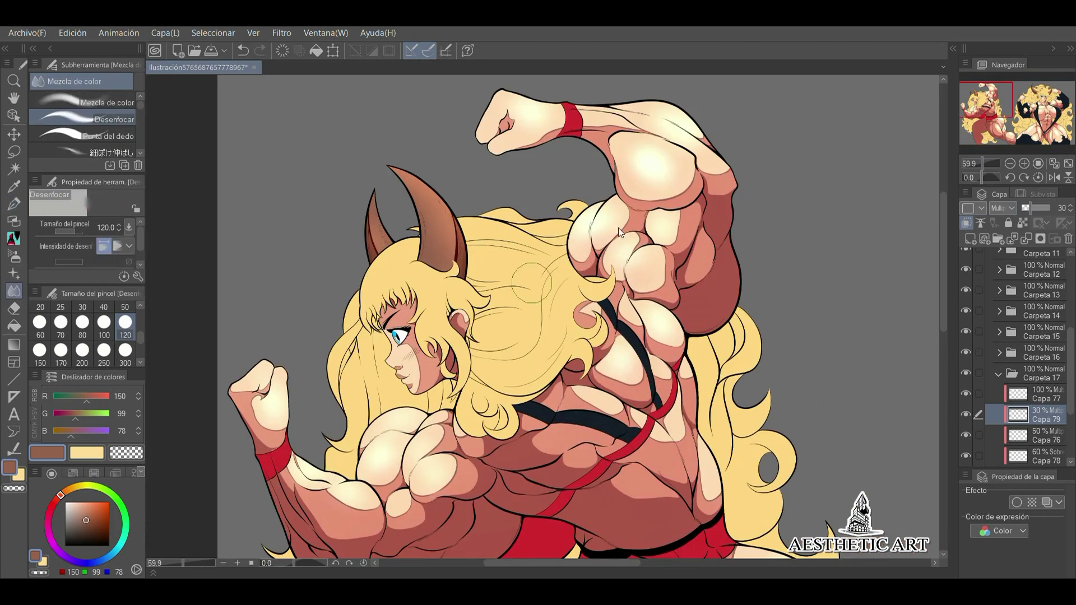
# - Add clipped layer Capa 80 to Carpeta 16 as 66% multiply and paint orange shadow (235, 96, 38) on the hair beside the front-view figure's waist
pyautogui.scroll(-3, 1018, 120)
pyautogui.scroll(3, 980, 163)
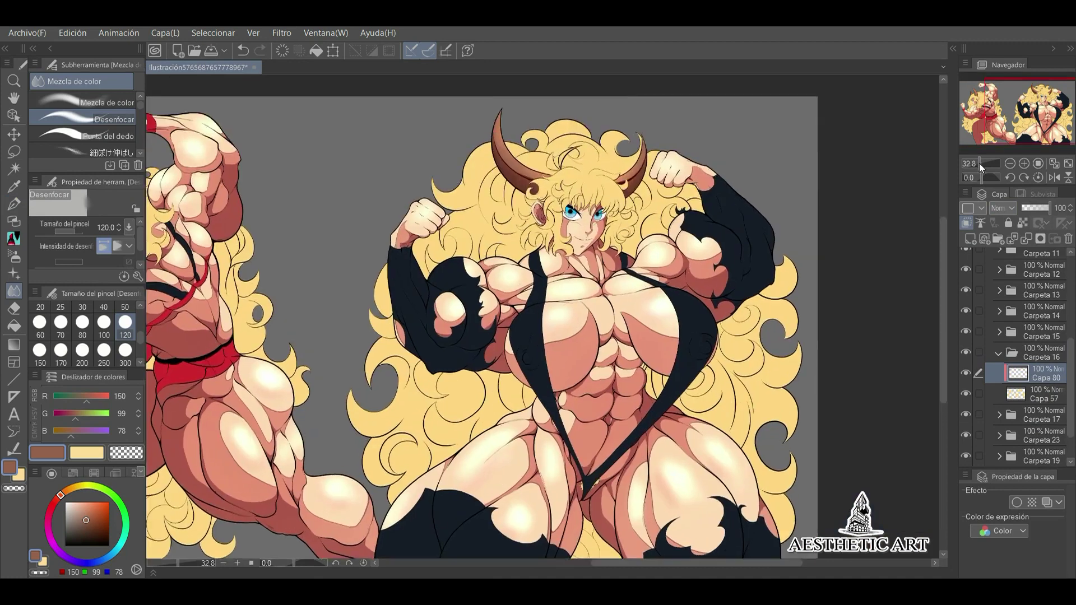
pyautogui.press('p')
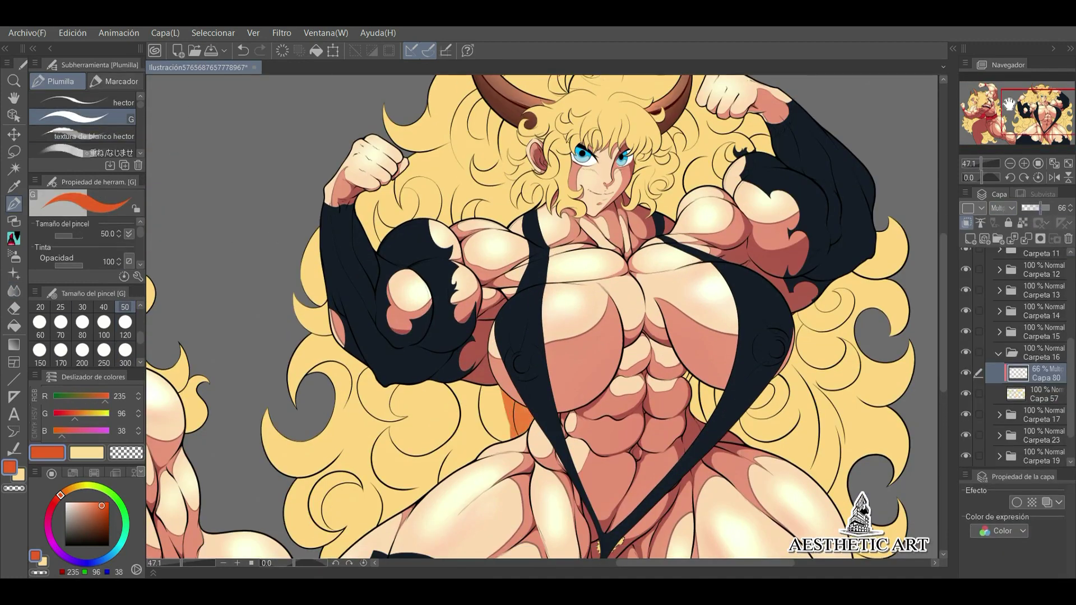
pyautogui.scroll(3, 1009, 103)
pyautogui.moveTo(521, 311); pyautogui.dragTo(476, 421)
# - Outline orange shadow edges on the outer curls below the front-view figure's left-hand black sleeve with the pen at size 17
pyautogui.scroll(3, 493, 364)
pyautogui.click(125, 307)
pyautogui.moveTo(413, 477)
pyautogui.mouseDown()
pyautogui.moveTo(521, 169)
pyautogui.moveTo(426, 365)
pyautogui.mouseUp()
pyautogui.moveTo(493, 213)
pyautogui.mouseDown()
pyautogui.moveTo(560, 185)
pyautogui.moveTo(560, 296)
pyautogui.moveTo(524, 359)
pyautogui.mouseUp()
pyautogui.moveTo(555, 264); pyautogui.dragTo(616, 286)
pyautogui.hotkey('ctrl', '@')
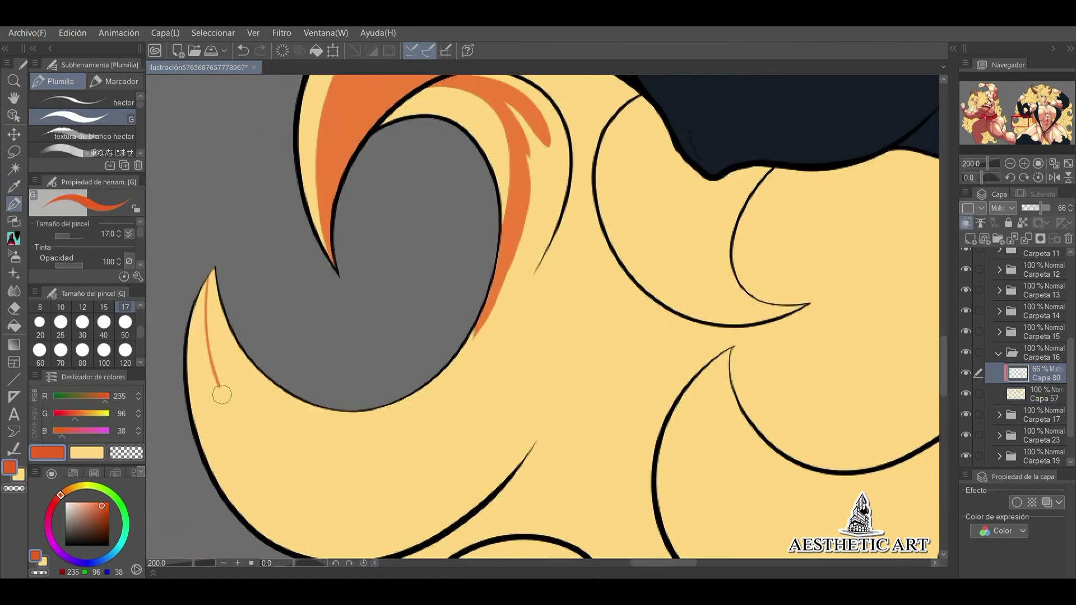
# - Fill the shadows of the lower curls between the sleeve and the thigh with the pen at size 50
pyautogui.scroll(-3, 392, 280)
pyautogui.scroll(3, 482, 184)
pyautogui.click(125, 322)
pyautogui.moveTo(358, 493); pyautogui.dragTo(479, 185)
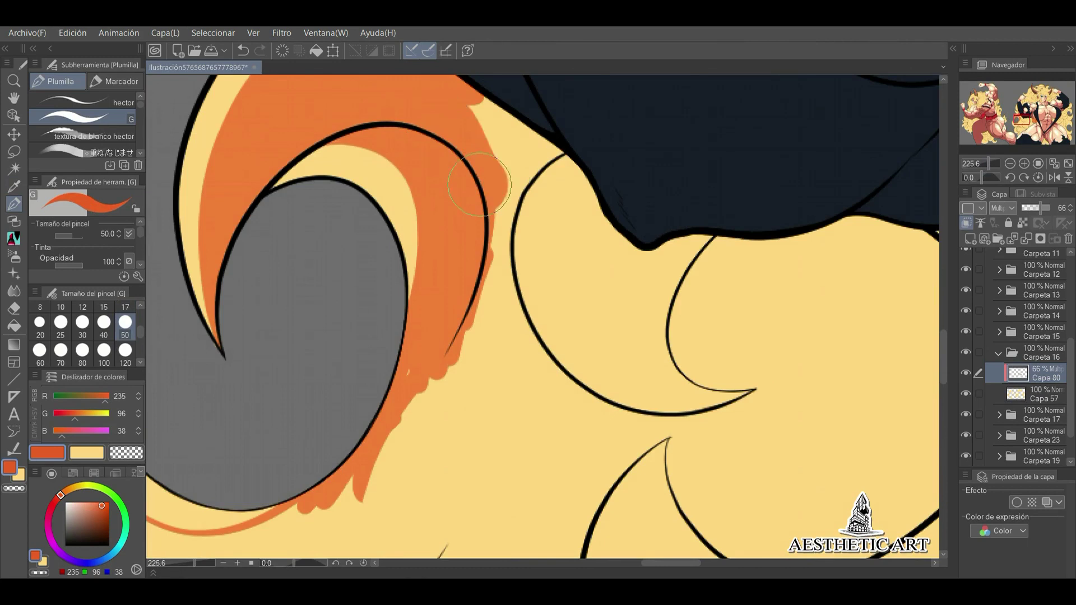
pyautogui.scroll(-4, 480, 185)
pyautogui.scroll(2, 560, 280)
pyautogui.moveTo(728, 392)
pyautogui.mouseDown()
pyautogui.moveTo(807, 235)
pyautogui.moveTo(803, 433)
pyautogui.mouseUp()
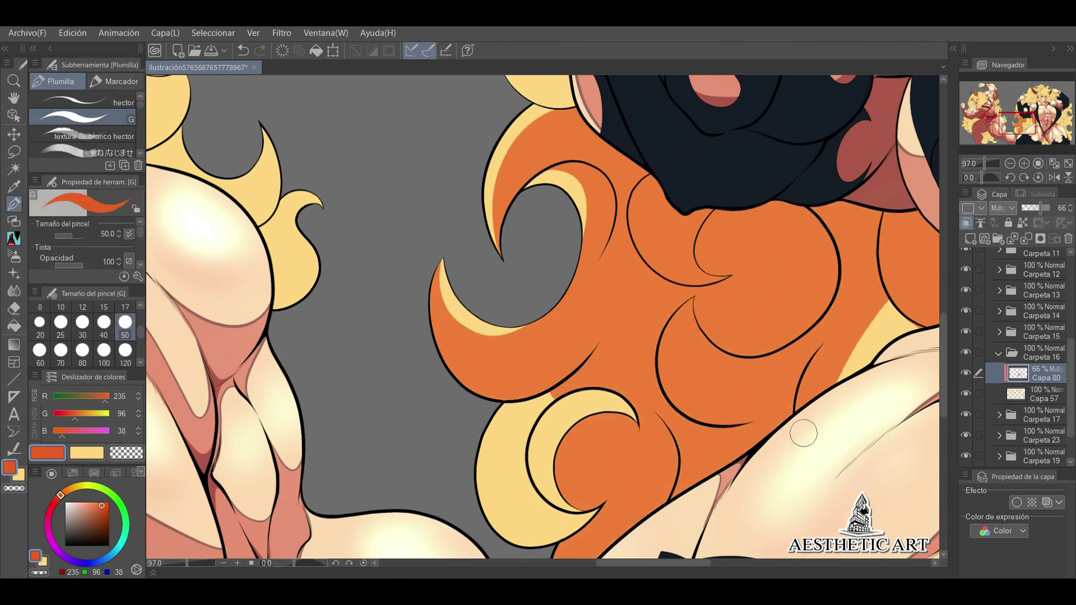
# - Set Capa 80's opacity to 70% and shade the outer curls beside the black sleeve with the pen at size 17
pyautogui.scroll(3, 560, 437)
pyautogui.click(125, 307)
pyautogui.moveTo(689, 353)
pyautogui.mouseDown()
pyautogui.moveTo(504, 168)
pyautogui.moveTo(518, 297)
pyautogui.mouseUp()
pyautogui.moveTo(538, 235)
pyautogui.mouseDown()
pyautogui.moveTo(514, 237)
pyautogui.moveTo(594, 230)
pyautogui.mouseUp()
pyautogui.scroll(-5, 897, 224)
pyautogui.moveTo(1041, 208); pyautogui.dragTo(1044, 208)
pyautogui.scroll(8, 983, 159)
pyautogui.moveTo(480, 294); pyautogui.dragTo(549, 278)
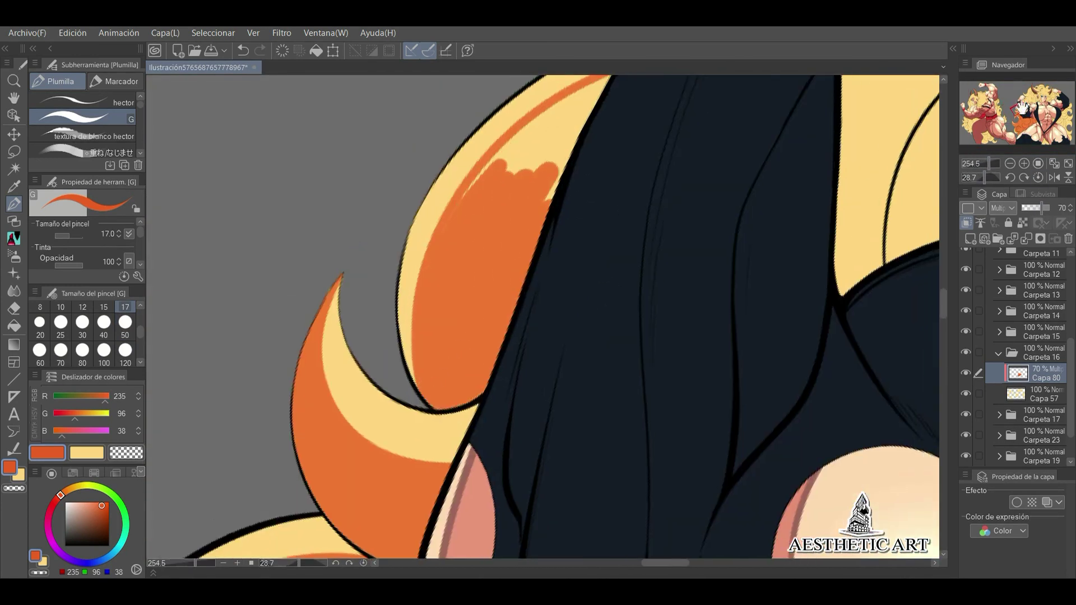
# - Shade the hair locks running along the black sleeve up to the left-hand raised fist
pyautogui.hotkey('ctrl', '@')
pyautogui.scroll(6, 390, 284)
pyautogui.moveTo(296, 368)
pyautogui.mouseDown()
pyautogui.moveTo(387, 348)
pyautogui.moveTo(442, 252)
pyautogui.moveTo(482, 314)
pyautogui.moveTo(493, 236)
pyautogui.moveTo(560, 336)
pyautogui.moveTo(588, 180)
pyautogui.moveTo(645, 252)
pyautogui.mouseUp()
pyautogui.scroll(2, 649, 148)
pyautogui.press('g')
pyautogui.press('p')
pyautogui.scroll(-1, 560, 280)
pyautogui.moveTo(505, 168); pyautogui.dragTo(560, 292)
pyautogui.moveTo(499, 359)
pyautogui.mouseDown()
pyautogui.moveTo(617, 224)
pyautogui.moveTo(593, 251)
pyautogui.mouseUp()
# - Paint the shadow of the large lock sweeping from above the fist to the horn, leaving a light outer rim
pyautogui.scroll(-5, 593, 251)
pyautogui.scroll(4, 504, 253)
pyautogui.moveTo(358, 224); pyautogui.dragTo(486, 276)
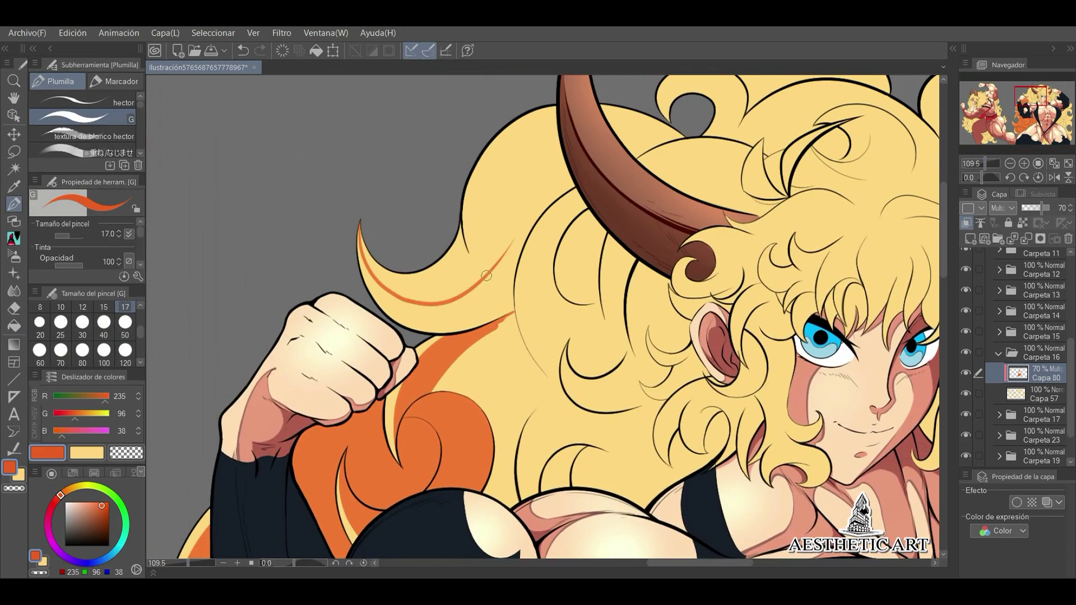
pyautogui.scroll(3, 674, 169)
pyautogui.moveTo(633, 336)
pyautogui.mouseDown()
pyautogui.moveTo(420, 336)
pyautogui.moveTo(678, 229)
pyautogui.moveTo(712, 241)
pyautogui.moveTo(597, 440)
pyautogui.mouseUp()
pyautogui.moveTo(504, 443)
pyautogui.mouseDown()
pyautogui.moveTo(655, 134)
pyautogui.moveTo(560, 393)
pyautogui.moveTo(690, 263)
pyautogui.mouseUp()
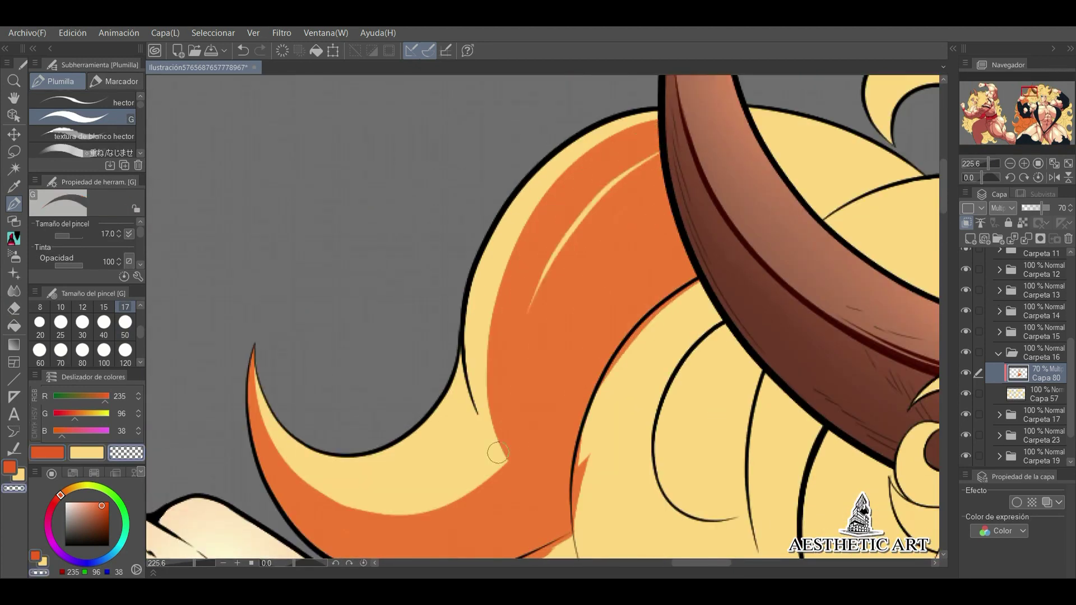
pyautogui.scroll(-2, 617, 252)
pyautogui.moveTo(532, 395)
pyautogui.mouseDown()
pyautogui.moveTo(622, 255)
pyautogui.moveTo(546, 393)
pyautogui.moveTo(649, 235)
pyautogui.moveTo(649, 84)
pyautogui.mouseUp()
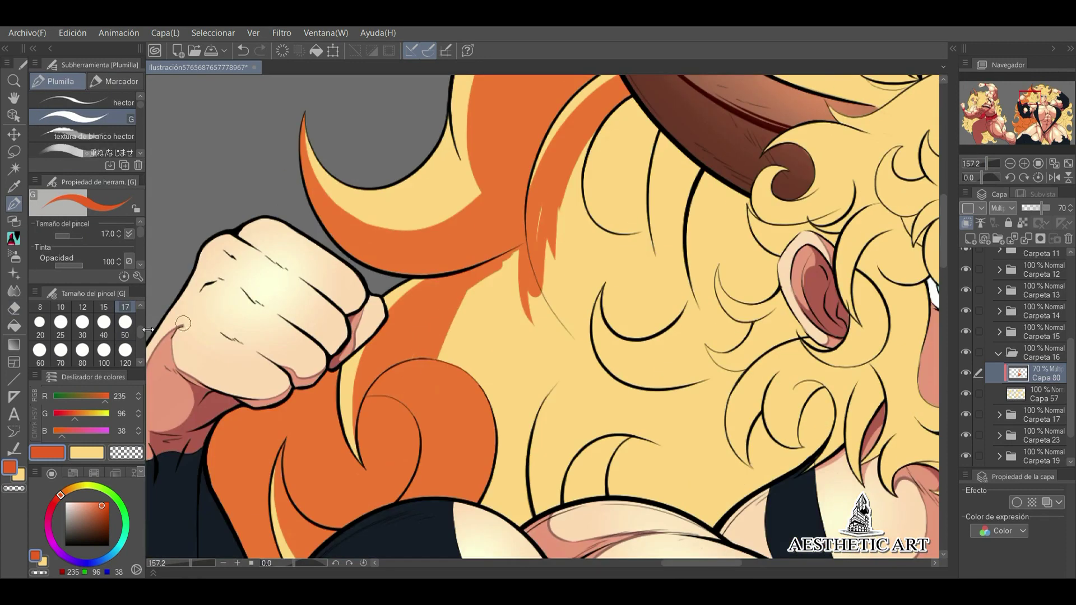
# - Fill the hair between the fist, the shoulder and the ear curls with shadow at pen size 50, and switch to the Vector eraser
pyautogui.click(125, 322)
pyautogui.moveTo(538, 257); pyautogui.dragTo(684, 496)
pyautogui.press('e')
pyautogui.scroll(2, 685, 496)
pyautogui.moveTo(403, 274); pyautogui.dragTo(511, 318)
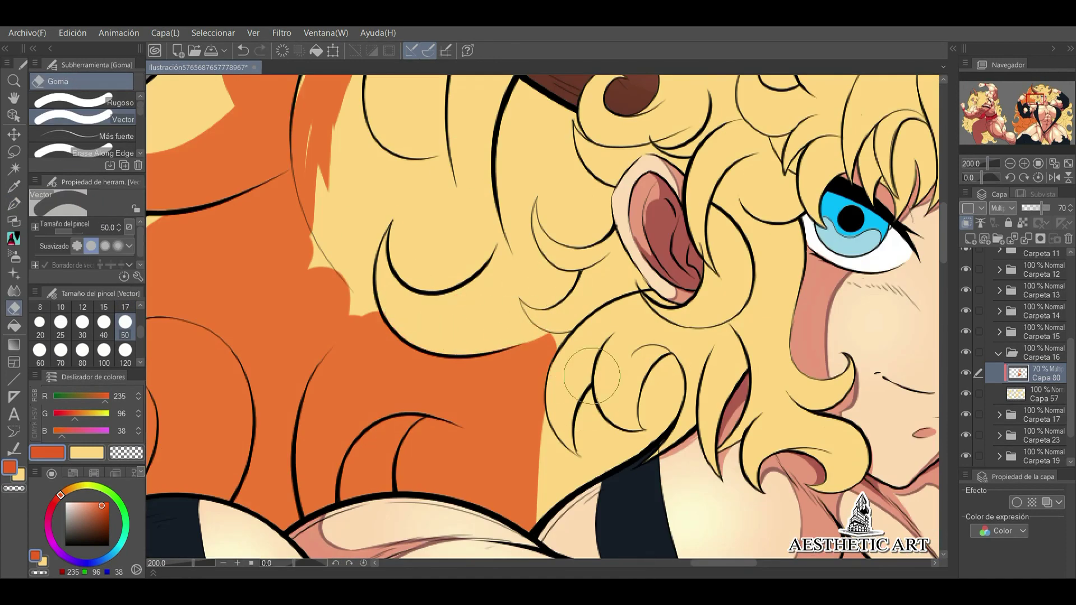
# - Shade the gaps inside the small curls above the shoulder with the pen at size 17
pyautogui.press('p')
pyautogui.moveTo(583, 482); pyautogui.dragTo(552, 443)
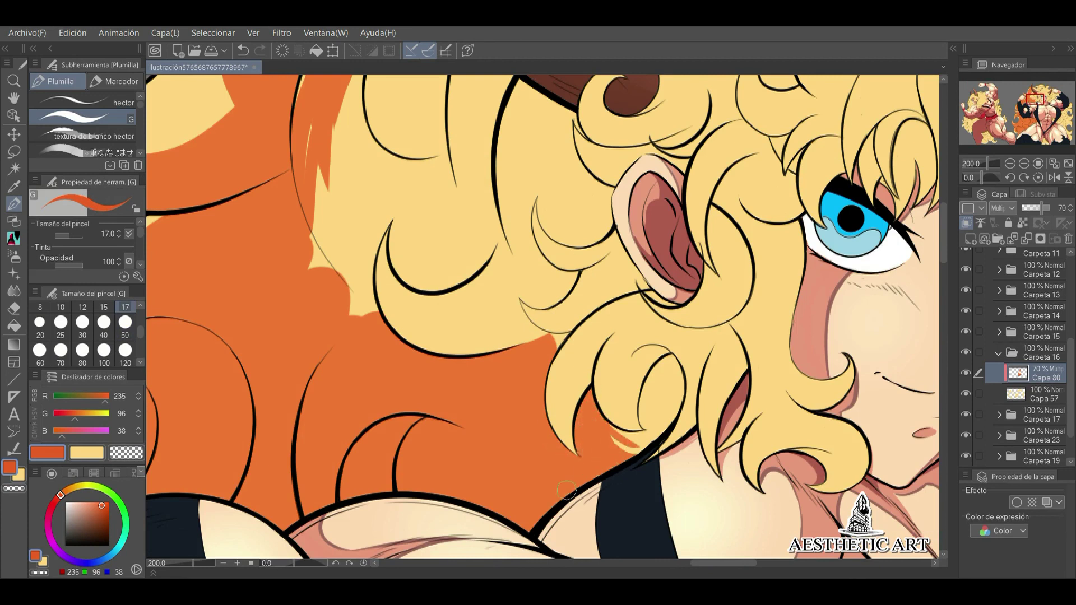
pyautogui.moveTo(675, 387); pyautogui.dragTo(661, 425)
pyautogui.scroll(1, 555, 342)
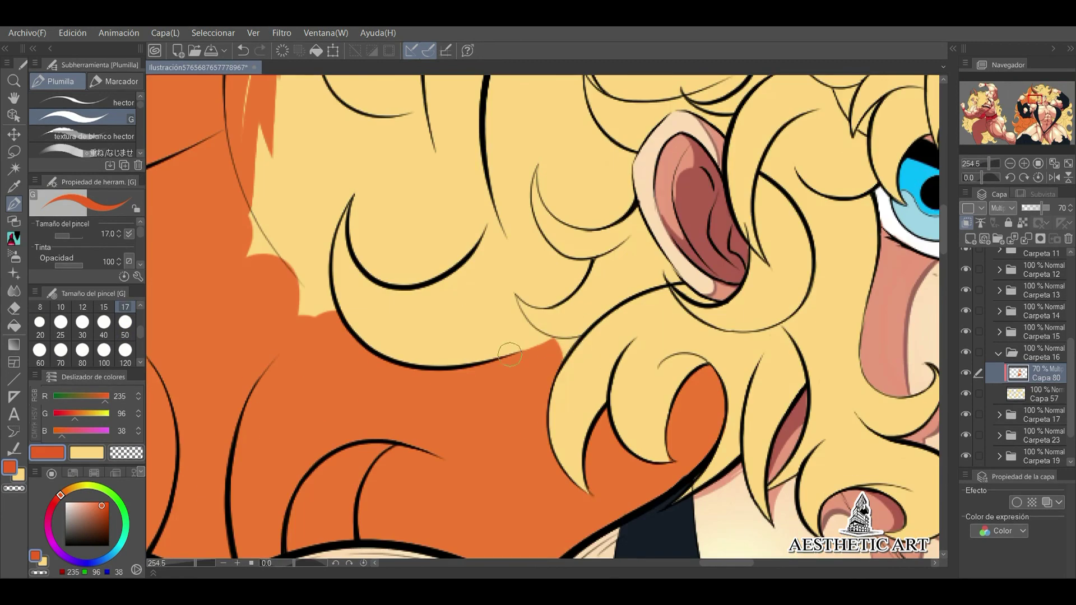
# - Outline the shadow edges on the hair strands hanging beneath the left-hand horn
pyautogui.scroll(-1, 571, 363)
pyautogui.moveTo(645, 230); pyautogui.dragTo(608, 376)
pyautogui.moveTo(689, 272); pyautogui.dragTo(659, 435)
pyautogui.moveTo(504, 258); pyautogui.dragTo(533, 493)
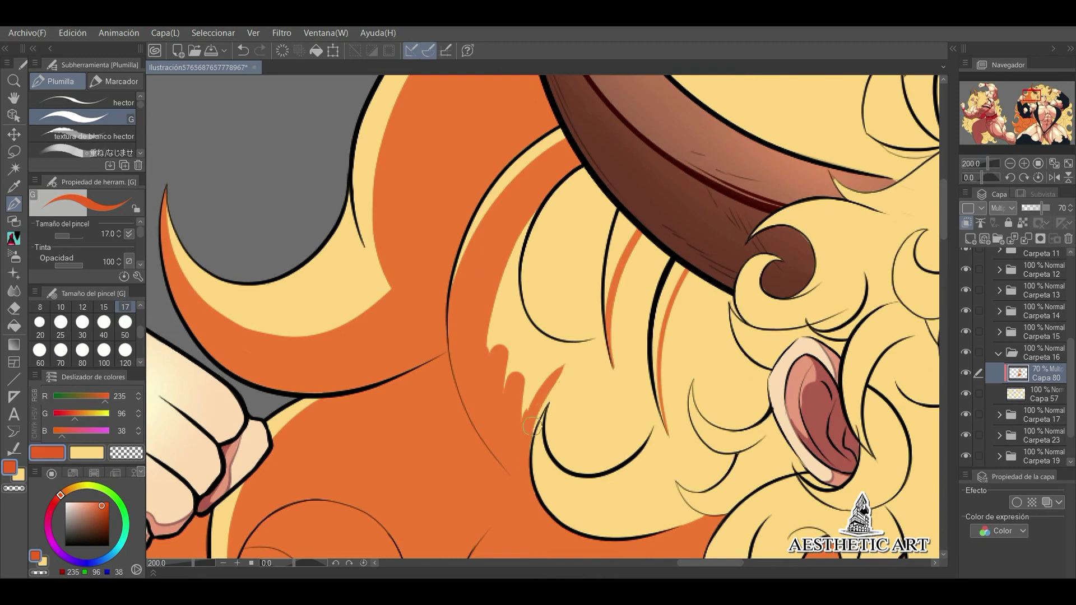
pyautogui.moveTo(532, 213); pyautogui.dragTo(488, 356)
pyautogui.moveTo(594, 174); pyautogui.dragTo(583, 387)
pyautogui.moveTo(614, 207); pyautogui.dragTo(594, 389)
# - Fill the strands beneath the horn with shadow and shade the crescent-shaped curl beside the ear
pyautogui.moveTo(617, 320); pyautogui.dragTo(522, 412)
pyautogui.moveTo(561, 336); pyautogui.dragTo(460, 263)
pyautogui.moveTo(459, 314); pyautogui.dragTo(496, 391)
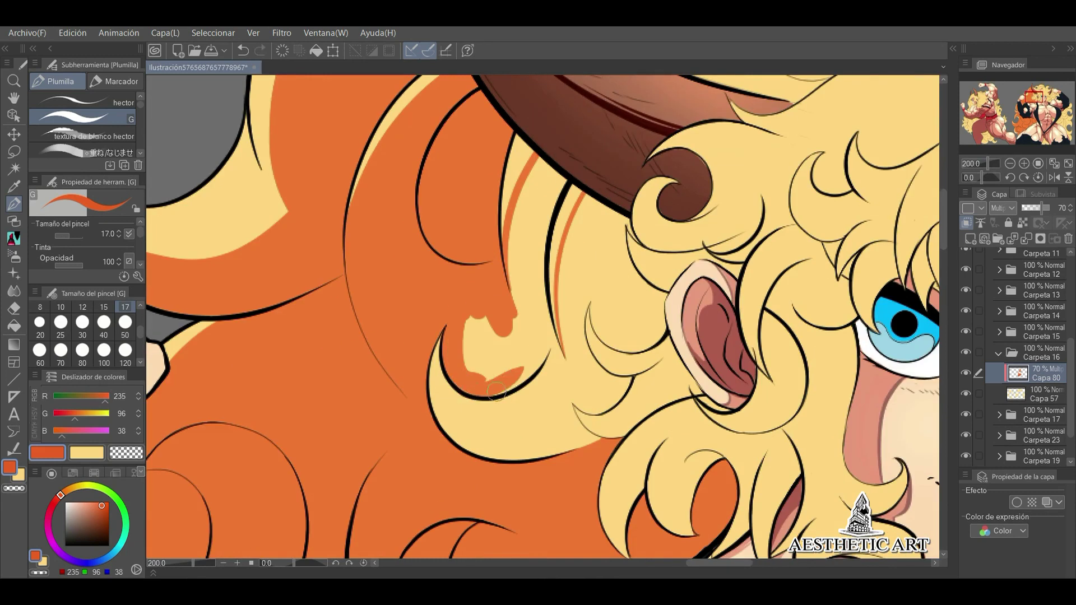
pyautogui.moveTo(564, 160)
pyautogui.mouseDown()
pyautogui.moveTo(535, 339)
pyautogui.moveTo(465, 370)
pyautogui.mouseUp()
pyautogui.scroll(-1, 519, 352)
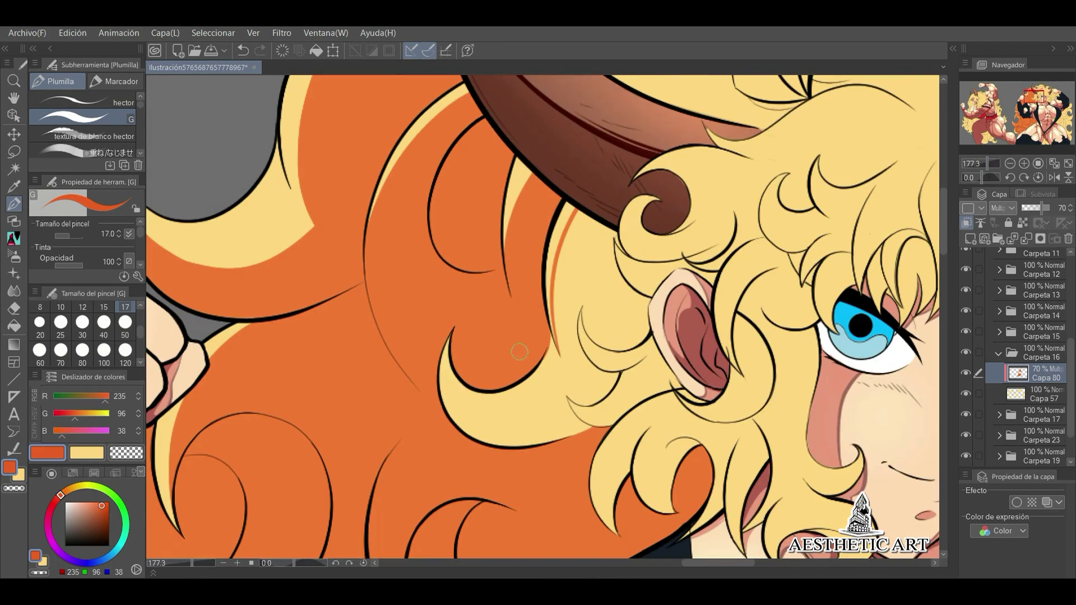
pyautogui.moveTo(490, 415); pyautogui.dragTo(614, 331)
pyautogui.moveTo(563, 370); pyautogui.dragTo(620, 251)
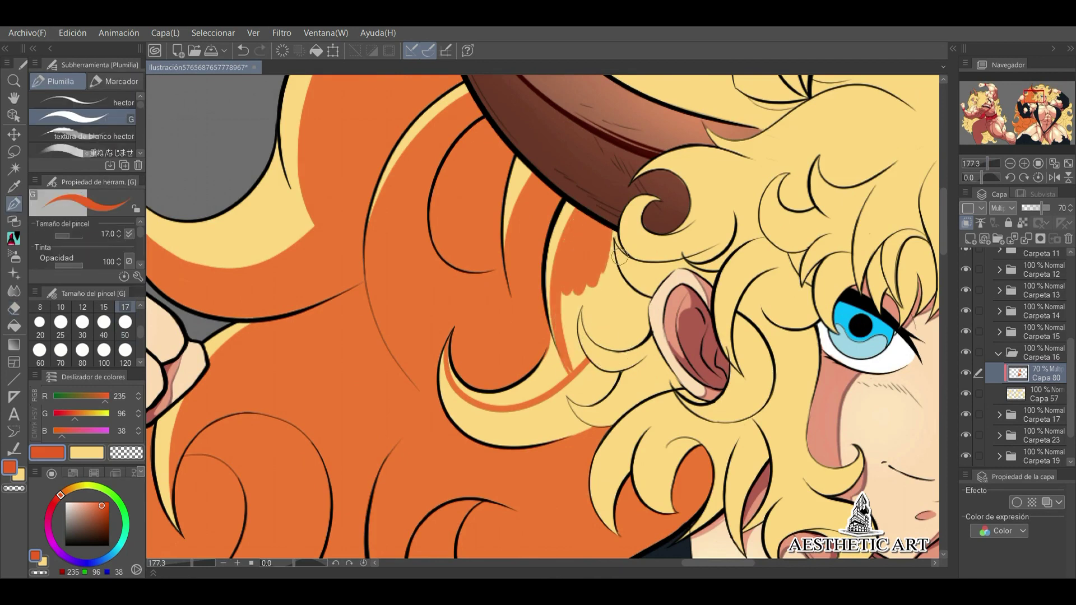
# - Finish the shadow behind the ear and fill the hair on the figure's right-hand side with the pen at size 300
pyautogui.scroll(-2, 589, 293)
pyautogui.scroll(5, 616, 308)
pyautogui.moveTo(633, 213); pyautogui.dragTo(683, 325)
pyautogui.moveTo(707, 196); pyautogui.dragTo(618, 307)
pyautogui.moveTo(751, 208); pyautogui.dragTo(687, 358)
pyautogui.moveTo(746, 258); pyautogui.dragTo(720, 322)
pyautogui.moveTo(600, 247)
pyautogui.mouseDown()
pyautogui.moveTo(538, 345)
pyautogui.moveTo(611, 269)
pyautogui.moveTo(575, 212)
pyautogui.moveTo(605, 168)
pyautogui.mouseUp()
pyautogui.moveTo(1015, 125); pyautogui.dragTo(1039, 119)
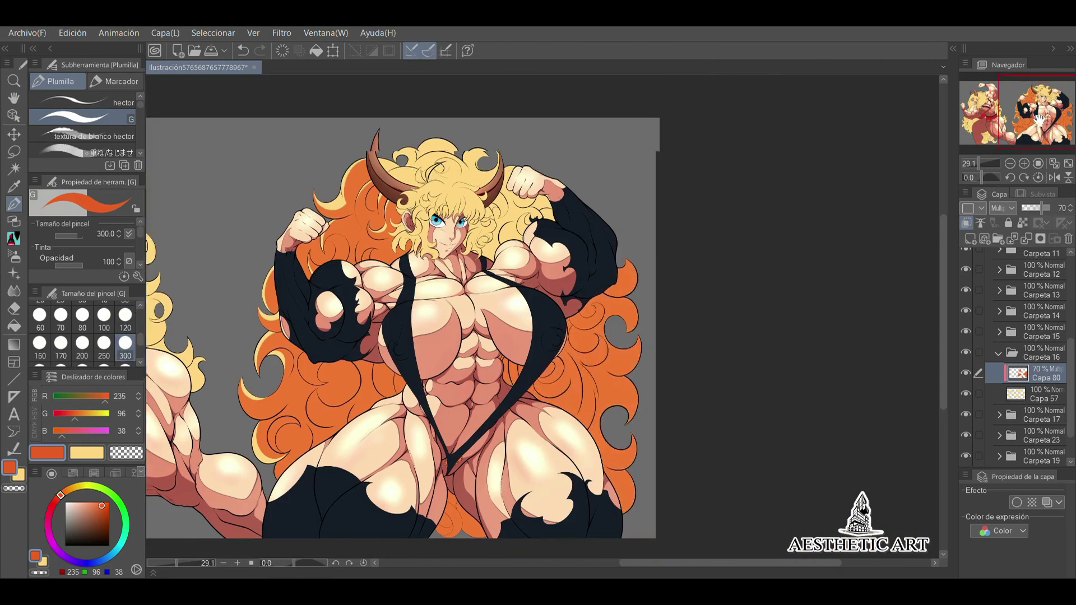
# - Shade the outer curl beside the right-hand sleeve and fill the hair behind that arm with the pen at size 120
pyautogui.scroll(5, 1038, 120)
pyautogui.moveTo(633, 264); pyautogui.dragTo(599, 295)
pyautogui.hotkey('ctrl', '0')
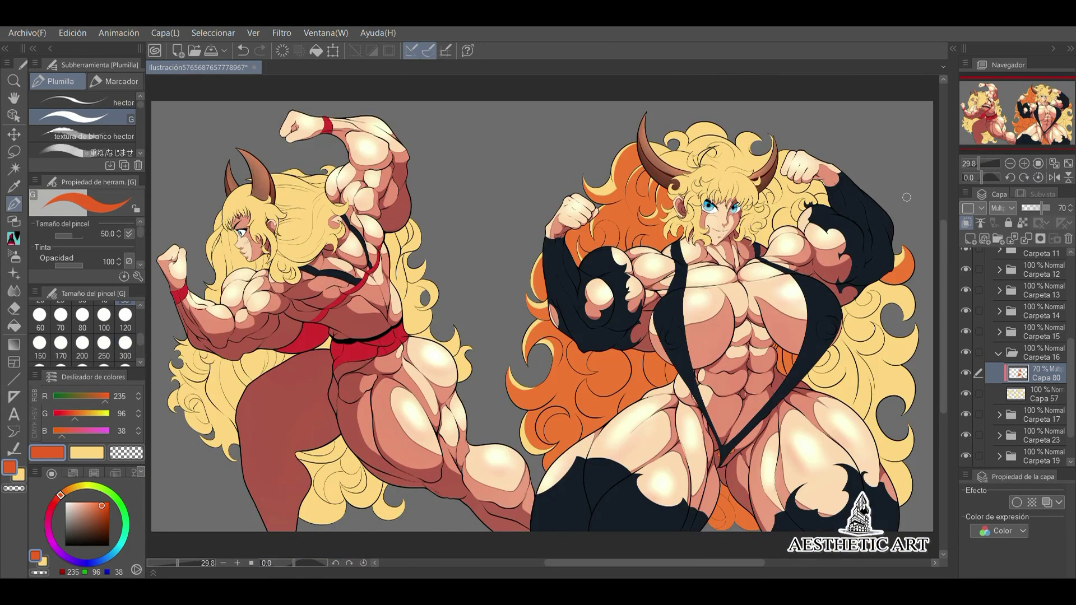
pyautogui.scroll(3, 906, 197)
pyautogui.click(125, 315)
pyautogui.moveTo(610, 168)
pyautogui.mouseDown()
pyautogui.moveTo(572, 313)
pyautogui.moveTo(616, 505)
pyautogui.mouseUp()
pyautogui.scroll(-3, 981, 163)
pyautogui.scroll(3, 981, 163)
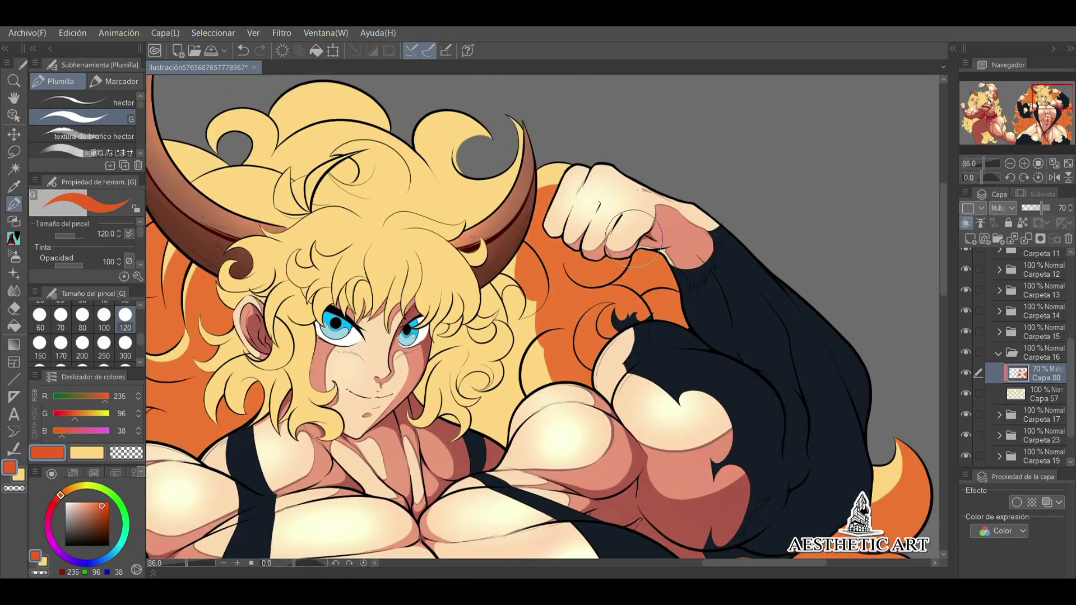
# - Reduce the pen to size 17 and complete the shadow between the face curls and the right-hand arm
pyautogui.scroll(3, 1044, 103)
pyautogui.press('[')
pyautogui.press('[')
pyautogui.press('[')
pyautogui.press('[')
pyautogui.press('[')
pyautogui.press('[')
pyautogui.press('[')
pyautogui.press('[')
pyautogui.press('[')
pyautogui.press('[')
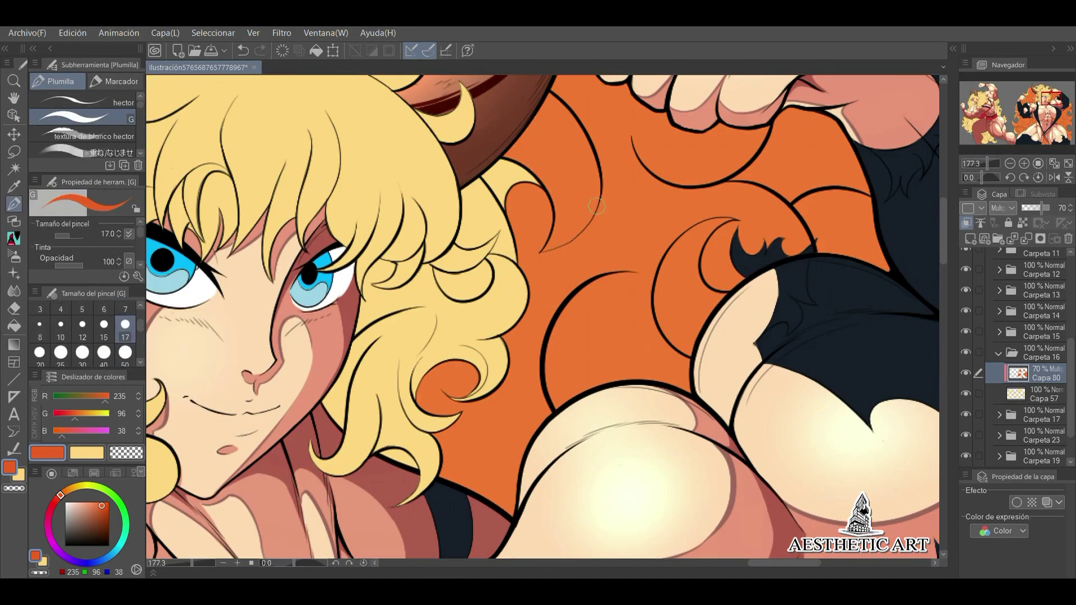
pyautogui.scroll(-5, 977, 164)
pyautogui.scroll(3, 979, 163)
pyautogui.scroll(-2, 981, 162)
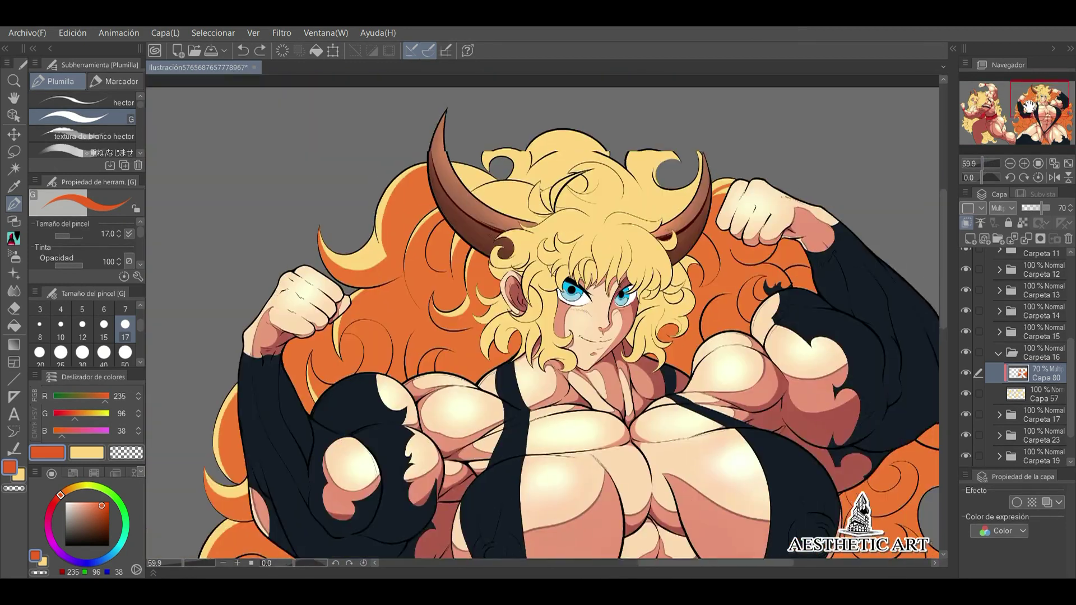
# - Shade the hair tufts at the inner base of the left-hand horn
pyautogui.scroll(1, 983, 160)
pyautogui.moveTo(496, 129); pyautogui.dragTo(488, 337)
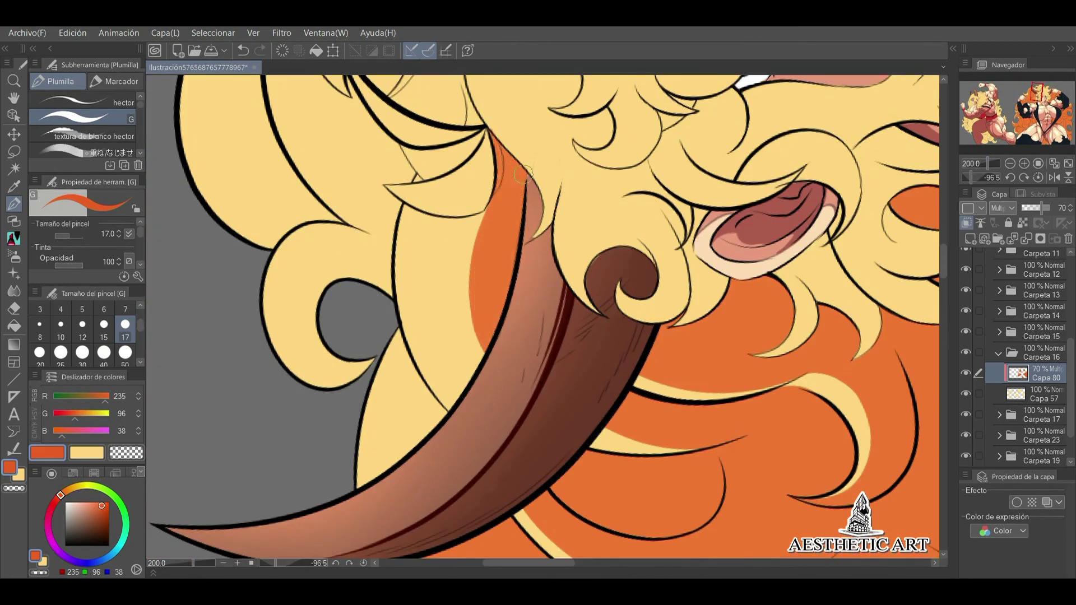
pyautogui.moveTo(975, 178); pyautogui.dragTo(978, 176)
pyautogui.moveTo(650, 219)
pyautogui.mouseDown()
pyautogui.moveTo(555, 314)
pyautogui.moveTo(571, 336)
pyautogui.mouseUp()
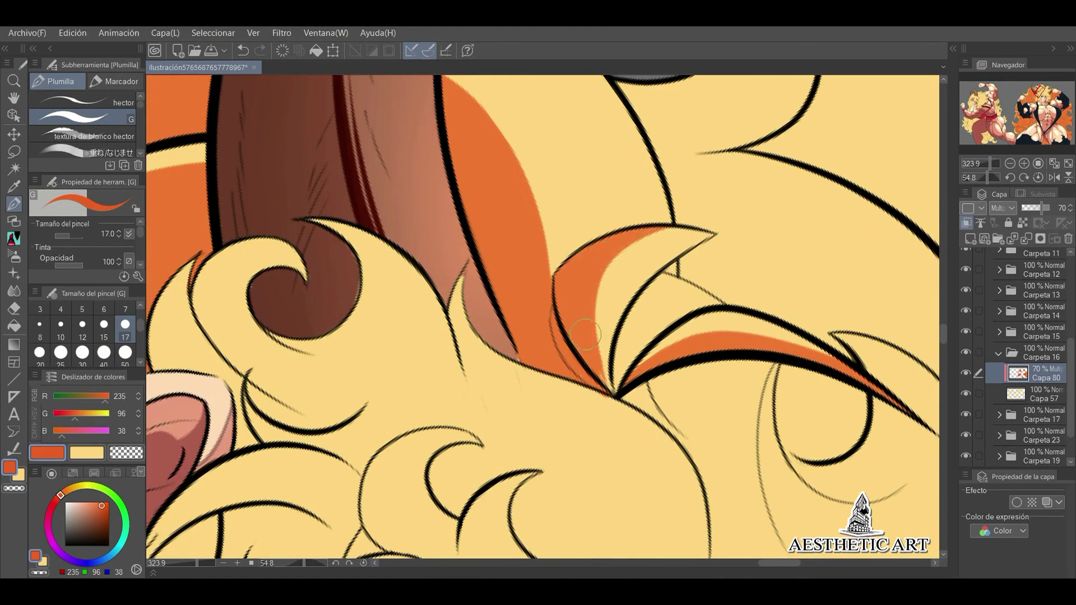
pyautogui.scroll(-1, 596, 259)
pyautogui.scroll(1, 596, 258)
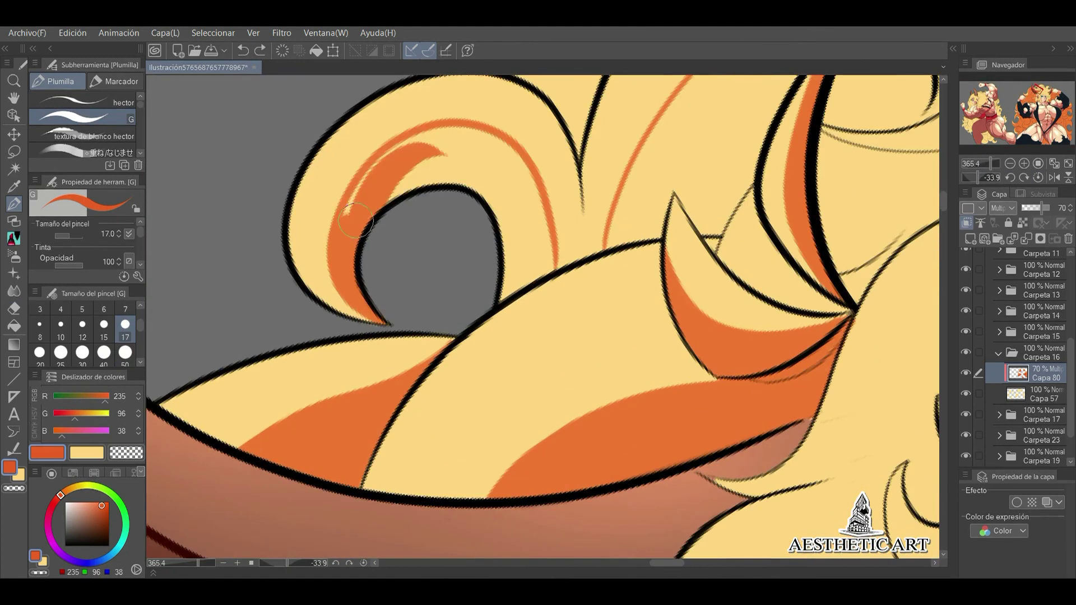
# - Paint shadows along the looping curl on top of the head and on the lock next to it
pyautogui.moveTo(448, 135); pyautogui.dragTo(532, 269)
pyautogui.click(989, 171)
pyautogui.moveTo(989, 171); pyautogui.dragTo(996, 171)
pyautogui.moveTo(661, 280); pyautogui.dragTo(790, 235)
pyautogui.moveTo(851, 191); pyautogui.dragTo(775, 290)
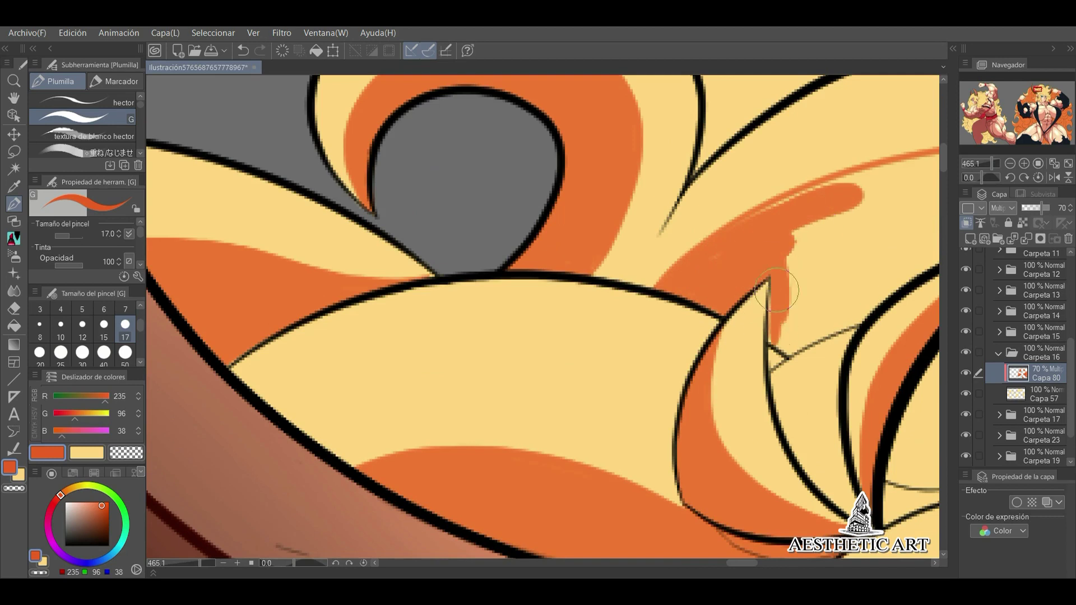
# - Fill the shadow behind the pointed tufts on top of the head and the narrow gaps between their strands
pyautogui.moveTo(990, 176); pyautogui.dragTo(982, 176)
pyautogui.moveTo(476, 331); pyautogui.dragTo(477, 436)
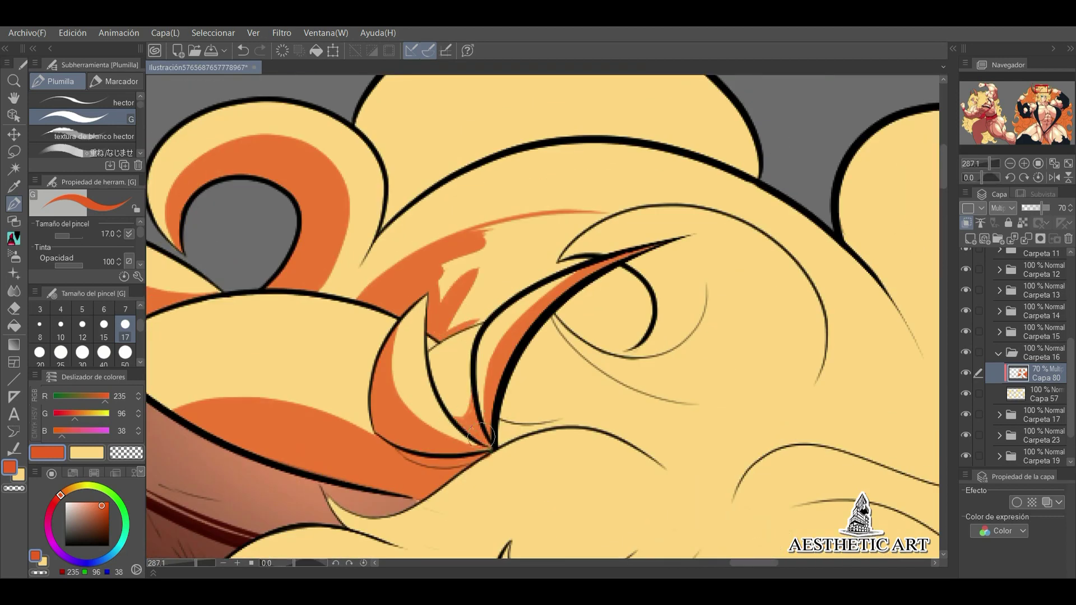
pyautogui.moveTo(495, 301); pyautogui.dragTo(465, 264)
pyautogui.moveTo(504, 169); pyautogui.dragTo(493, 415)
pyautogui.moveTo(443, 292)
pyautogui.mouseDown()
pyautogui.moveTo(533, 185)
pyautogui.moveTo(494, 353)
pyautogui.mouseUp()
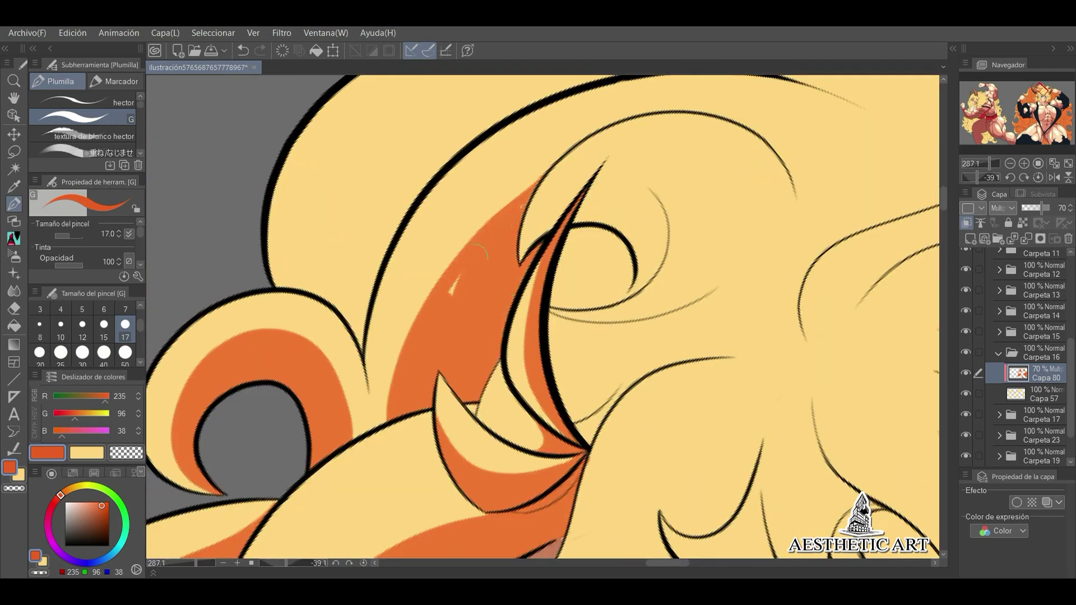
pyautogui.click(995, 99)
pyautogui.moveTo(524, 249); pyautogui.dragTo(824, 235)
pyautogui.hotkey('ctrl', 'z')
pyautogui.hotkey('ctrl', 'z')
# - Touch up the outer curl beside the right-hand sleeve and shade the large curl next to the right-hand horn
pyautogui.hotkey('ctrl', '0')
pyautogui.scroll(3, 801, 340)
pyautogui.scroll(4, 800, 340)
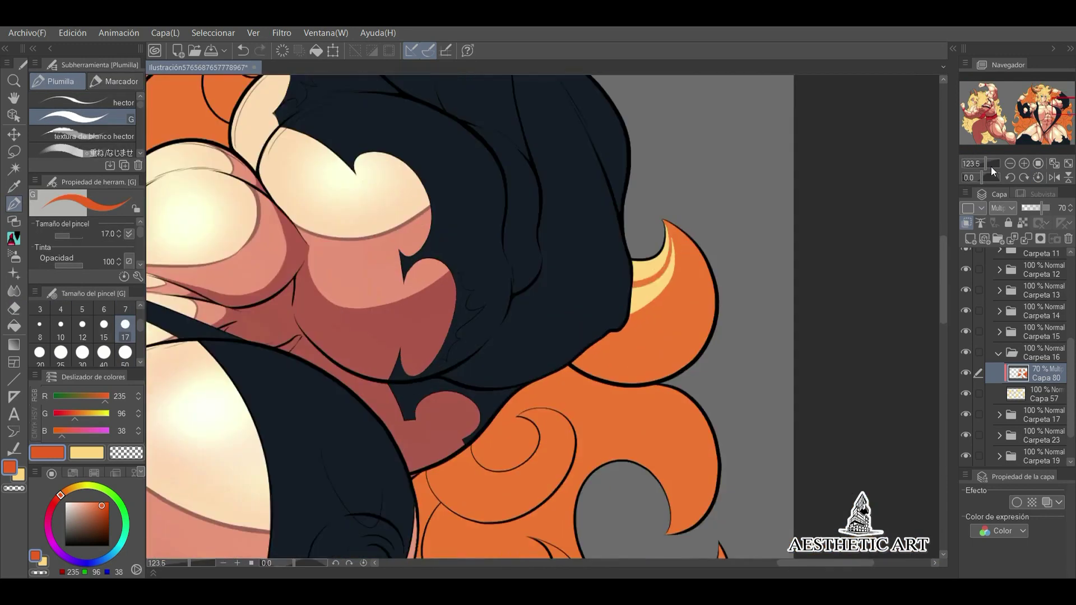
pyautogui.hotkey('ctrl', '0')
pyautogui.scroll(4, 613, 221)
pyautogui.moveTo(678, 165); pyautogui.dragTo(643, 181)
pyautogui.scroll(-2, 761, 209)
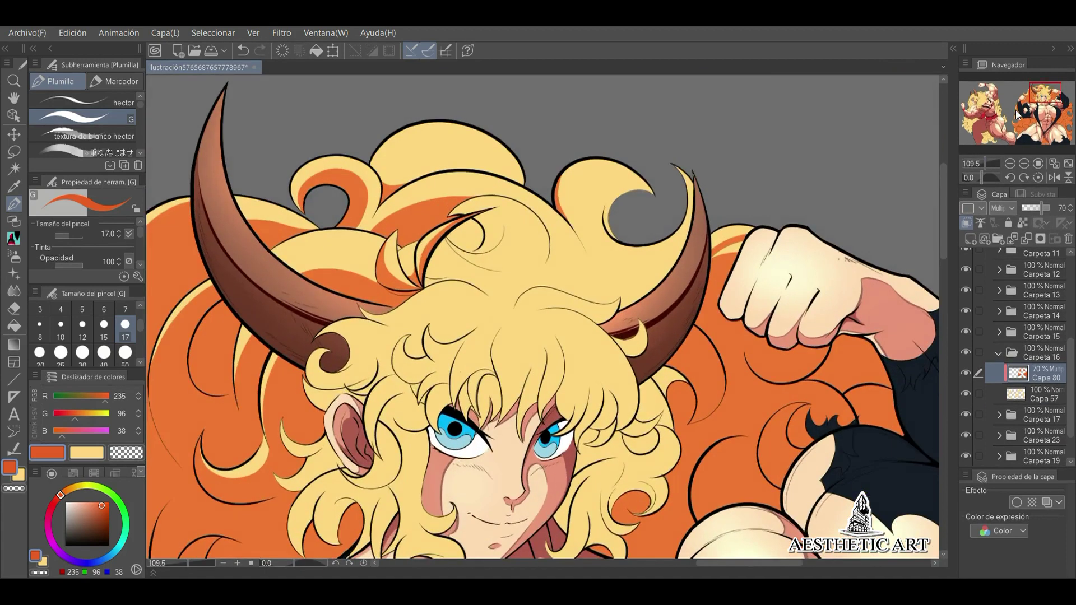
# - Undo the last stroke and outline shadows on the curls beside the right-hand eye, using the Vector eraser at size 7 for trimming
pyautogui.hotkey('ctrl', '0')
pyautogui.scroll(5, 676, 162)
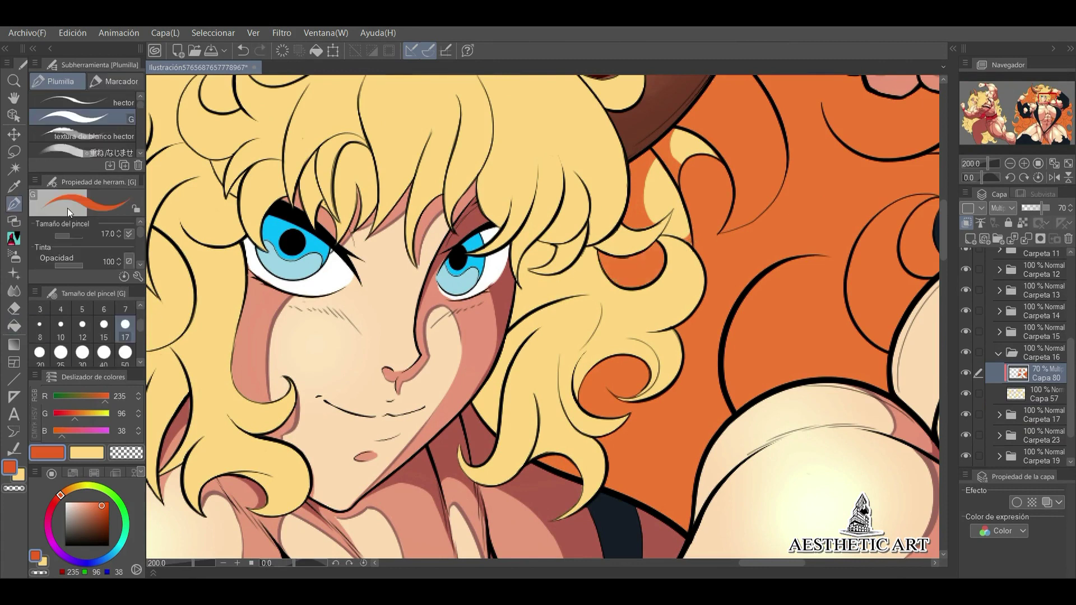
pyautogui.hotkey('ctrl', 'z')
pyautogui.scroll(3, 753, 143)
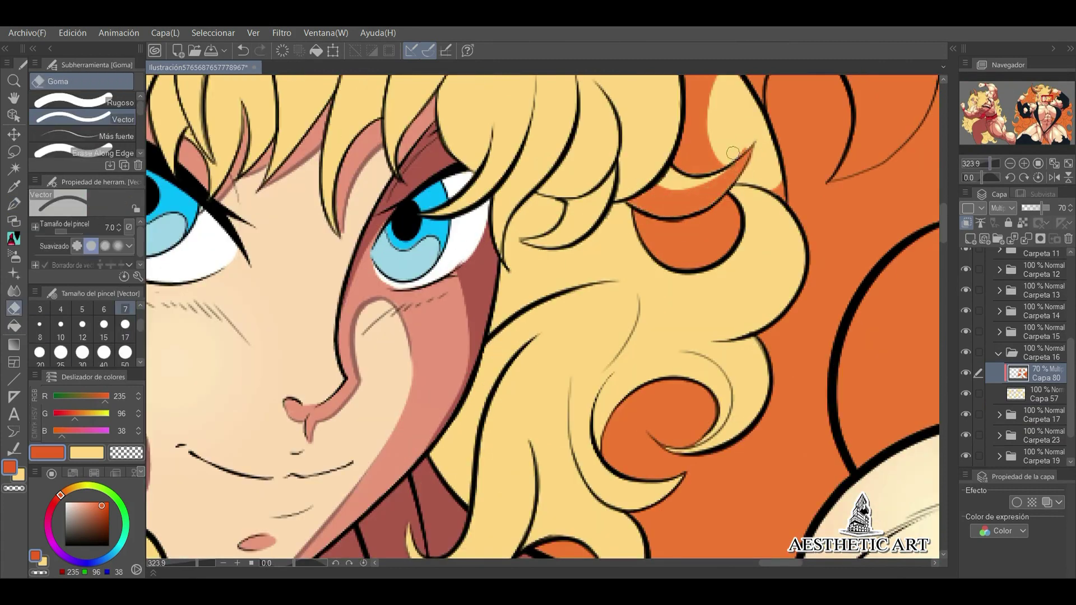
pyautogui.scroll(-3, 673, 252)
pyautogui.scroll(2, 632, 305)
pyautogui.moveTo(619, 277); pyautogui.dragTo(630, 304)
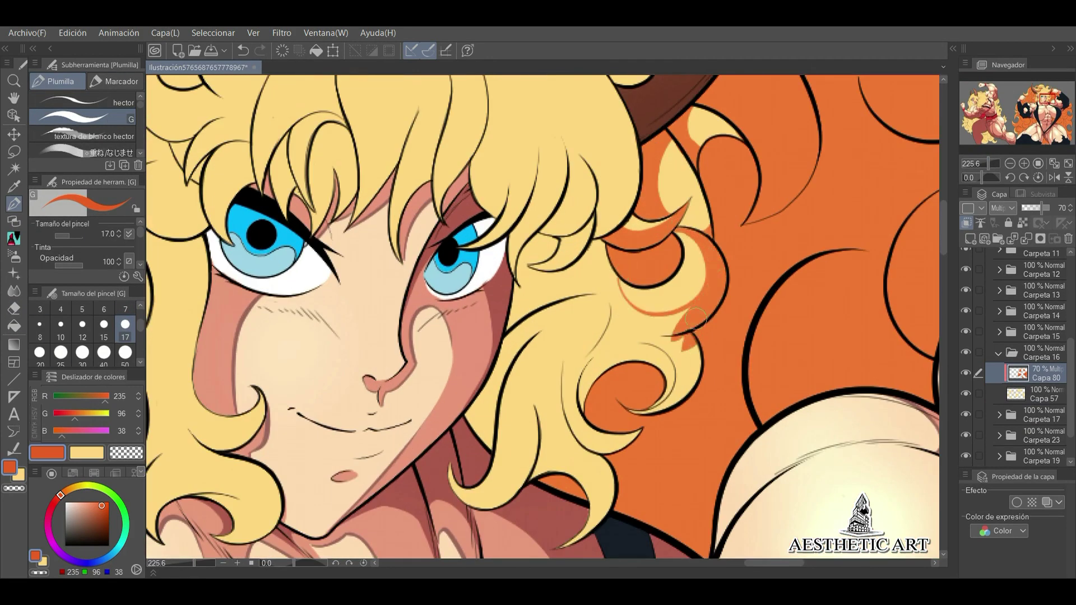
# - Fill the shadow at the roots of the curls along the right-hand cheek, leaving light curved highlights
pyautogui.moveTo(536, 259); pyautogui.dragTo(567, 275)
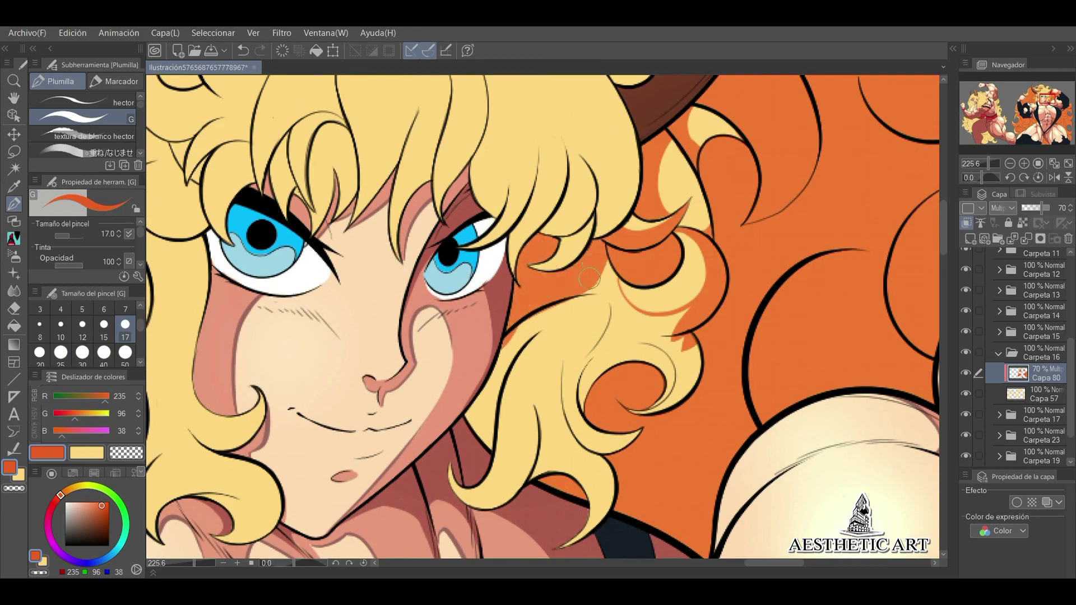
pyautogui.moveTo(628, 314); pyautogui.dragTo(482, 404)
pyautogui.moveTo(582, 297); pyautogui.dragTo(505, 370)
pyautogui.scroll(-1, 589, 292)
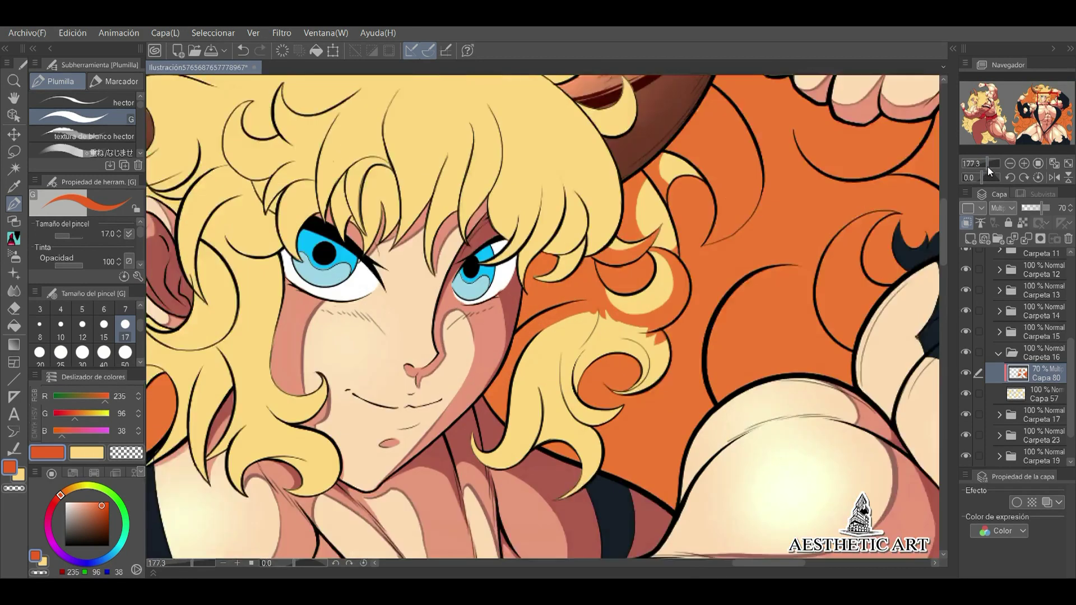
pyautogui.moveTo(604, 288); pyautogui.dragTo(577, 217)
pyautogui.moveTo(505, 329)
pyautogui.mouseDown()
pyautogui.moveTo(470, 395)
pyautogui.moveTo(548, 350)
pyautogui.mouseUp()
# - Shade the lower curls beside the right-hand jaw and refine the shadow around the round loop
pyautogui.moveTo(993, 170); pyautogui.dragTo(1003, 169)
pyautogui.moveTo(734, 162)
pyautogui.mouseDown()
pyautogui.moveTo(622, 185)
pyautogui.moveTo(575, 248)
pyautogui.mouseUp()
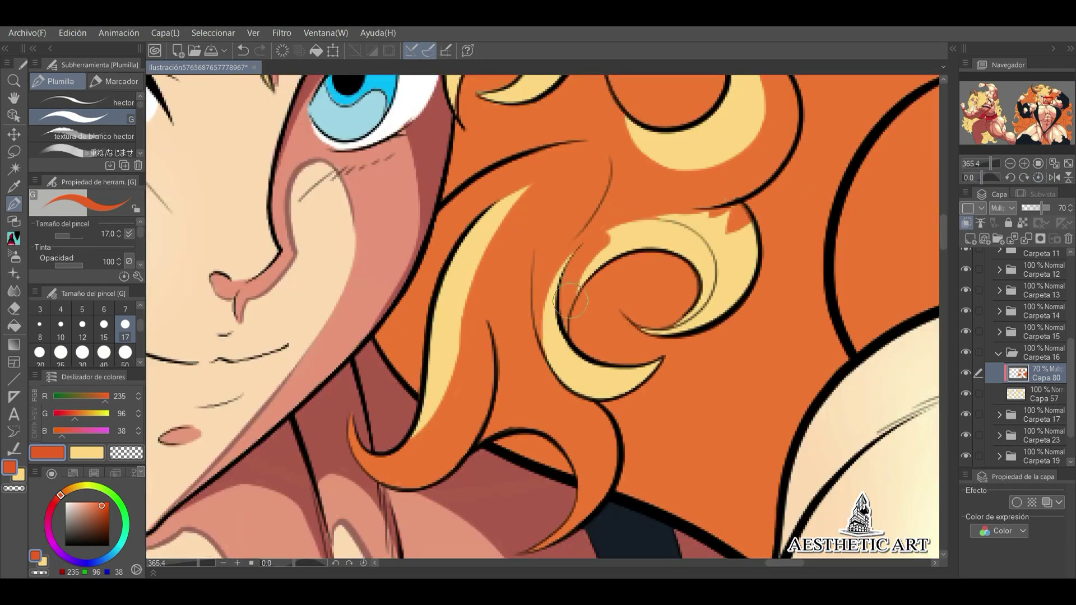
pyautogui.moveTo(570, 301); pyautogui.dragTo(668, 222)
pyautogui.moveTo(997, 170); pyautogui.dragTo(984, 166)
pyautogui.scroll(5, 647, 380)
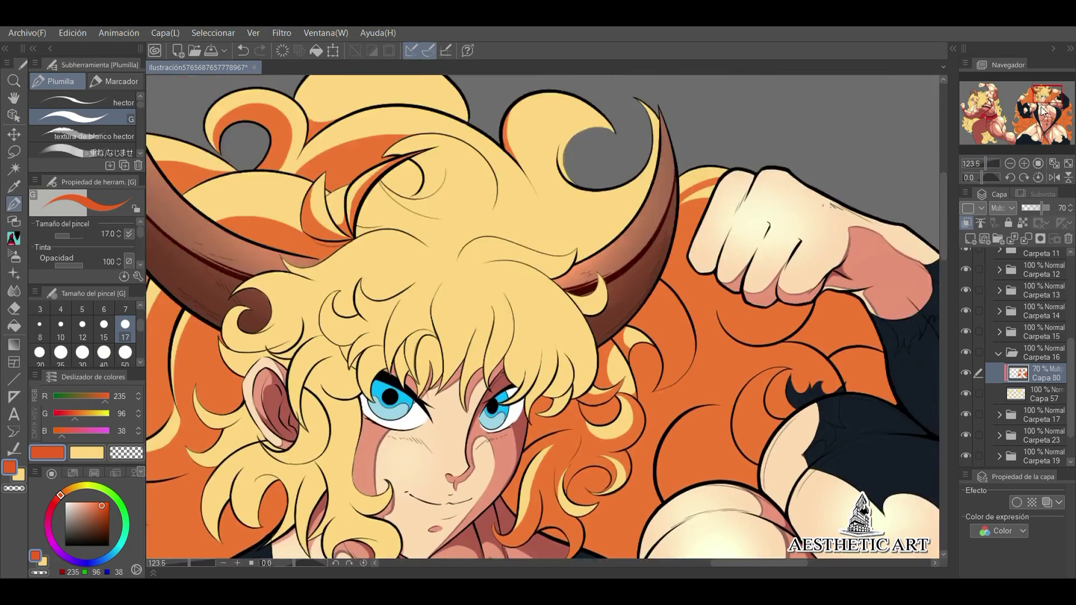
# - Fill the orange shadow on the locks between the left-hand ear and cheek, including the round curl beside the jaw
pyautogui.moveTo(1036, 112); pyautogui.dragTo(1037, 117)
pyautogui.moveTo(530, 173); pyautogui.dragTo(531, 271)
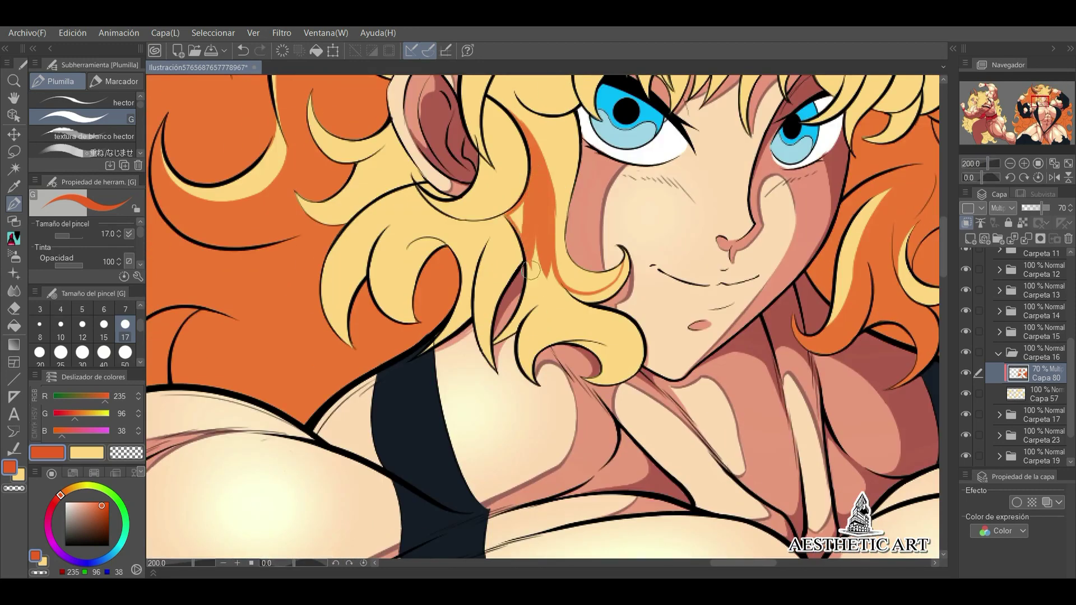
pyautogui.scroll(2, 616, 292)
pyautogui.moveTo(594, 247)
pyautogui.mouseDown()
pyautogui.moveTo(521, 393)
pyautogui.moveTo(627, 364)
pyautogui.moveTo(667, 404)
pyautogui.mouseUp()
pyautogui.scroll(-1, 549, 319)
pyautogui.moveTo(482, 213); pyautogui.dragTo(453, 287)
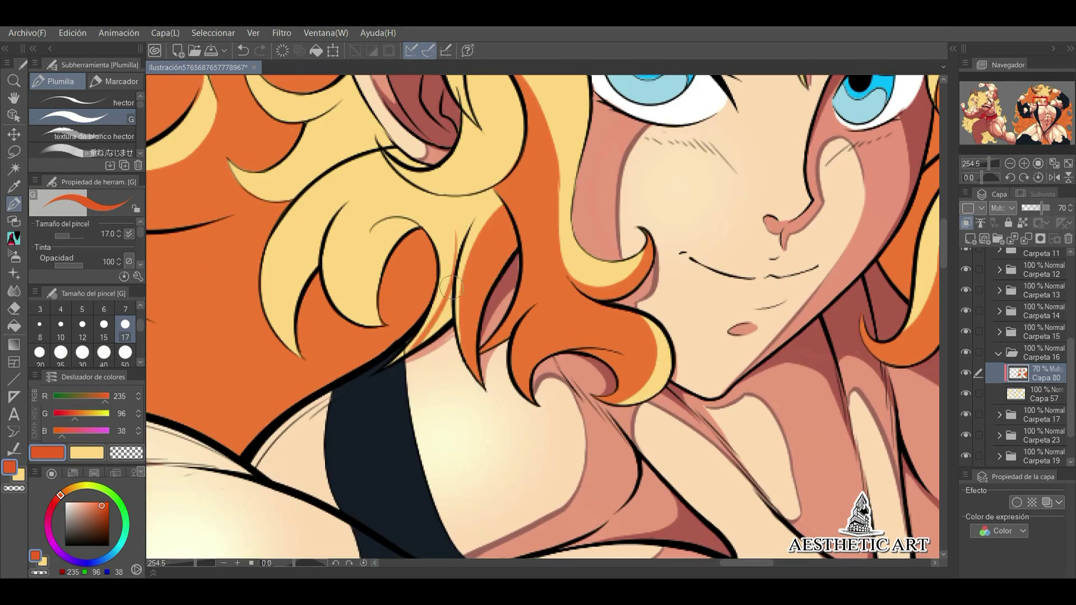
# - Shade the curls beneath the left-hand ear, keeping light crescent highlights along their outer edges
pyautogui.moveTo(756, 229); pyautogui.dragTo(823, 290)
pyautogui.moveTo(459, 235)
pyautogui.mouseDown()
pyautogui.moveTo(504, 264)
pyautogui.moveTo(559, 263)
pyautogui.mouseUp()
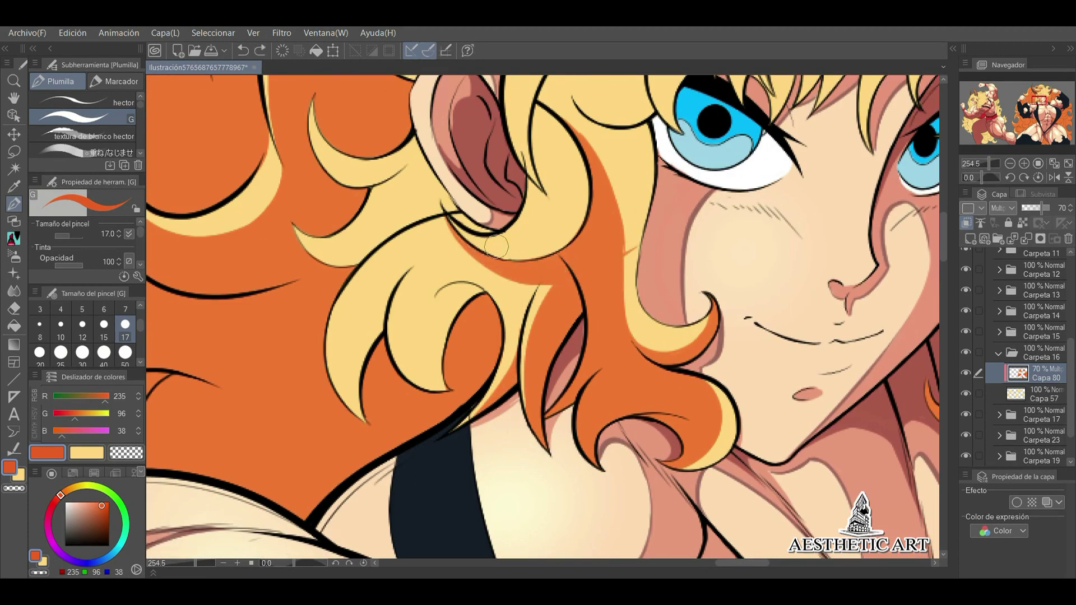
pyautogui.moveTo(451, 291); pyautogui.dragTo(442, 319)
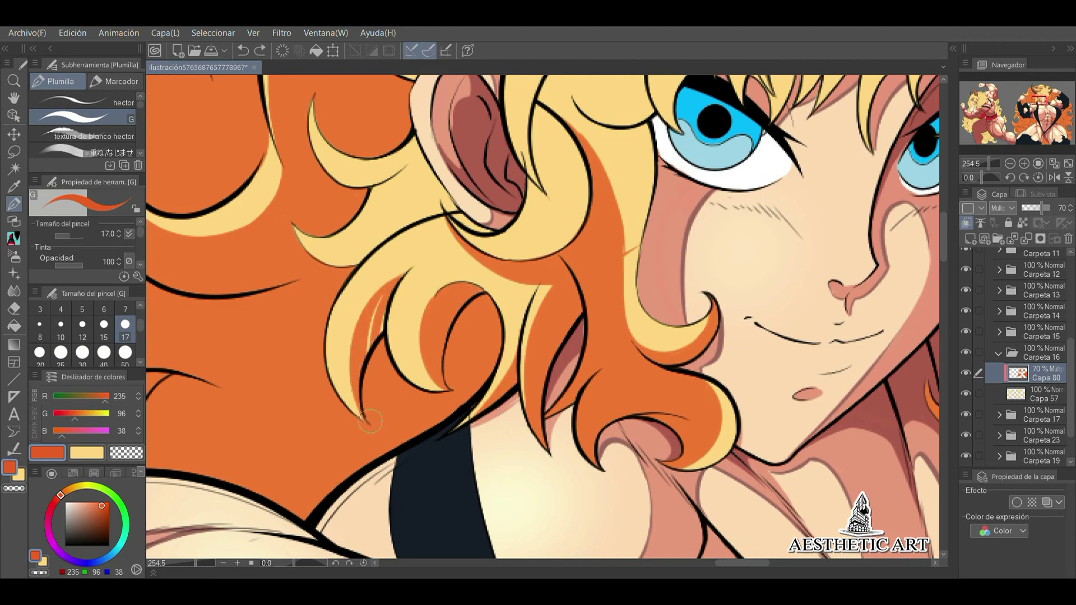
pyautogui.scroll(-5, 457, 235)
pyautogui.scroll(6, 465, 280)
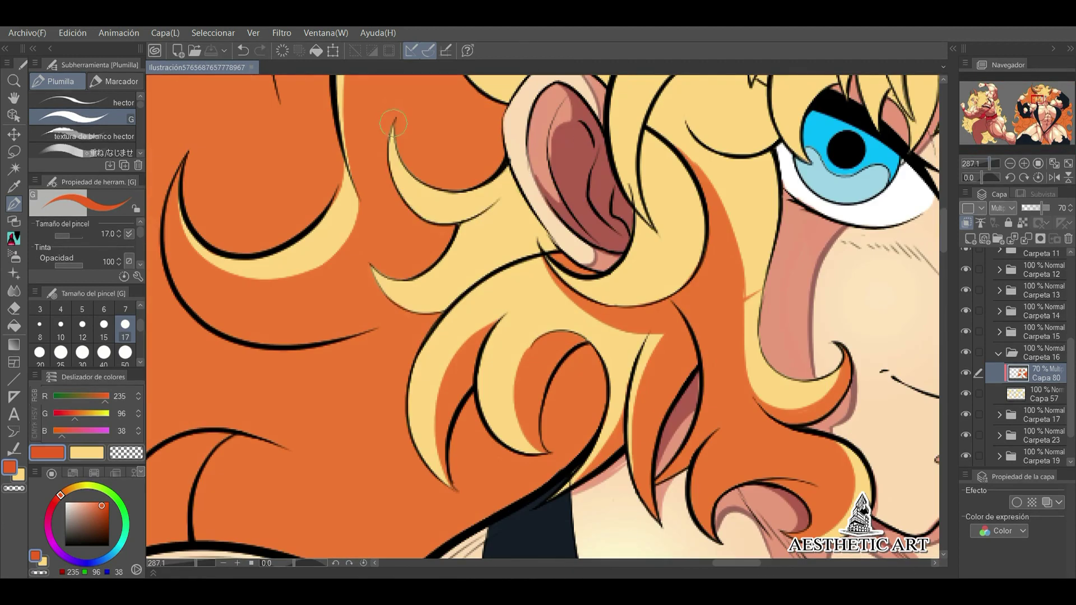
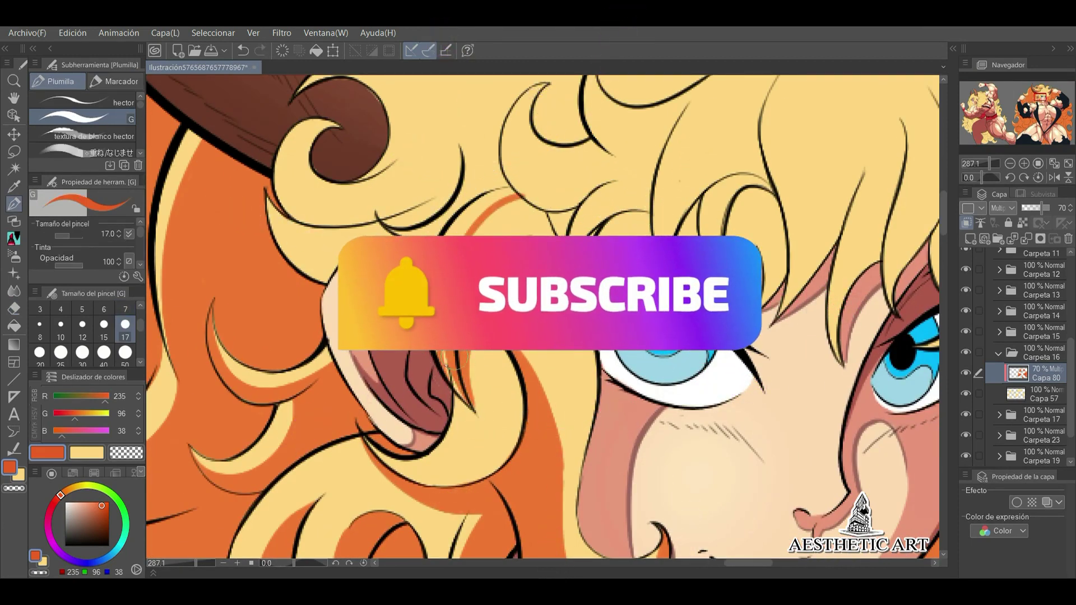
# - Shade the sidelock in front of the left-hand ear down to the cheek, leaving a thin light edge
pyautogui.moveTo(490, 232)
pyautogui.mouseDown()
pyautogui.moveTo(554, 221)
pyautogui.moveTo(538, 313)
pyautogui.moveTo(583, 303)
pyautogui.moveTo(510, 123)
pyautogui.mouseUp()
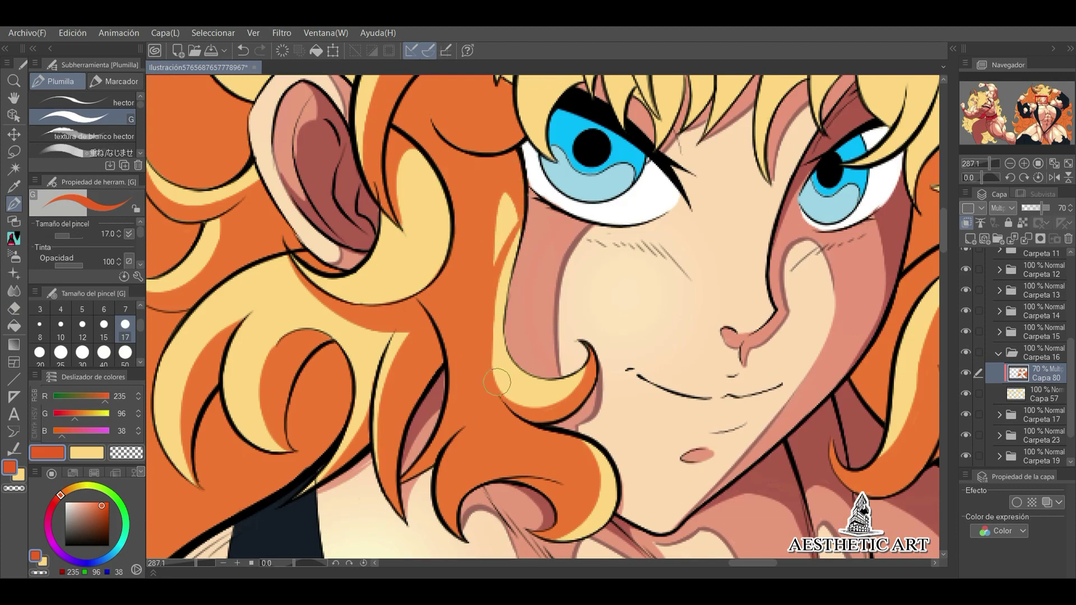
pyautogui.scroll(-3, 496, 382)
pyautogui.scroll(3, 497, 382)
# - Shade the hooked curl overlapping the base of the left-hand horn, undoing strokes that miss the shape
pyautogui.moveTo(476, 151); pyautogui.dragTo(407, 240)
pyautogui.hotkey('ctrl', 'z')
pyautogui.moveTo(485, 222); pyautogui.dragTo(408, 255)
pyautogui.moveTo(397, 163); pyautogui.dragTo(431, 319)
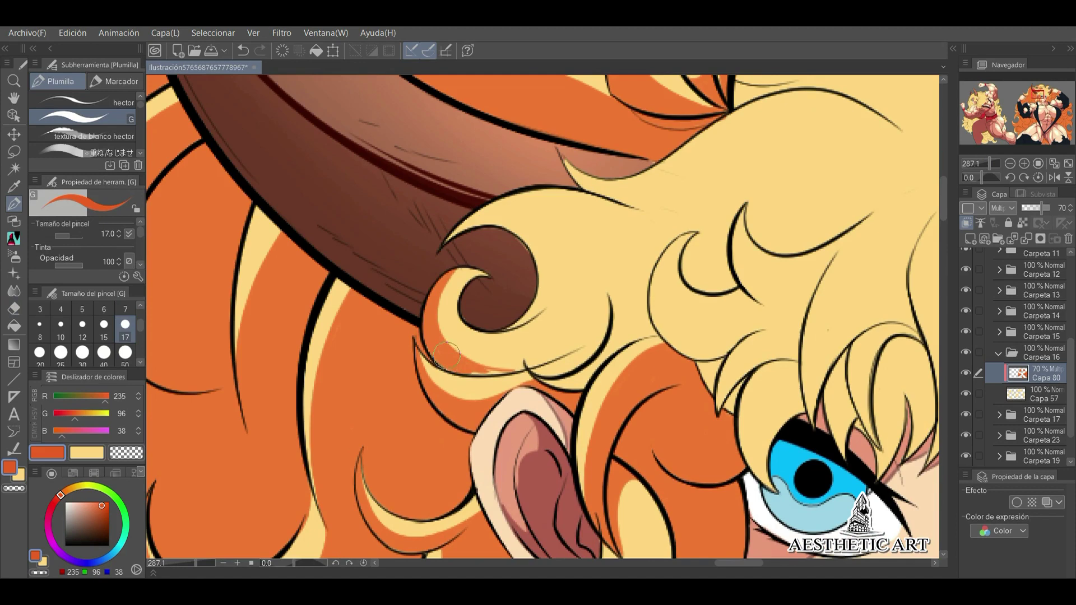
pyautogui.hotkey('ctrl', 'z')
pyautogui.scroll(-5, 532, 373)
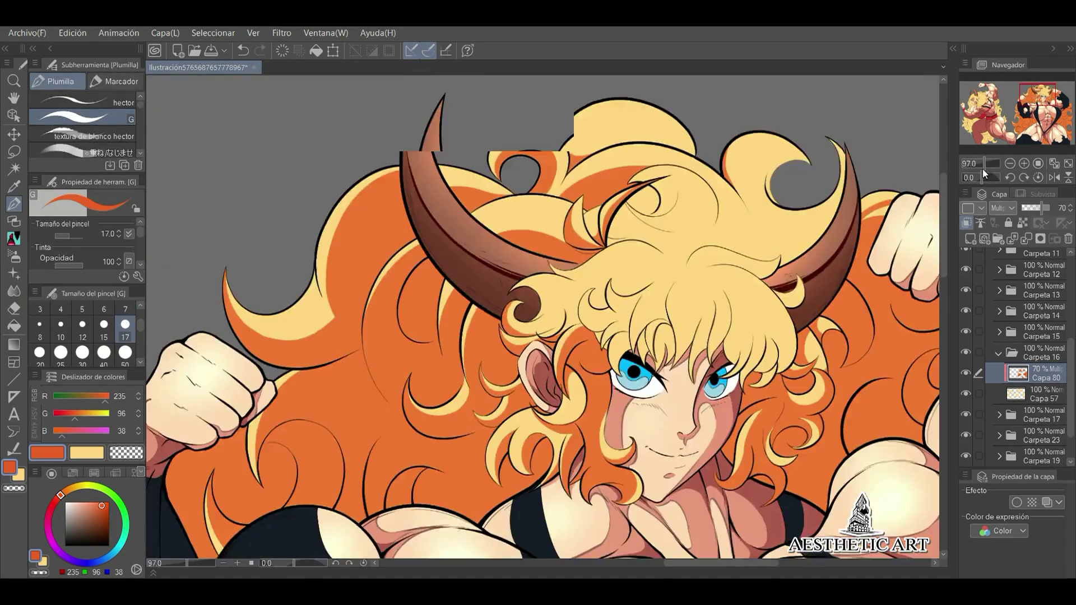
# - With the canvas rotated, shade the small curl over the right-hand horn and the upswept lock beside it, and reset the rotation
pyautogui.scroll(3, 599, 201)
pyautogui.scroll(-4, 598, 200)
pyautogui.scroll(5, 404, 274)
pyautogui.moveTo(822, 170); pyautogui.dragTo(527, 33)
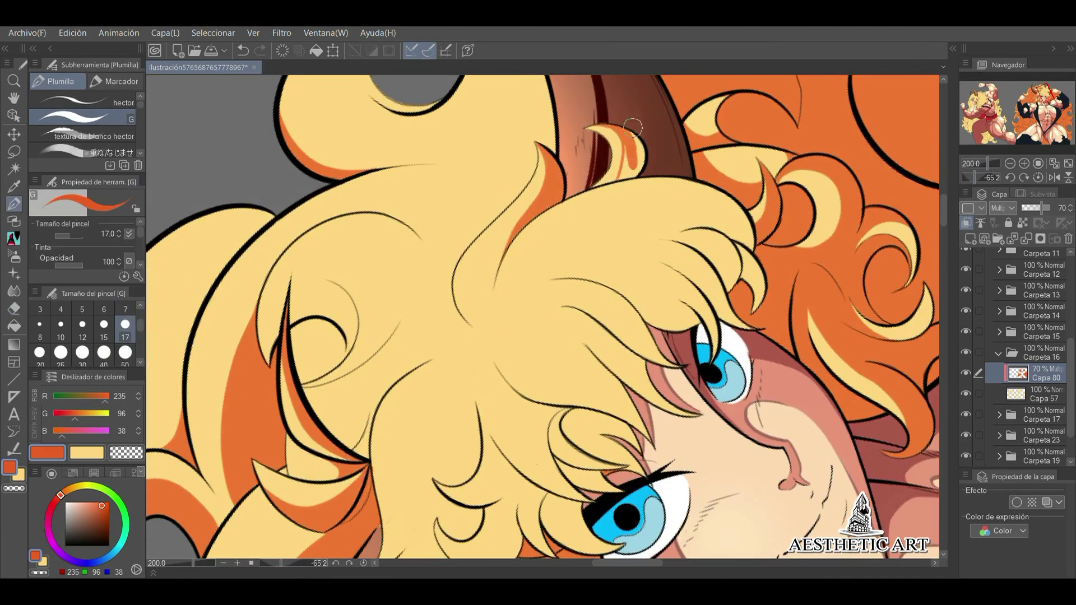
pyautogui.hotkey('ctrl', '@')
pyautogui.scroll(-2, 633, 224)
pyautogui.scroll(5, 707, 354)
# - Shade the fringe strands over the right-hand eye and the middle of the forehead
pyautogui.moveTo(708, 355)
pyautogui.mouseDown()
pyautogui.moveTo(729, 235)
pyautogui.moveTo(736, 313)
pyautogui.mouseUp()
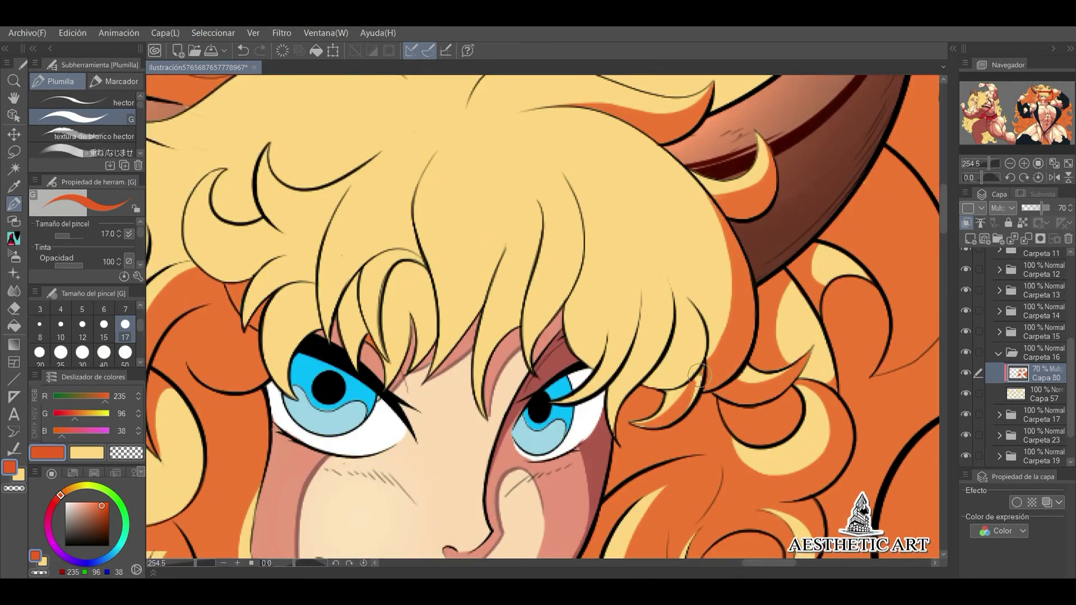
pyautogui.moveTo(644, 294); pyautogui.dragTo(623, 365)
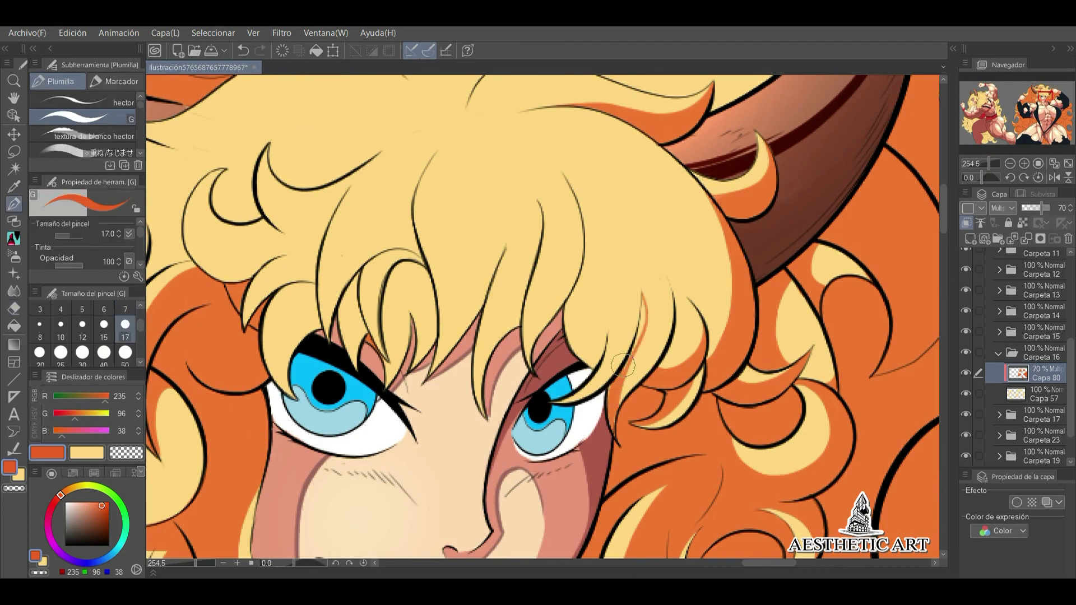
pyautogui.scroll(-2, 580, 328)
pyautogui.scroll(2, 580, 328)
pyautogui.moveTo(583, 231); pyautogui.dragTo(530, 364)
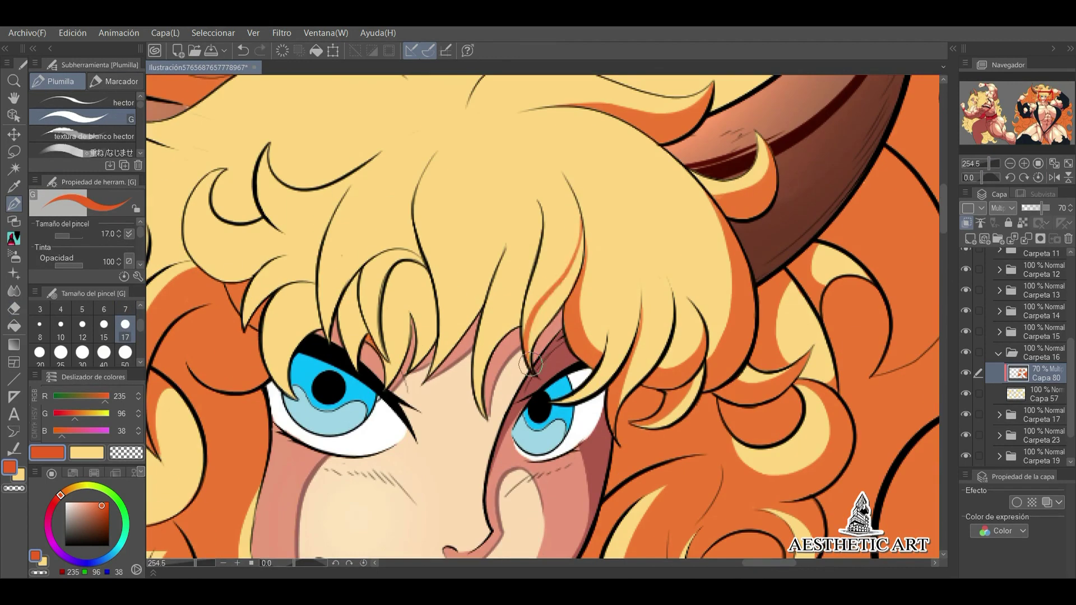
pyautogui.moveTo(538, 236); pyautogui.dragTo(481, 406)
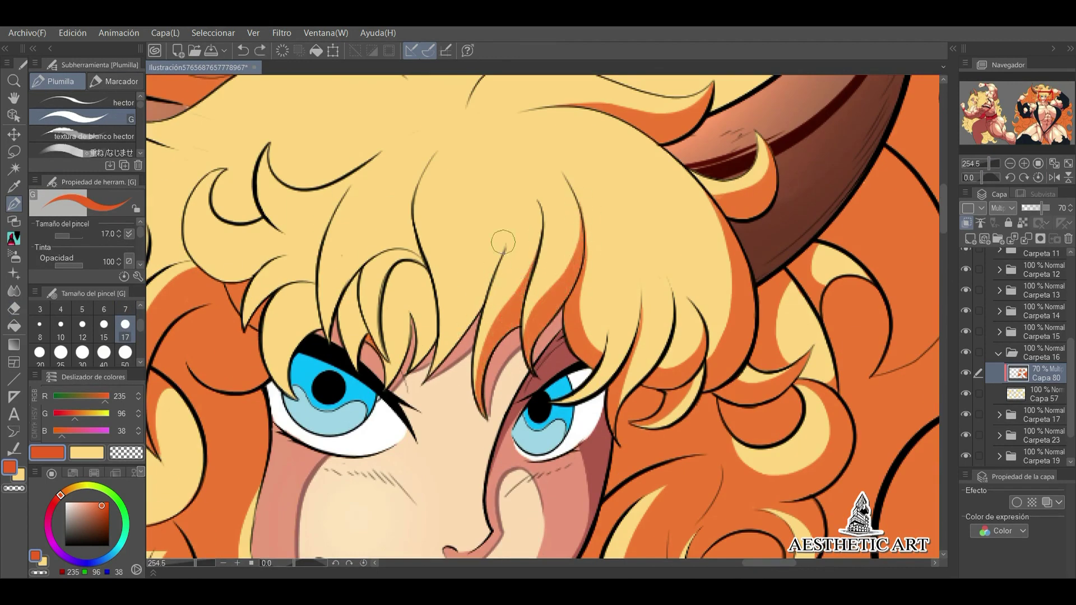
# - Shade the looping fringe strands over the left-hand eye and clean up their shadow edges
pyautogui.scroll(-2, 593, 262)
pyautogui.scroll(2, 592, 261)
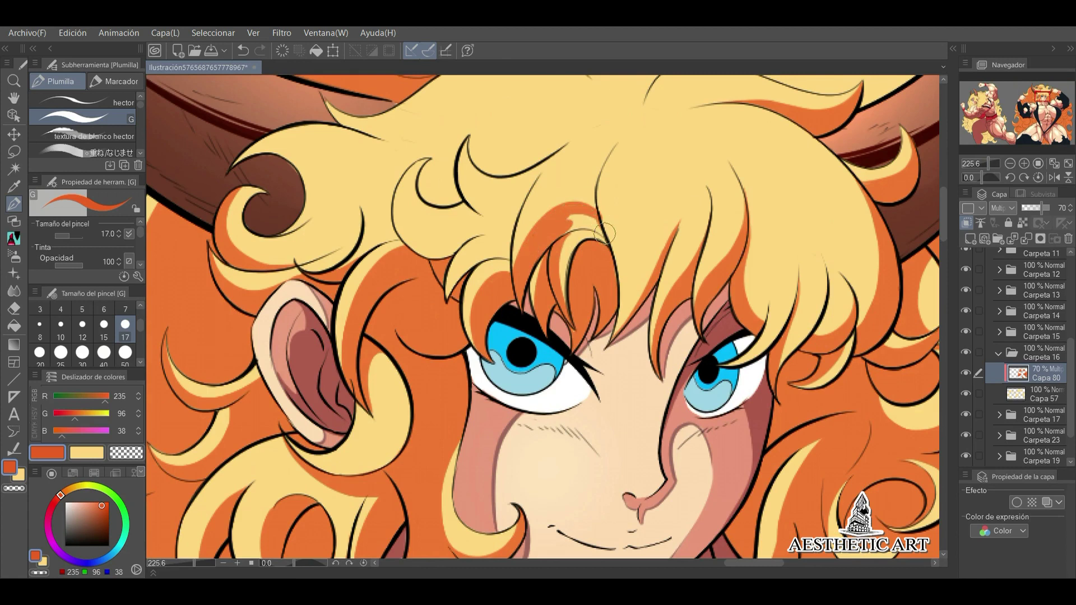
pyautogui.press('e')
pyautogui.press('p')
pyautogui.hscroll(-3, 546, 241)
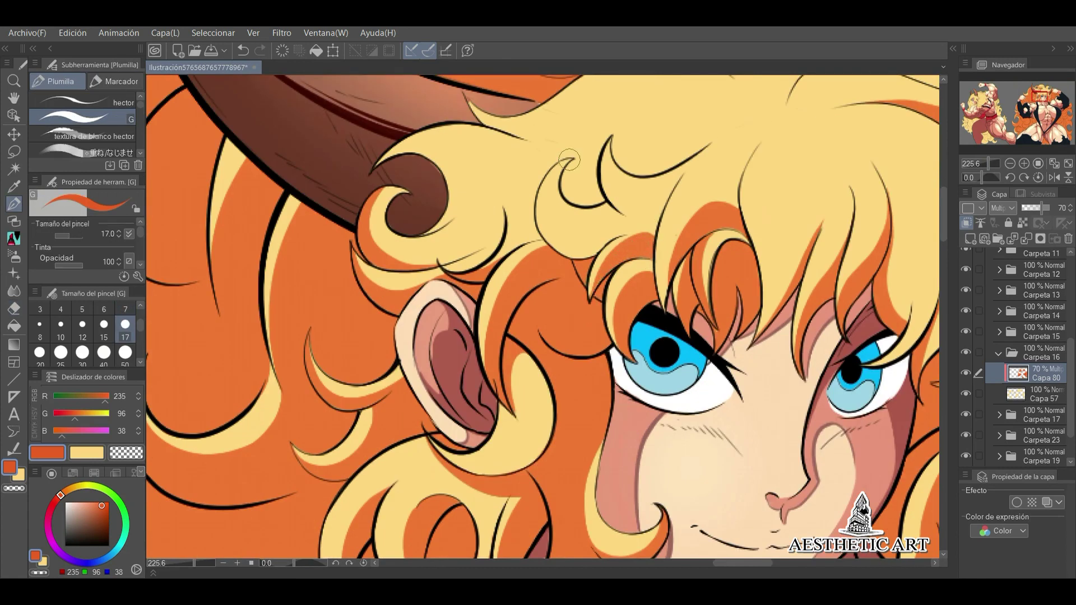
# - Shade the hooked forehead curls between the left-hand ear and the fringe
pyautogui.scroll(2, 569, 161)
pyautogui.scroll(5, 569, 160)
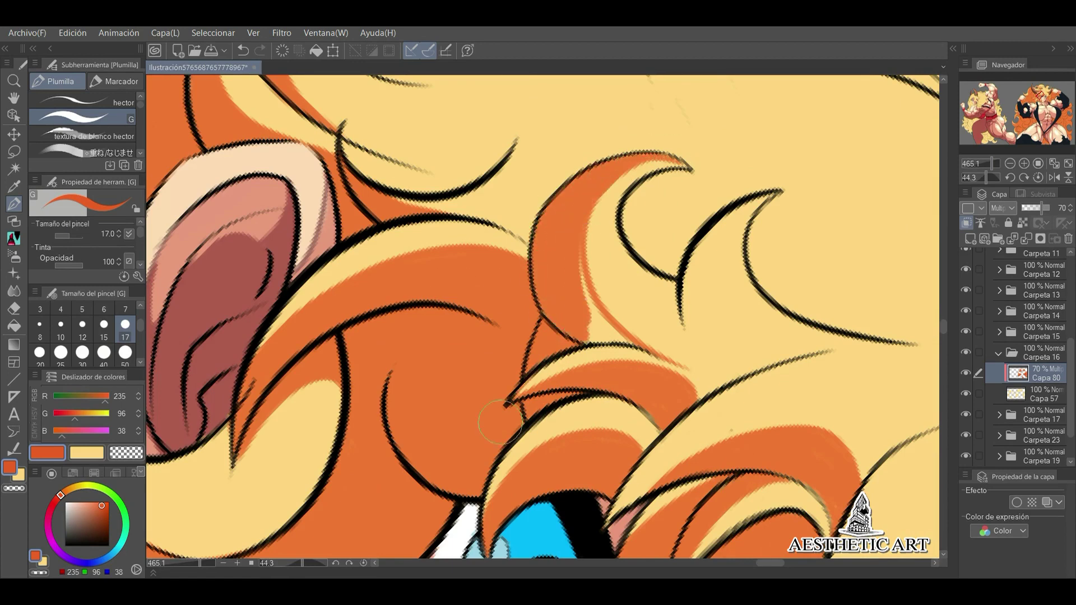
pyautogui.scroll(-5, 551, 466)
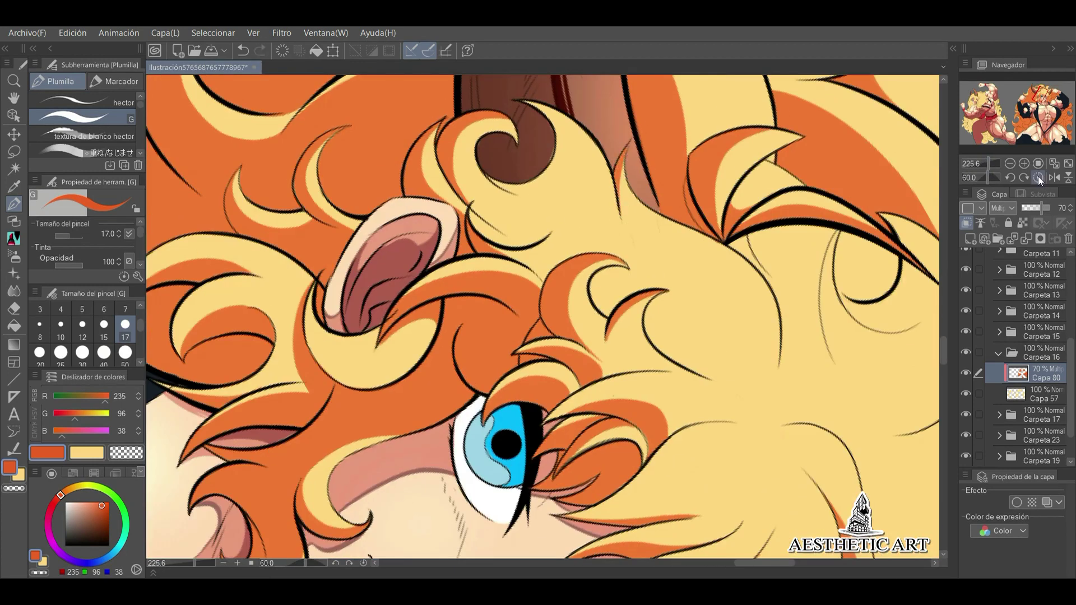
pyautogui.click(1038, 177)
pyautogui.scroll(5, 483, 213)
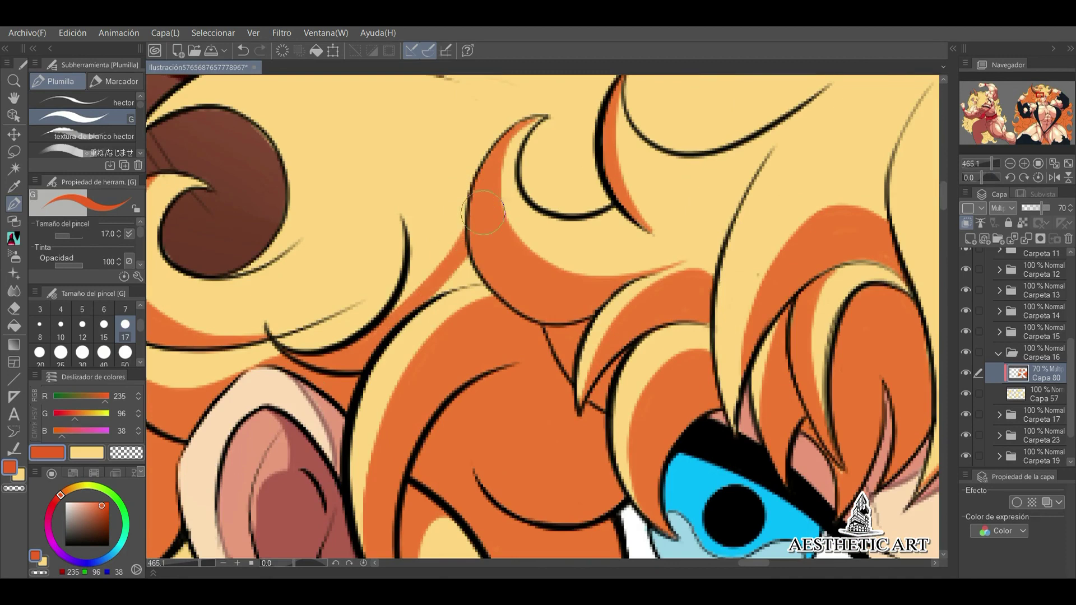
# - Block in orange shadow over the back-view figure's lower hair with the G pen at size 300
pyautogui.scroll(-10, 801, 220)
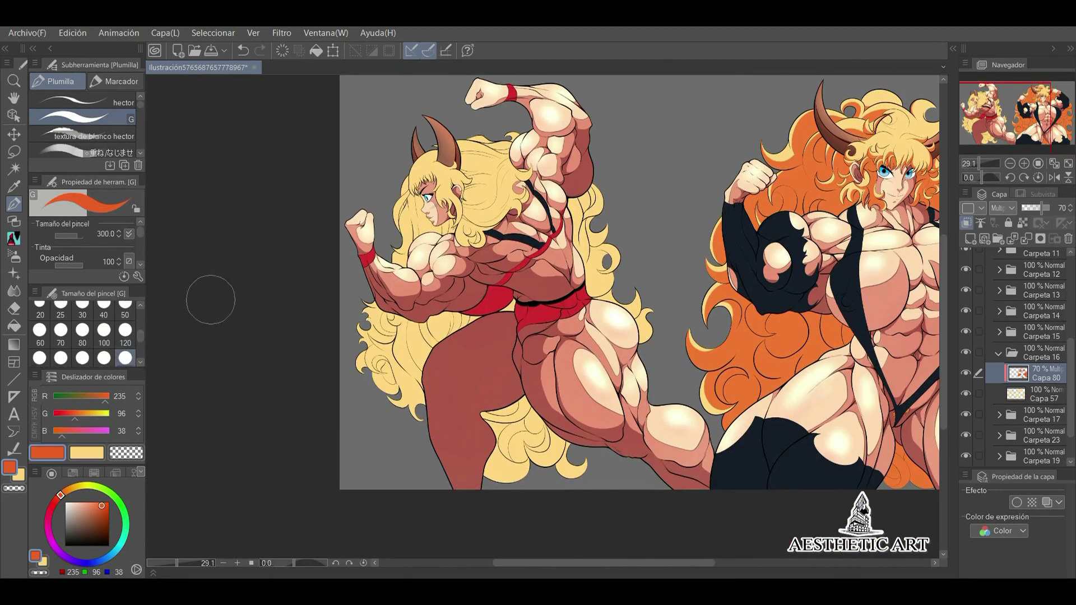
pyautogui.moveTo(400, 333); pyautogui.dragTo(395, 441)
# - Shade the hair strands below the back-view figure's raised arm with the G pen at size 17
pyautogui.scroll(7, 575, 200)
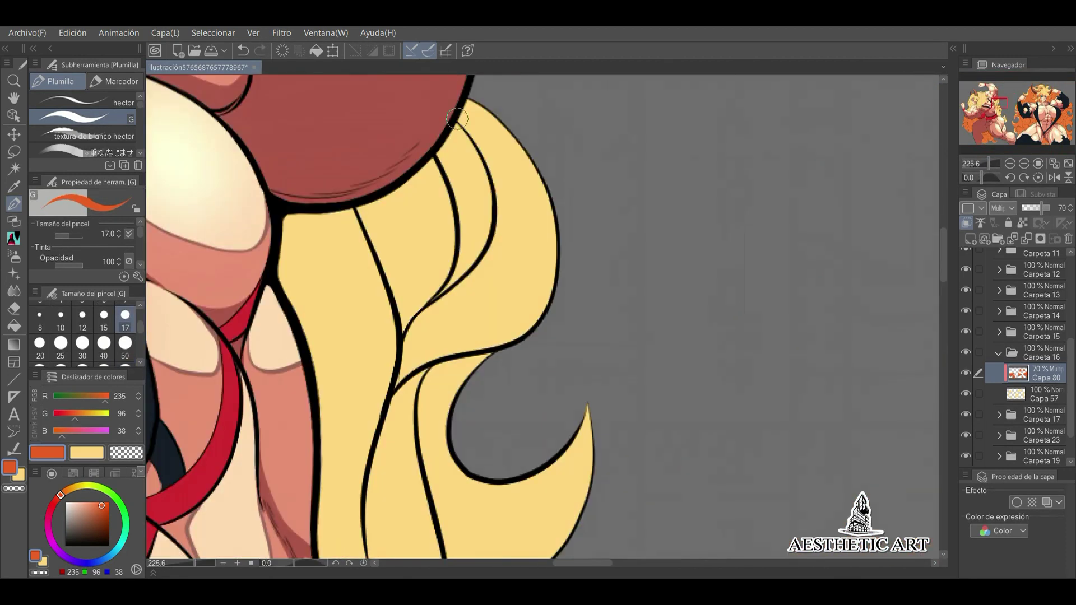
pyautogui.moveTo(409, 350); pyautogui.dragTo(465, 120)
pyautogui.moveTo(418, 171); pyautogui.dragTo(443, 295)
pyautogui.moveTo(459, 143); pyautogui.dragTo(475, 213)
pyautogui.hotkey('ctrl', 'z')
pyautogui.moveTo(393, 219); pyautogui.dragTo(387, 303)
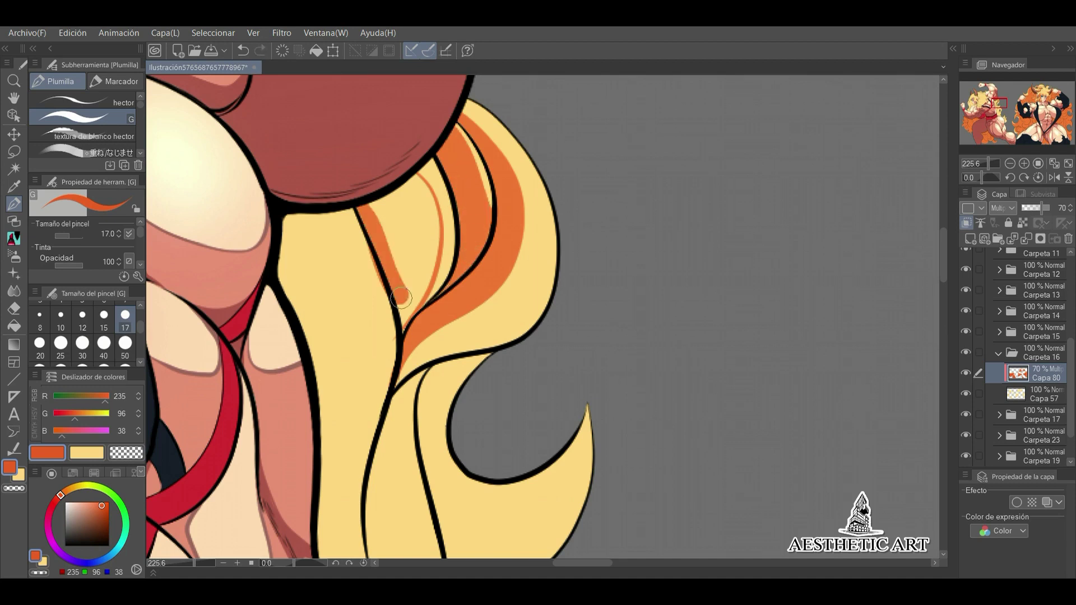
# - Fill the inner strands beside the back-view figure's torso using brush size 50, and return to size 17
pyautogui.moveTo(404, 168); pyautogui.dragTo(426, 297)
pyautogui.moveTo(426, 235); pyautogui.dragTo(393, 359)
pyautogui.click(125, 343)
pyautogui.moveTo(291, 224); pyautogui.dragTo(347, 504)
pyautogui.moveTo(999, 104); pyautogui.dragTo(999, 108)
pyautogui.click(125, 314)
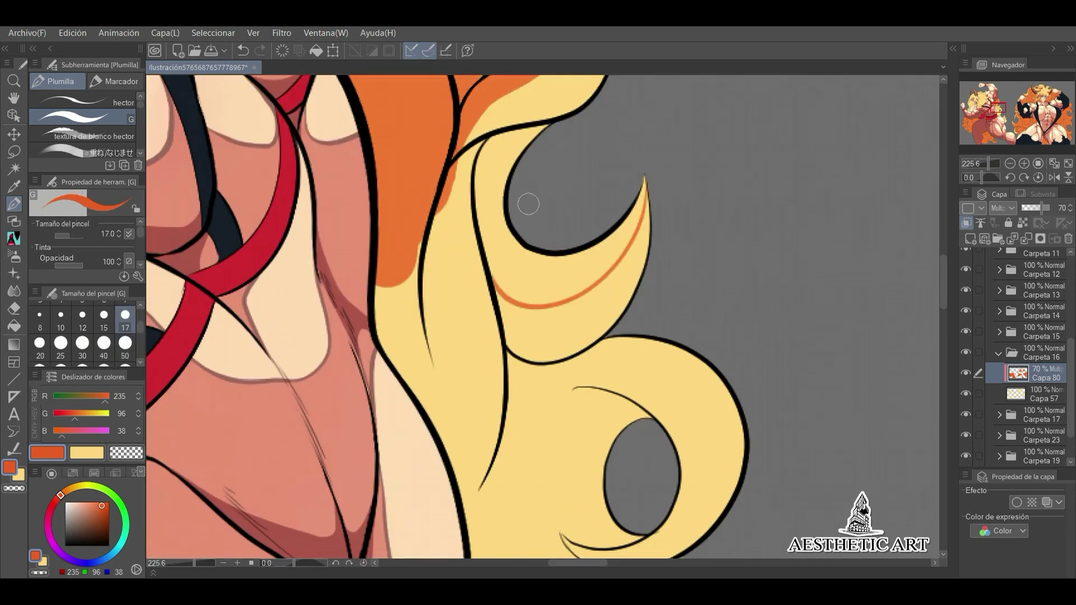
# - Shade the hooked curl and the long strands beside the back-view figure's waist, leaving light bands
pyautogui.moveTo(639, 202); pyautogui.dragTo(505, 348)
pyautogui.moveTo(481, 146); pyautogui.dragTo(448, 482)
pyautogui.moveTo(443, 213); pyautogui.dragTo(455, 419)
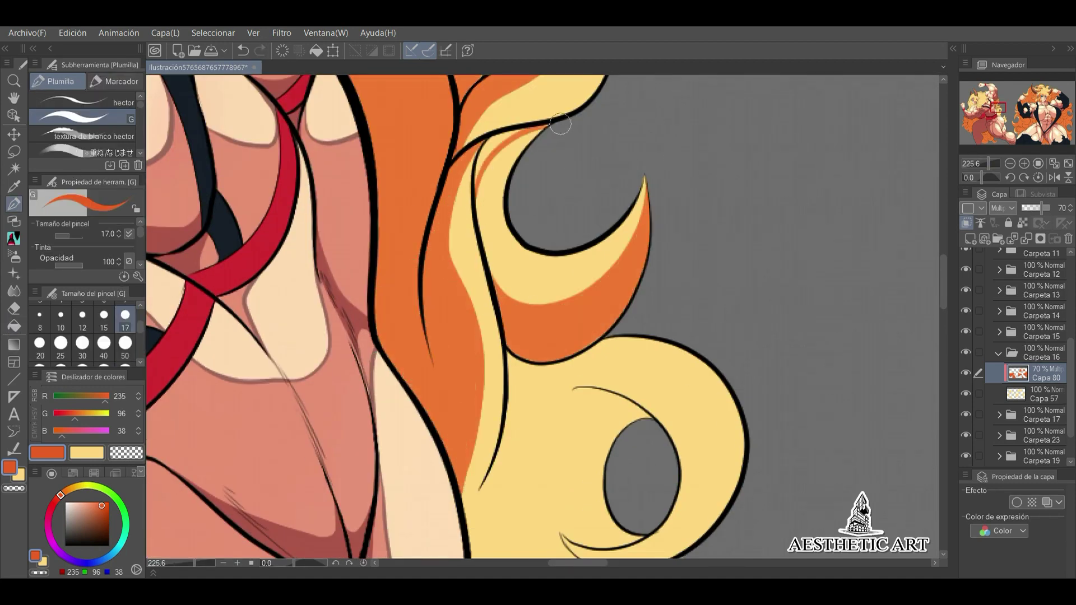
pyautogui.scroll(-5, 507, 136)
pyautogui.scroll(4, 451, 362)
# - Shade the ring-shaped curl and the rounded lock beneath it above the red waistband, leaving light outer rims
pyautogui.moveTo(426, 129); pyautogui.dragTo(451, 363)
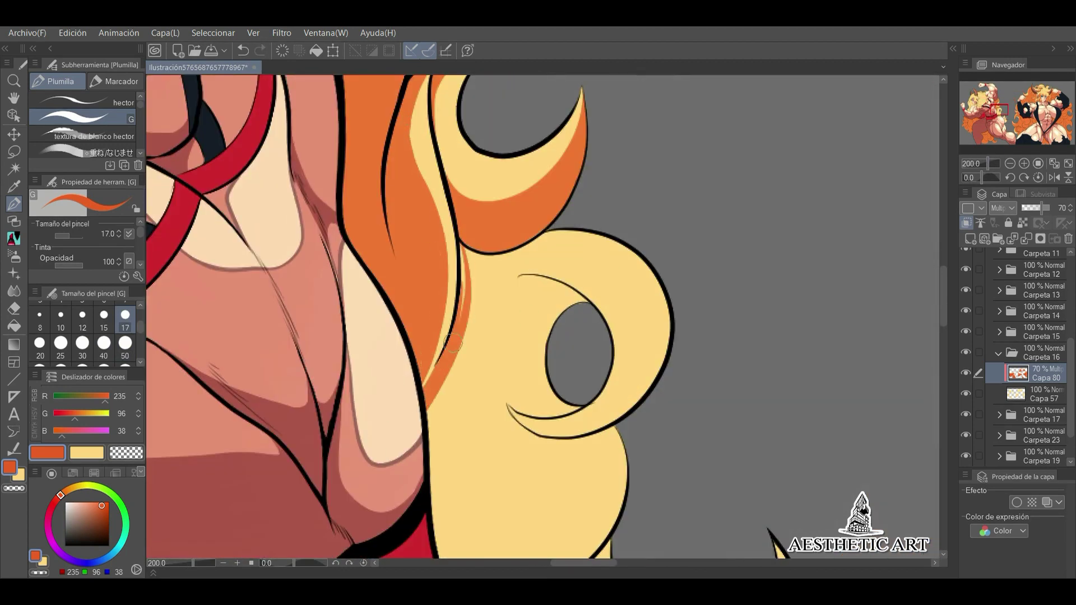
pyautogui.moveTo(616, 412); pyautogui.dragTo(539, 238)
pyautogui.scroll(-4, 588, 348)
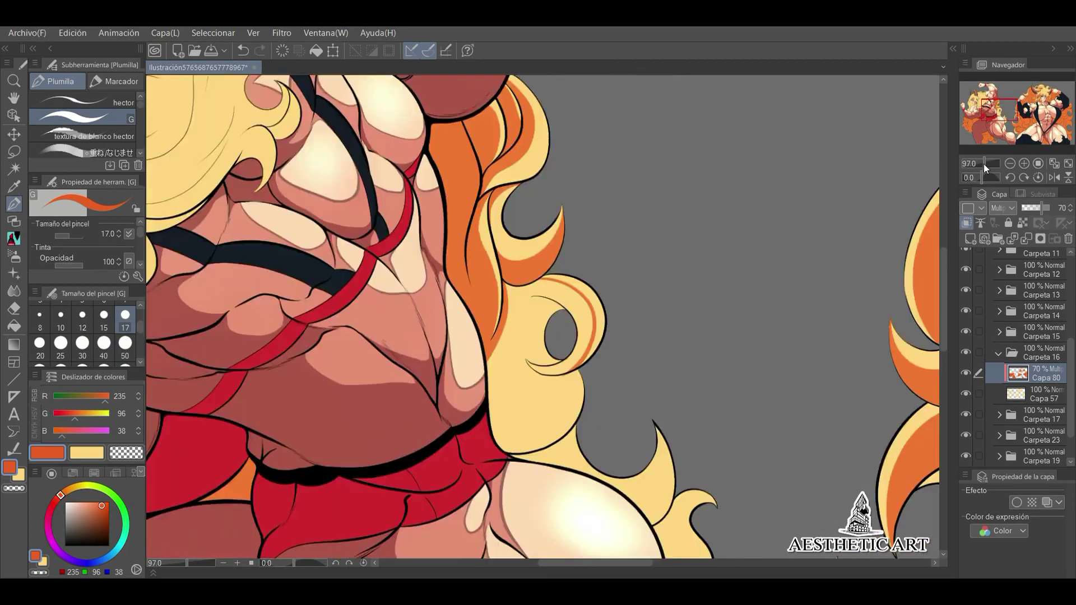
pyautogui.scroll(4, 583, 336)
pyautogui.moveTo(563, 306); pyautogui.dragTo(584, 339)
pyautogui.moveTo(408, 214); pyautogui.dragTo(473, 314)
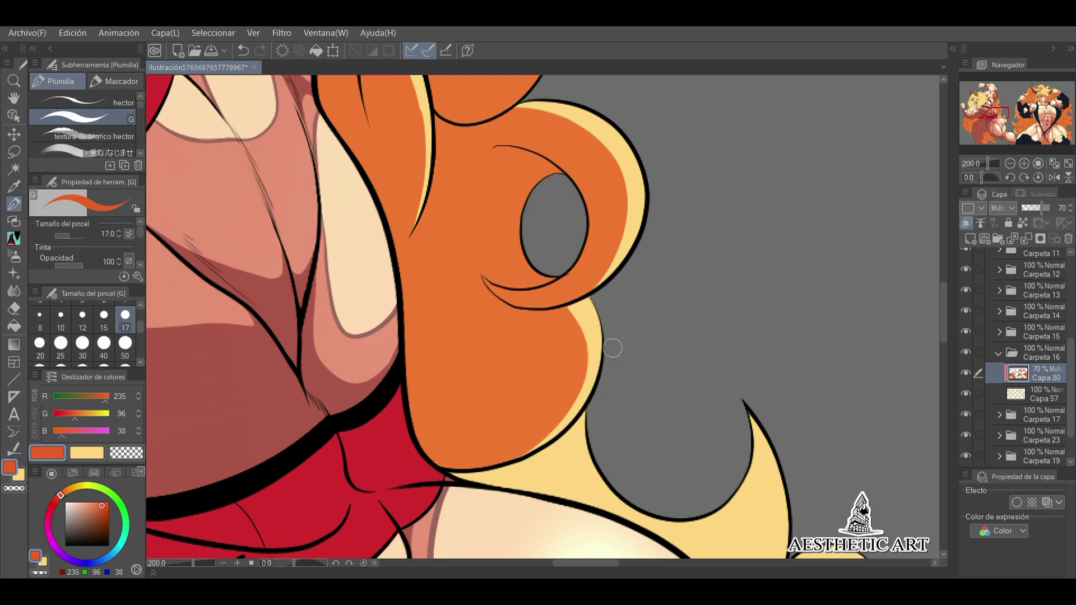
# - Shade the pointed curls emerging behind the back-view figure's hip
pyautogui.scroll(-4, 613, 348)
pyautogui.scroll(4, 604, 224)
pyautogui.moveTo(620, 203); pyautogui.dragTo(656, 403)
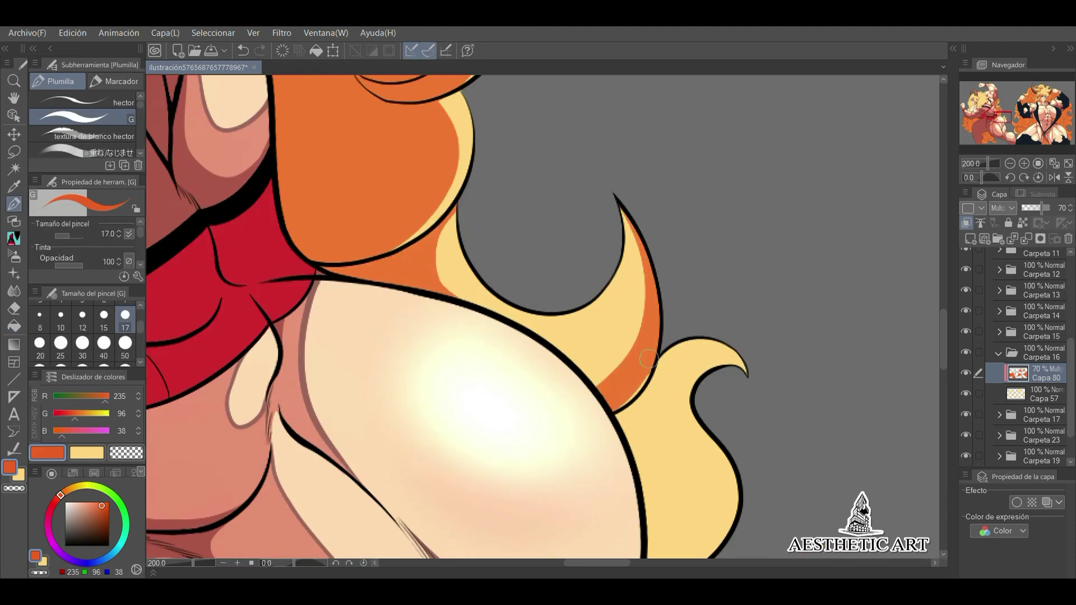
pyautogui.scroll(-3, 499, 408)
pyautogui.moveTo(560, 196); pyautogui.dragTo(616, 414)
pyautogui.moveTo(995, 163); pyautogui.dragTo(984, 166)
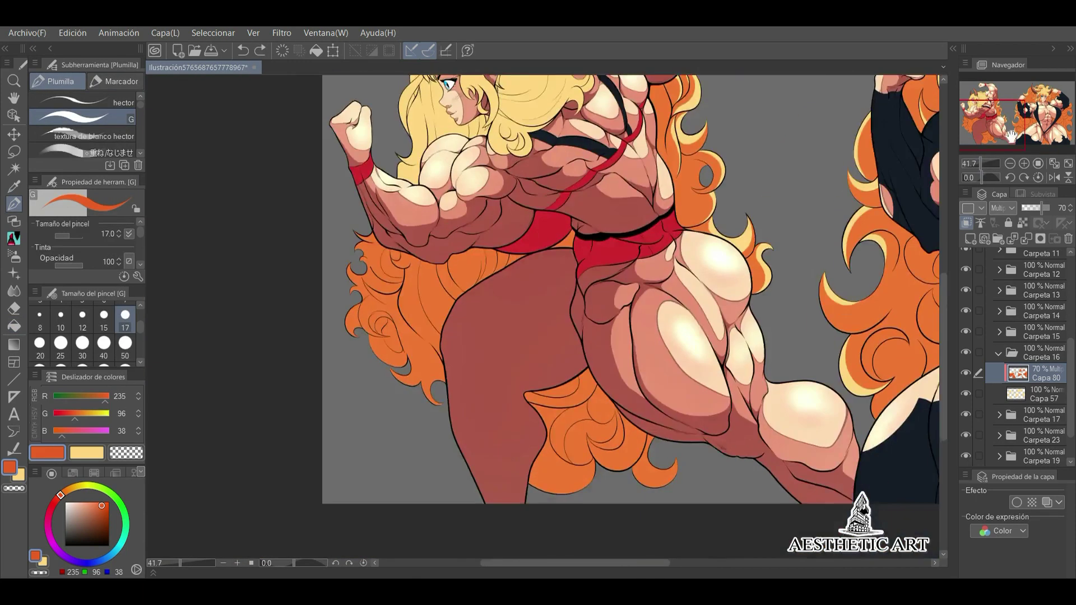
# - Shade the outer hair strands in front of the back-view figure's face, leaving a light outer edge
pyautogui.click(975, 105)
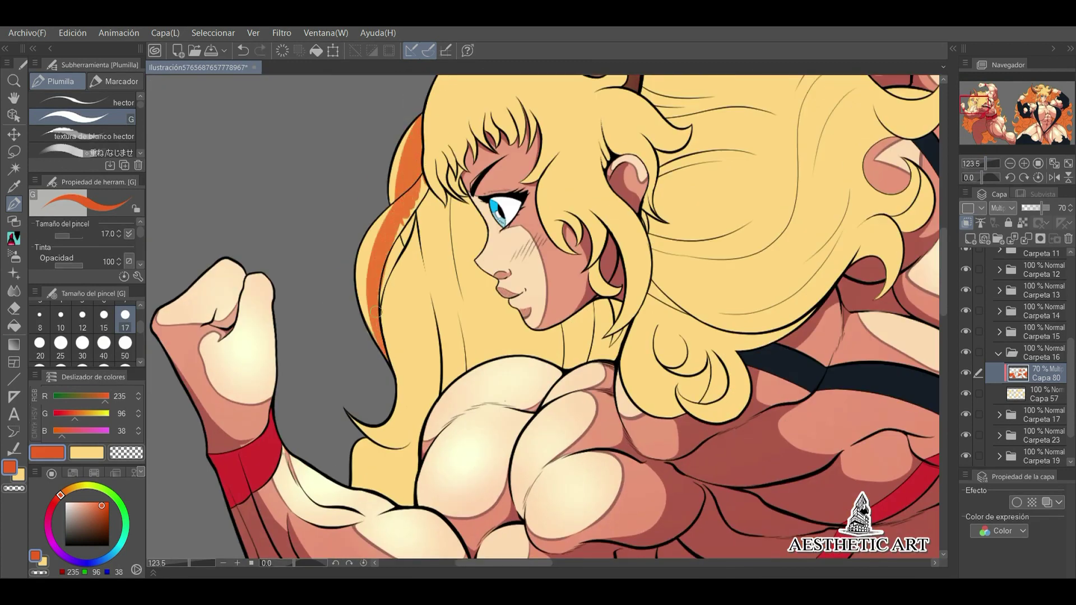
pyautogui.moveTo(377, 308); pyautogui.dragTo(414, 210)
pyautogui.scroll(2, 415, 213)
pyautogui.scroll(1, 404, 280)
pyautogui.moveTo(392, 247)
pyautogui.mouseDown()
pyautogui.moveTo(403, 325)
pyautogui.moveTo(387, 350)
pyautogui.mouseUp()
pyautogui.scroll(1, 415, 269)
# - Outline the shadow on the strands running down to the hair tip above the back-view figure's bent arm
pyautogui.moveTo(432, 215)
pyautogui.mouseDown()
pyautogui.moveTo(454, 225)
pyautogui.moveTo(459, 437)
pyautogui.mouseUp()
pyautogui.moveTo(482, 376); pyautogui.dragTo(454, 457)
pyautogui.scroll(1, 454, 392)
pyautogui.moveTo(504, 303); pyautogui.dragTo(409, 423)
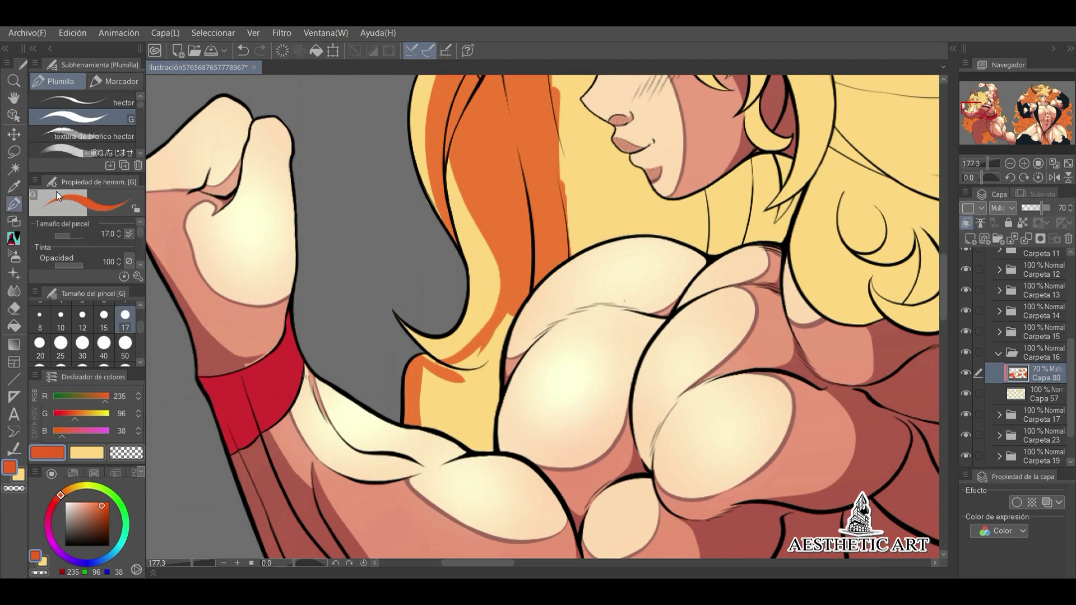
# - Fill the hair behind the profile face and neck with orange shadow using brush size 50
pyautogui.moveTo(482, 235); pyautogui.dragTo(583, 367)
pyautogui.click(125, 343)
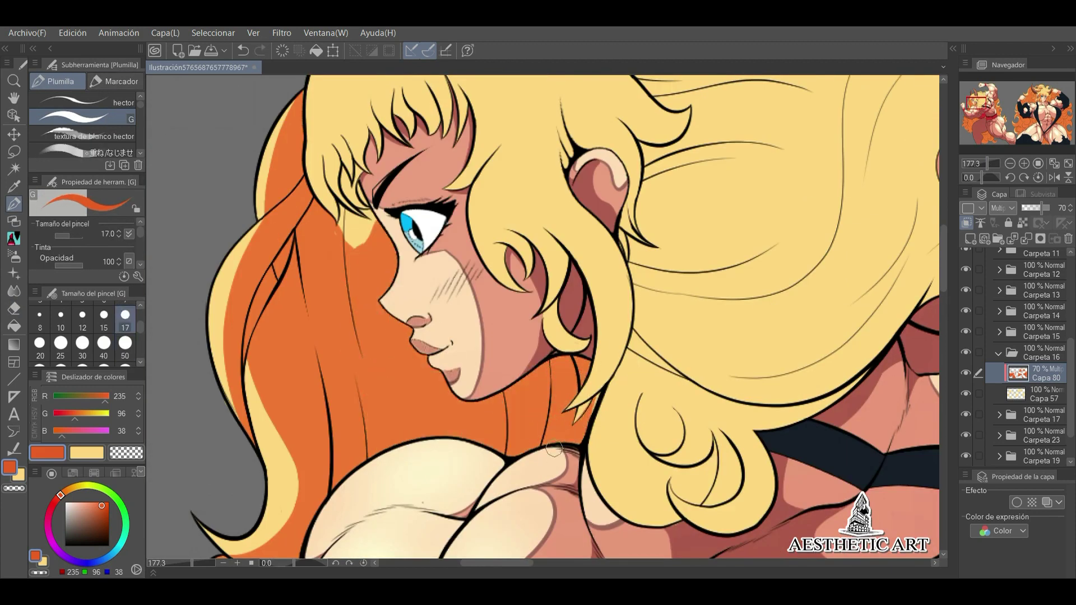
pyautogui.moveTo(961, 166); pyautogui.dragTo(982, 163)
# - Shade the hair strands below the raised arm in orange and outline the shadow edge running down toward the horn
pyautogui.scroll(5, 356, 414)
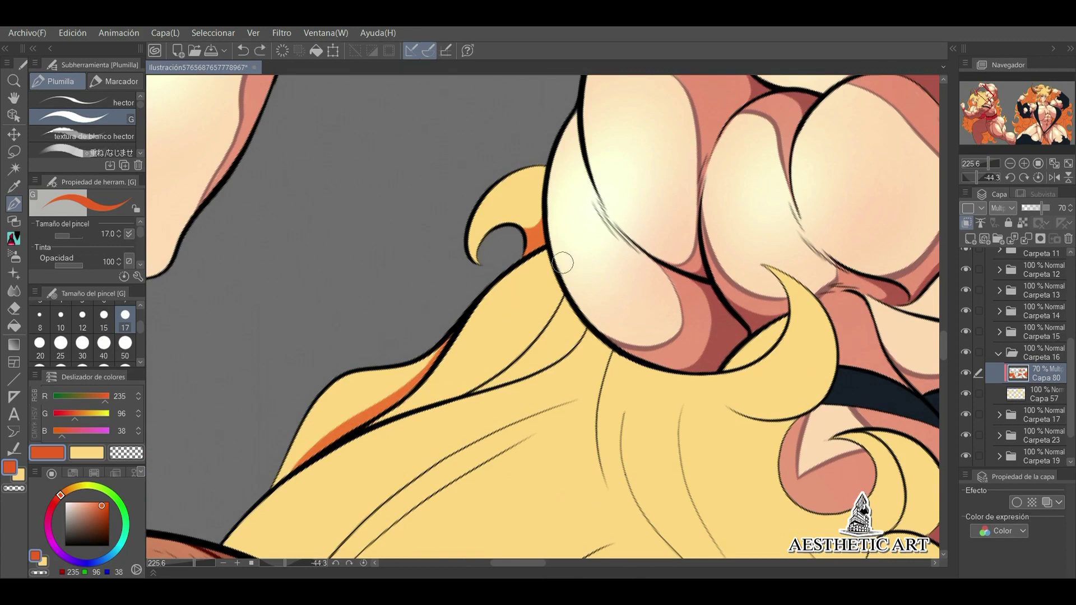
pyautogui.moveTo(559, 283); pyautogui.dragTo(353, 427)
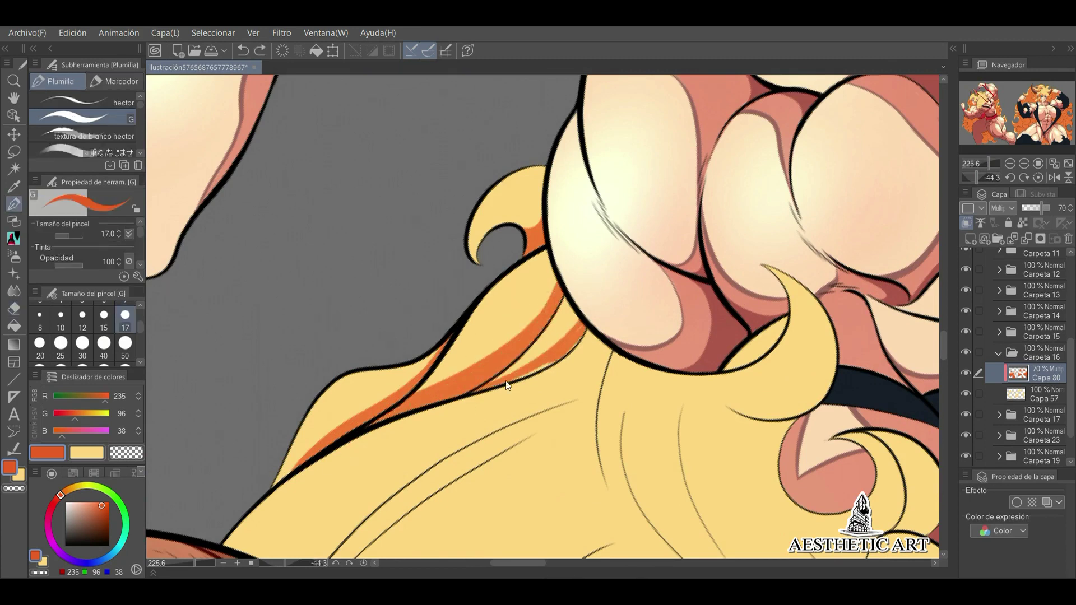
pyautogui.scroll(-3, 669, 265)
pyautogui.scroll(2, 570, 272)
pyautogui.moveTo(461, 434); pyautogui.dragTo(570, 273)
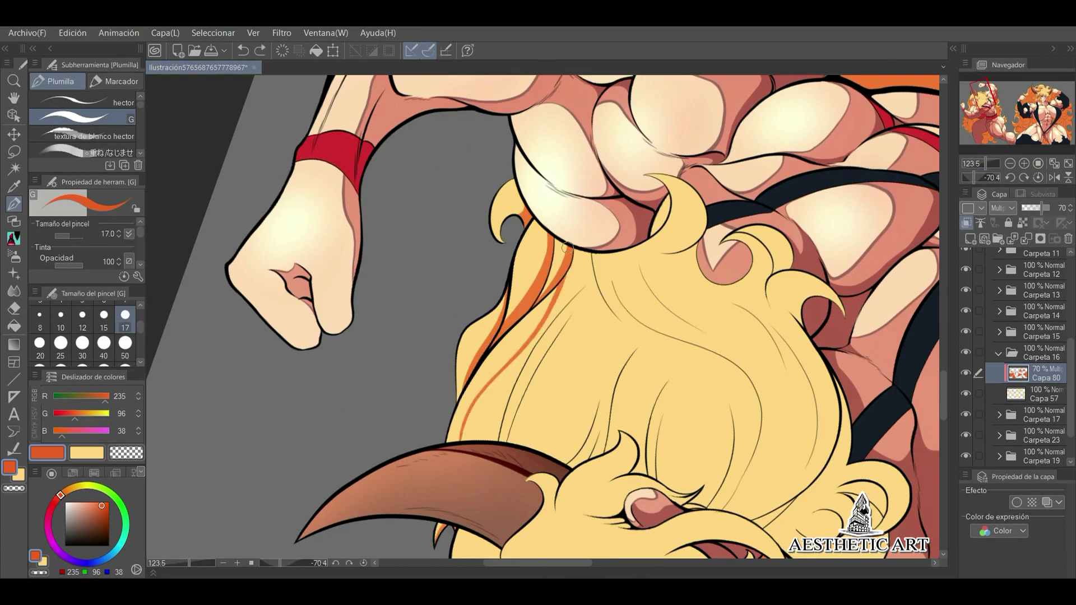
# - Fill the large mass of the back-view figure's hair behind the ear and horn with the orange shadow colour
pyautogui.scroll(3, 505, 313)
pyautogui.click(14, 325)
pyautogui.click(393, 364)
pyautogui.press('e')
pyautogui.moveTo(989, 178); pyautogui.dragTo(972, 177)
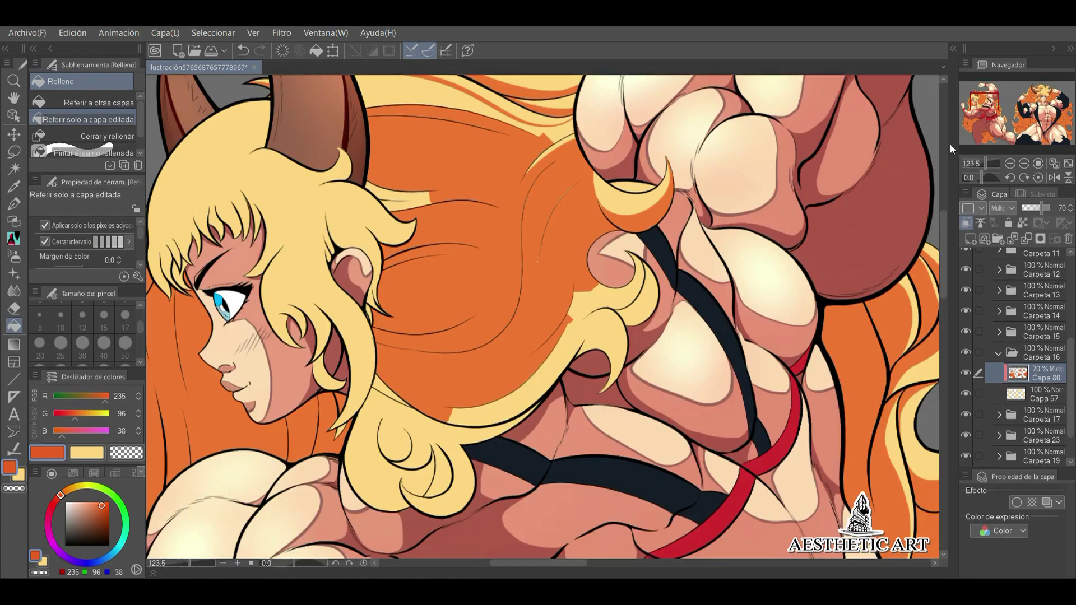
# - Fill the upper back hair between the horn and raised arm with orange shadow, leaving a light band along the upper edge
pyautogui.press('p')
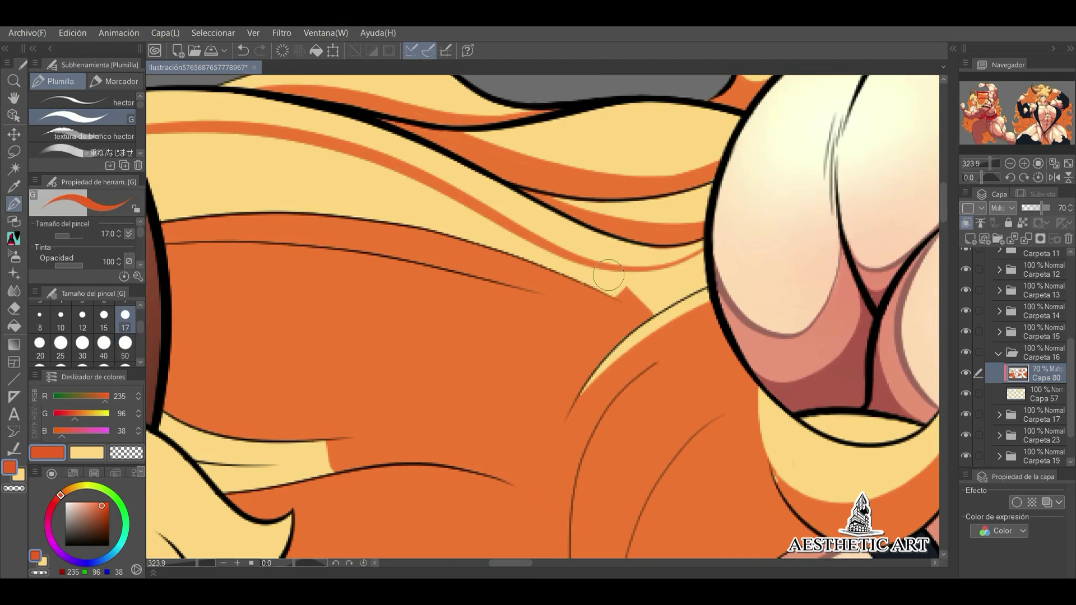
pyautogui.moveTo(608, 275); pyautogui.dragTo(690, 283)
pyautogui.moveTo(989, 177); pyautogui.dragTo(975, 177)
pyautogui.click(977, 177)
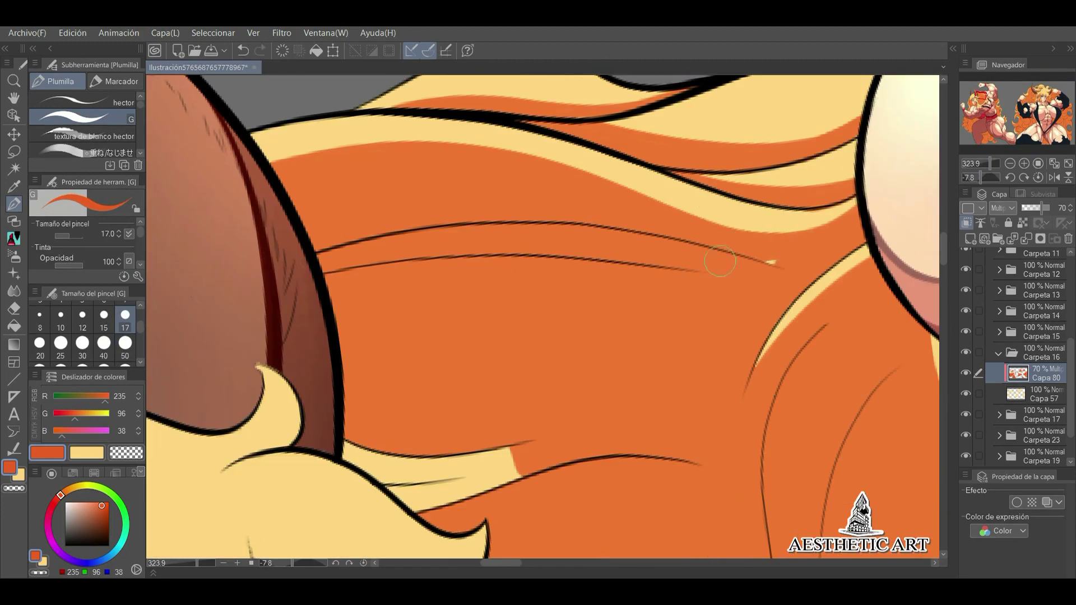
# - Clean up the shadow edge on the upper back hair and cover the remaining pale patches beside the horn
pyautogui.moveTo(978, 165)
pyautogui.mouseDown()
pyautogui.moveTo(994, 156)
pyautogui.moveTo(991, 177)
pyautogui.mouseUp()
pyautogui.click(16, 309)
pyautogui.moveTo(622, 168); pyautogui.dragTo(603, 191)
pyautogui.press('p')
pyautogui.moveTo(538, 264)
pyautogui.mouseDown()
pyautogui.moveTo(605, 309)
pyautogui.moveTo(684, 280)
pyautogui.mouseUp()
pyautogui.moveTo(605, 314); pyautogui.dragTo(667, 331)
# - Block in orange shadow over the lower back hair and the curls at the shoulder with brush size 50
pyautogui.click(1039, 177)
pyautogui.click(989, 116)
pyautogui.click(125, 343)
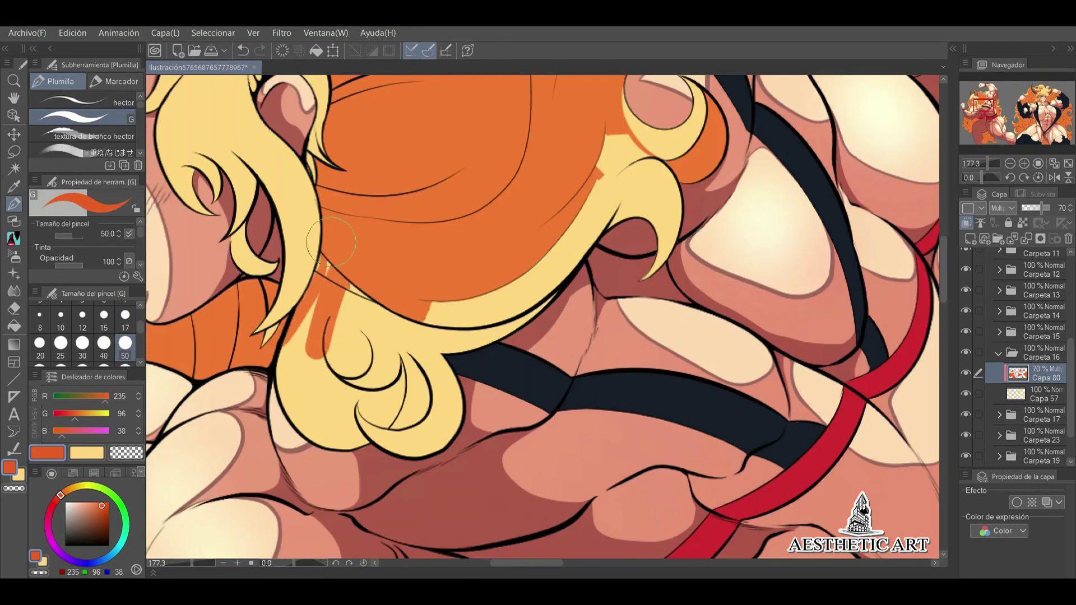
pyautogui.moveTo(336, 291); pyautogui.dragTo(314, 437)
pyautogui.moveTo(404, 168); pyautogui.dragTo(588, 437)
pyautogui.moveTo(616, 129); pyautogui.dragTo(662, 269)
# - Refine the shadow on the shoulder curls with brush size 17, leaving thin light edges along their outer contours
pyautogui.moveTo(989, 163); pyautogui.dragTo(992, 163)
pyautogui.moveTo(980, 177); pyautogui.dragTo(991, 177)
pyautogui.click(125, 316)
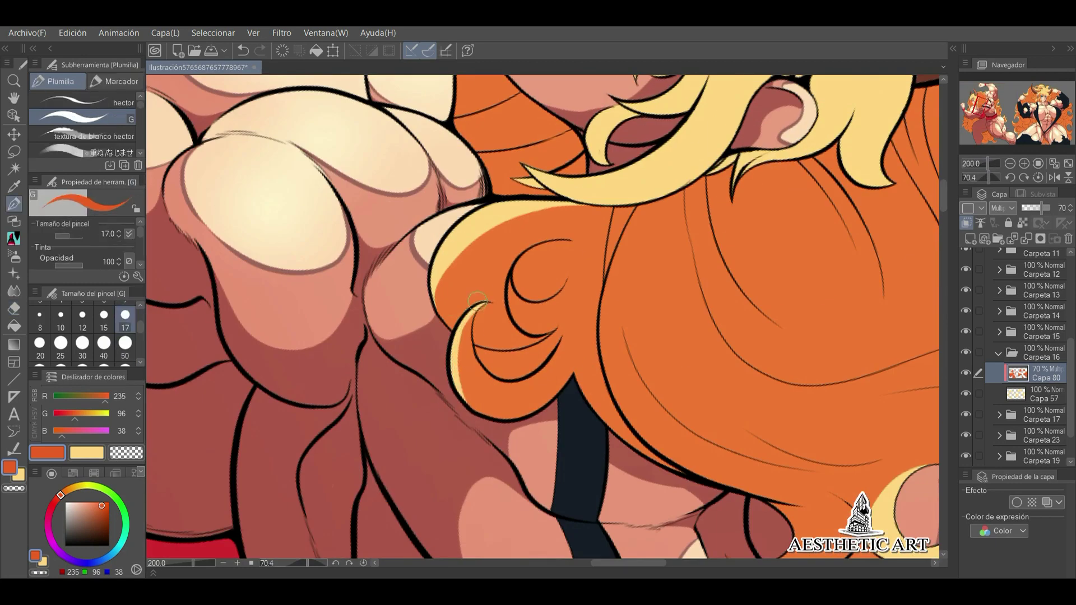
pyautogui.scroll(-3, 976, 153)
pyautogui.scroll(3, 979, 160)
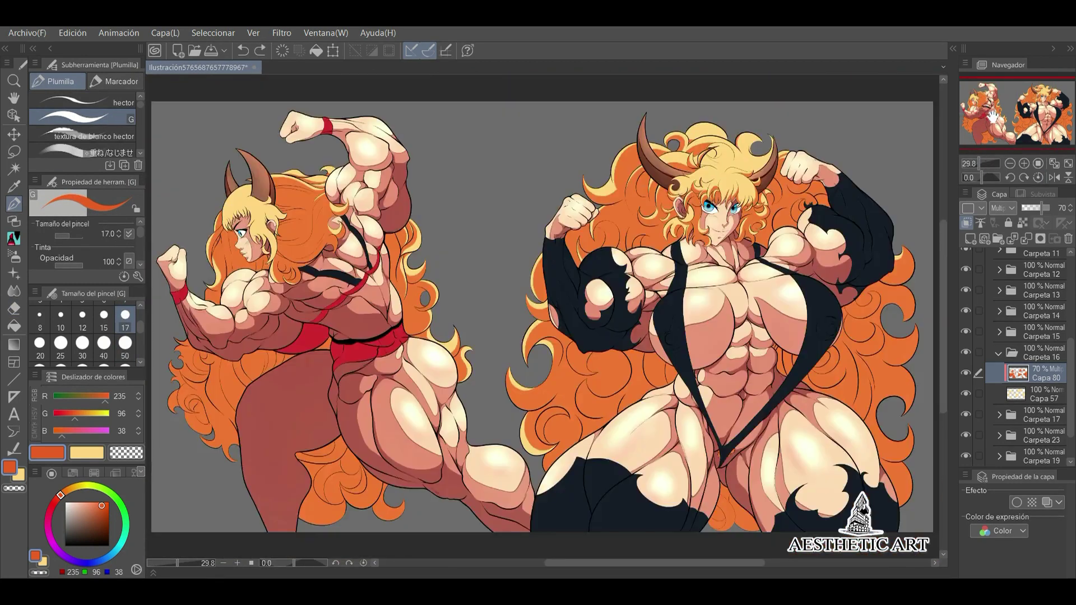
# - Shade the hair locks above and around the back-view figure's ear in orange, keeping their outer edges light
pyautogui.click(974, 98)
pyautogui.moveTo(973, 98); pyautogui.dragTo(972, 96)
pyautogui.moveTo(395, 255); pyautogui.dragTo(279, 311)
pyautogui.scroll(3, 391, 288)
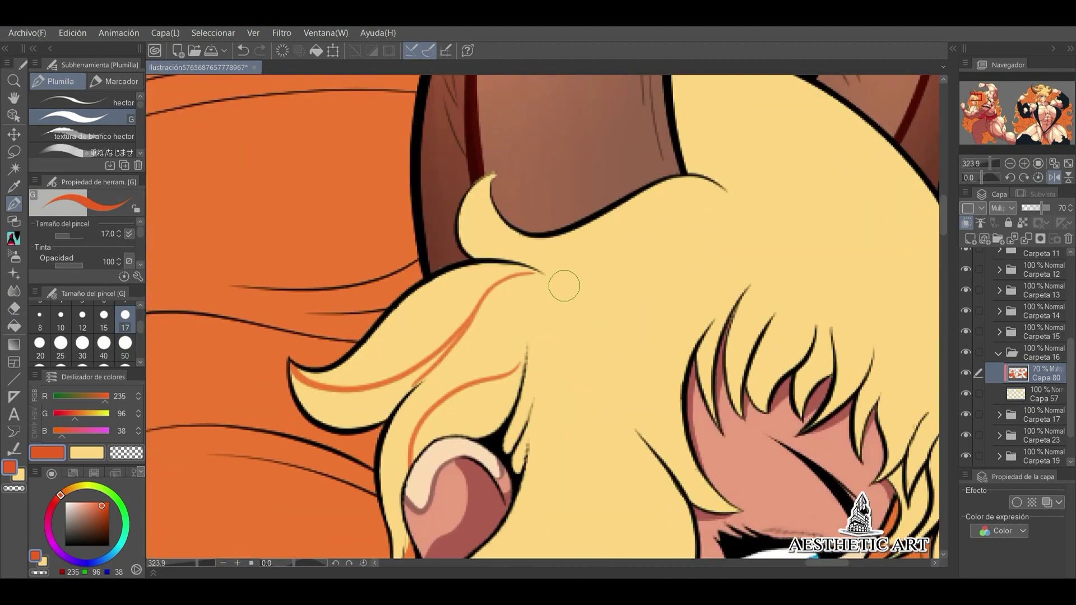
pyautogui.moveTo(318, 387)
pyautogui.mouseDown()
pyautogui.moveTo(442, 353)
pyautogui.moveTo(476, 325)
pyautogui.mouseUp()
pyautogui.moveTo(476, 337)
pyautogui.mouseDown()
pyautogui.moveTo(560, 210)
pyautogui.moveTo(505, 316)
pyautogui.mouseUp()
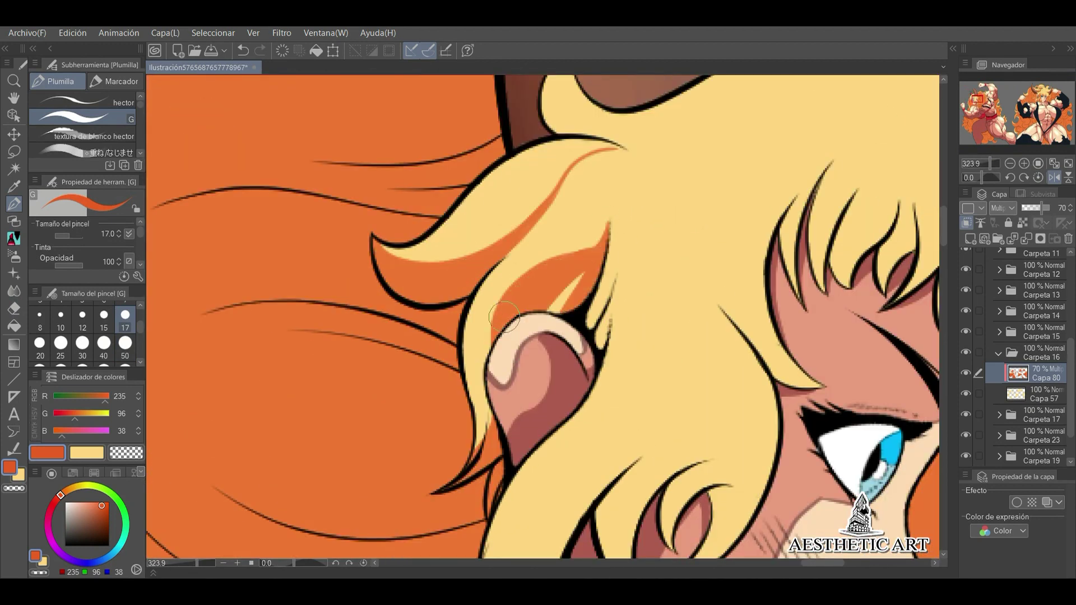
pyautogui.scroll(-3, 591, 373)
pyautogui.moveTo(493, 536); pyautogui.dragTo(404, 460)
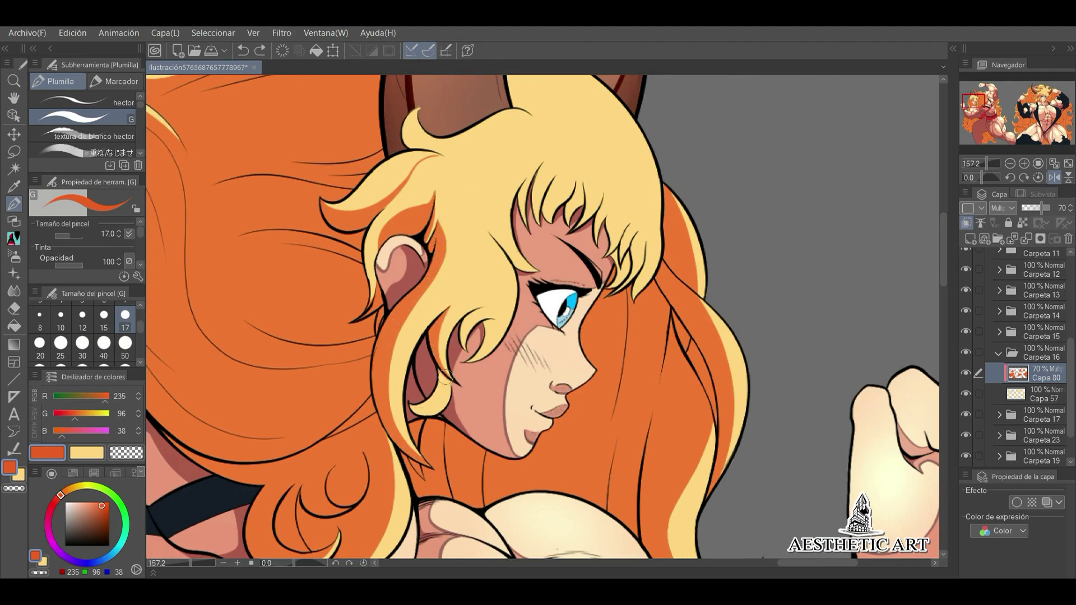
# - Shade the locks framing the back-view figure's cheek and the small curl at the base of the horn
pyautogui.scroll(1, 495, 320)
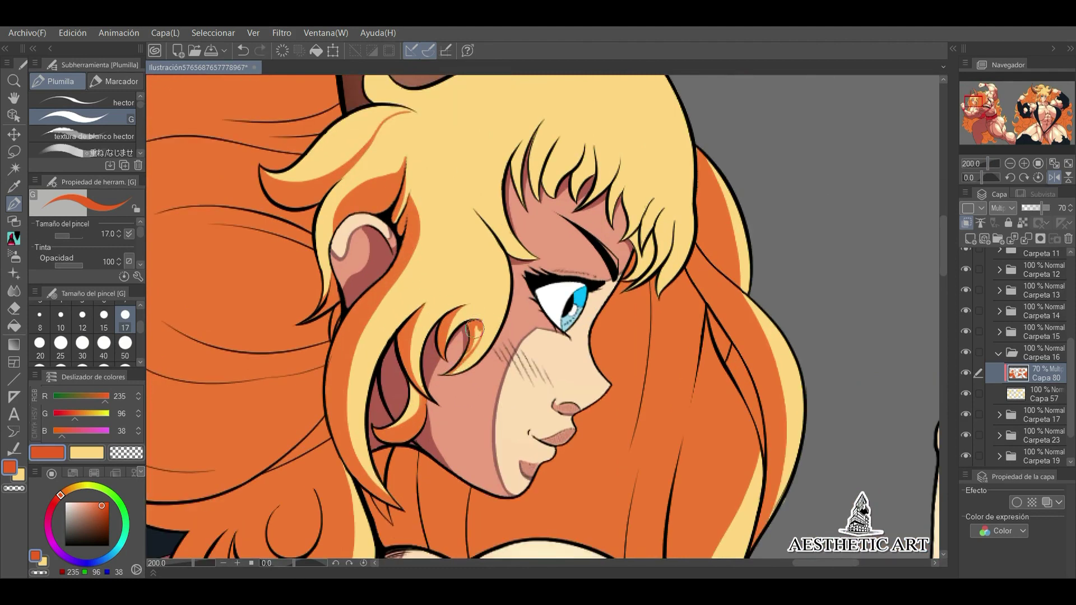
pyautogui.scroll(2, 391, 287)
pyautogui.hotkey('ctrl', 'z')
pyautogui.press('e')
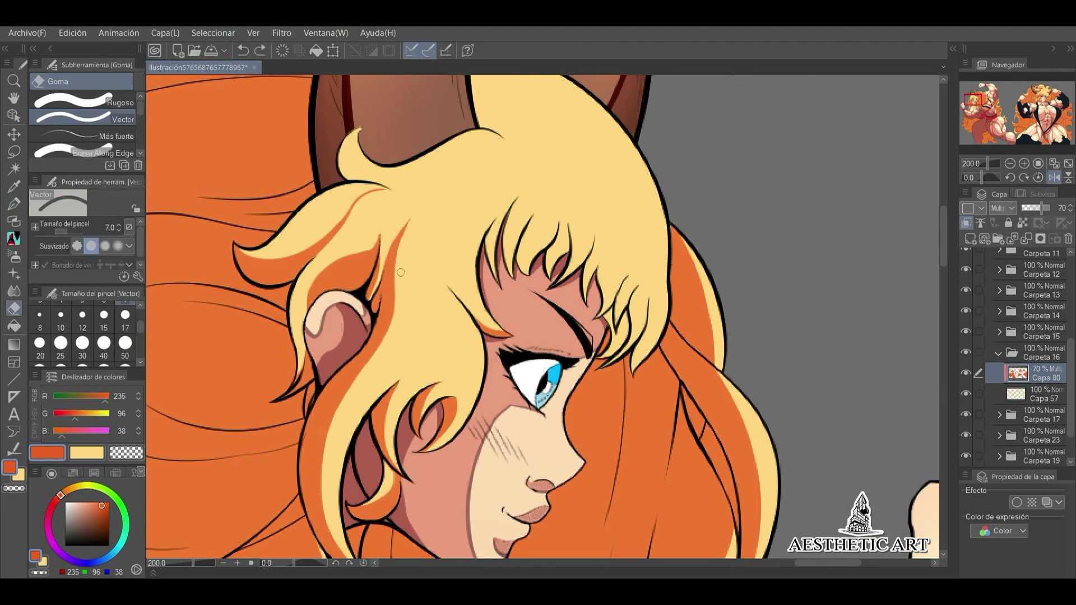
pyautogui.press('p')
pyautogui.moveTo(357, 131); pyautogui.dragTo(352, 181)
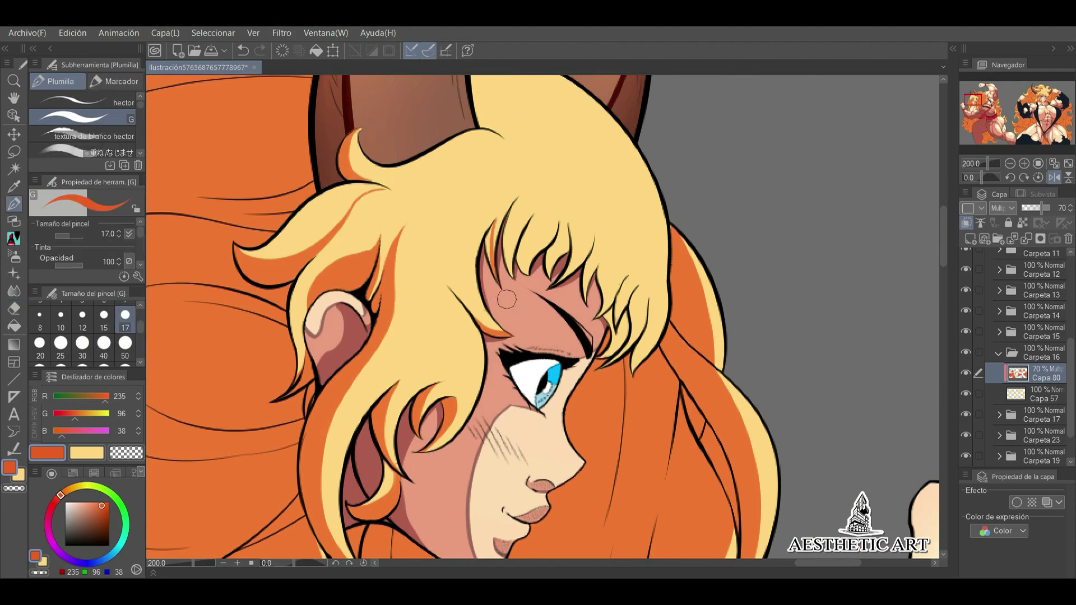
# - Add orange shadows to the tips and partings of the back-view figure's fringe
pyautogui.scroll(-5, 533, 215)
pyautogui.scroll(5, 533, 209)
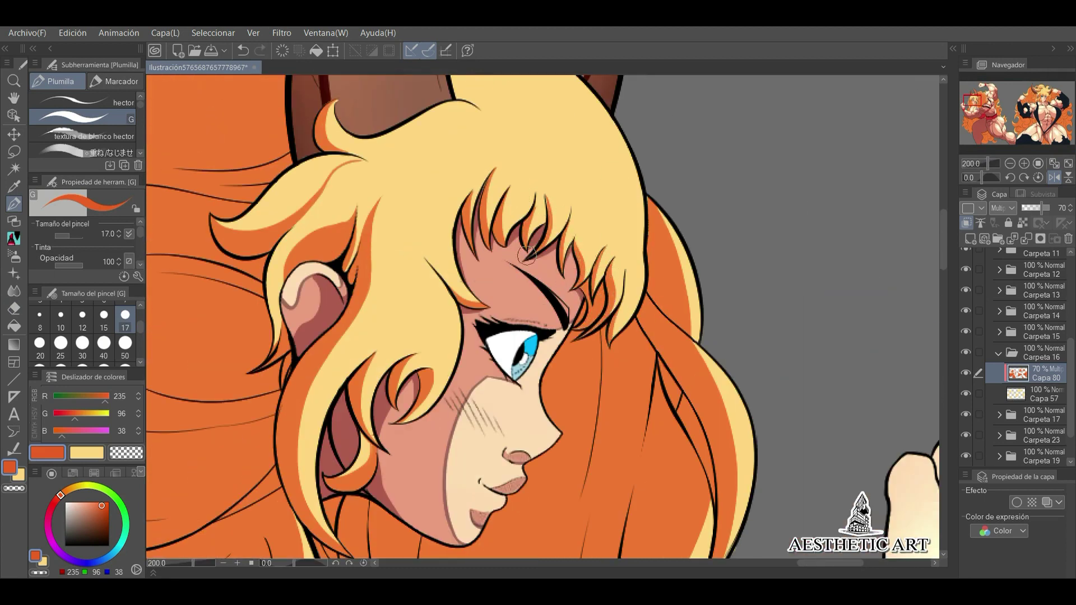
pyautogui.scroll(-5, 527, 255)
pyautogui.scroll(3, 544, 271)
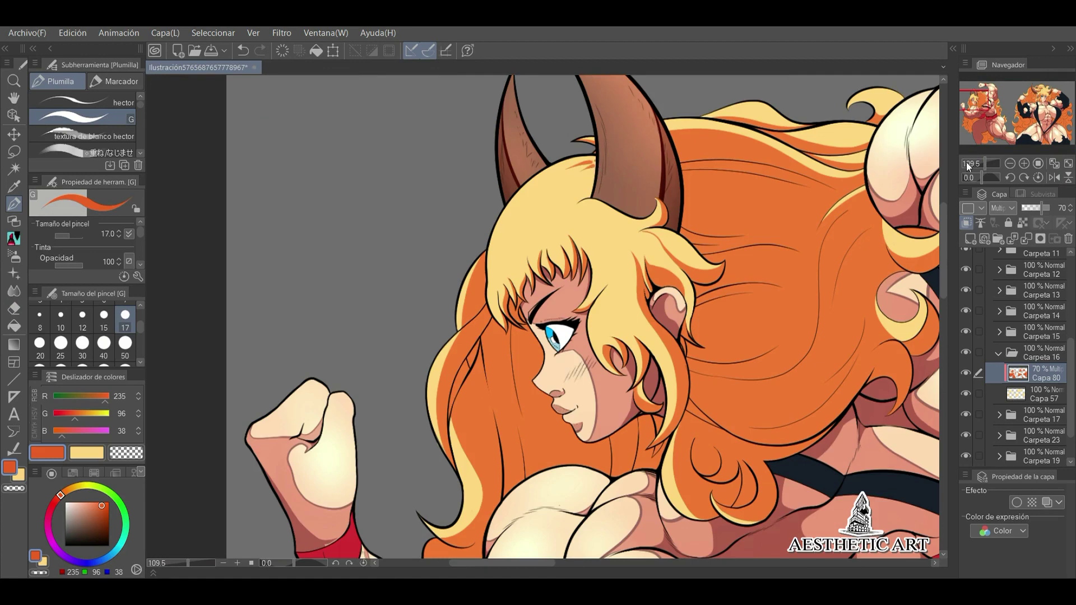
# - Add layer Capa 81 and airbrush the back-view figure's hair with the Suave brush at size 800 in reddish brown (183, 98, 76)
pyautogui.scroll(3, 605, 303)
pyautogui.hotkey('ctrl', '0')
pyautogui.hotkey('ctrl', 'shift', 'n')
pyautogui.click(73, 492)
pyautogui.press('b')
pyautogui.click(90, 515)
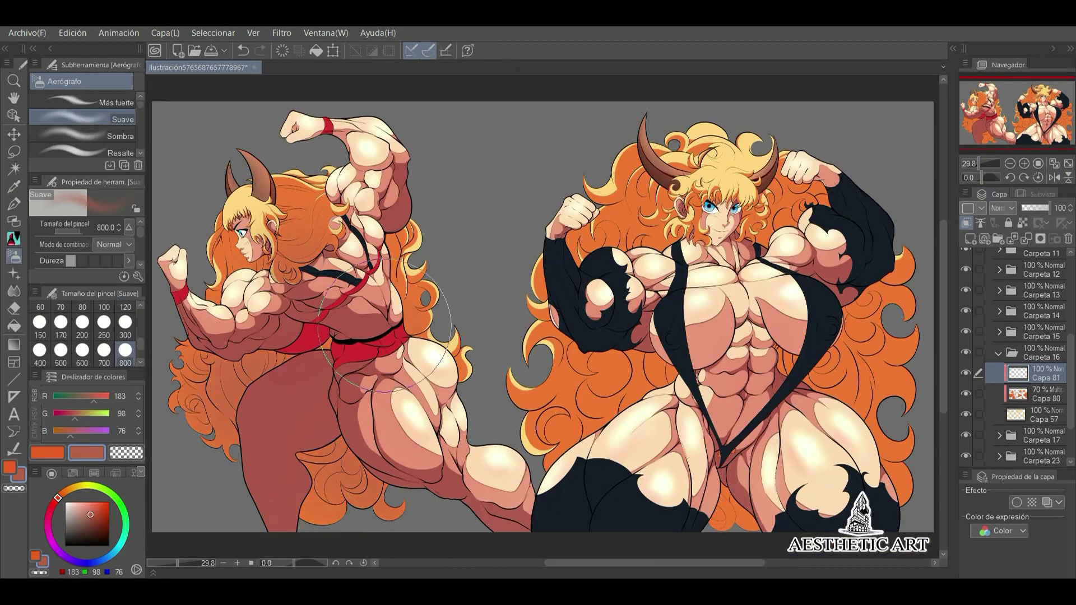
pyautogui.moveTo(224, 202); pyautogui.dragTo(336, 281)
# - Move Capa 81 beneath Capa 80, change its blending mode, and airbrush the front-view figure's hair
pyautogui.click(1003, 208)
pyautogui.click(1021, 213)
pyautogui.hotkey('ctrl', '[')
pyautogui.scroll(-3, 1003, 208)
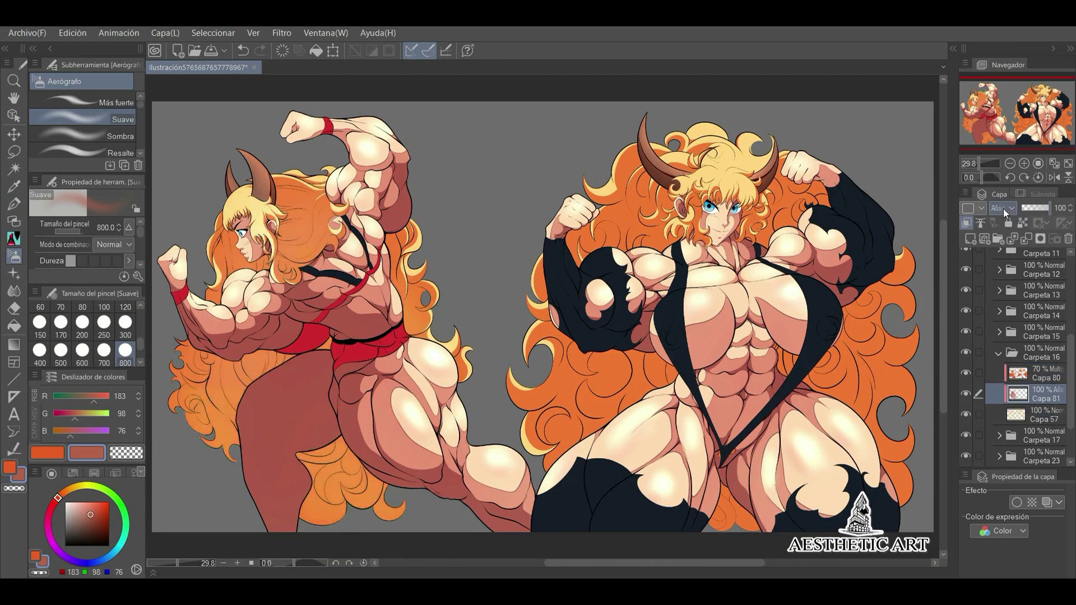
pyautogui.moveTo(701, 213); pyautogui.dragTo(693, 166)
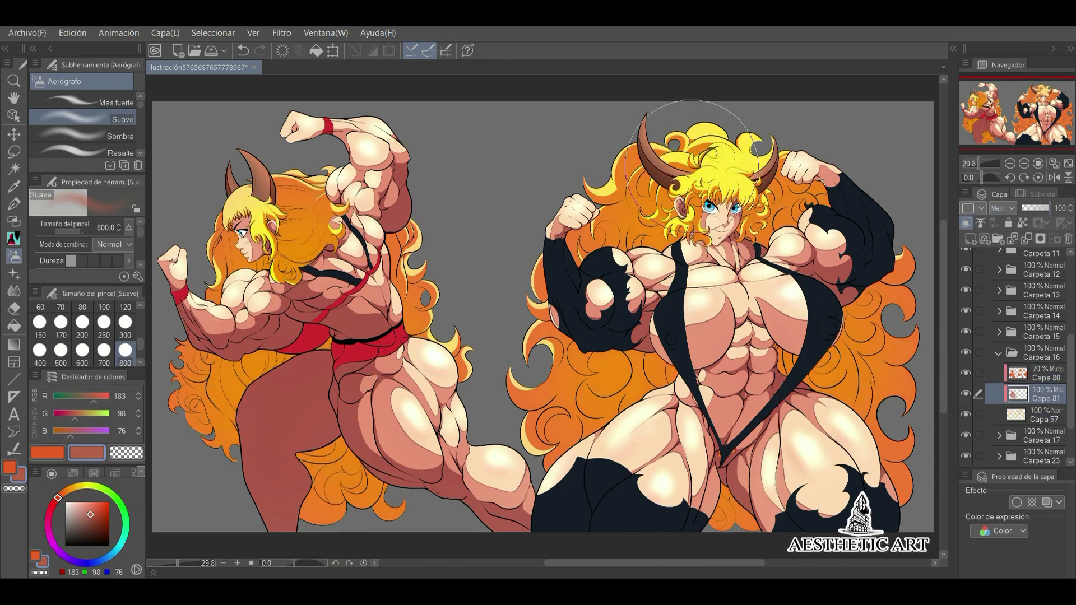
# - Airbrush reddish-brown gradients over both figures' hair on new layer Capa 82, set to multiply at 68% opacity
pyautogui.click(970, 239)
pyautogui.click(125, 322)
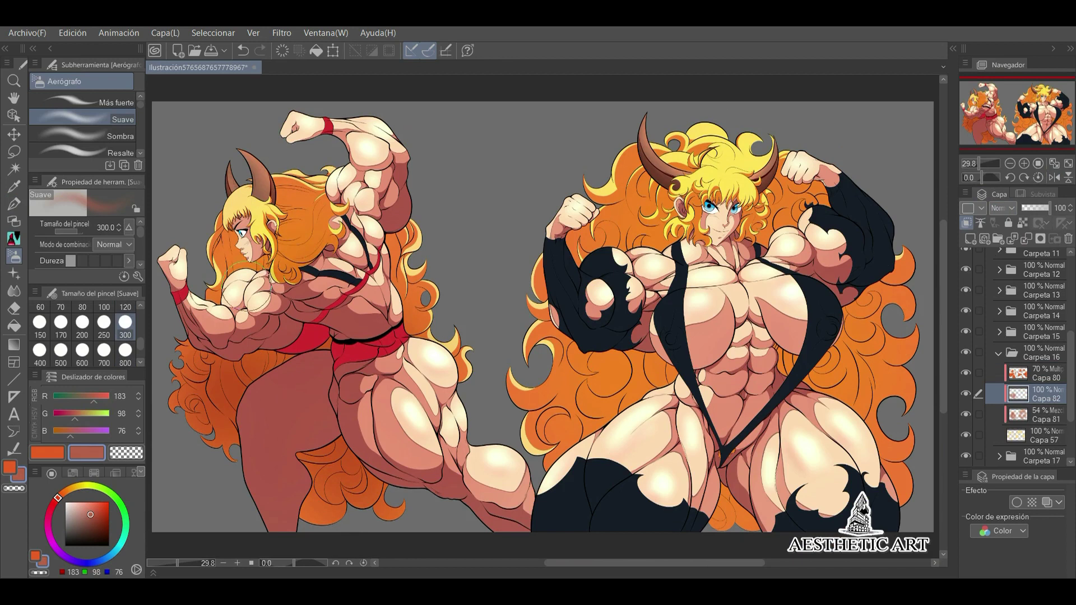
pyautogui.moveTo(314, 201); pyautogui.dragTo(235, 269)
pyautogui.moveTo(1048, 208); pyautogui.dragTo(1041, 208)
pyautogui.moveTo(692, 332); pyautogui.dragTo(538, 341)
pyautogui.press(']')
pyautogui.press(']')
pyautogui.press(']')
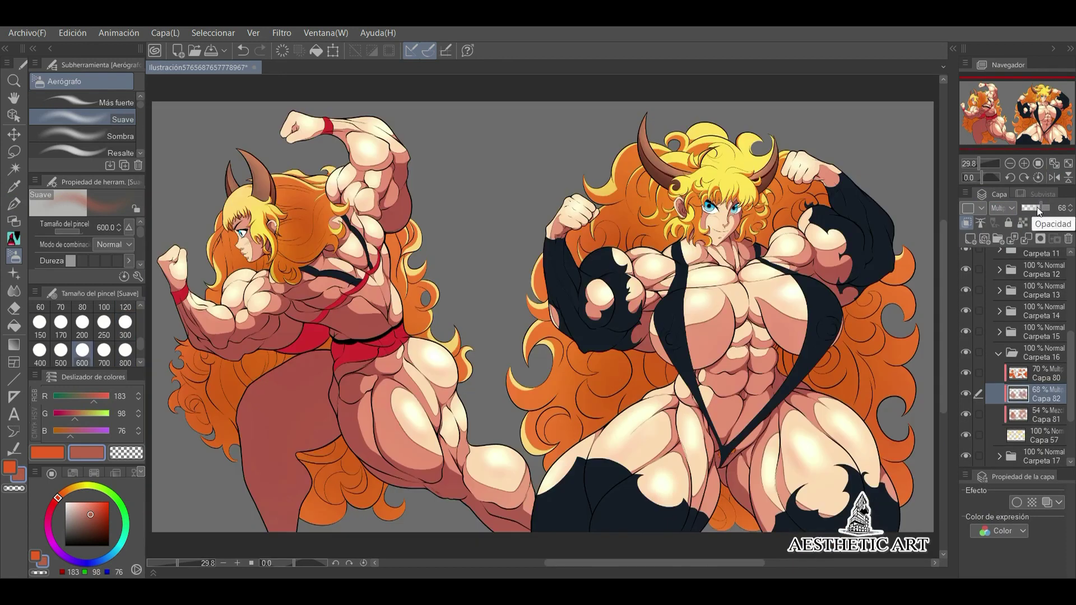
# - Set Capa 81 to 56% opacity and add layer Capa 83 above Capa 82 for airbrushing the hair in pale cream (255, 244, 212)
pyautogui.hotkey('alt', '[')
pyautogui.moveTo(1036, 208); pyautogui.dragTo(1054, 212)
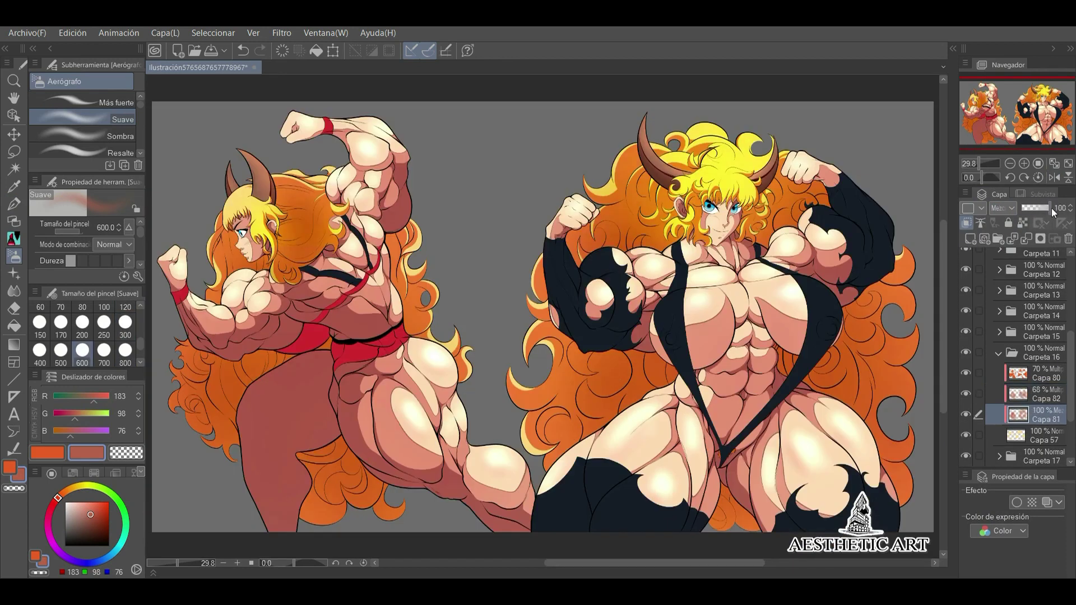
pyautogui.click(72, 472)
pyautogui.click(107, 505)
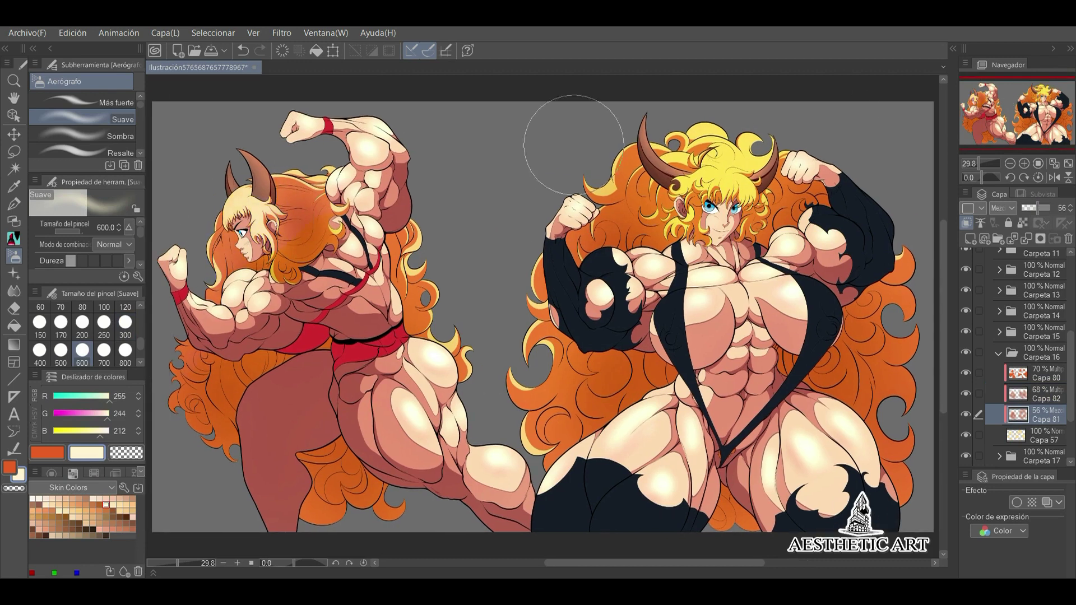
pyautogui.click(1031, 394)
pyautogui.click(971, 238)
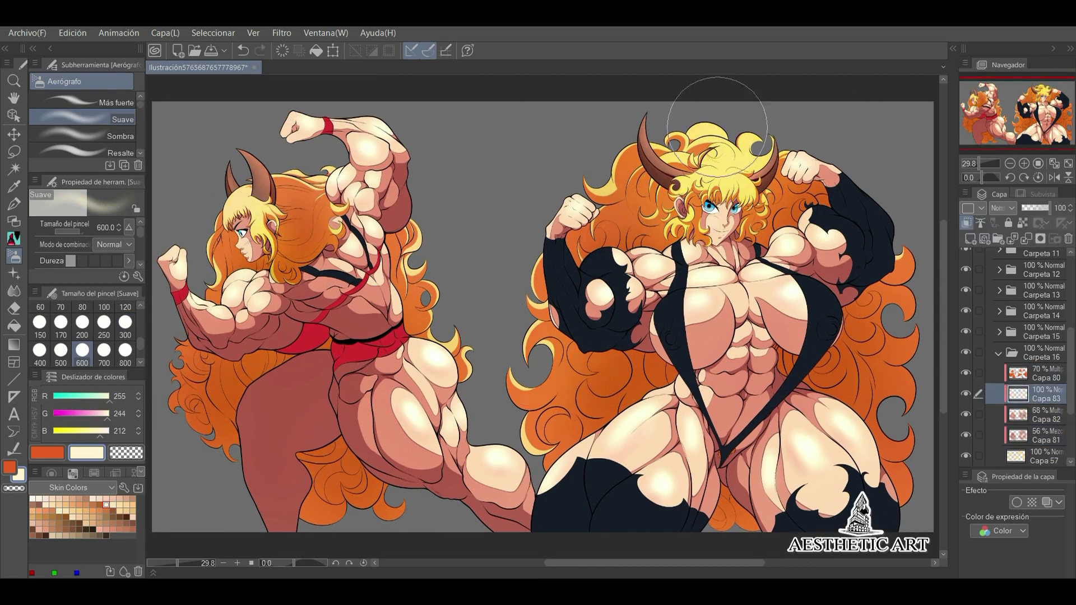
pyautogui.click(1037, 207)
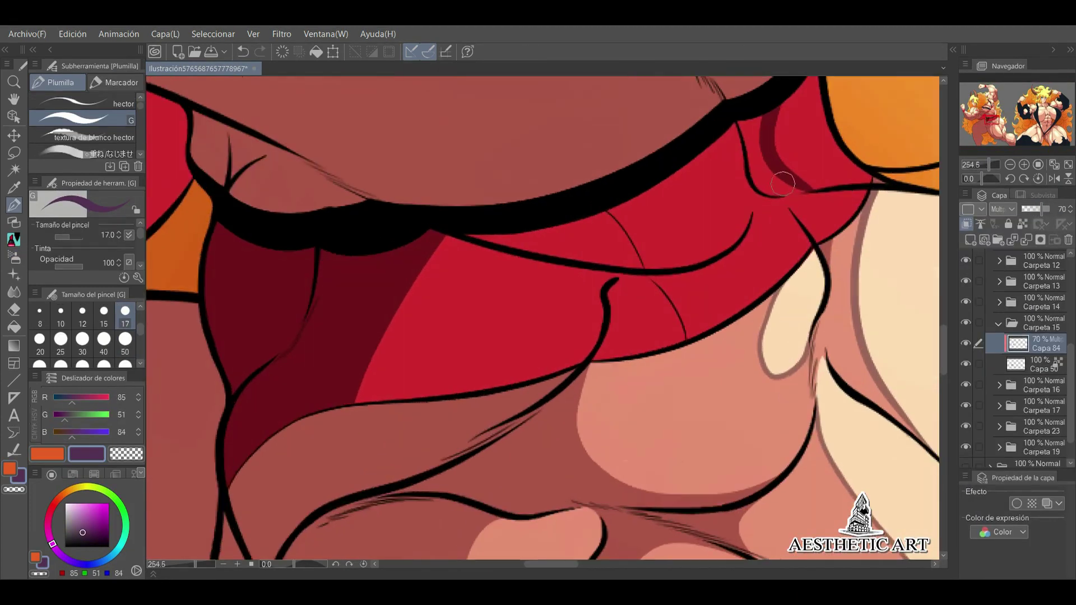
# - Shade the folds of the back-view figure's red waist sash in purple (85, 51, 84) on multiply layer Capa 84
pyautogui.moveTo(546, 269)
pyautogui.mouseDown()
pyautogui.moveTo(418, 317)
pyautogui.moveTo(542, 321)
pyautogui.mouseUp()
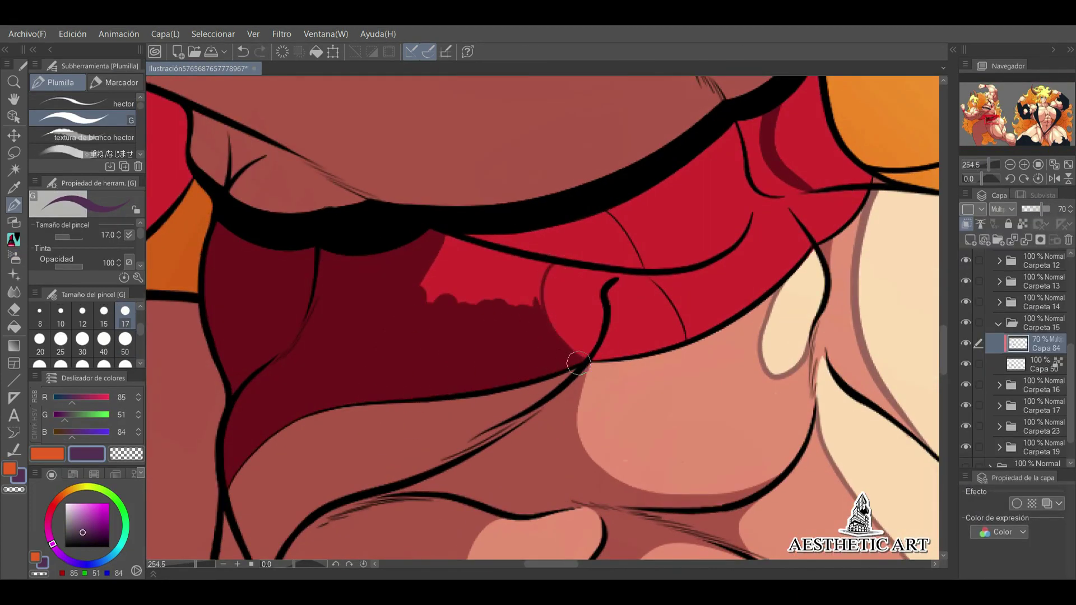
pyautogui.moveTo(451, 301)
pyautogui.mouseDown()
pyautogui.moveTo(497, 256)
pyautogui.moveTo(463, 308)
pyautogui.moveTo(646, 269)
pyautogui.mouseUp()
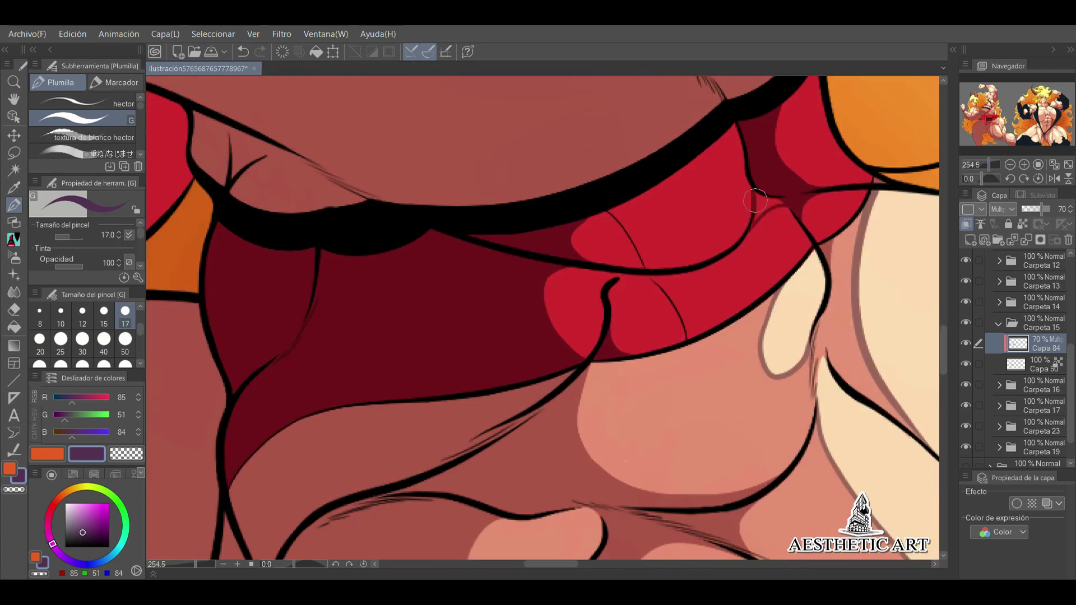
pyautogui.moveTo(994, 164)
pyautogui.mouseDown()
pyautogui.moveTo(978, 162)
pyautogui.moveTo(990, 157)
pyautogui.mouseUp()
# - Add layer Capa 85 above the sash shadows and sample the dark red (79, 15, 21) as the drawing colour
pyautogui.hotkey('ctrl', 'shift', 'n')
pyautogui.press('x')
pyautogui.keyDown('alt'); pyautogui.click(436, 144); pyautogui.keyUp('alt')
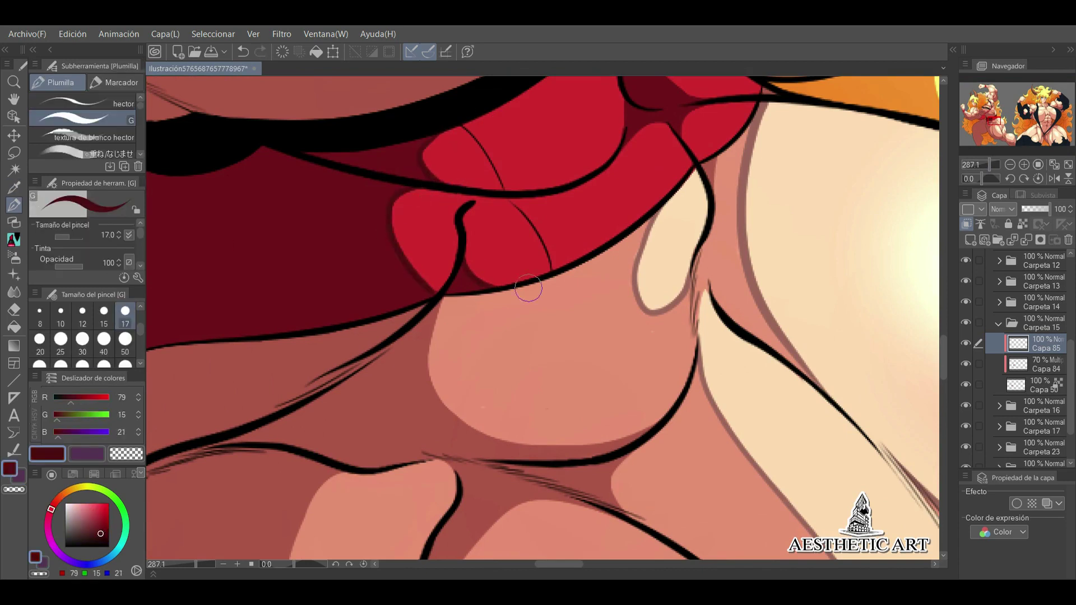
pyautogui.scroll(3, 560, 281)
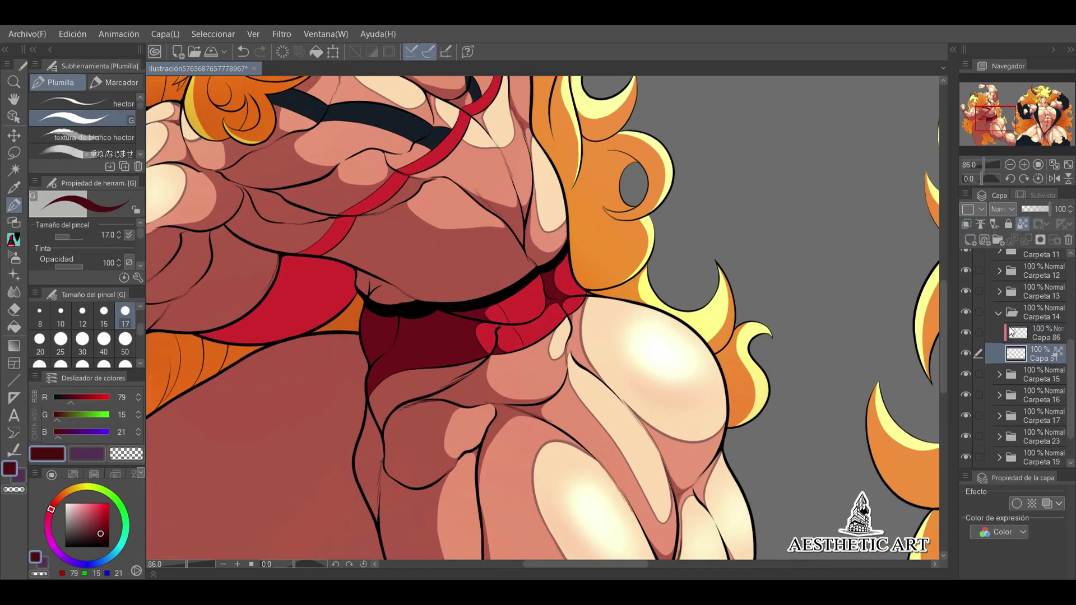
# - Shade the red cloth behind the waist and the diagonal back strap in purple on multiply layer Capa 87 at 66% opacity
pyautogui.press('b')
pyautogui.click(1034, 332)
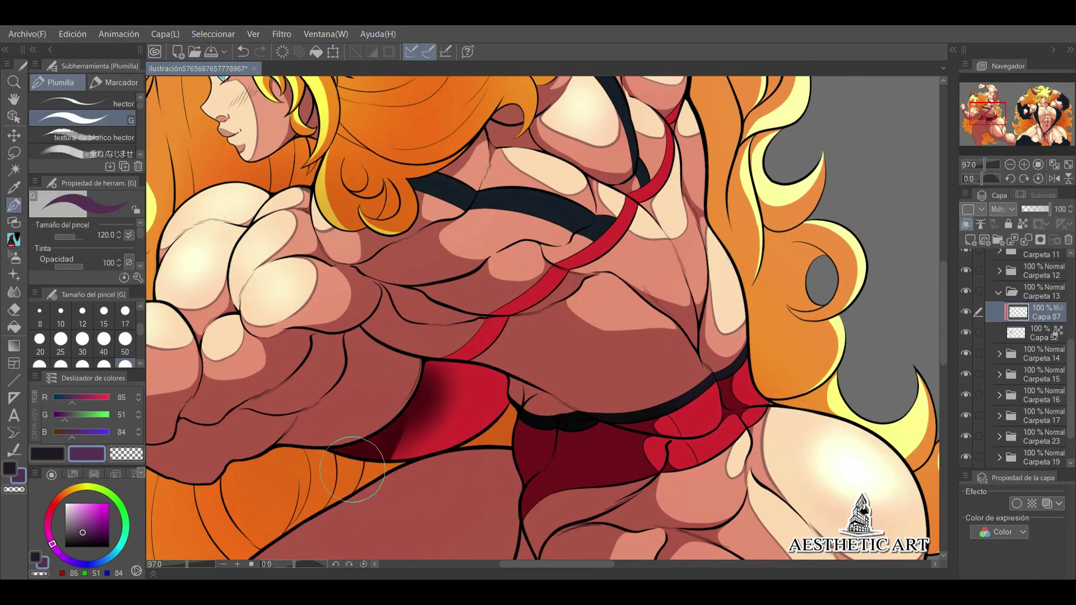
pyautogui.moveTo(352, 469); pyautogui.dragTo(471, 389)
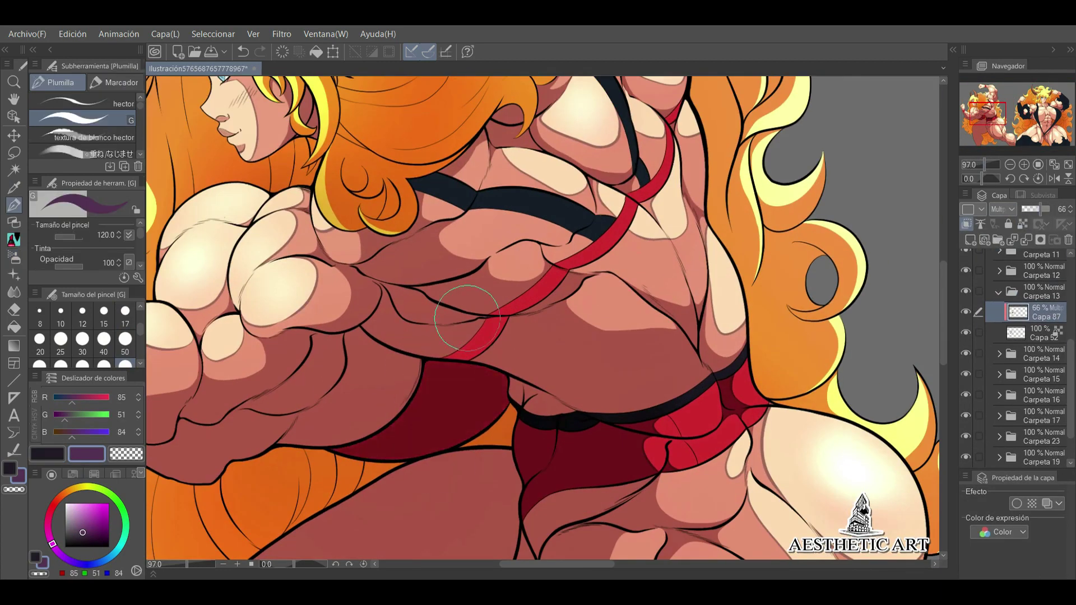
pyautogui.press('e')
pyautogui.press('p')
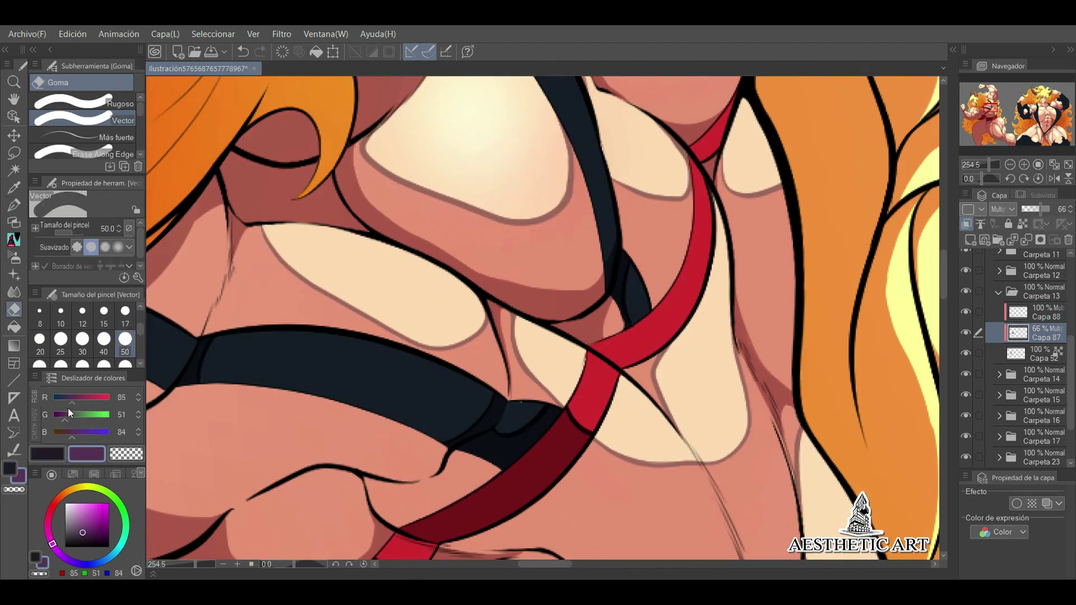
# - Shade the folds of the front-view figure's left-hand black sleeve in purple (85, 51, 84) on multiply layer Capa 92 at 48% opacity
pyautogui.press('p')
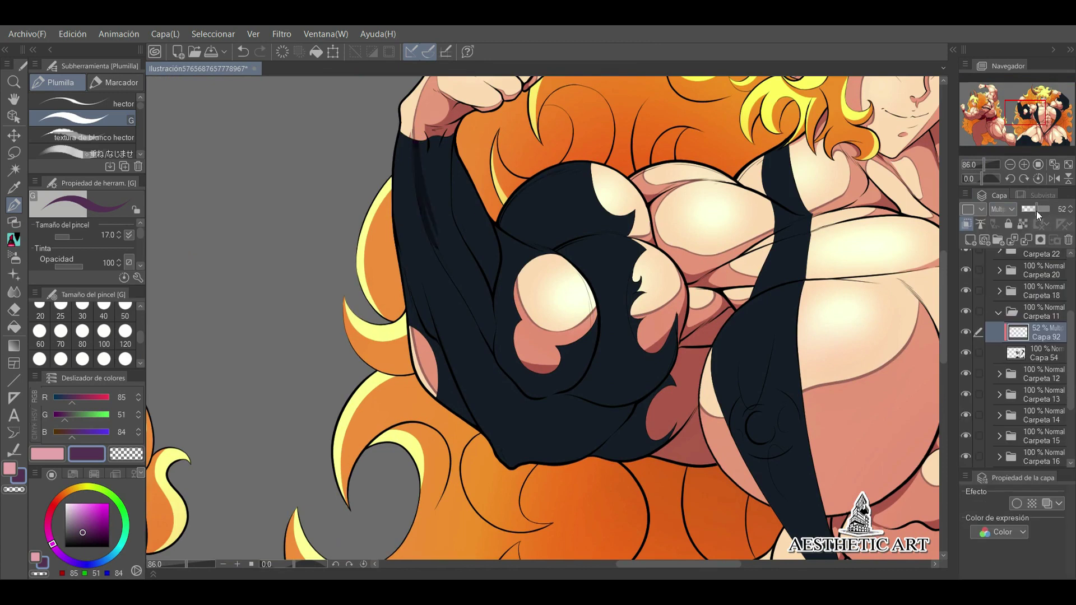
pyautogui.moveTo(450, 270); pyautogui.dragTo(492, 272)
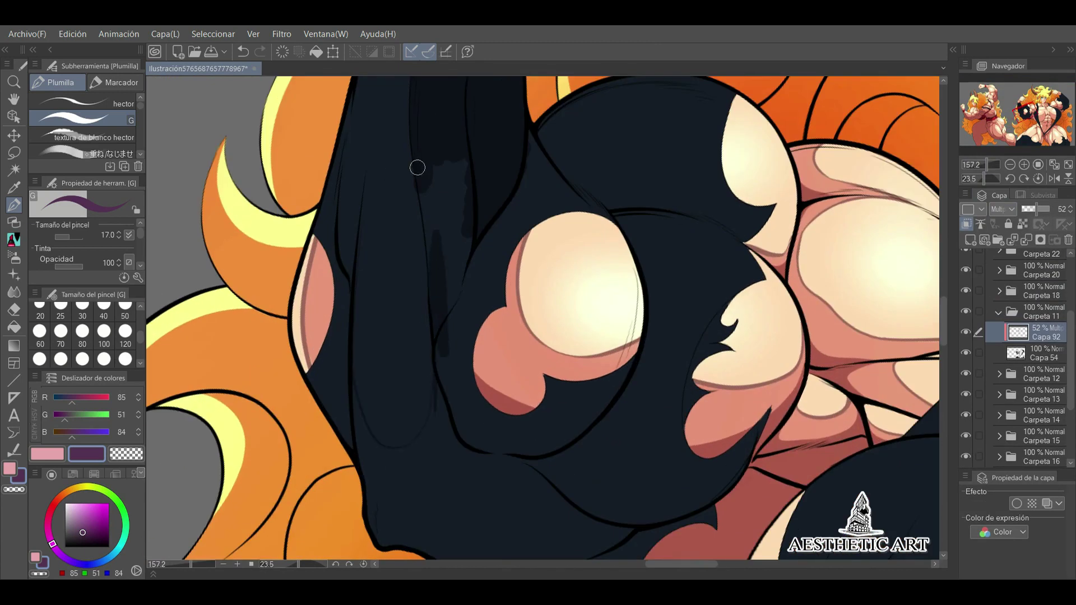
pyautogui.moveTo(418, 168); pyautogui.dragTo(457, 314)
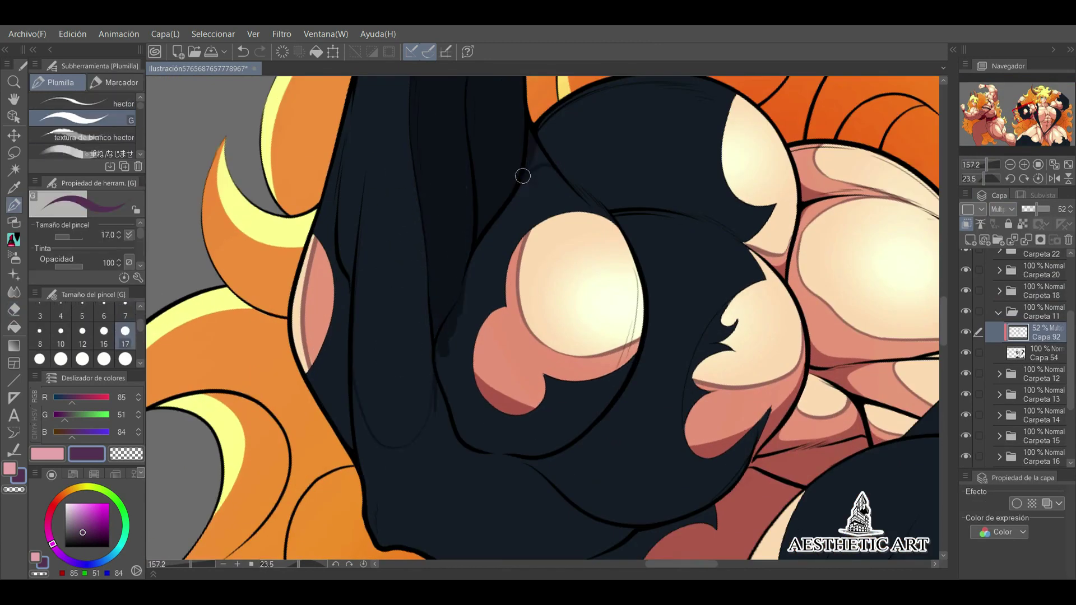
pyautogui.moveTo(464, 275); pyautogui.dragTo(463, 418)
pyautogui.moveTo(627, 274); pyautogui.dragTo(637, 366)
pyautogui.moveTo(623, 429)
pyautogui.mouseDown()
pyautogui.moveTo(661, 374)
pyautogui.moveTo(641, 449)
pyautogui.mouseUp()
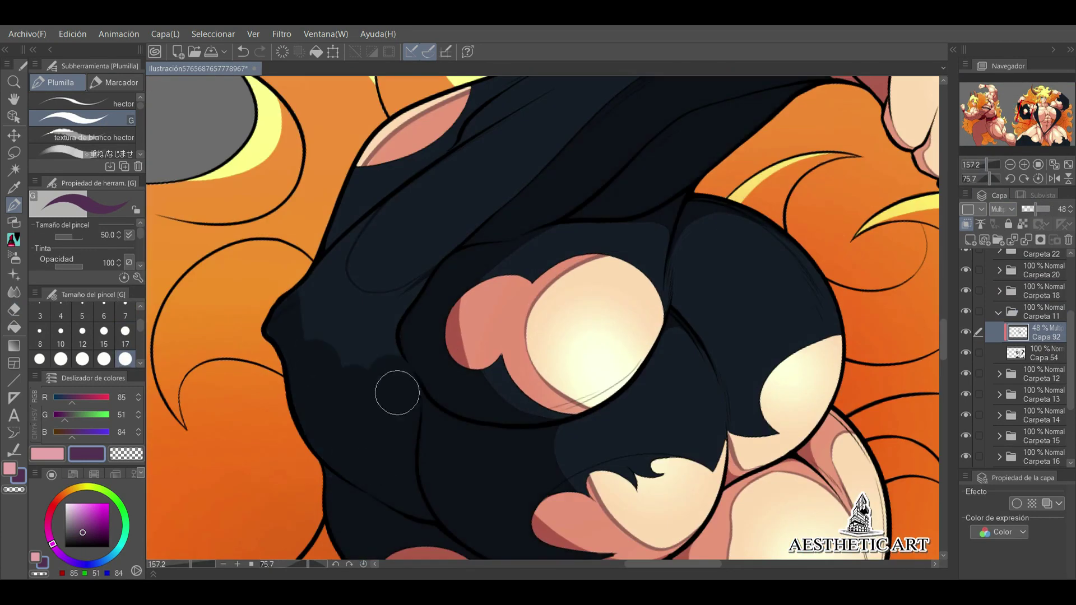
pyautogui.moveTo(397, 389); pyautogui.dragTo(378, 204)
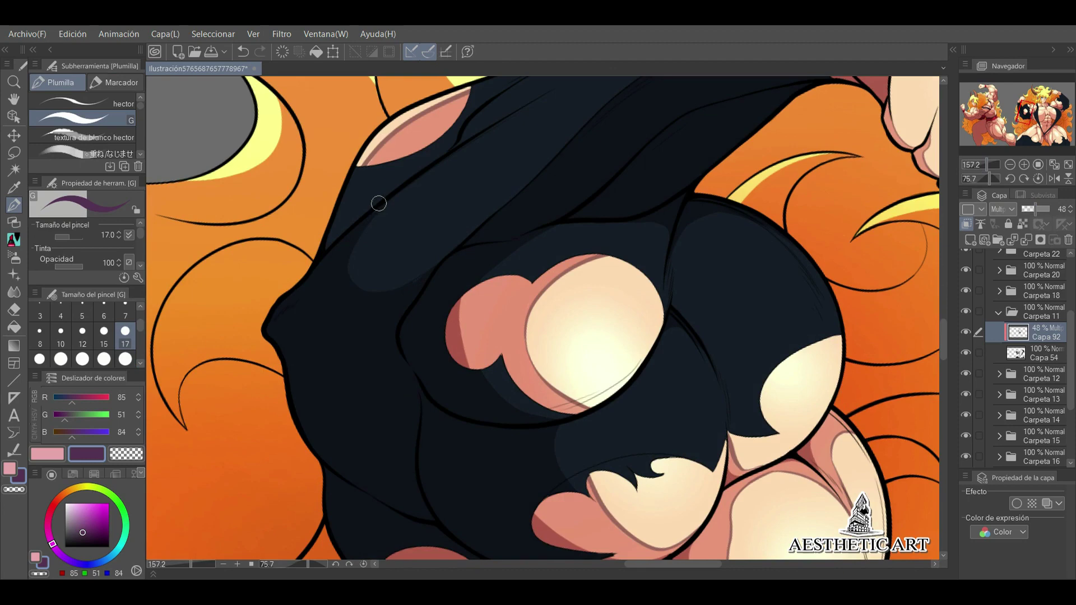
pyautogui.moveTo(338, 220); pyautogui.dragTo(335, 238)
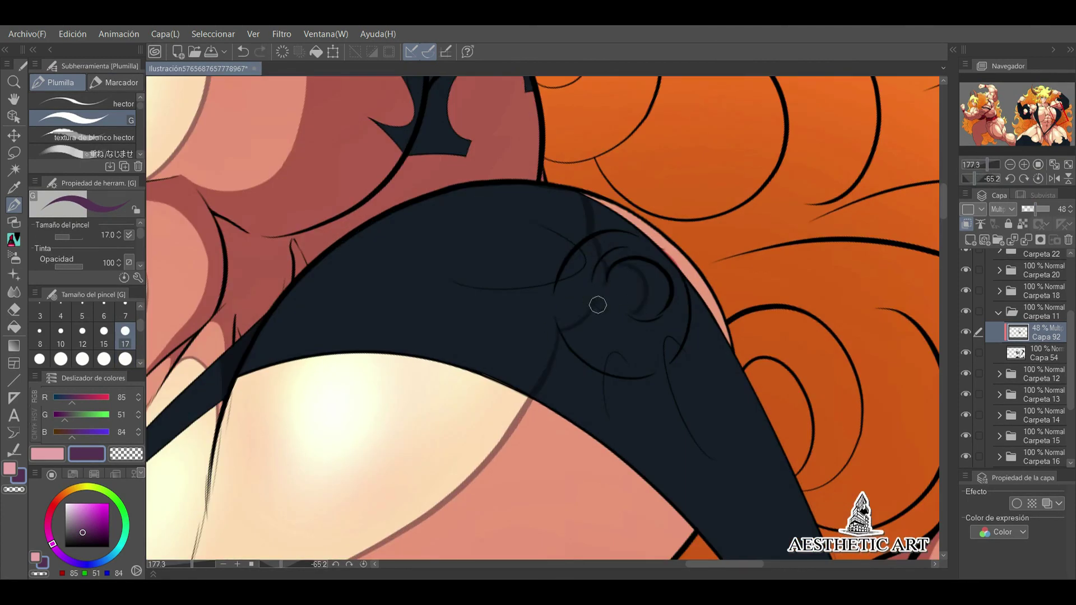
# - Shade the front-view figure's black suit straps and stocking folds in purple on Capa 92, raising the layer opacity to 62%
pyautogui.moveTo(596, 235)
pyautogui.mouseDown()
pyautogui.moveTo(560, 372)
pyautogui.moveTo(532, 301)
pyautogui.moveTo(585, 353)
pyautogui.mouseUp()
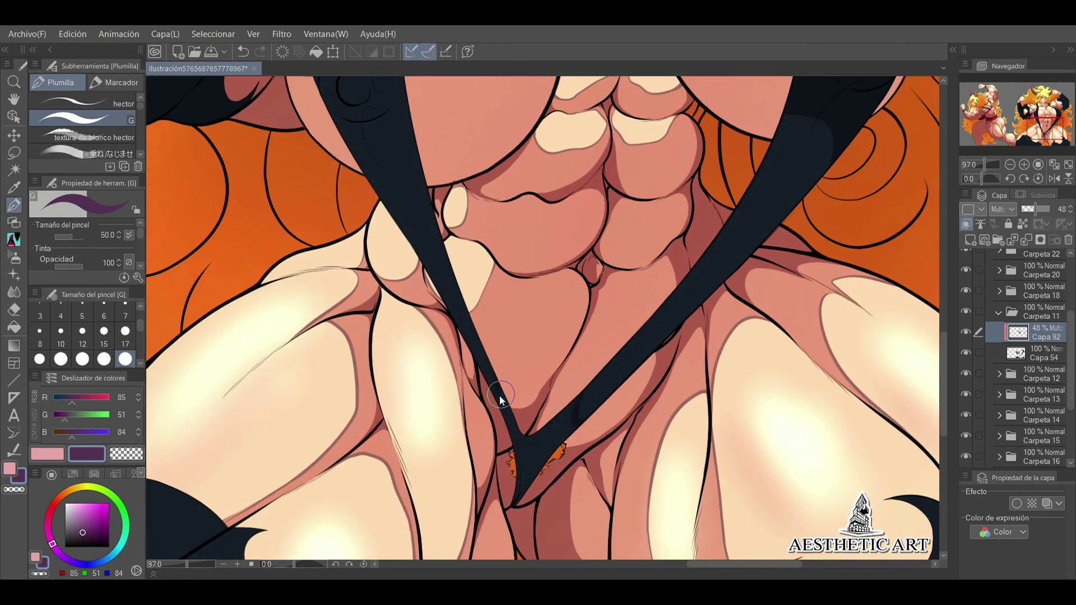
pyautogui.moveTo(500, 400); pyautogui.dragTo(560, 443)
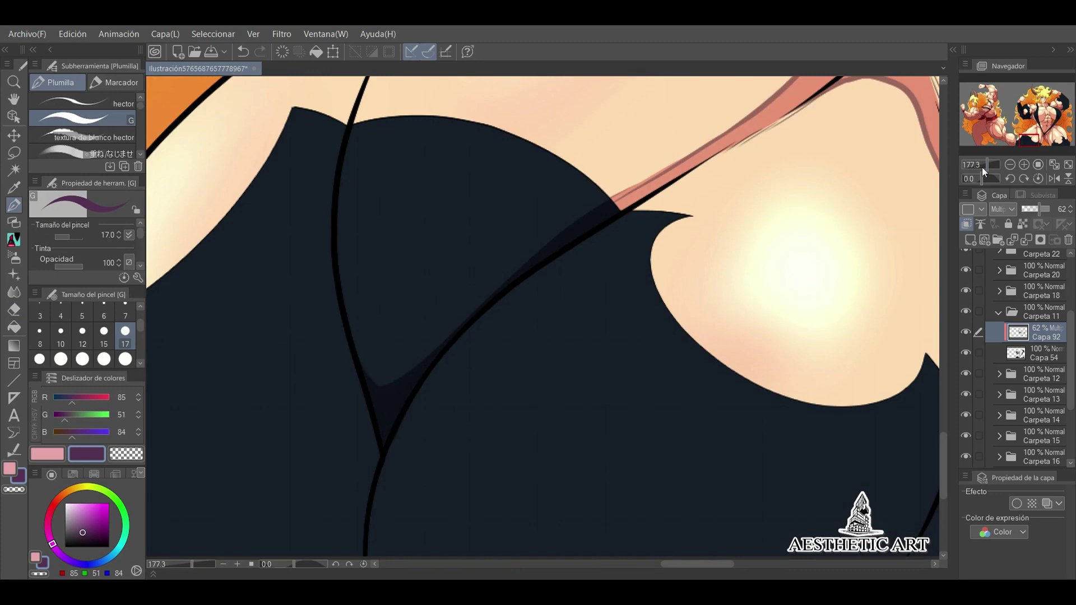
pyautogui.moveTo(982, 168); pyautogui.dragTo(975, 168)
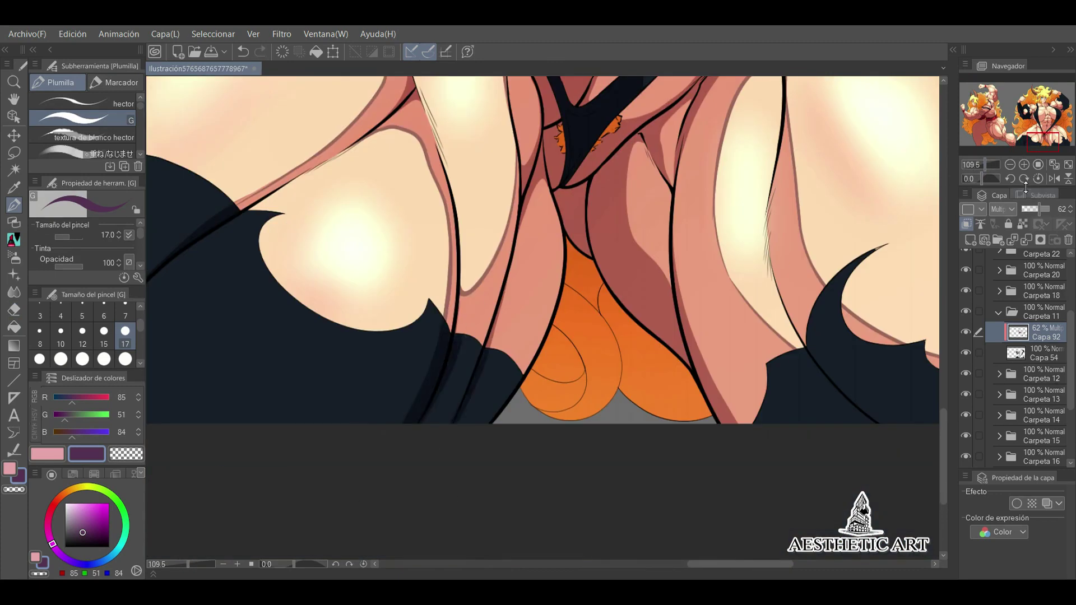
pyautogui.scroll(-5, 567, 404)
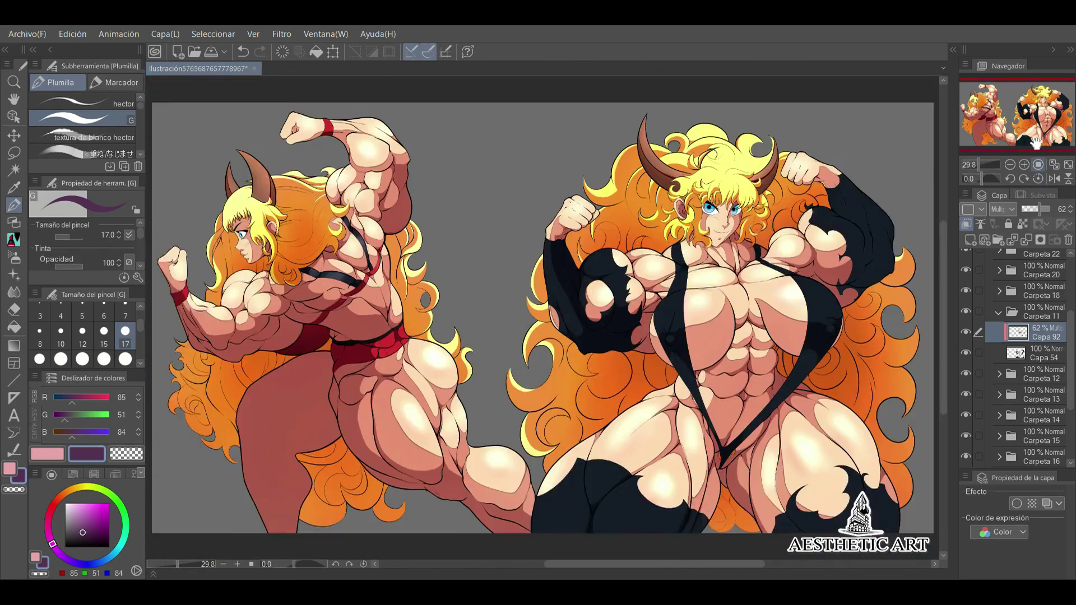
pyautogui.scroll(6, 566, 403)
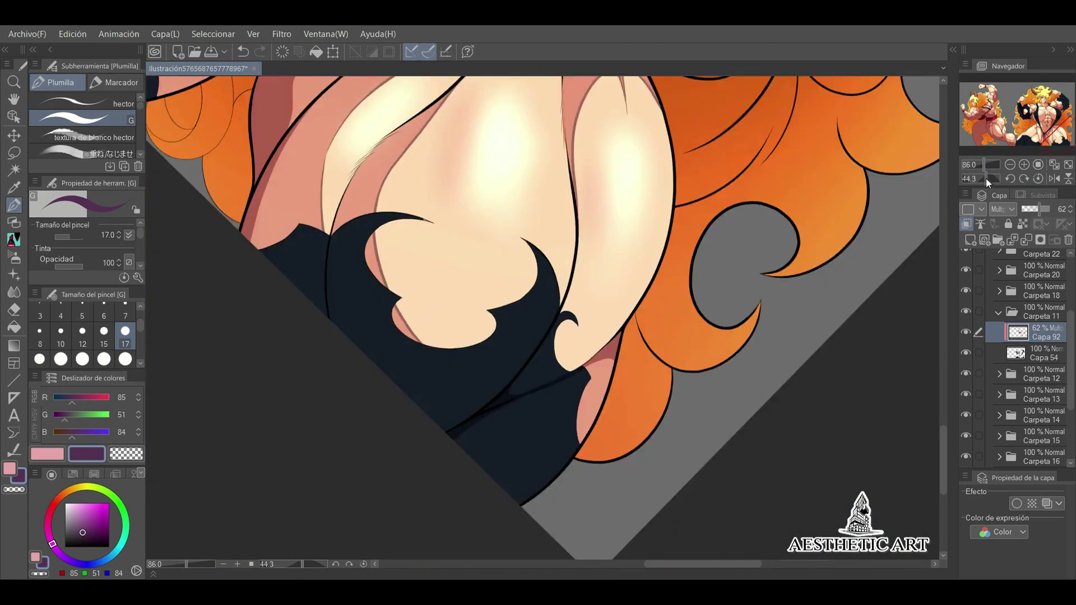
# - Sample the dark navy (23, 30, 41) on base layer Capa 54, then return to purple on Capa 92
pyautogui.click(1040, 353)
pyautogui.scroll(3, 989, 142)
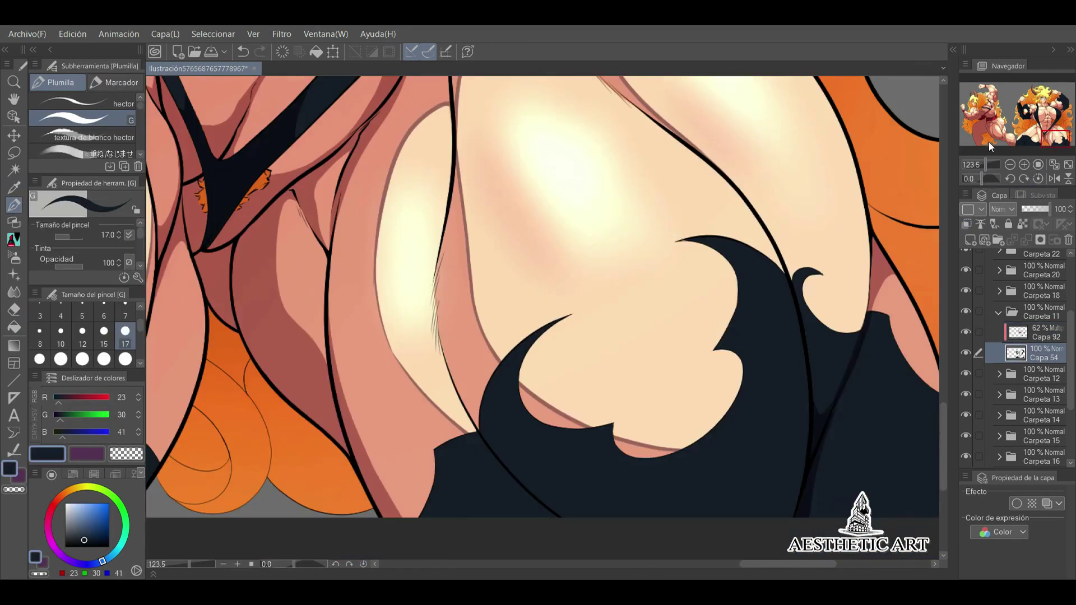
pyautogui.click(1026, 333)
pyautogui.press('x')
# - Shade the underside and elbow of the front-view figure's right-hand sleeve in purple with jagged edges around the torn openings
pyautogui.moveTo(991, 178); pyautogui.dragTo(969, 166)
pyautogui.scroll(5, 517, 468)
pyautogui.press('e')
pyautogui.press('p')
pyautogui.moveTo(426, 347); pyautogui.dragTo(504, 505)
pyautogui.scroll(-5, 415, 387)
pyautogui.moveTo(394, 391); pyautogui.dragTo(577, 426)
pyautogui.moveTo(610, 367); pyautogui.dragTo(504, 280)
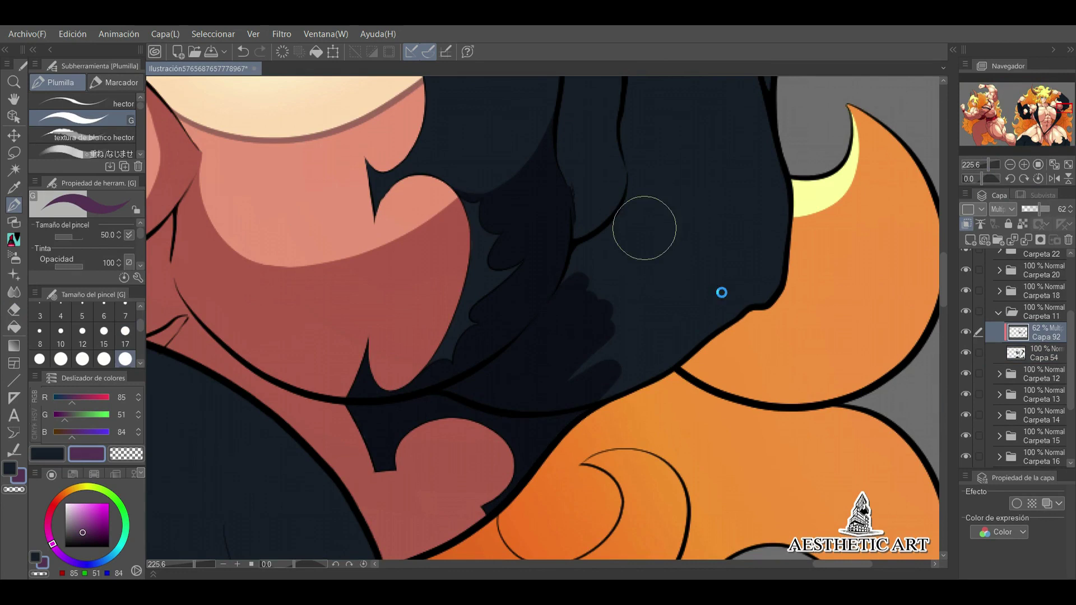
# - Shade the creases around the shoulder and upper arm of the right-hand sleeve in purple using brush sizes 7 and 17
pyautogui.scroll(-5, 644, 228)
pyautogui.click(125, 315)
pyautogui.scroll(6, 548, 287)
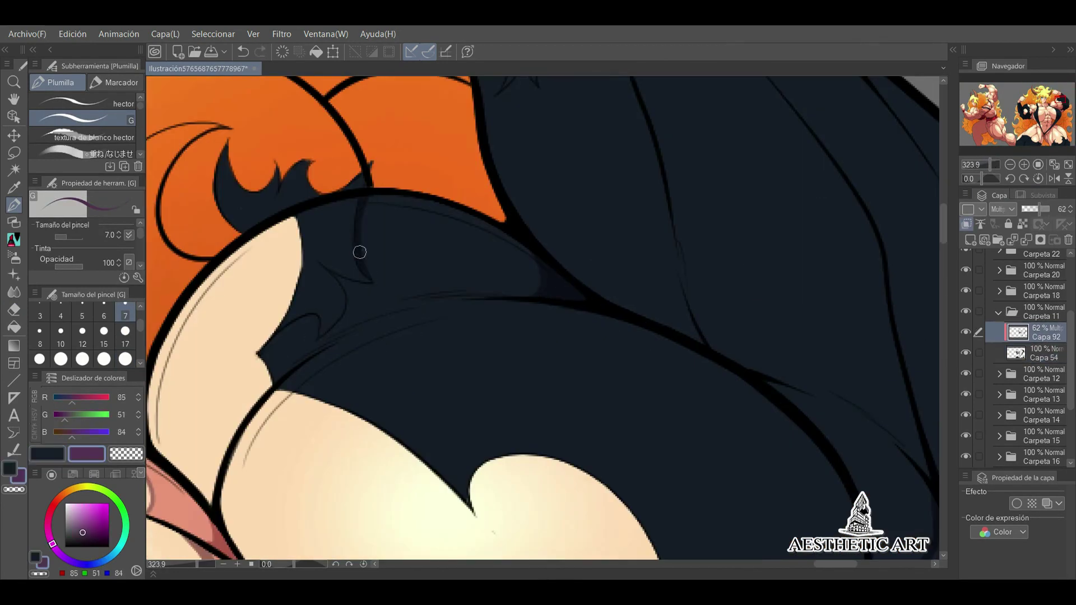
pyautogui.scroll(-5, 825, 205)
pyautogui.press(']')
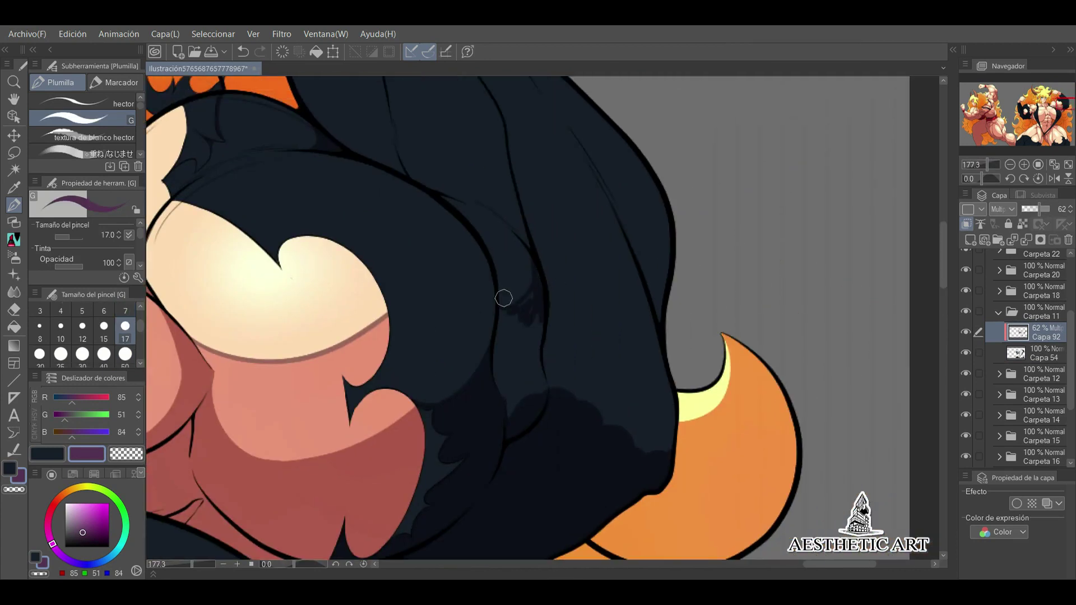
pyautogui.scroll(3, 538, 392)
pyautogui.click(988, 165)
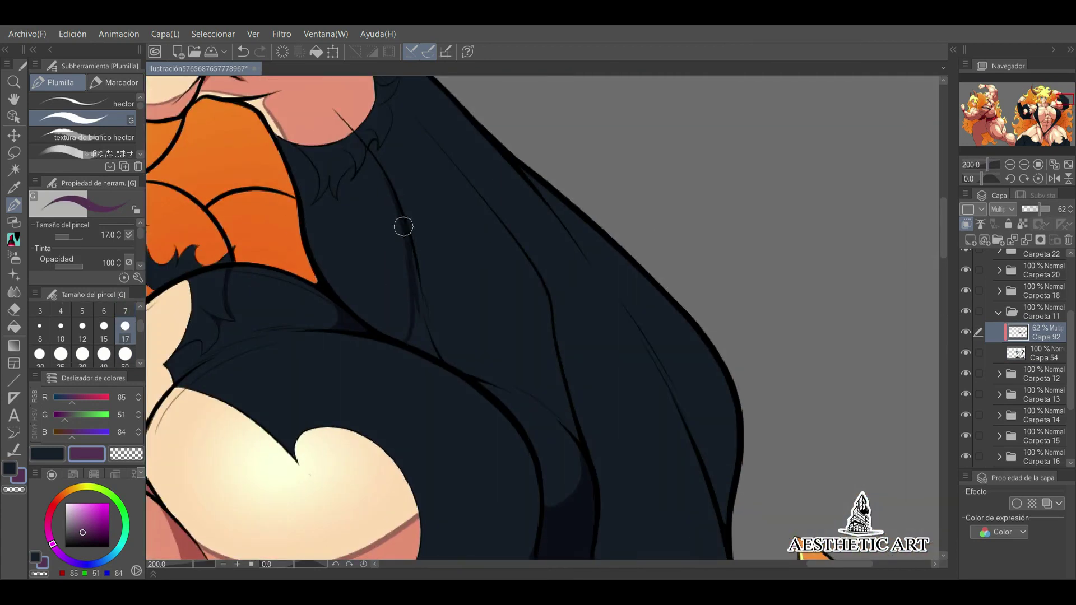
# - Shade the long inner folds along the forearm of the right-hand sleeve in purple and clean their edges with the eraser
pyautogui.moveTo(554, 377); pyautogui.dragTo(478, 361)
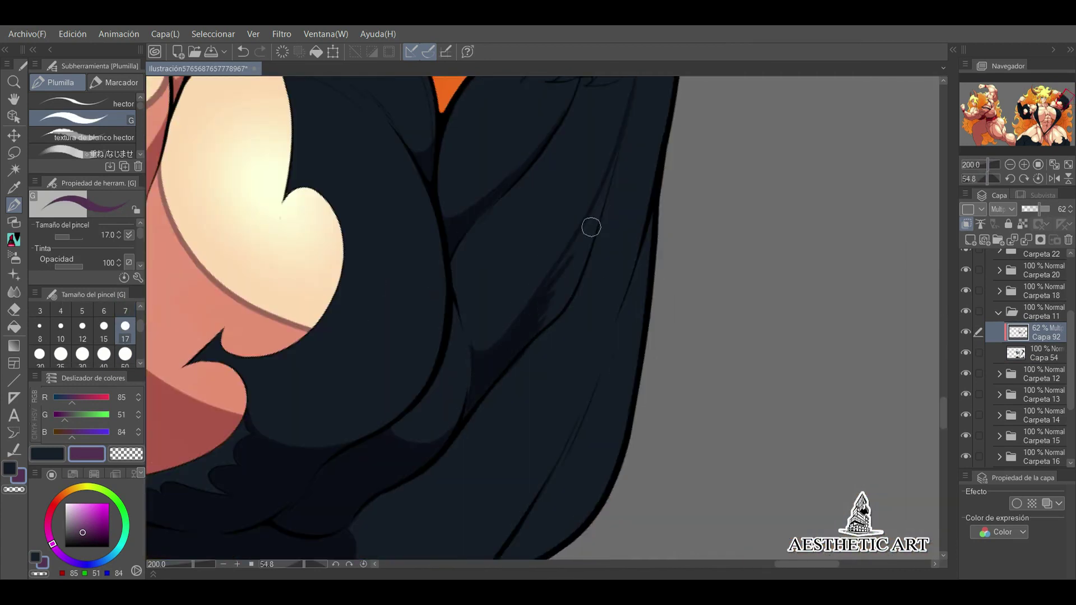
pyautogui.moveTo(591, 227); pyautogui.dragTo(592, 292)
pyautogui.press('e')
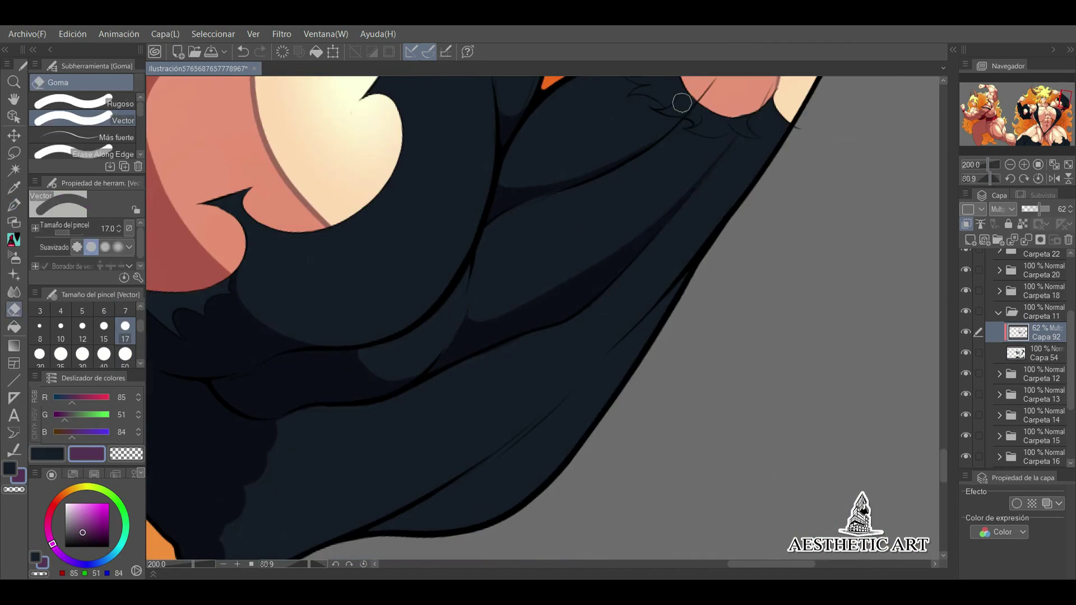
pyautogui.press('p')
pyautogui.hotkey('ctrl', '@')
# - Shade the outer edge of the right-hand forearm in purple and check the torn cuff with the canvas mirrored
pyautogui.moveTo(577, 275); pyautogui.dragTo(633, 431)
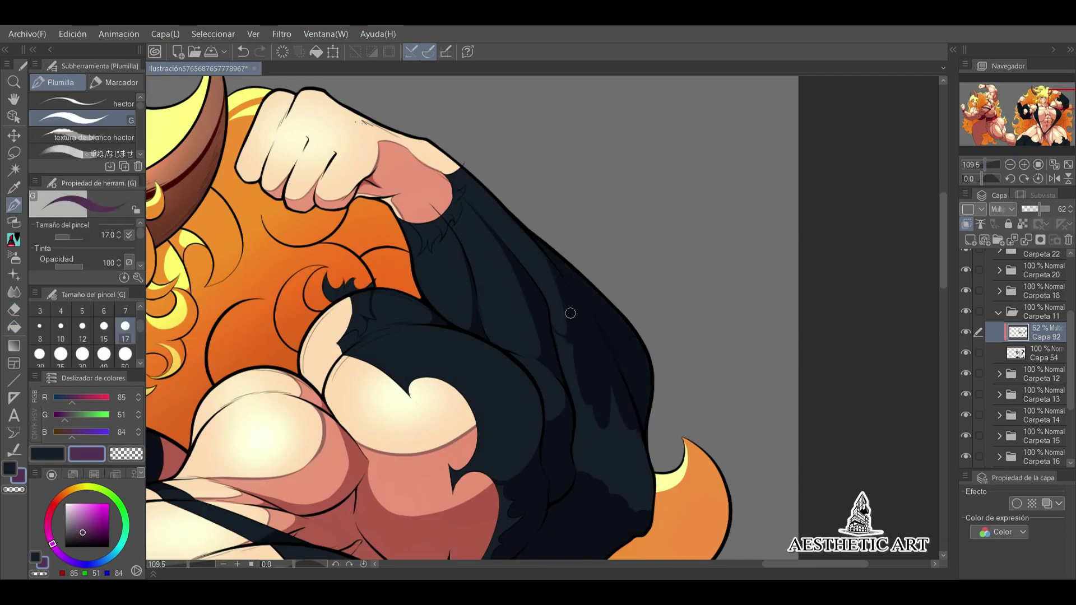
pyautogui.moveTo(558, 356); pyautogui.dragTo(637, 480)
pyautogui.press('h')
pyautogui.scroll(5, 578, 195)
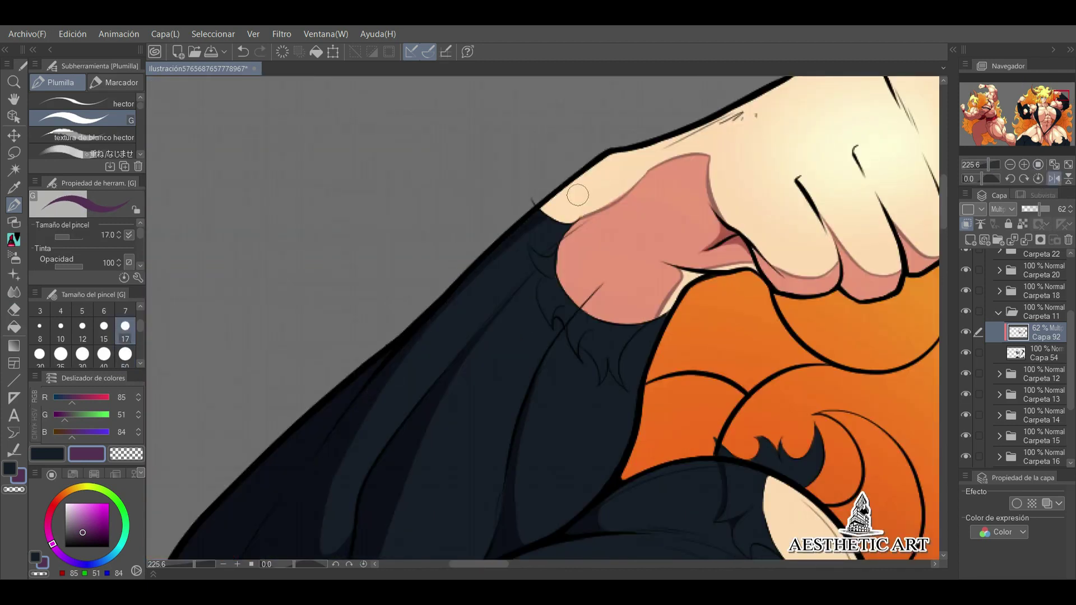
pyautogui.scroll(-5, 983, 167)
pyautogui.click(1054, 178)
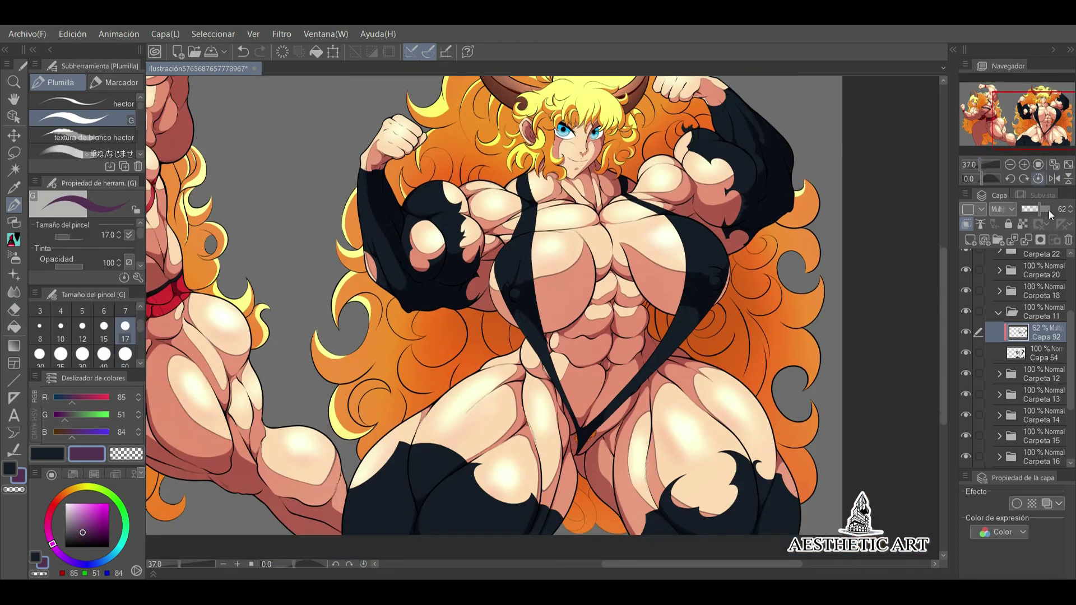
# - Airbrush blue-grey (128, 149, 183) highlights on the black suit, sleeves and stockings on new layer Capa 93 and soften them with Blur at size 300
pyautogui.click(970, 240)
pyautogui.press('b')
pyautogui.moveTo(392, 207); pyautogui.dragTo(426, 241)
pyautogui.moveTo(561, 314); pyautogui.dragTo(689, 364)
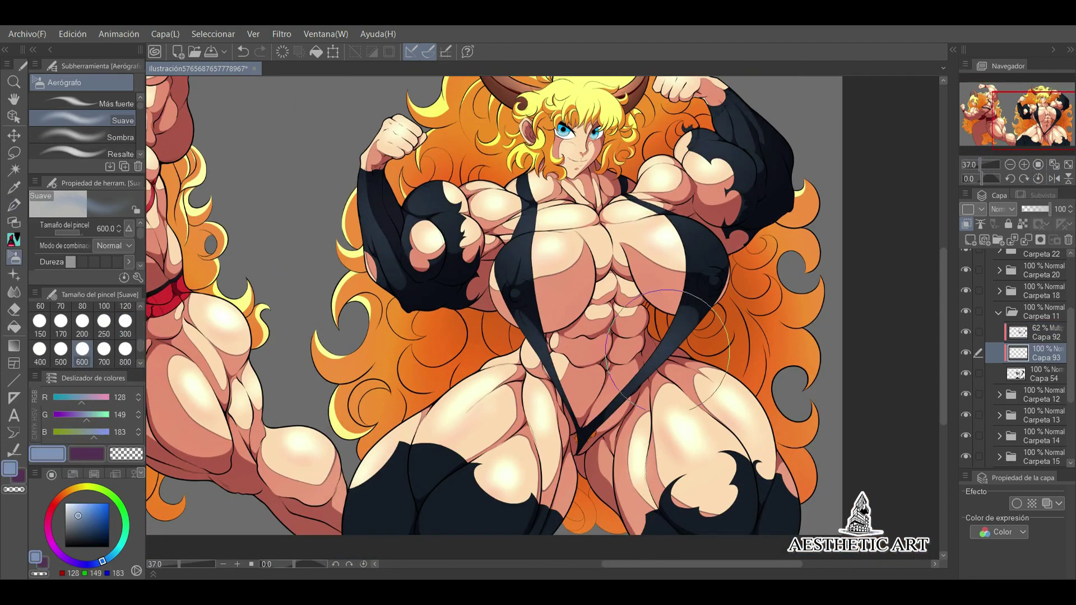
pyautogui.moveTo(381, 476); pyautogui.dragTo(432, 504)
pyautogui.click(125, 306)
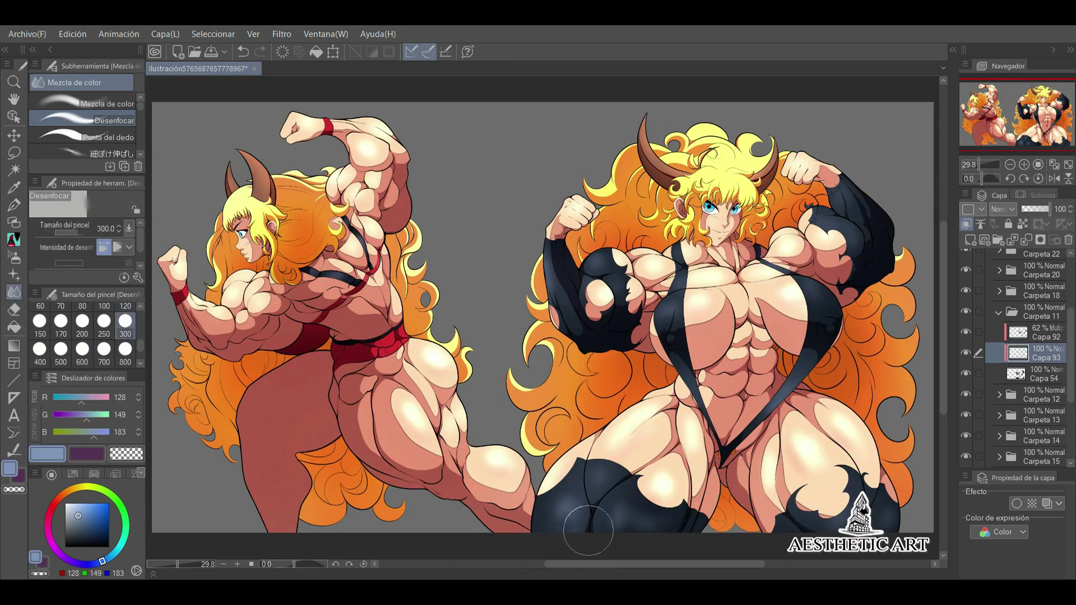
pyautogui.scroll(-2, 980, 171)
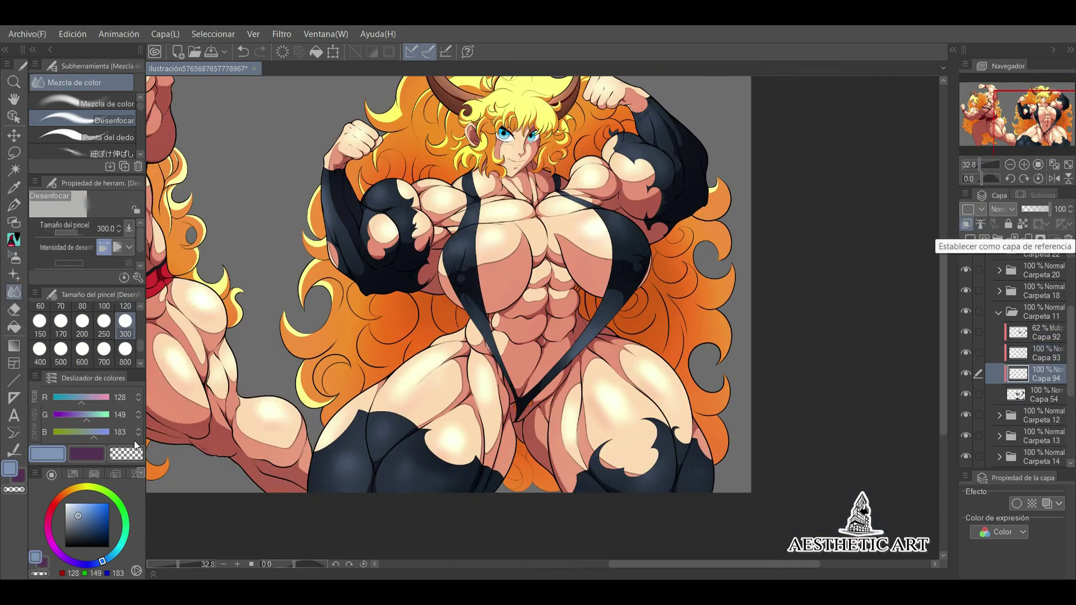
# - Set Capa 94, beneath the highlight layer, to multiply and choose purple (85, 51, 84) for shading the black clothing
pyautogui.scroll(-3, 141, 110)
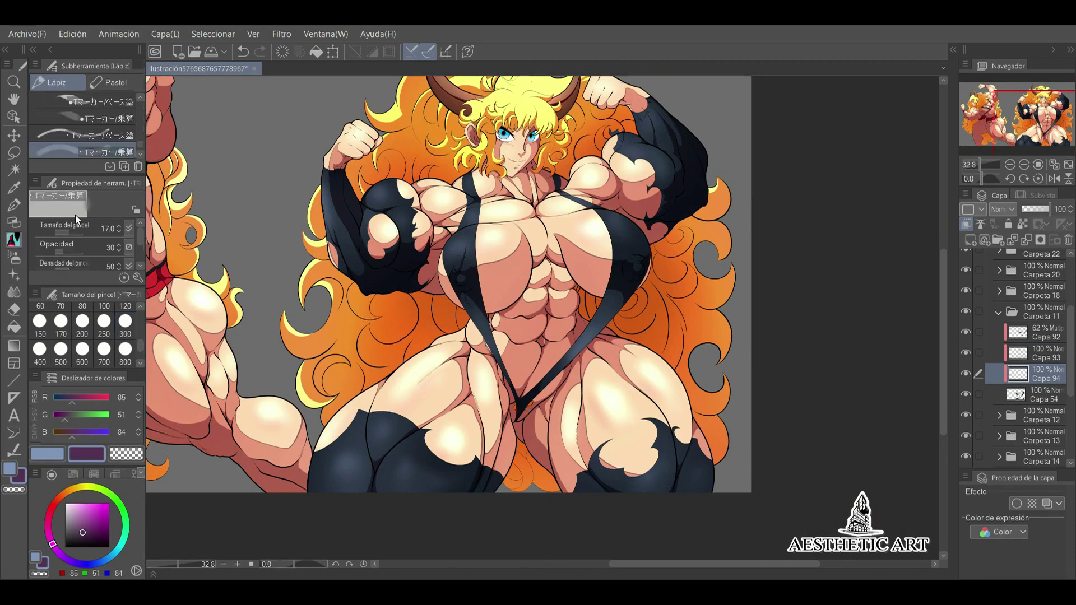
pyautogui.press('b')
pyautogui.scroll(5, 449, 281)
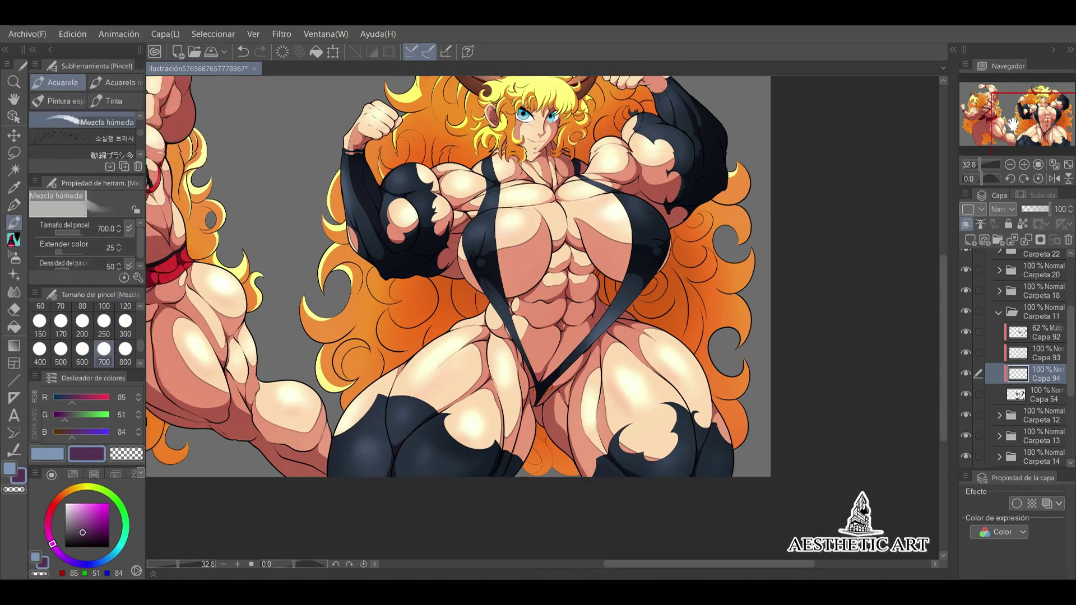
pyautogui.press('p')
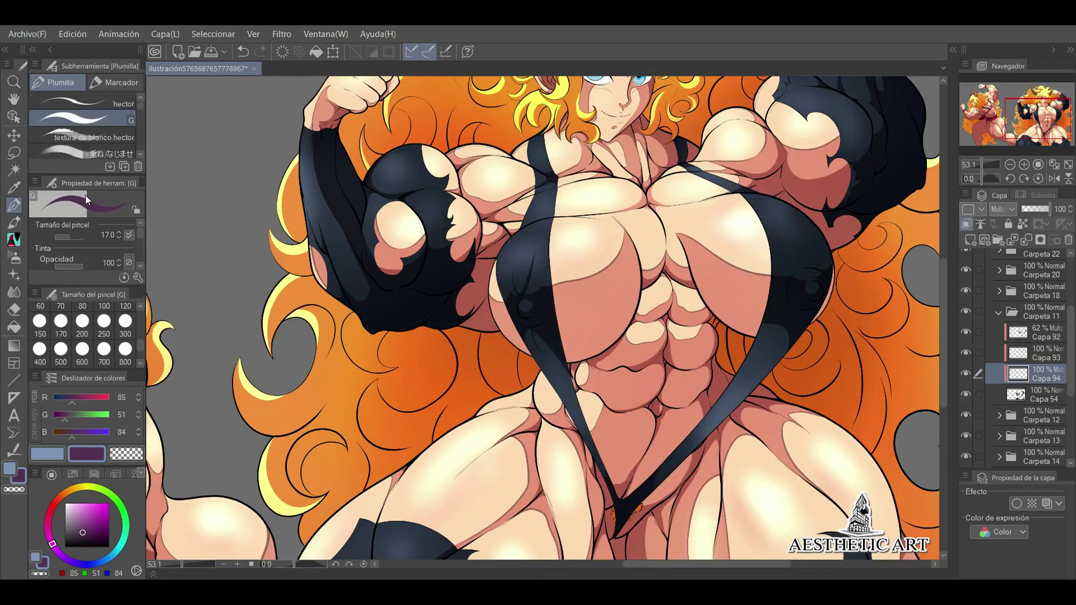
pyautogui.press('b')
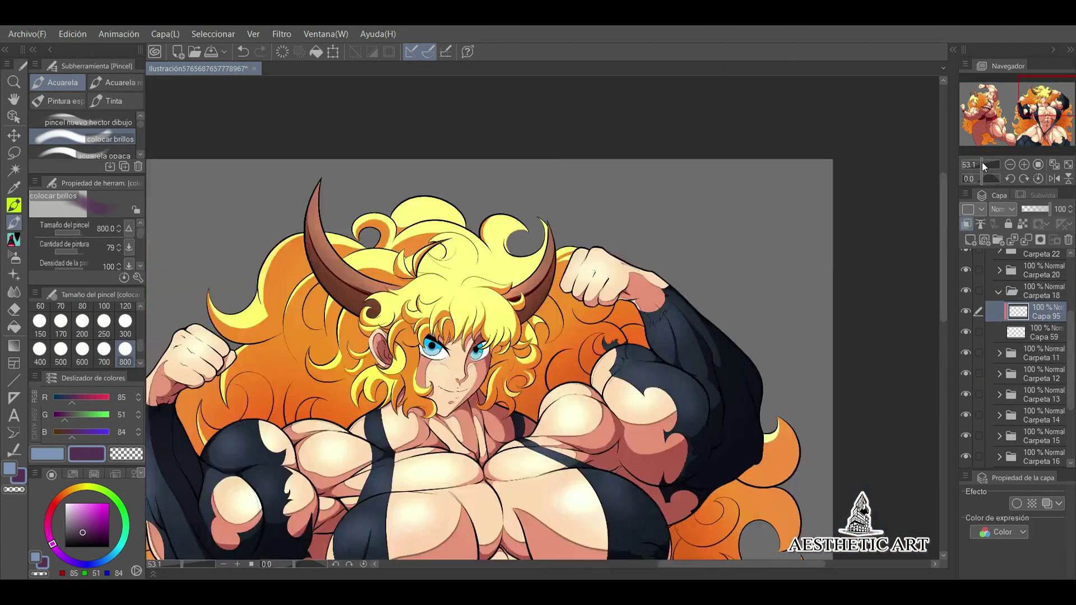
# - Shade the front-view figure's eye whites under the lashes in purple, with Capa 95 at 54% and Capa 96 at 84% opacity
pyautogui.press('p')
pyautogui.scroll(2, 85, 123)
pyautogui.click(84, 102)
pyautogui.scroll(3, 556, 283)
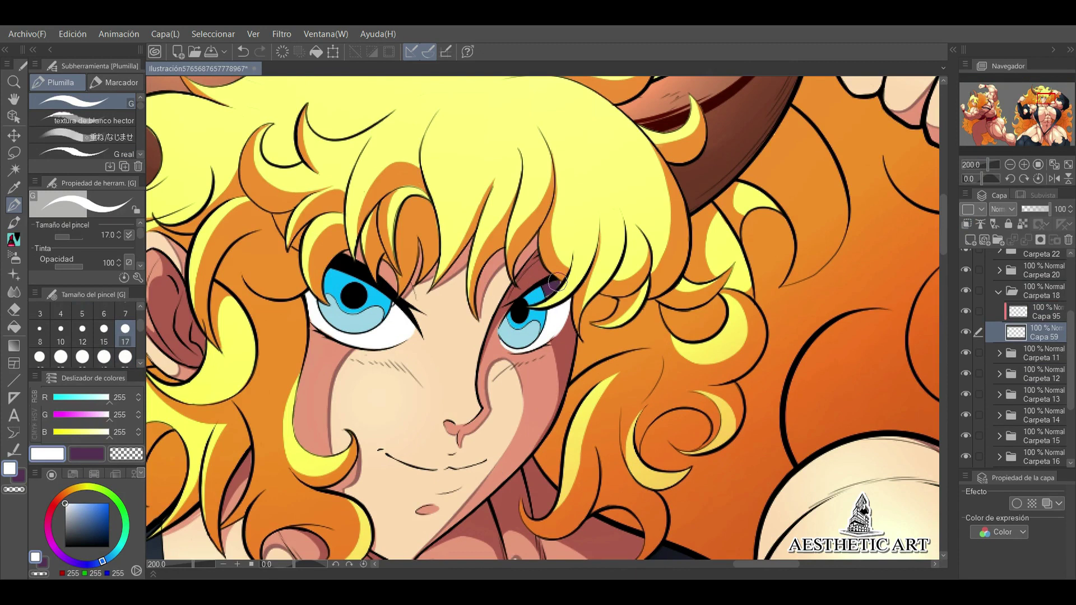
pyautogui.press('c')
pyautogui.press('h')
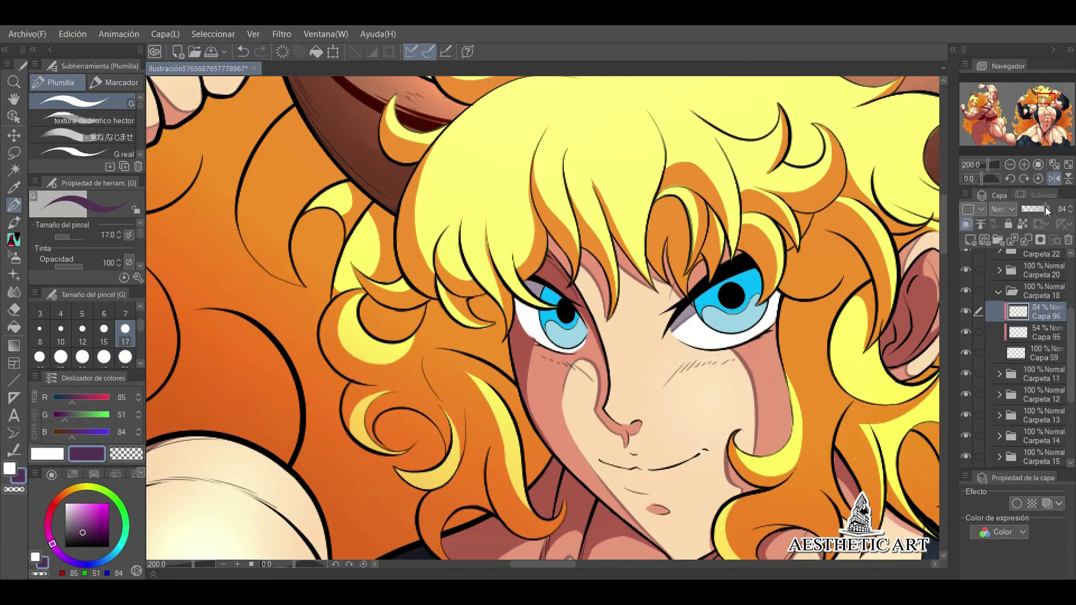
pyautogui.press('h')
# - Darken the upper irises with a soft purple airbrush on new multiply layer Capa 97 above Capa 61
pyautogui.hotkey('ctrl', 'shift', 'n')
pyautogui.scroll(2, 395, 185)
pyautogui.press('b')
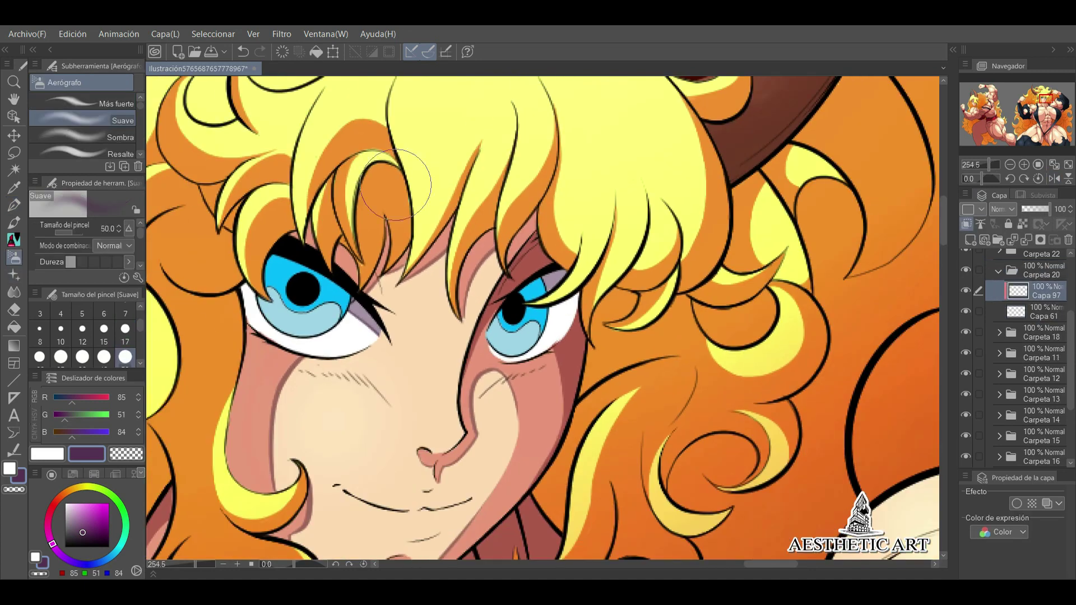
# - Brighten the lower part of both irises with a soft airbrush in light blue (168, 232, 255)
pyautogui.press('p')
pyautogui.hotkey('alt', '[')
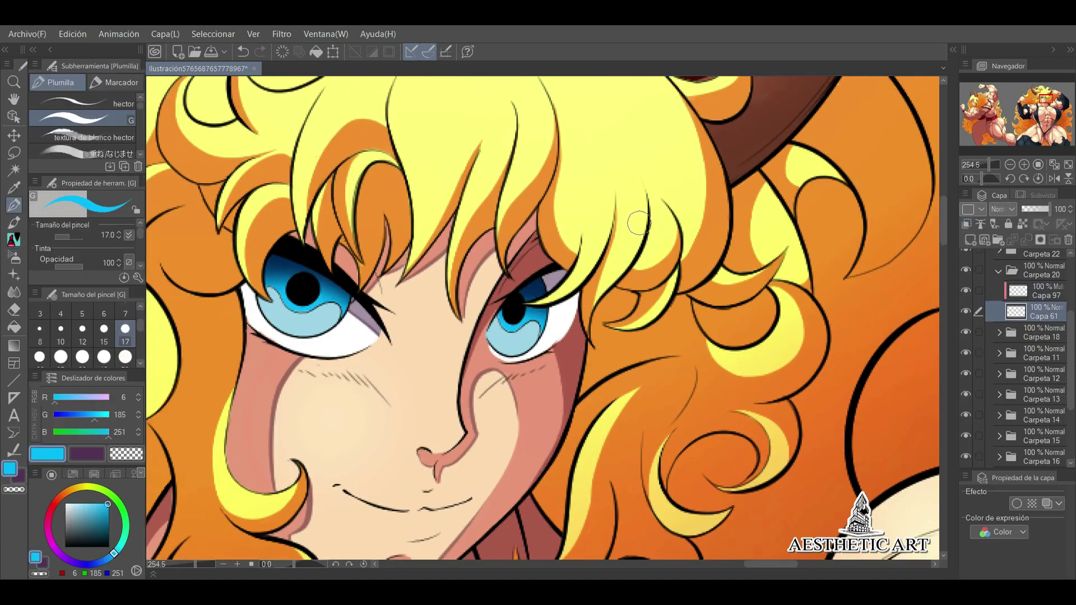
pyautogui.click(999, 271)
pyautogui.press('b')
pyautogui.hotkey('ctrl', 'shift', 'n')
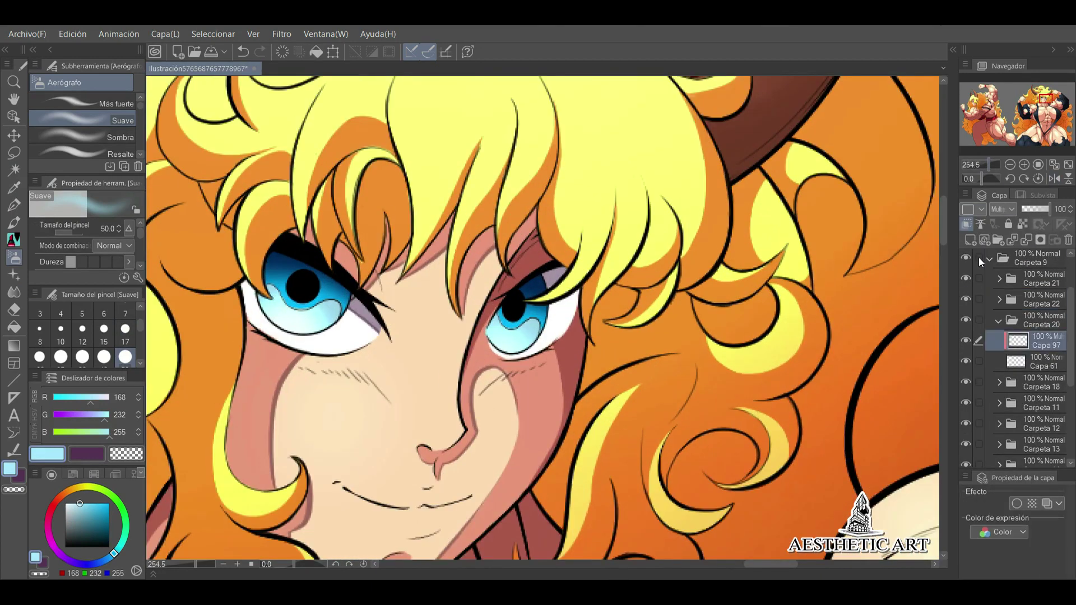
# - Airbrush muted purple (79, 62, 88) at size 300 over the back-view figure's shadowed arm and waist on layer Capa 101
pyautogui.press('x')
pyautogui.press('b')
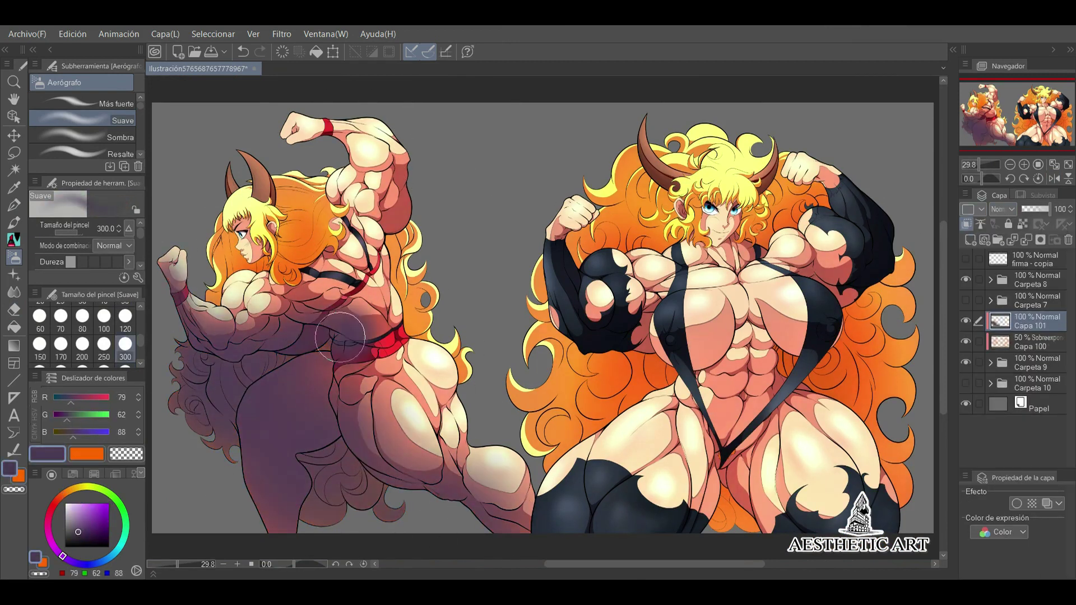
pyautogui.moveTo(340, 336)
pyautogui.mouseDown()
pyautogui.moveTo(364, 341)
pyautogui.moveTo(395, 235)
pyautogui.moveTo(285, 264)
pyautogui.moveTo(381, 221)
pyautogui.moveTo(292, 220)
pyautogui.moveTo(352, 330)
pyautogui.moveTo(320, 327)
pyautogui.mouseUp()
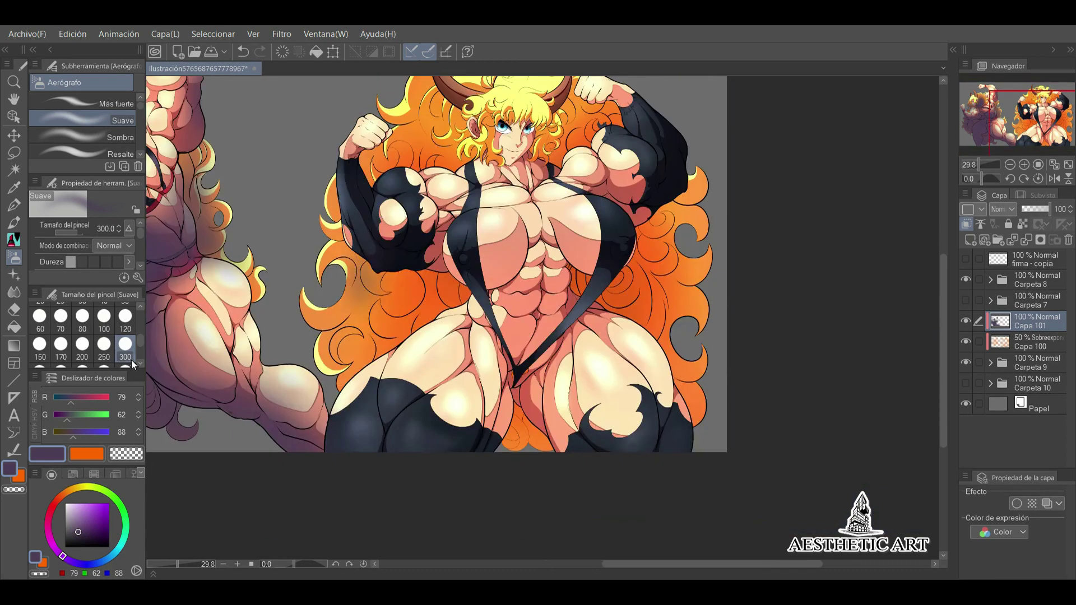
# - Airbrush muted purple (79, 62, 88) at size 300 over the front-view figure's shadowed side on layer Capa 101
pyautogui.moveTo(392, 253)
pyautogui.mouseDown()
pyautogui.moveTo(540, 294)
pyautogui.moveTo(461, 458)
pyautogui.moveTo(668, 230)
pyautogui.moveTo(688, 178)
pyautogui.moveTo(451, 196)
pyautogui.moveTo(608, 242)
pyautogui.moveTo(429, 349)
pyautogui.mouseUp()
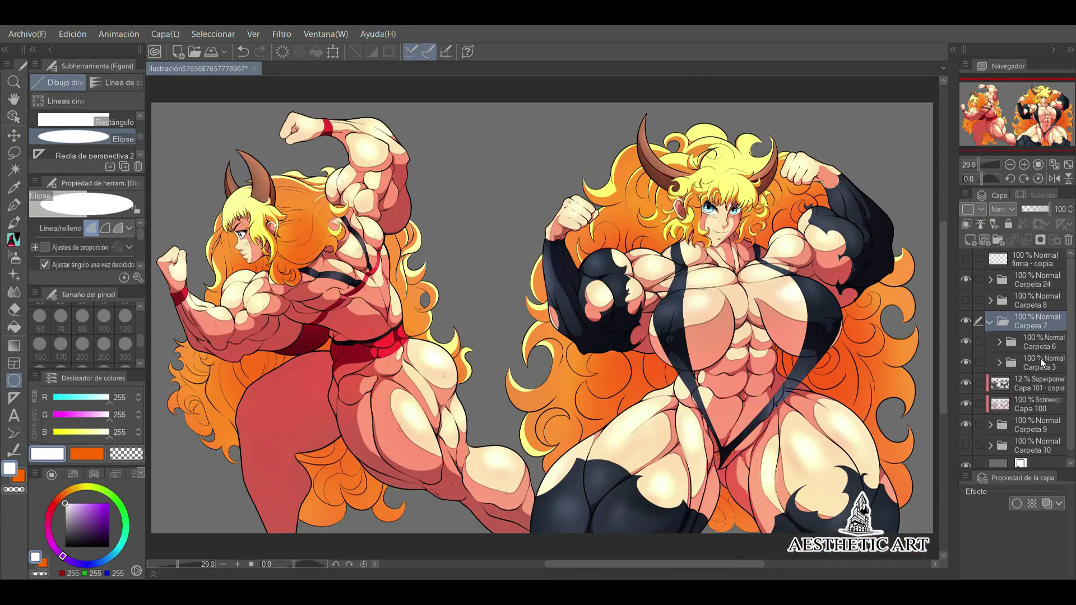
# - Paint layer Capa 56 in Carpeta 3 white with the G pen at size 800
pyautogui.press('p')
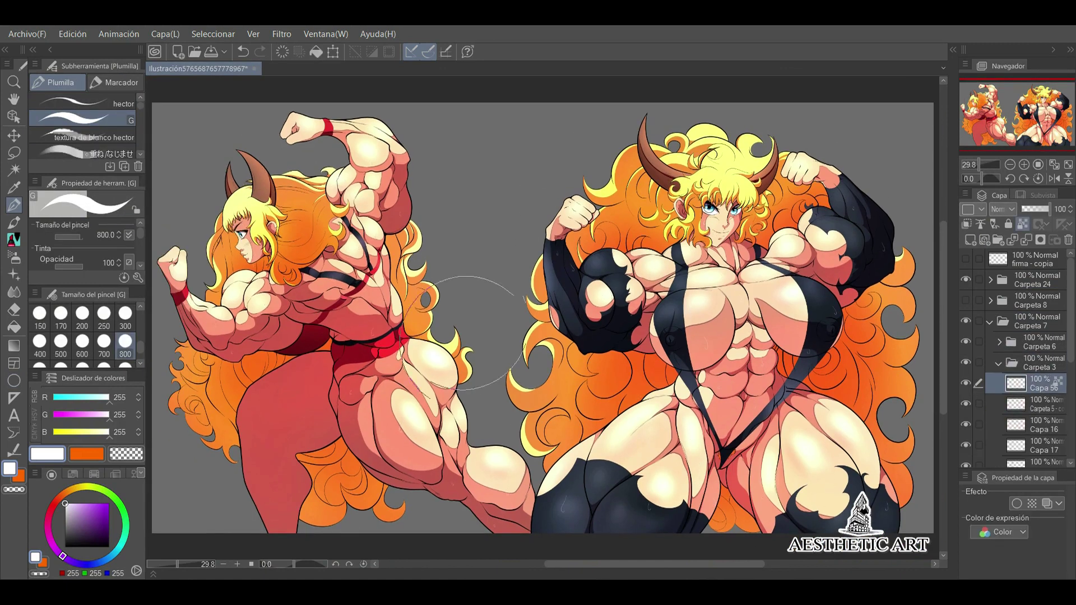
pyautogui.click(1003, 209)
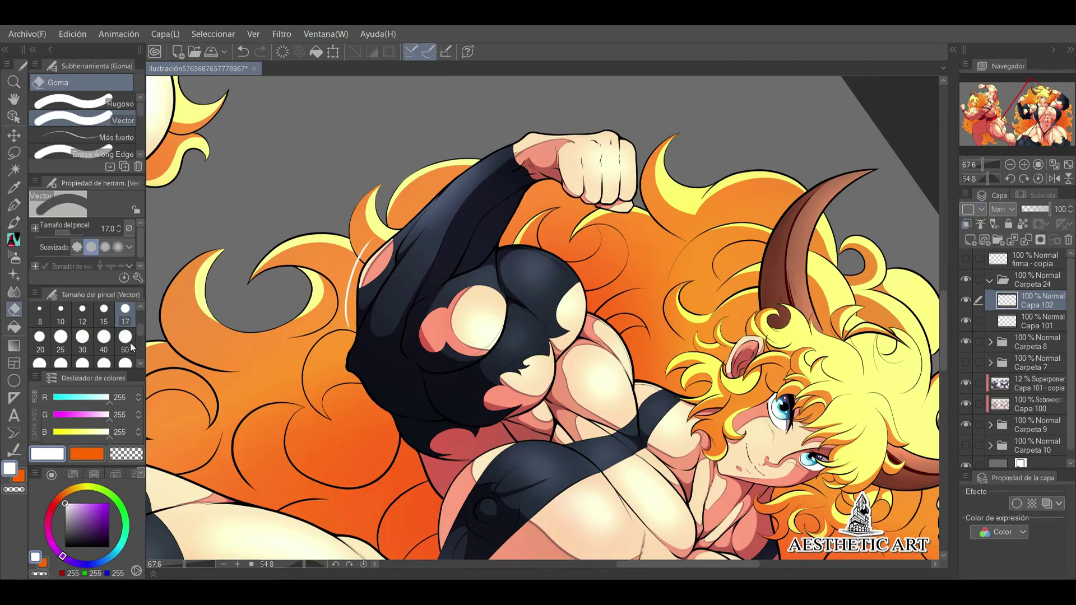
# - Draw curved white motion lines beside the front-view figure's raised arm on layer Capa 102 in Carpeta 24
pyautogui.press('p')
pyautogui.moveTo(989, 180); pyautogui.dragTo(975, 180)
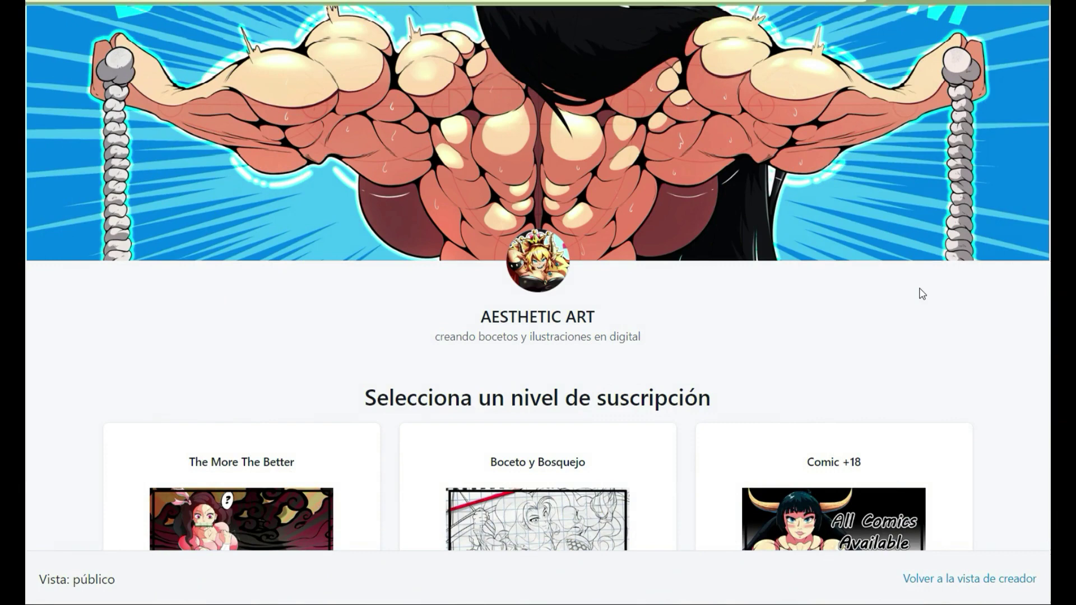
# - Switch to the AESTHETIC ART Patreon page and look through its subscription tiers, goals and published posts
pyautogui.scroll(-6, 921, 291)
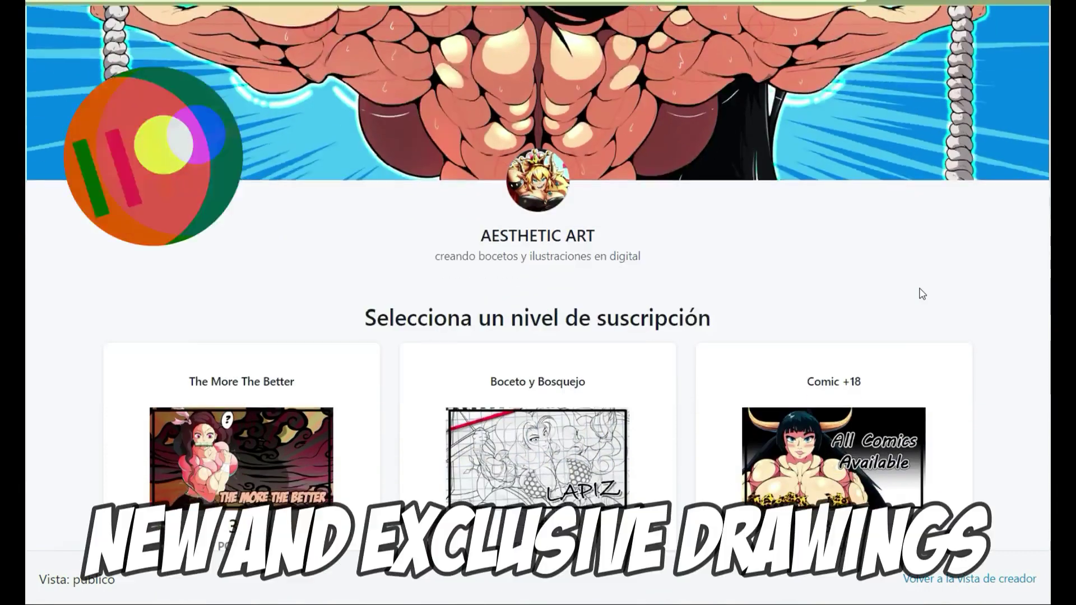
pyautogui.scroll(-12, 922, 293)
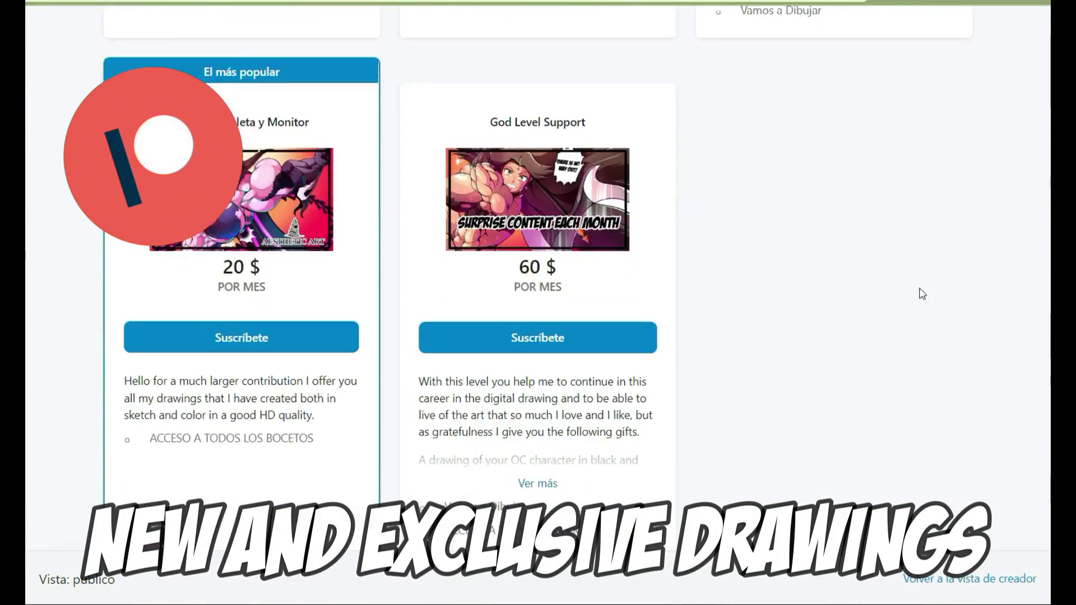
pyautogui.scroll(-8, 922, 293)
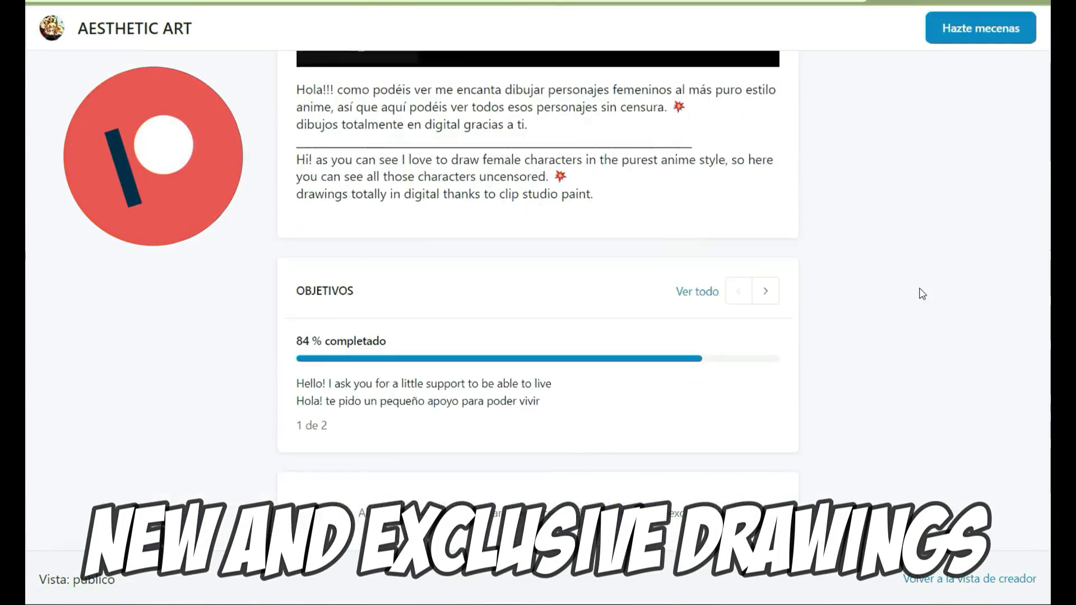
pyautogui.scroll(-20, 922, 293)
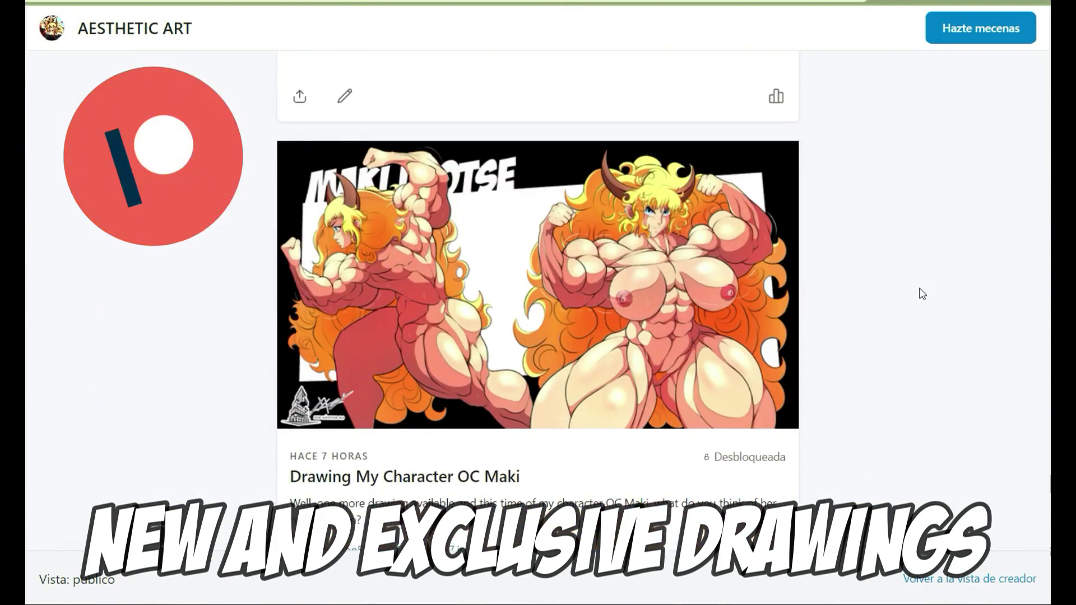
pyautogui.scroll(-10, 922, 293)
pyautogui.scroll(-15, 922, 293)
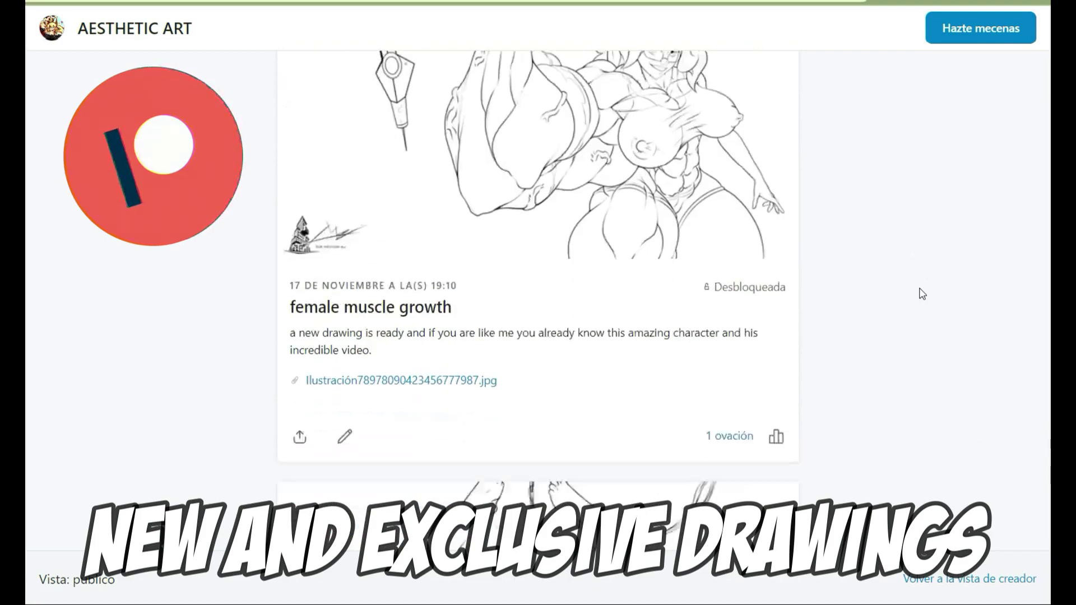